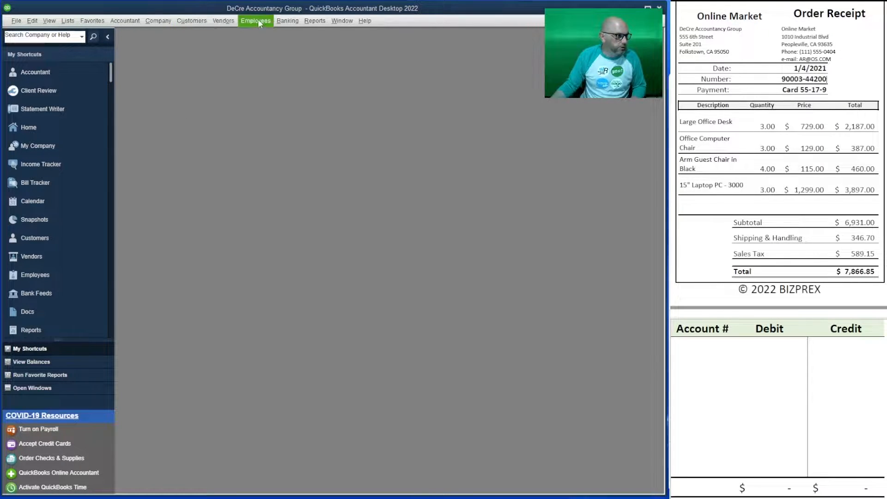
Start a new credit card purchase charge from the vendor Online Market, dated 01/04/2021.
left_click(287, 21)
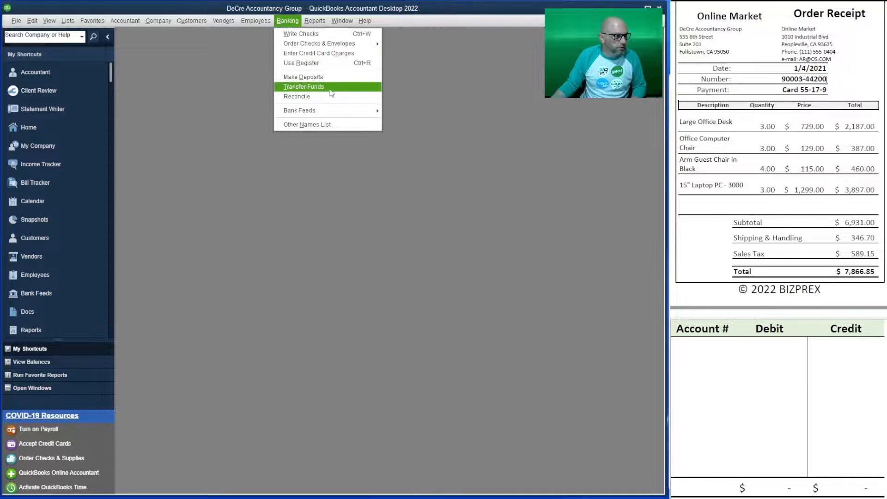
left_click(331, 53)
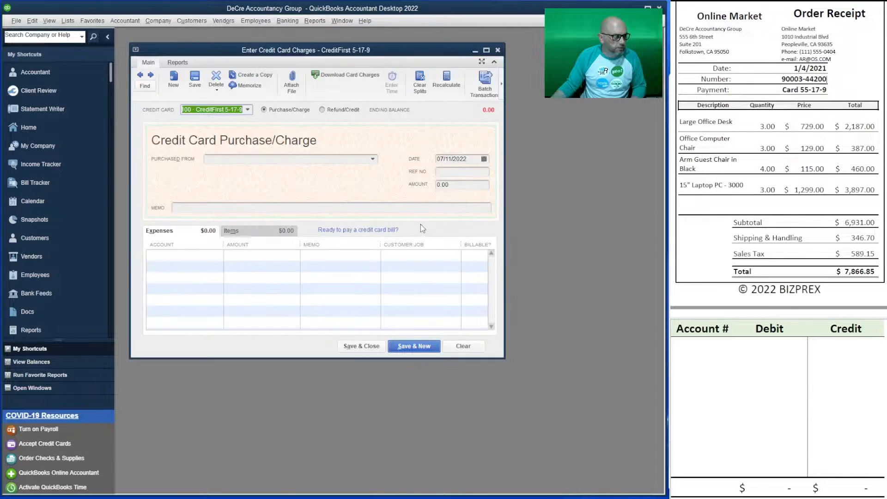
left_click_drag(397, 43, 400, 90)
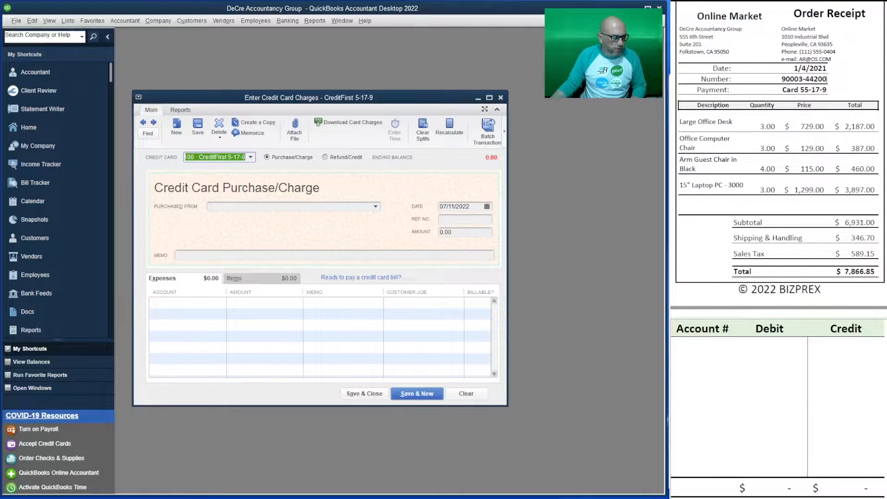
left_click(237, 208)
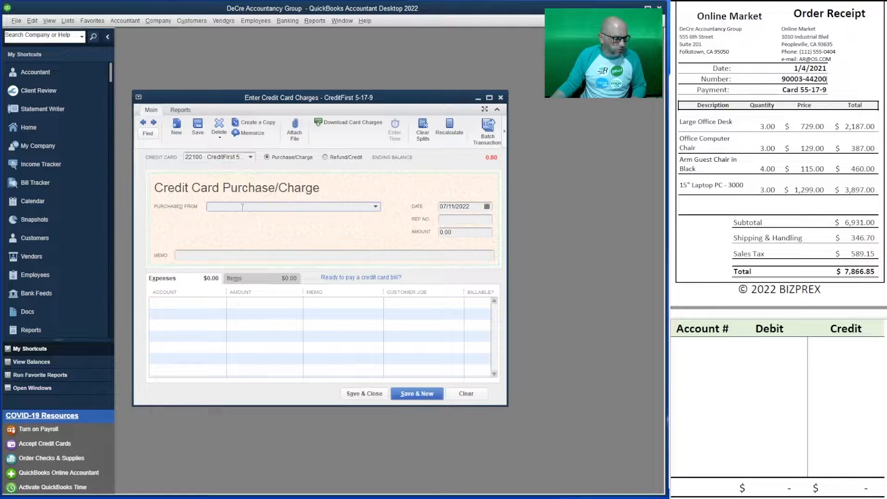
type("Online Market")
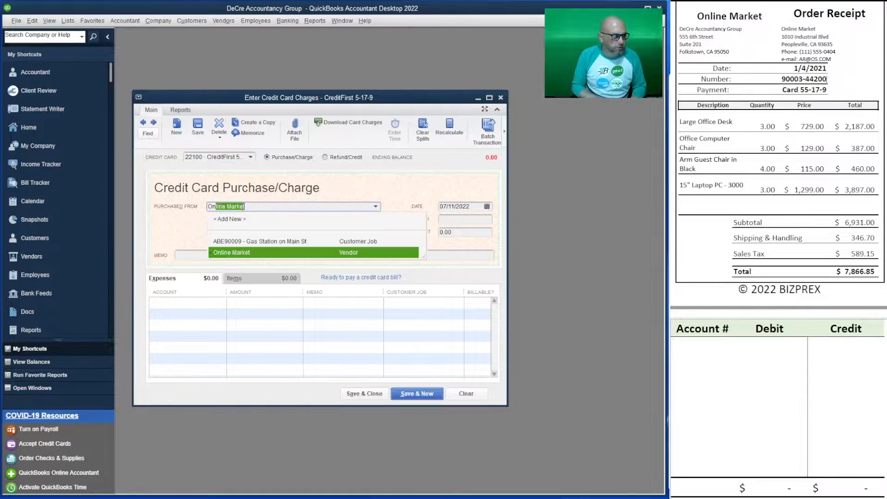
key("Tab")
type("1")
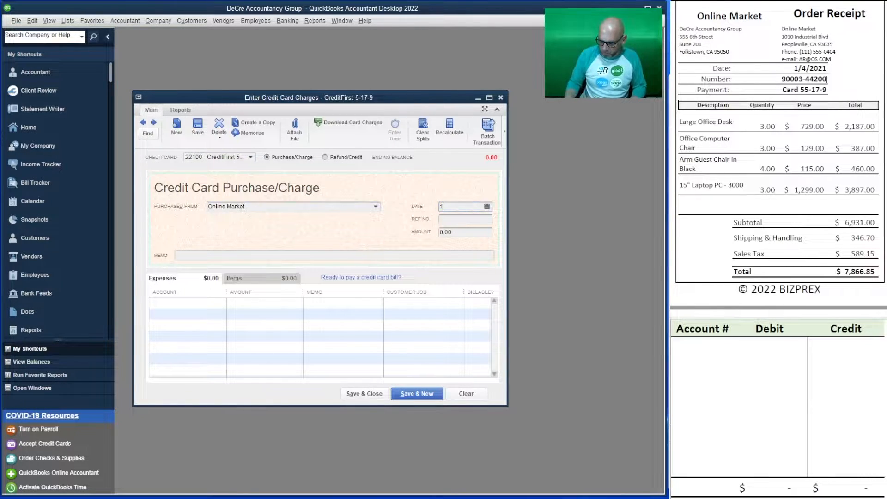
key("Tab")
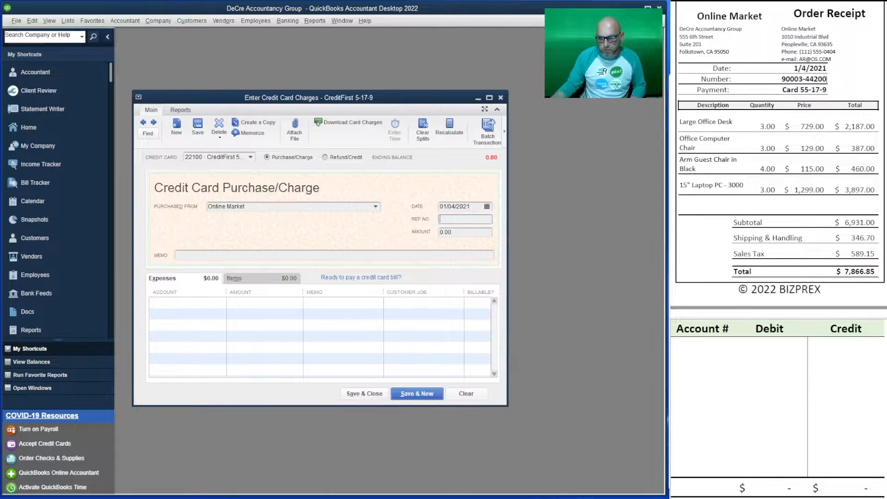
Copy the order number from the receipt into the charge's reference number and memo.
left_click_drag(827, 79, 782, 79)
key("ctrl+c")
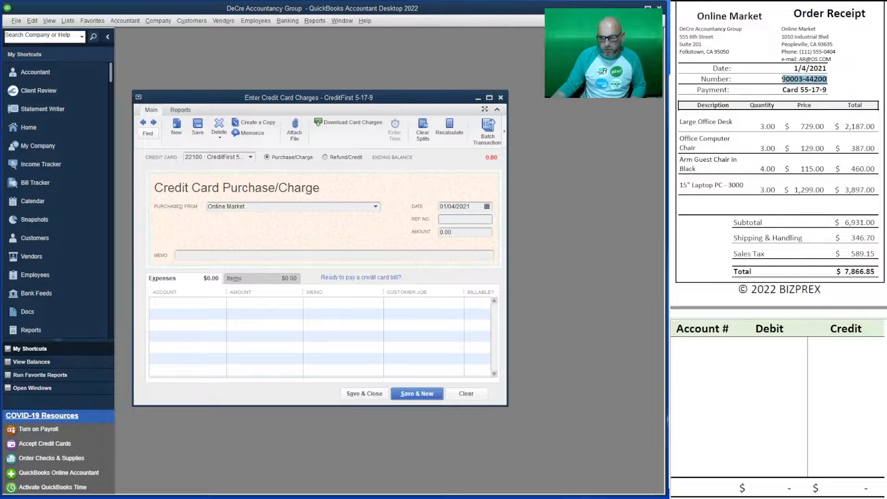
left_click(462, 220)
key("ctrl+v")
left_click(242, 254)
key("ctrl+v")
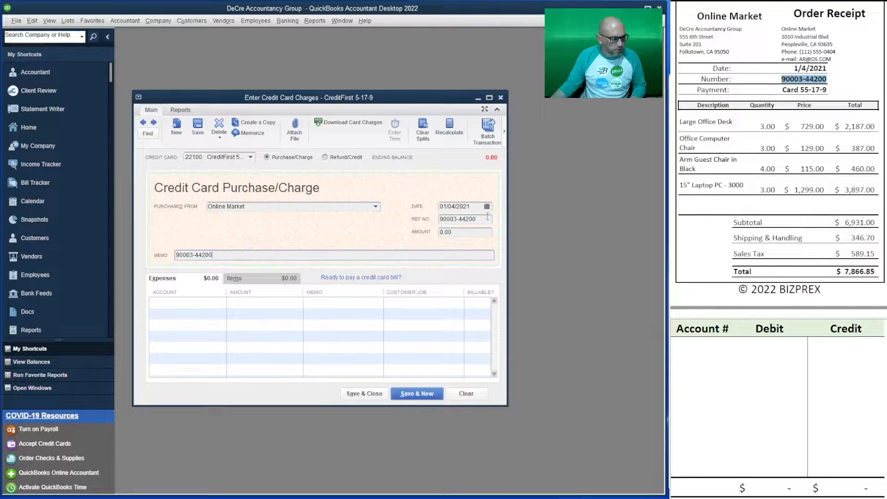
Set the charge amount to 7,866.85.
left_click(469, 233)
type("7")
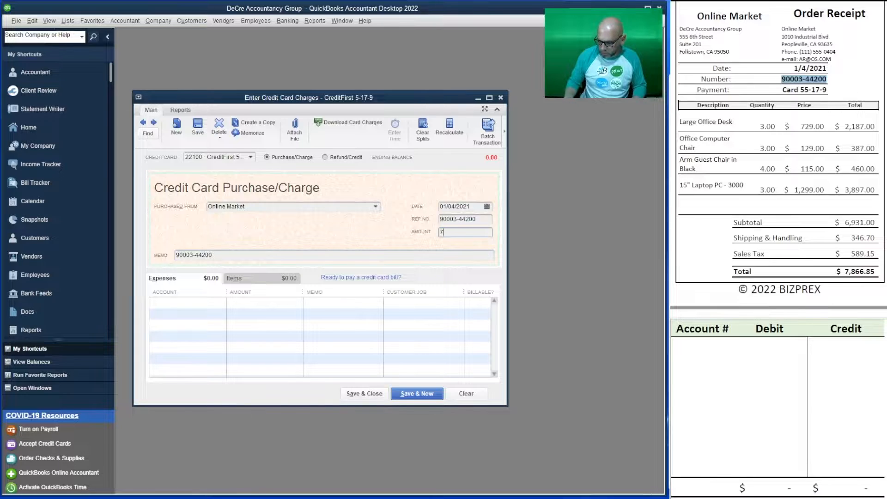
type(",866.85")
key("Tab")
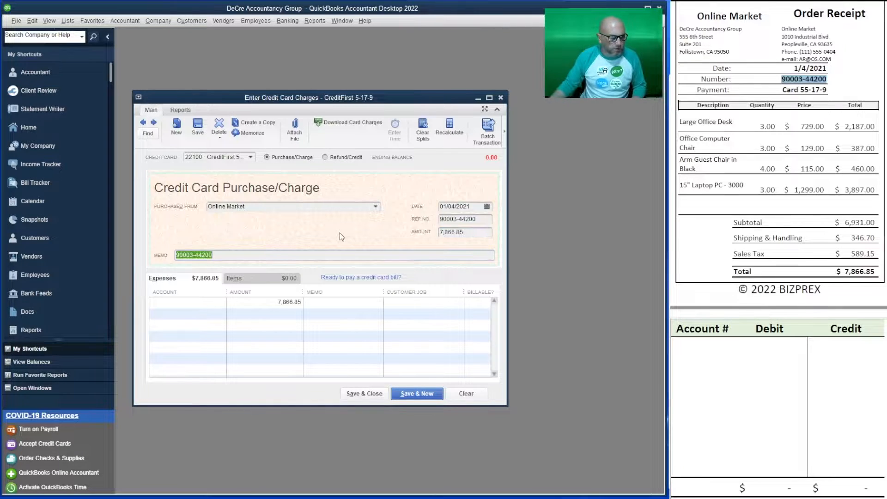
Assign the first expense line to the Furniture and Equipment fixed asset account.
left_click(176, 303)
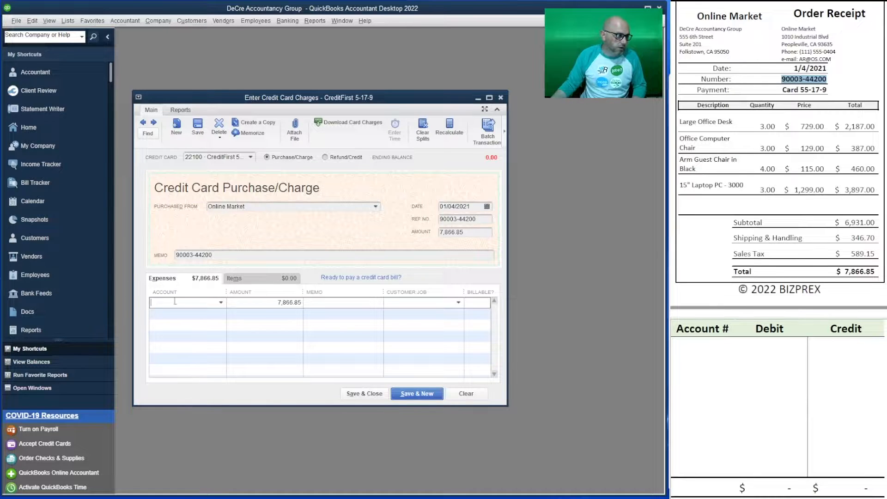
left_click(221, 304)
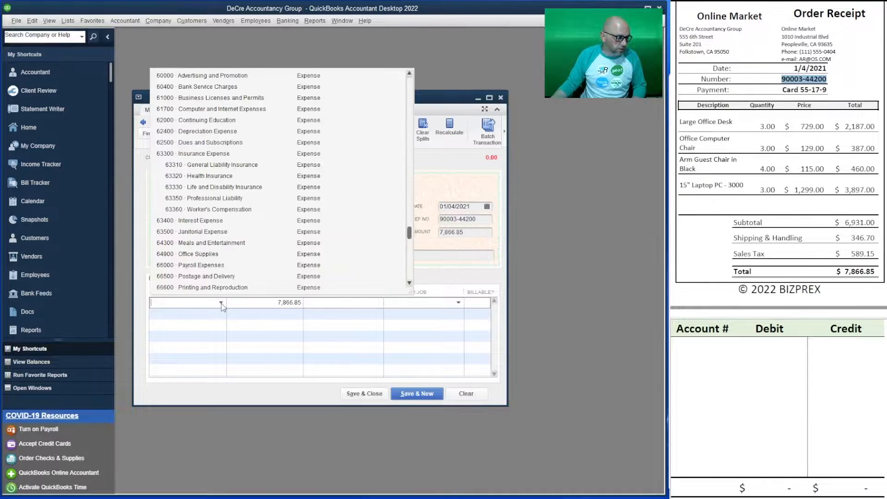
scroll(274, 185, "up", 10)
scroll(274, 184, "up", 1)
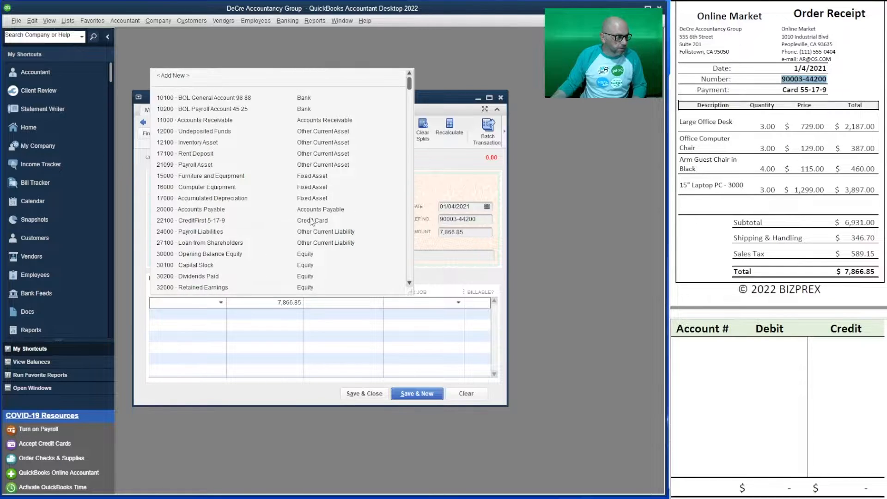
left_click(228, 178)
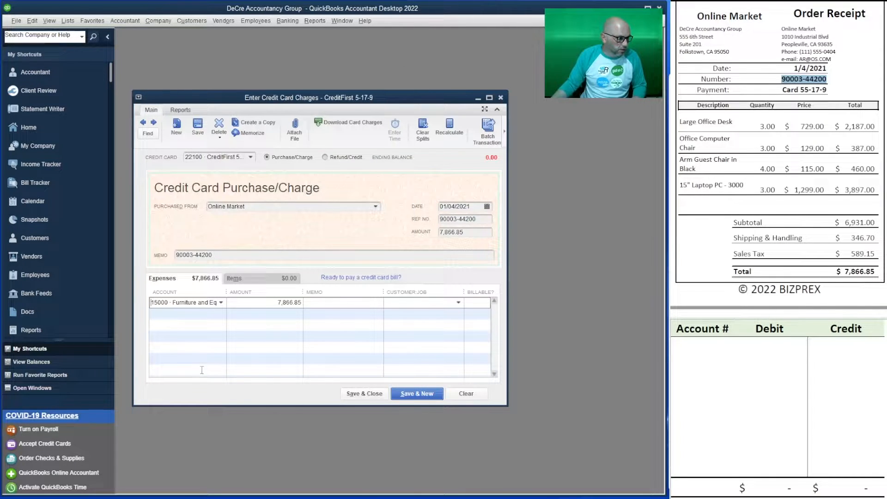
Add a second expense line for the Computer Equipment account and widen the account column to show full names.
left_click(205, 319)
left_click(221, 313)
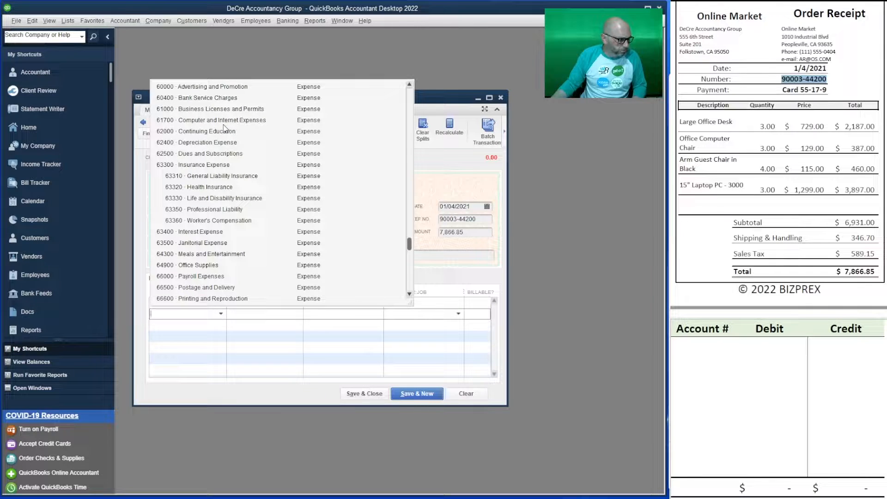
scroll(251, 206, "up", 6)
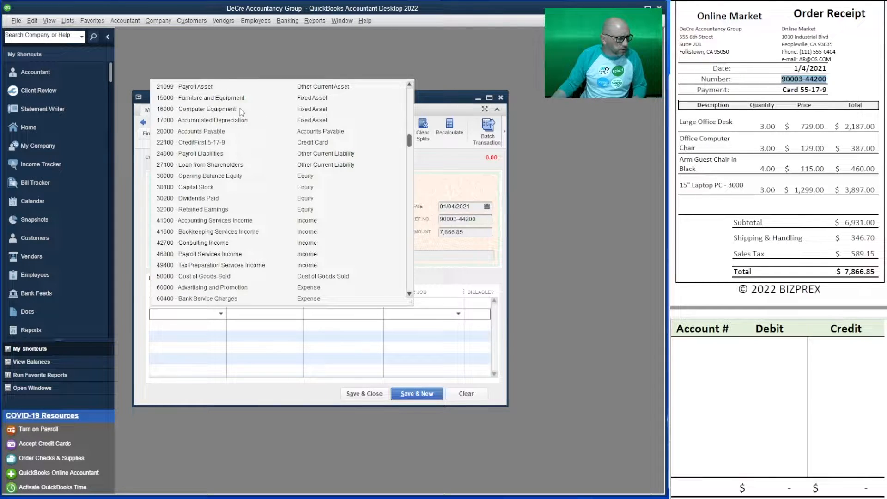
left_click(211, 110)
left_click_drag(226, 291, 261, 291)
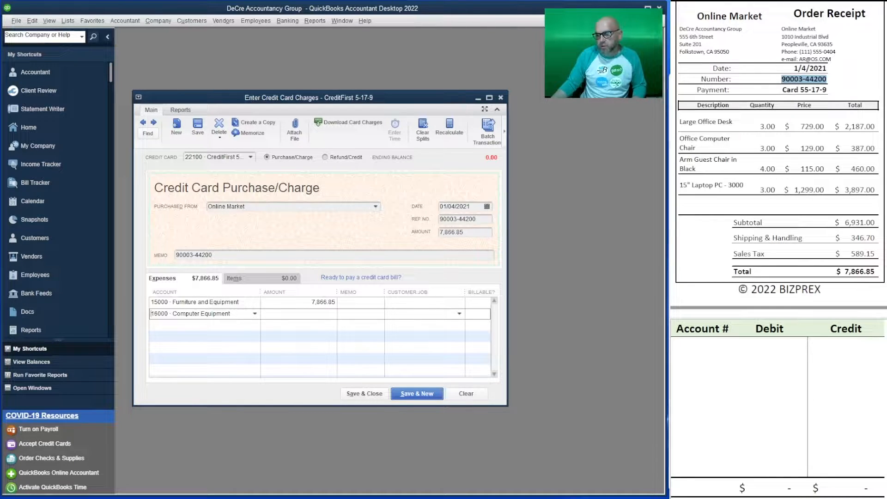
Switch to the spreadsheet and add up the desk and chair totals in blank cell A29 with =2187+387+460.
left_click(829, 79)
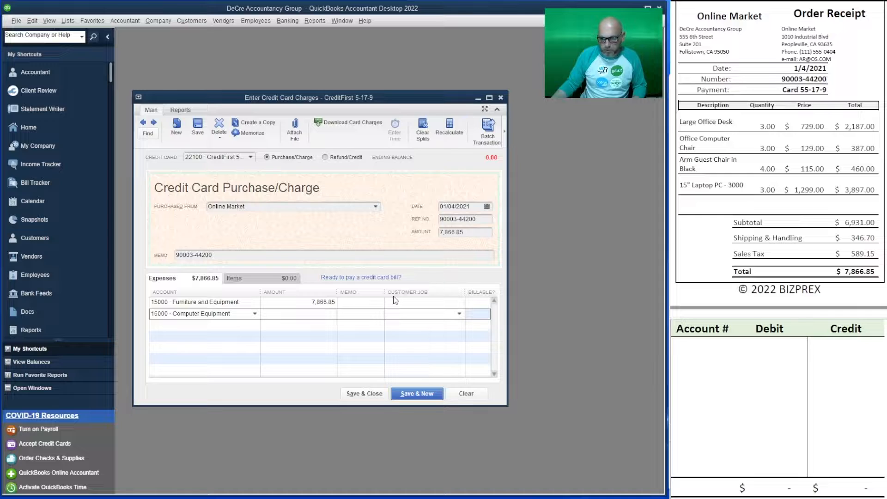
left_click(742, 441)
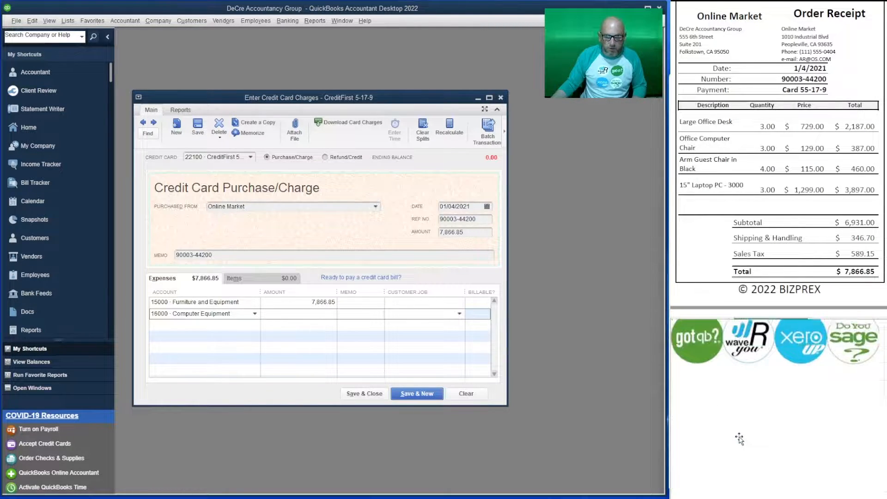
scroll(739, 438, "up", 2)
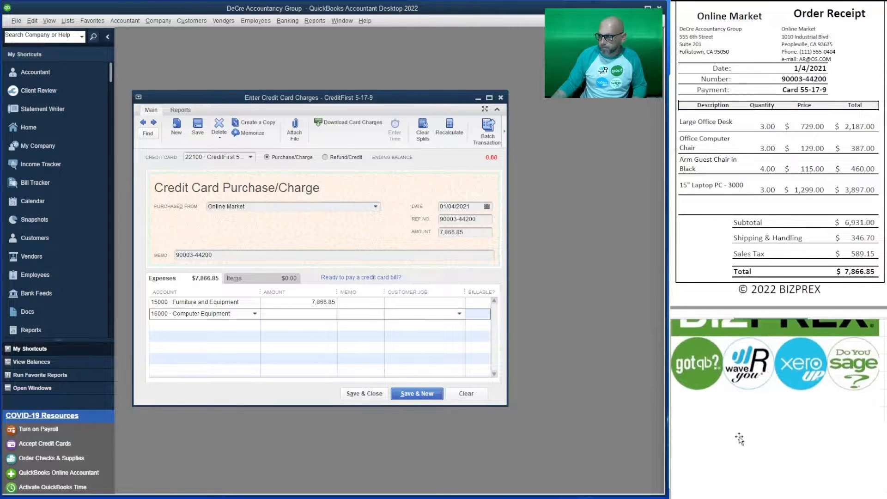
left_click(691, 417)
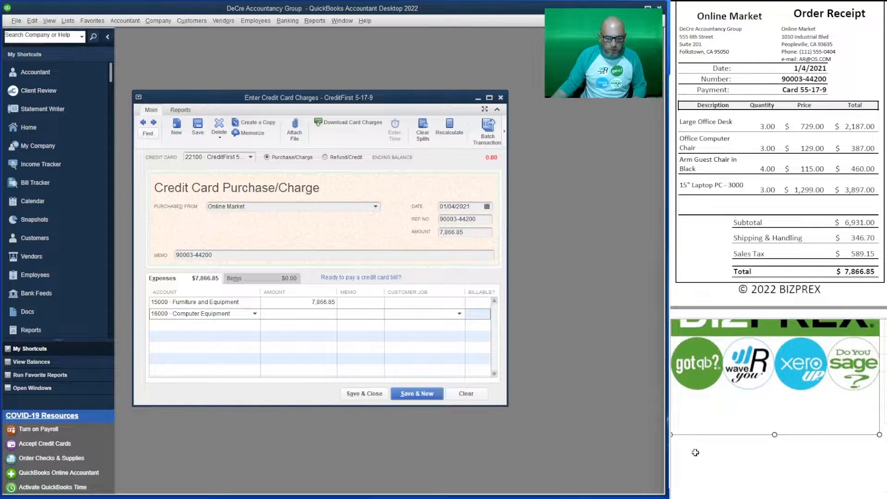
left_click(697, 452)
scroll(707, 383, "down", 1)
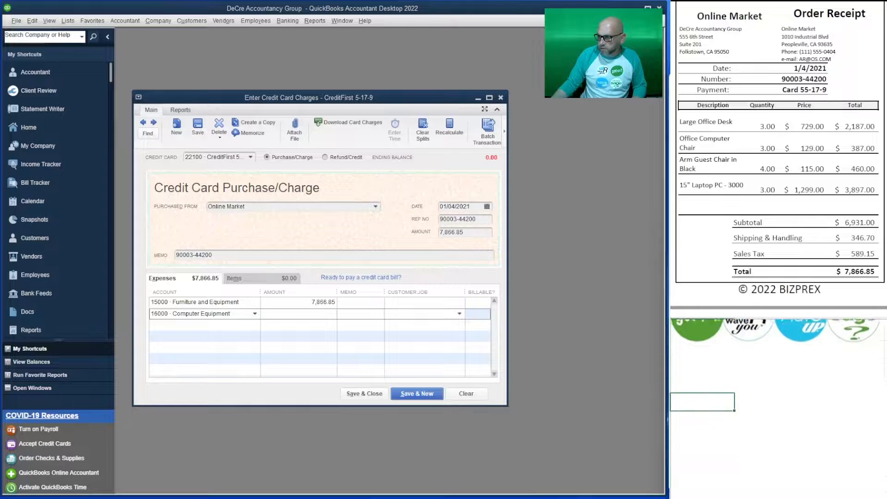
scroll(707, 388, "down", 1)
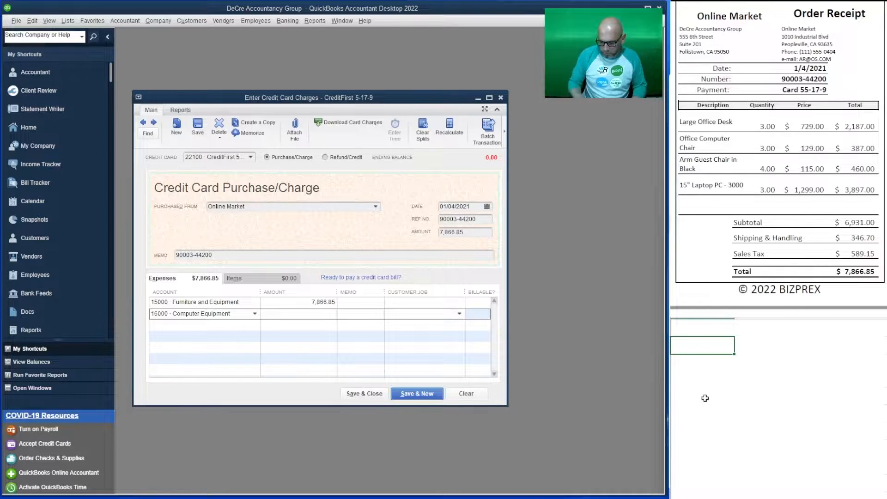
type("=2187")
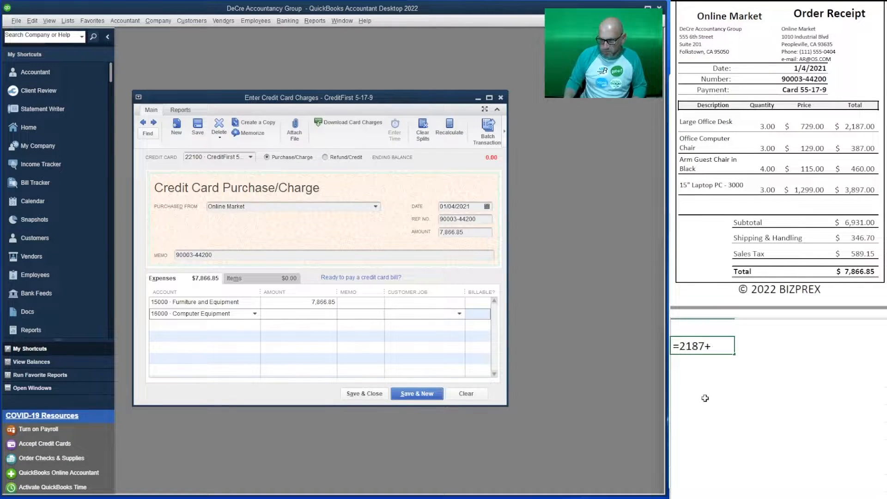
type("+387+")
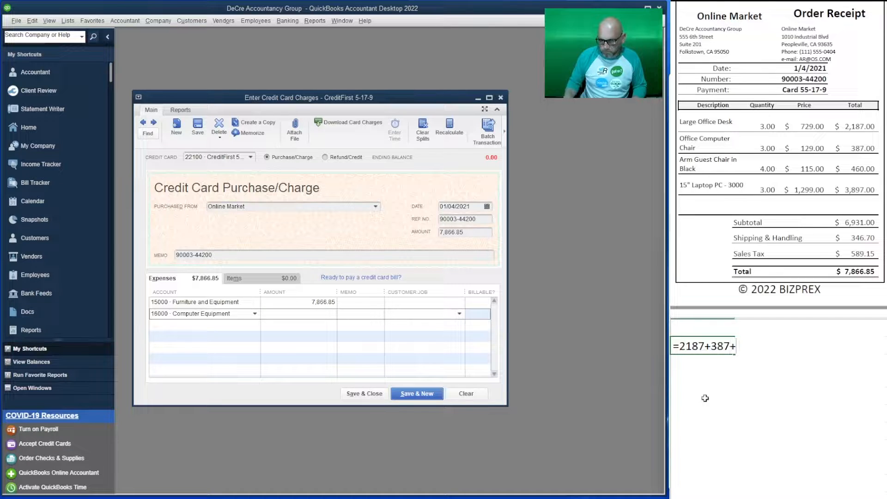
type("460")
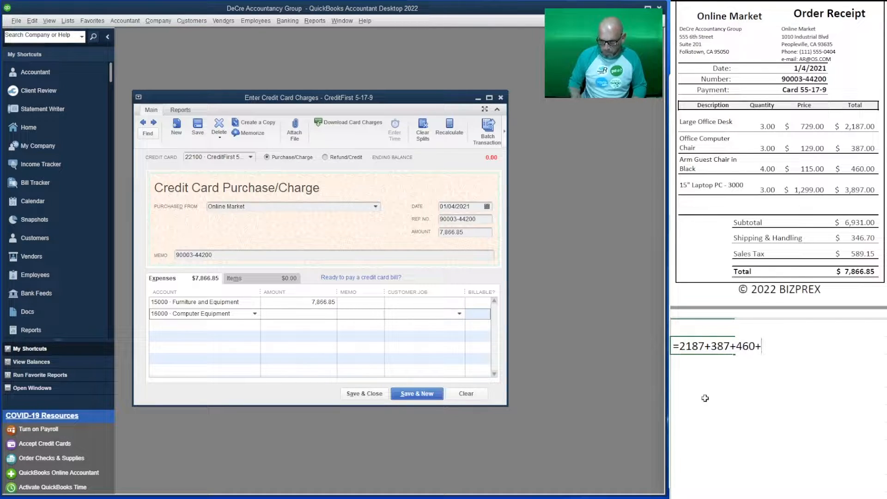
key("Return")
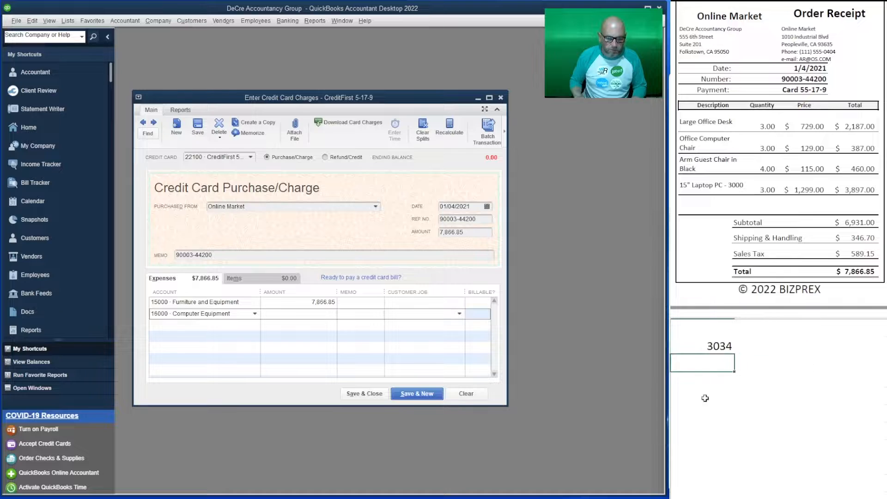
Enter the laptop total, 3897, in the cell below the furniture sum.
type("38")
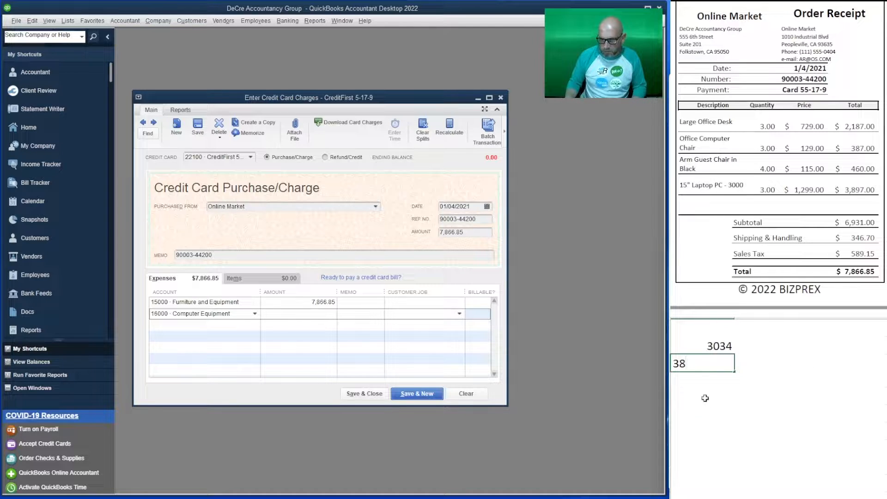
type("97")
key("Return")
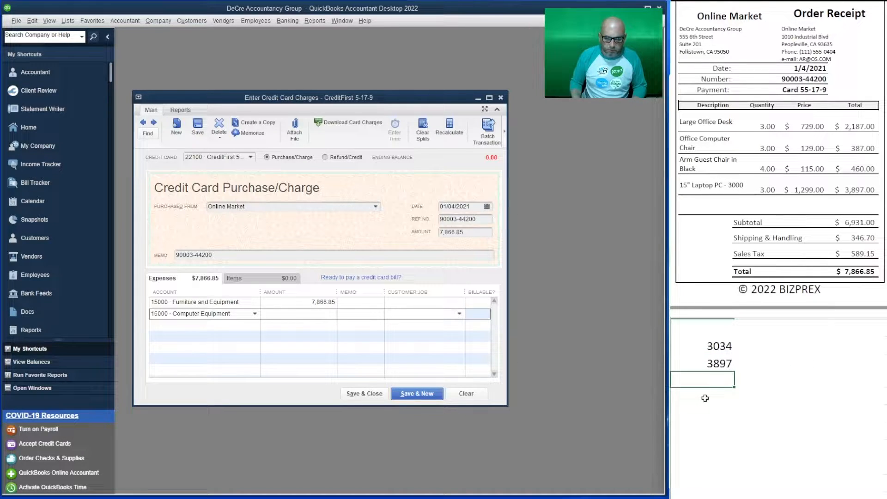
Total the furniture and laptop amounts in the cell beneath them with a SUM of A29:A30.
key("Down")
key("Right")
key("Left")
key("Up")
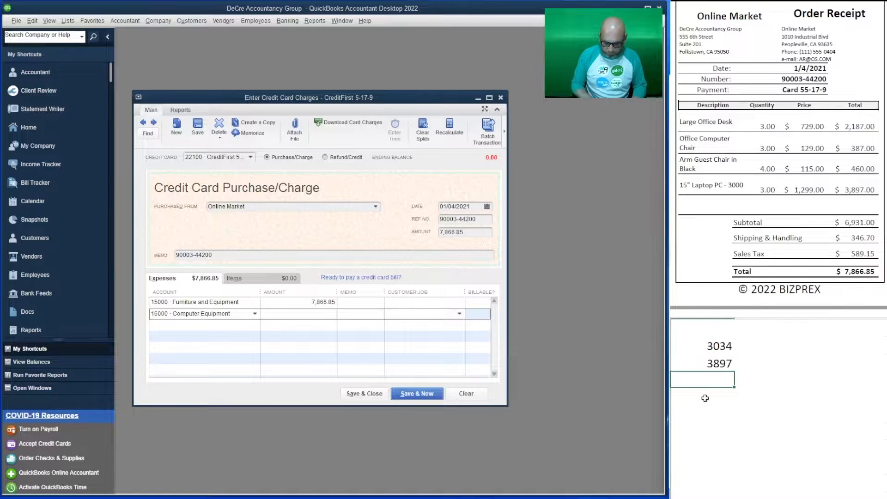
type("-sum(A30")
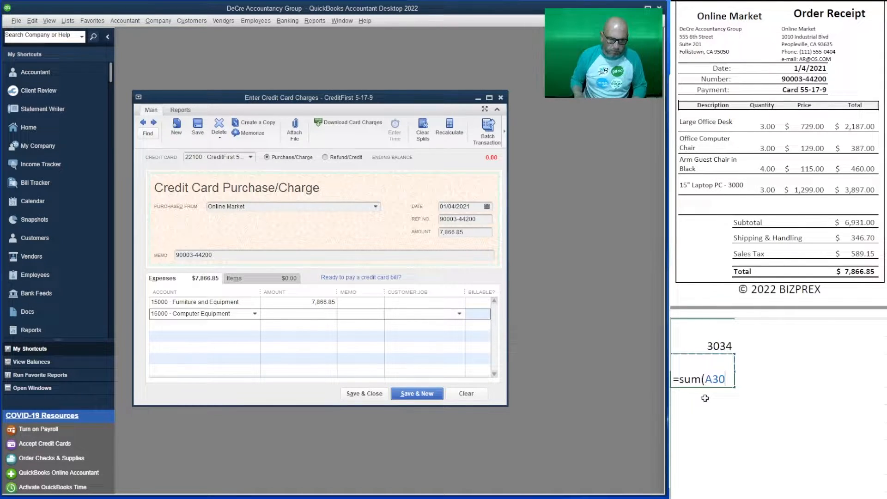
key("Up")
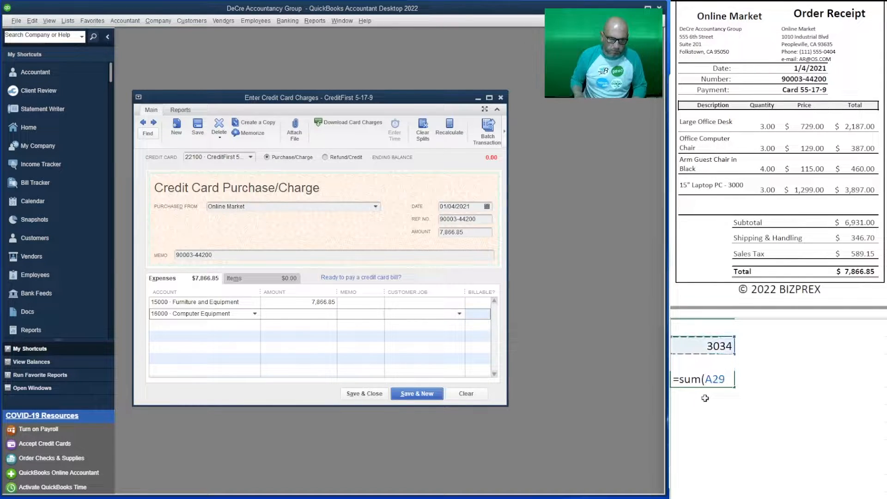
key("shift+Down")
key("Tab")
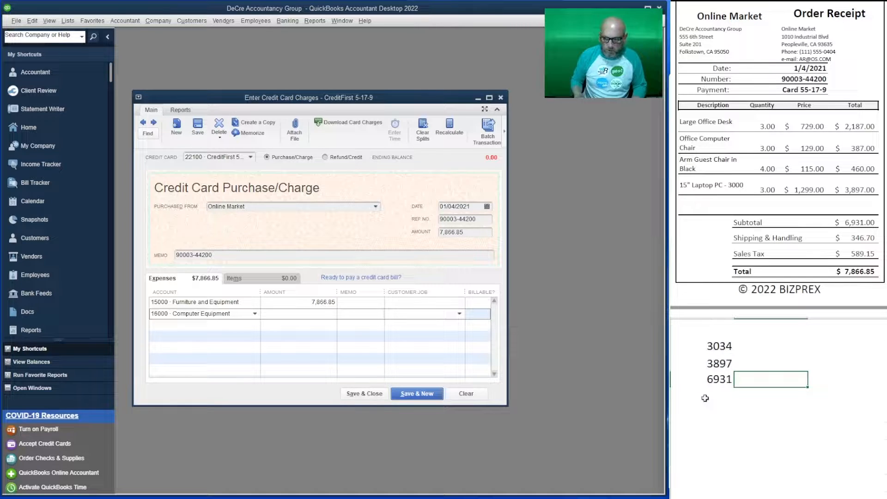
left_click(773, 366)
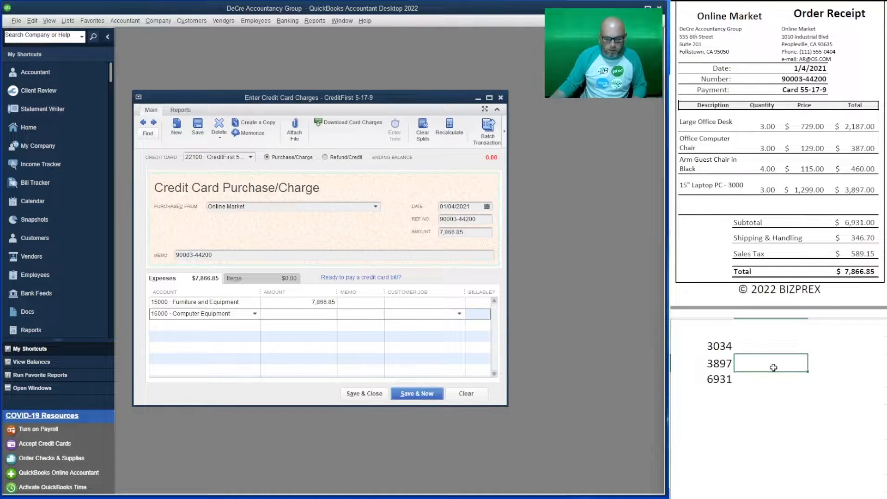
Calculate the laptop's share of the subtotal in cell B30 with =A30/A31.
type("=")
key("Left")
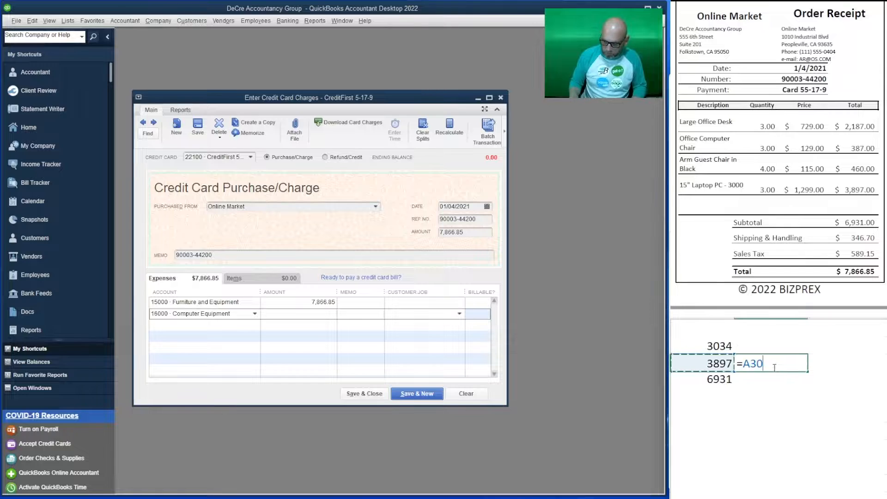
type("/")
key("Down")
key("Left")
key("Return")
Calculate the furniture's share of the subtotal in cell B29 with =A29/A31.
key("Up")
key("Up")
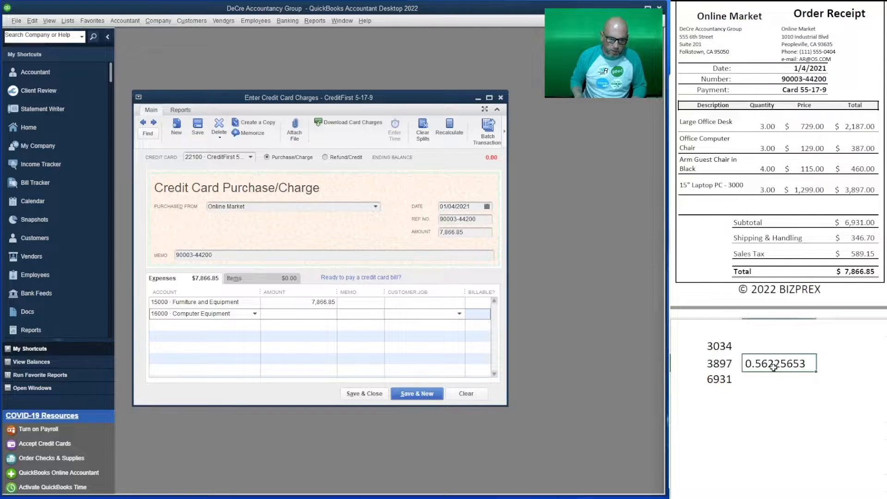
type("=")
key("Left")
type("/")
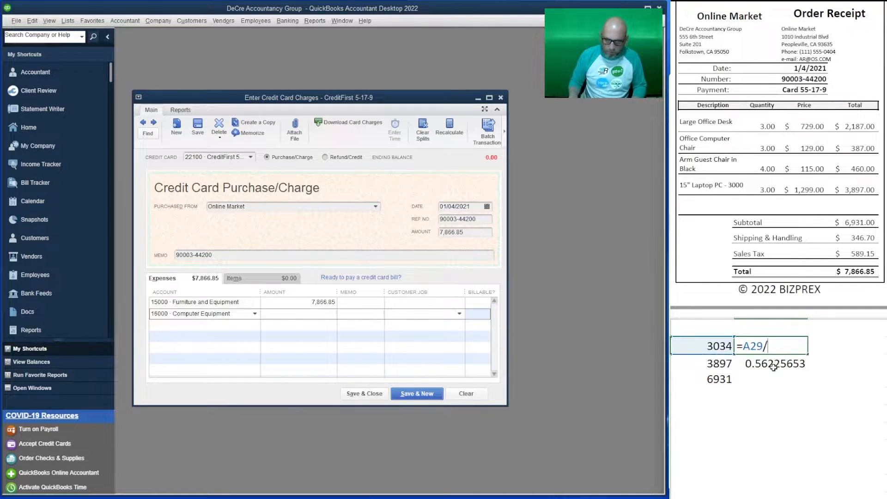
key("Down")
key("Down")
key("Left")
key("Return")
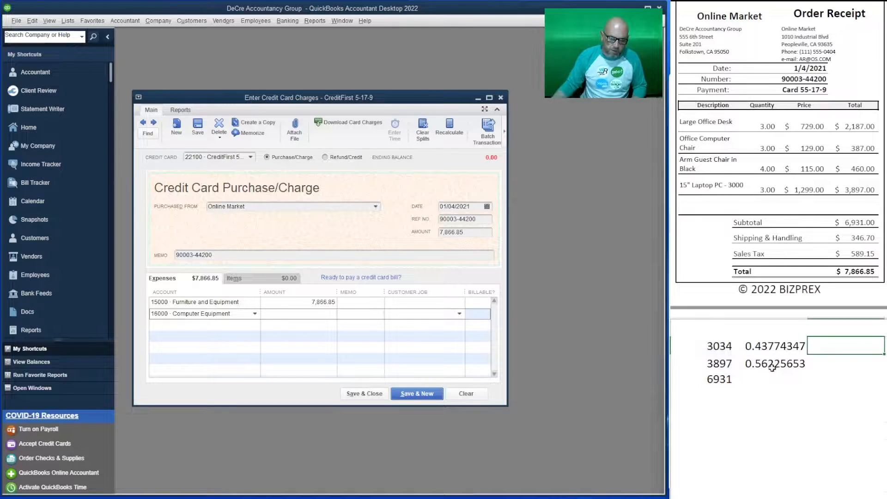
Format the two share values in B29:B30 as whole percentages.
left_click_drag(780, 355, 780, 347)
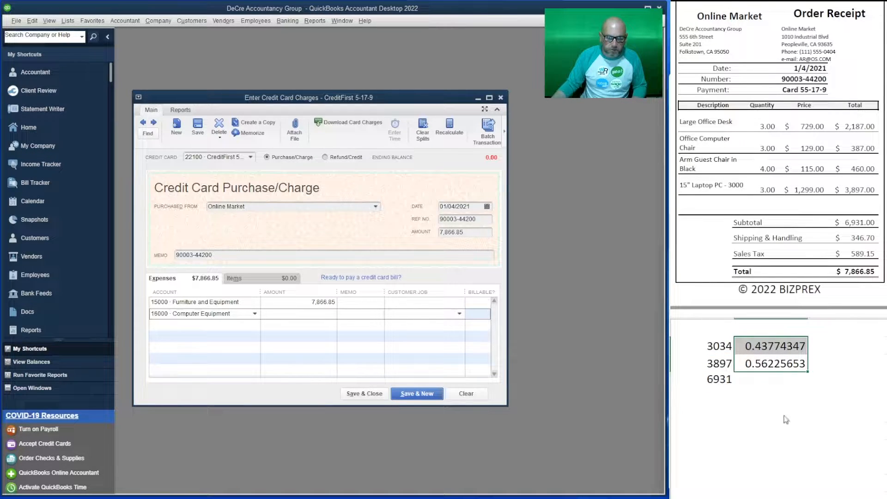
left_click(805, 305)
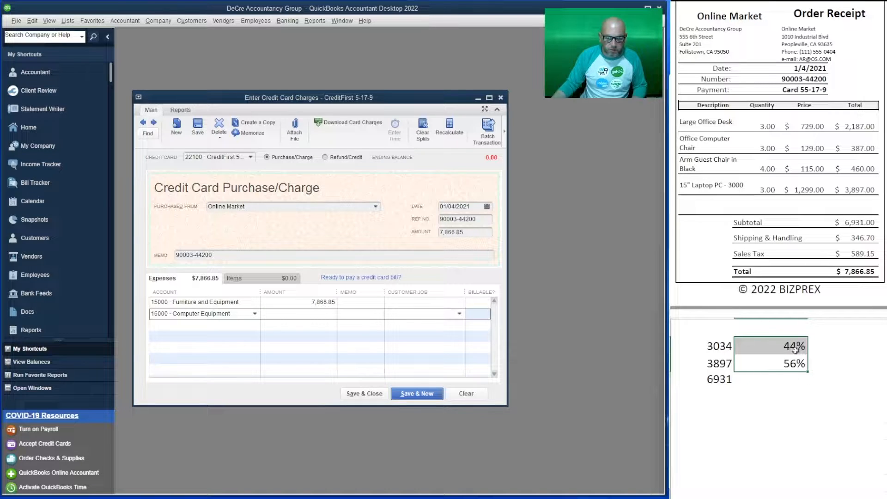
left_click(778, 394)
Add the receipt's shipping and sales tax in cell A33 with =346.70+589.15.
left_click(723, 434)
left_click(713, 410)
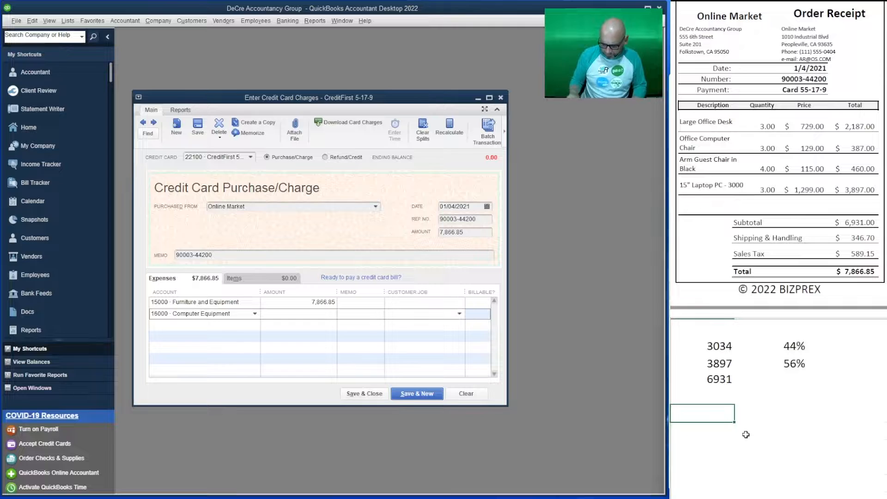
type("=")
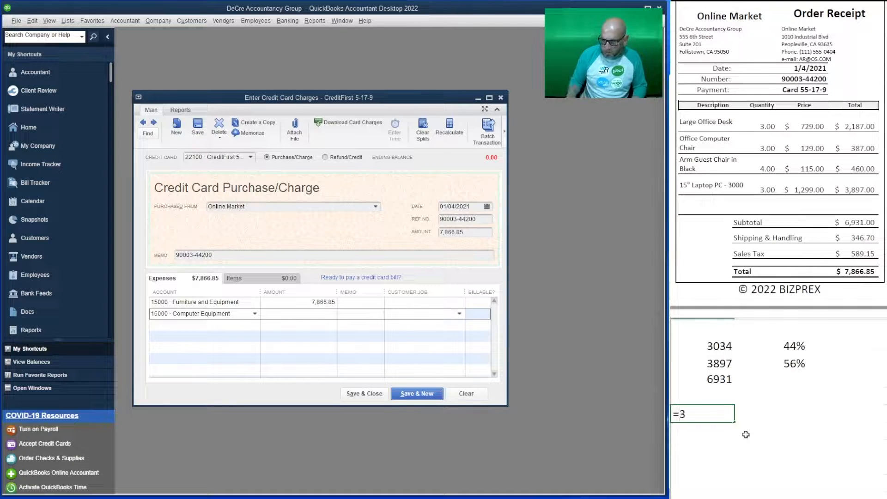
type("36")
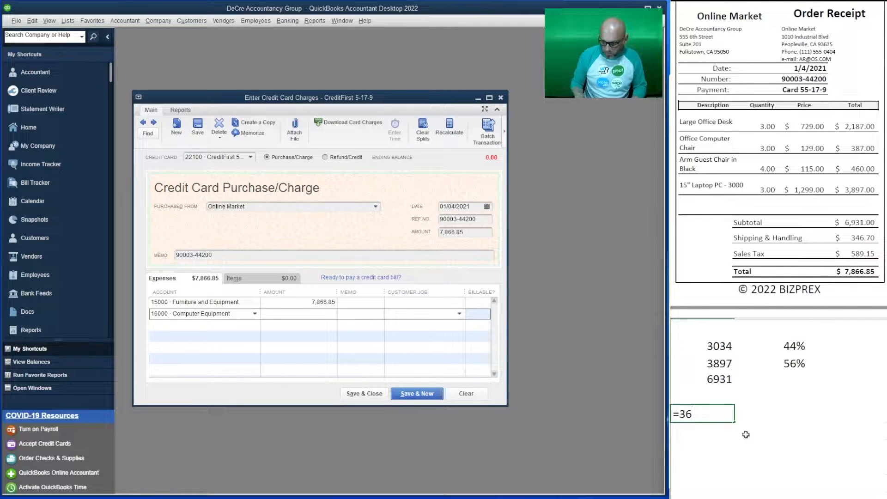
key("BackSpace")
type("46.70")
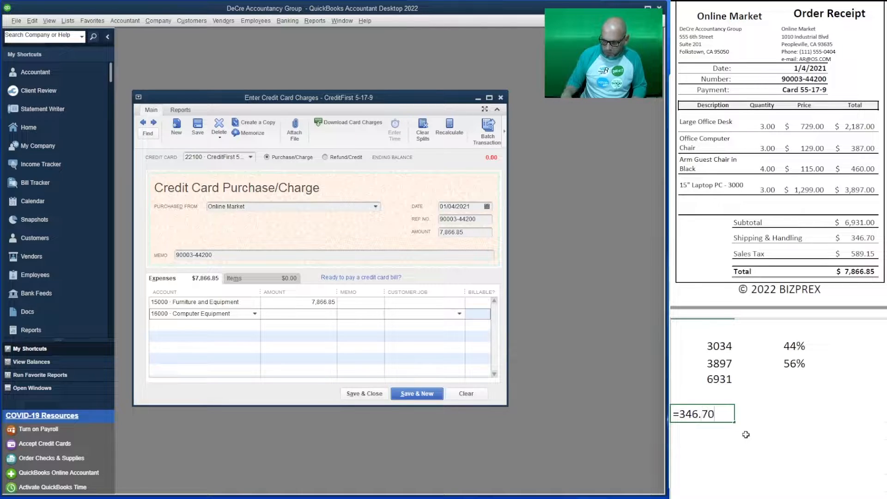
type("+")
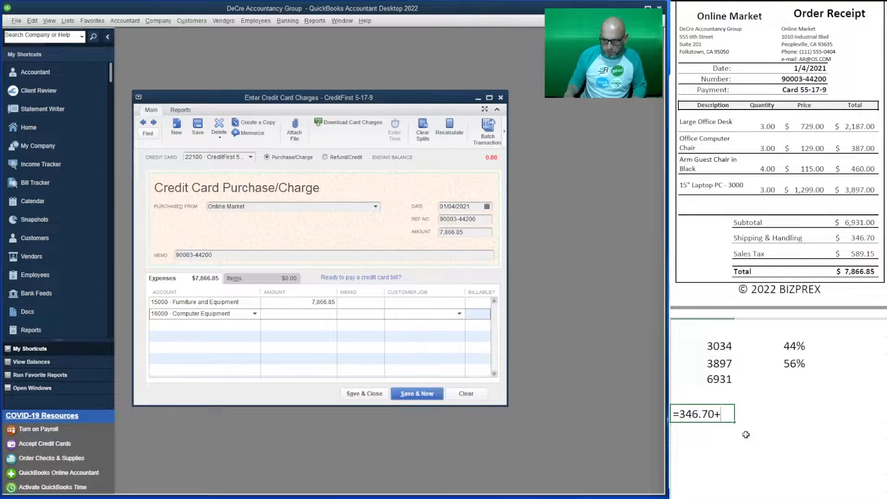
type("589.")
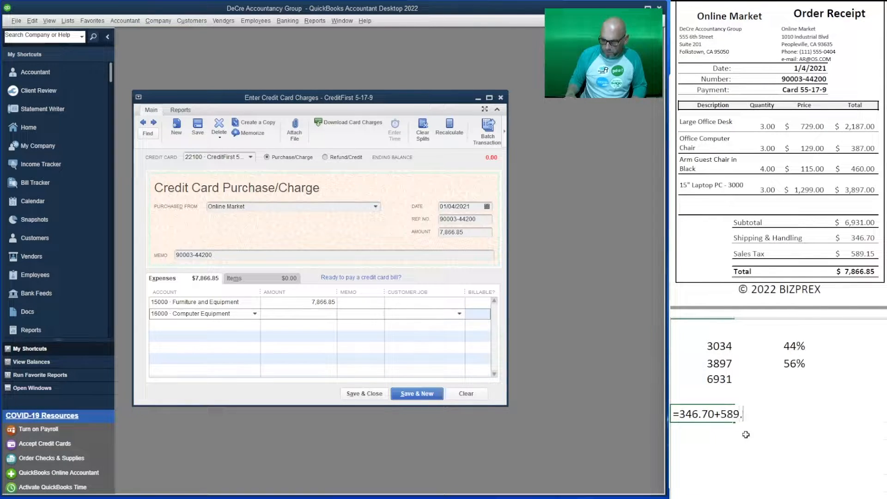
type("15")
key("Tab")
left_click(746, 434)
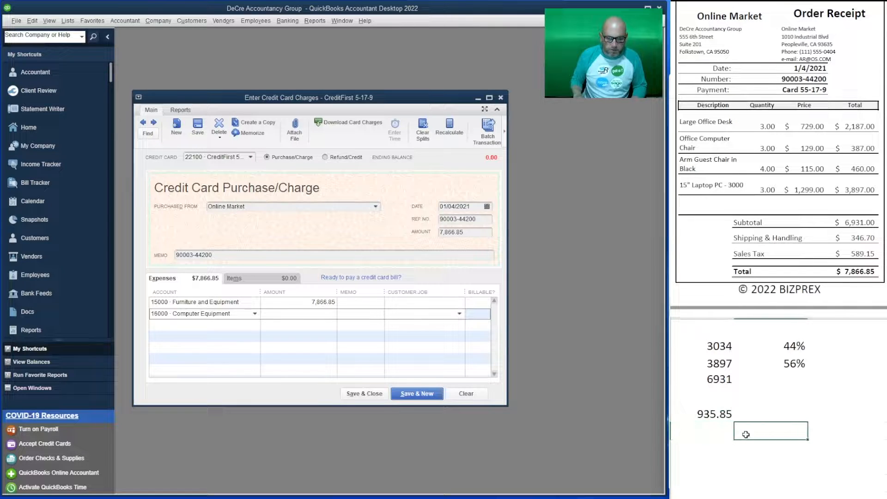
key("Up")
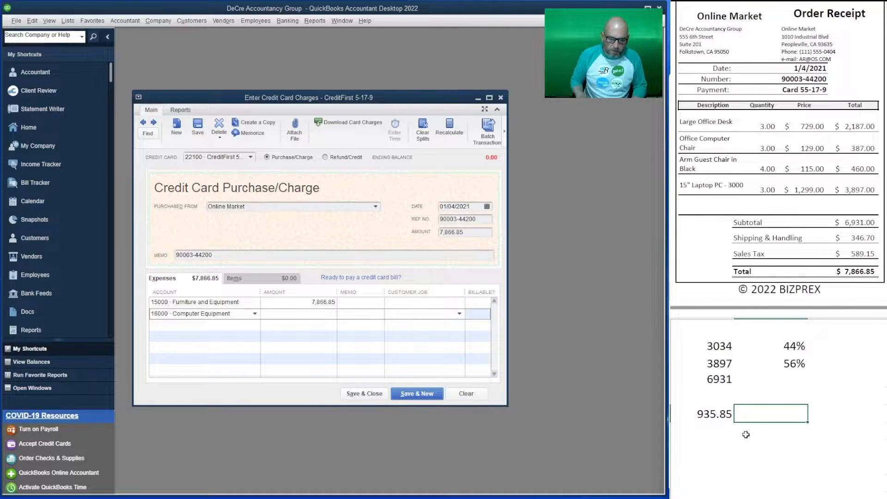
key("Right")
key("Up")
key("Up")
key("Up")
key("Up")
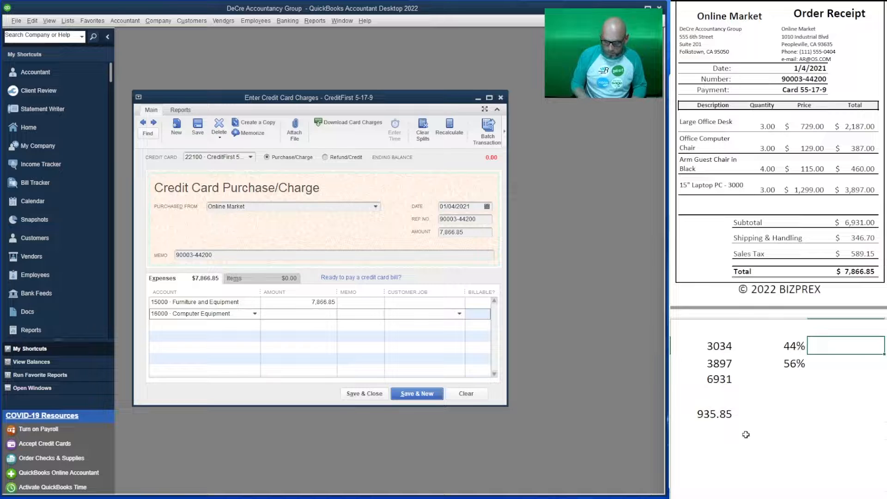
type("=")
key("Left")
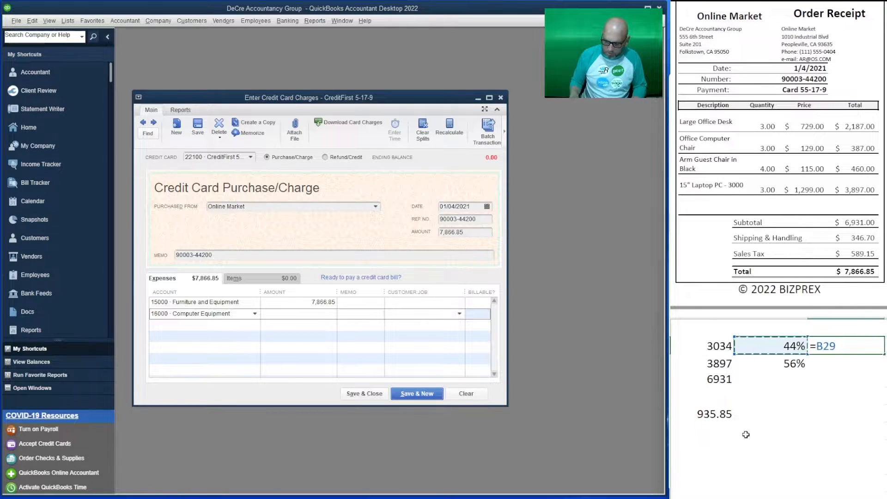
type("*")
key("Left")
key("Down")
key("Down")
key("Down")
key("Down")
key("Left")
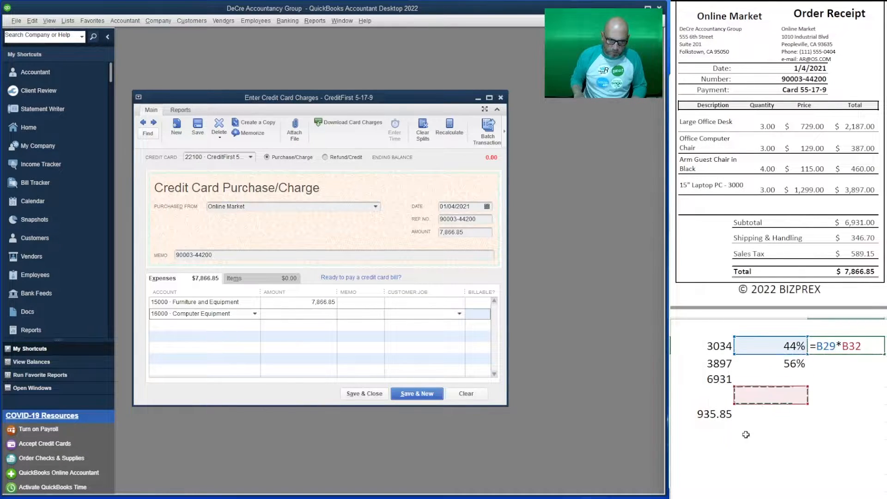
key("Down")
key("Up")
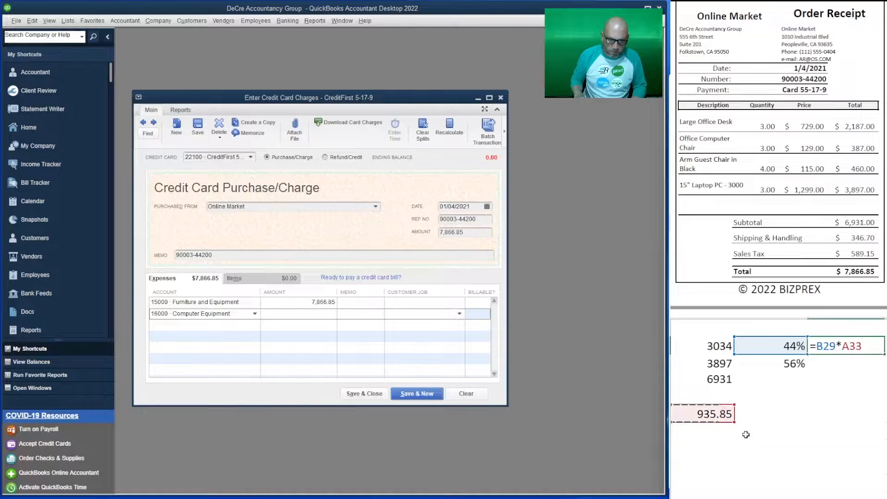
key("BackSpace")
key("BackSpace")
key("BackSpace")
key("BackSpace")
key("BackSpace")
key("BackSpace")
key("BackSpace")
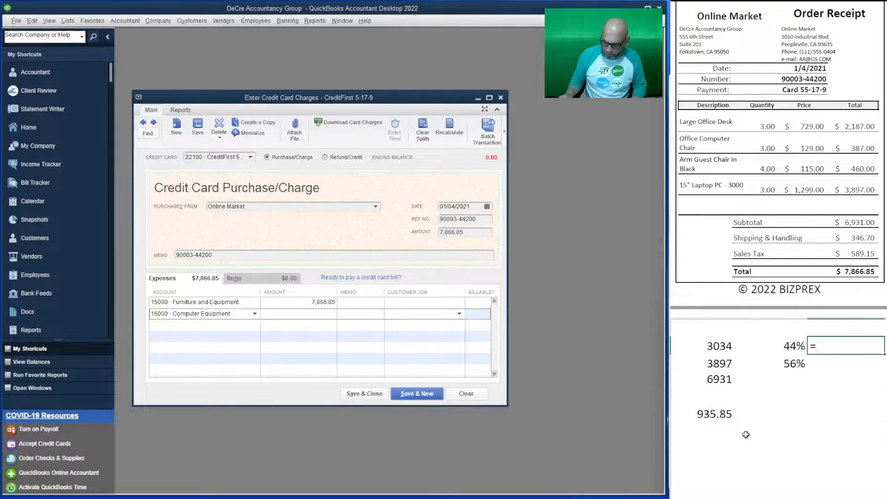
Calculate the furniture's portion of shipping and tax in cell C29 with =.44*A33.
type(".44")
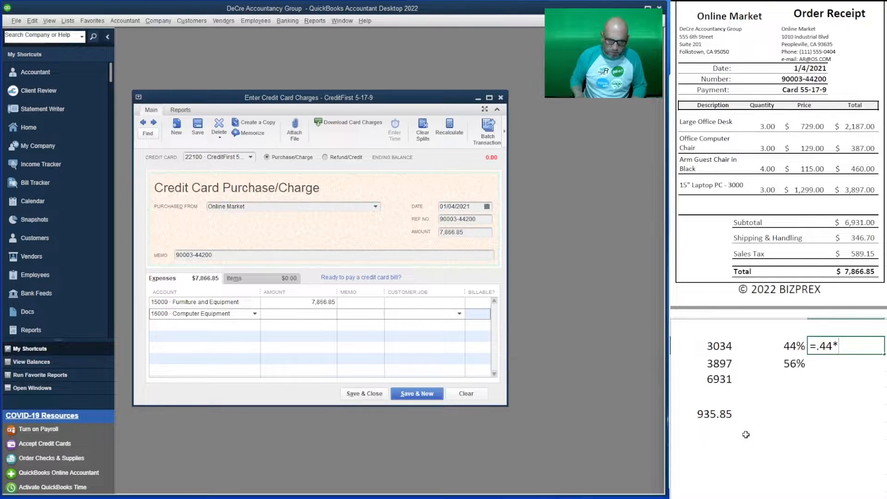
type("*")
key("Down")
key("Down")
key("Down")
key("Down")
key("Left")
key("Left")
key("Return")
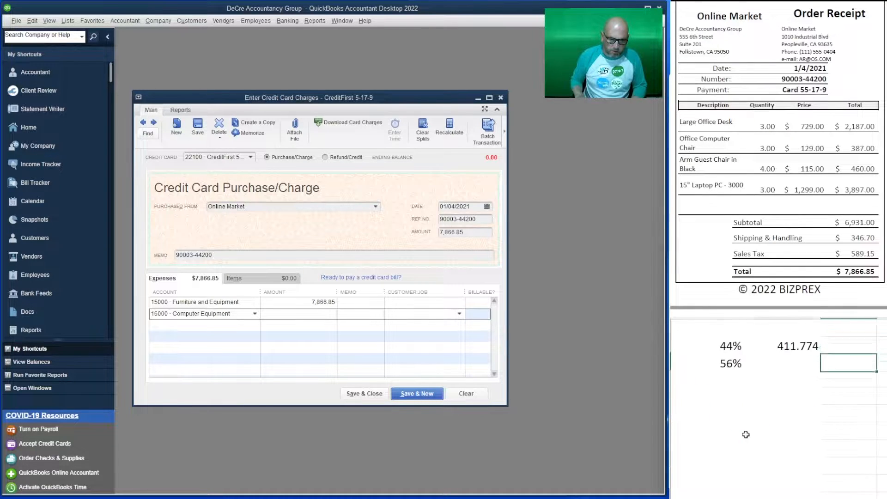
Replace the formula in C29 with =ROUNDUP(B29*A33,0) to round up the furniture's portion of shipping and tax.
key("Left")
key("Left")
key("Left")
key("Right")
key("Up")
key("Right")
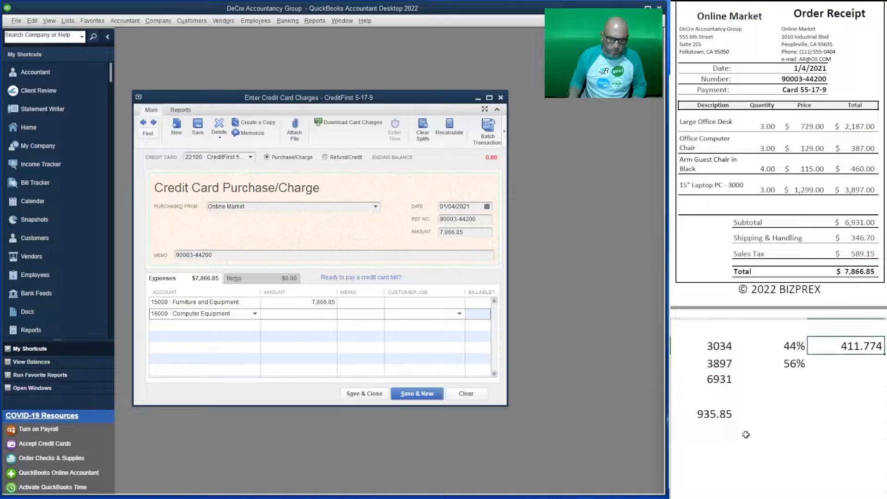
type("=r")
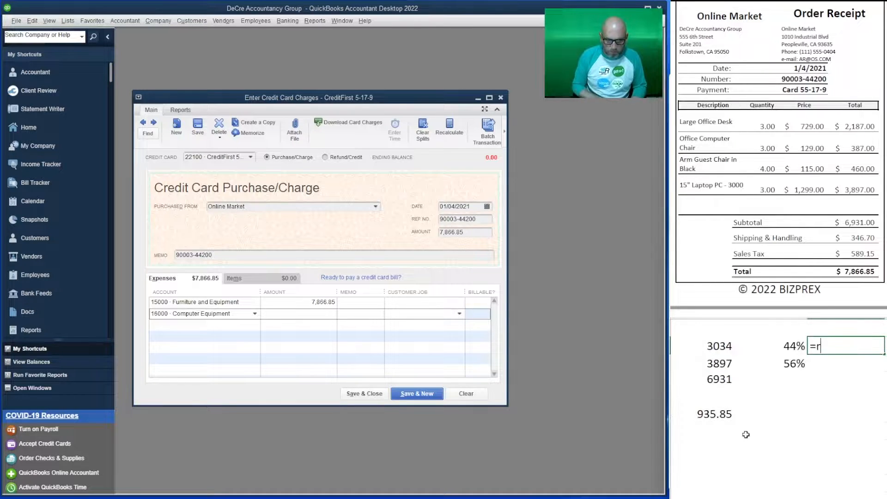
type("oundup")
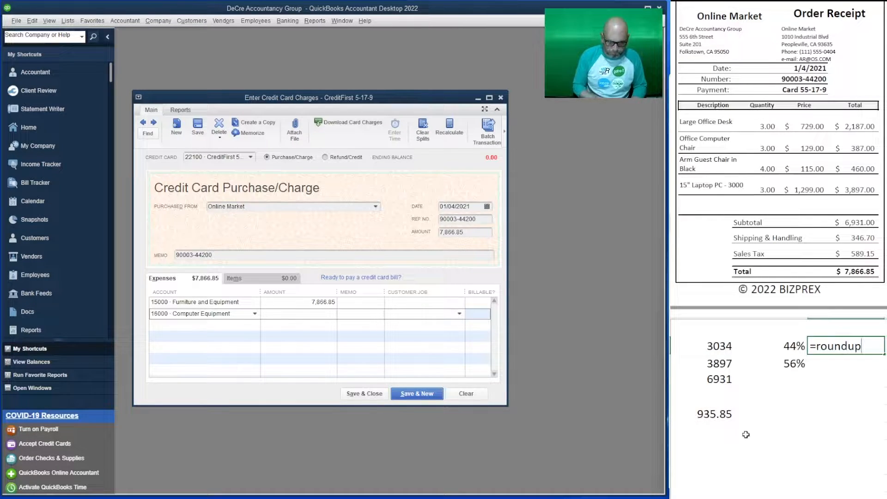
type("(")
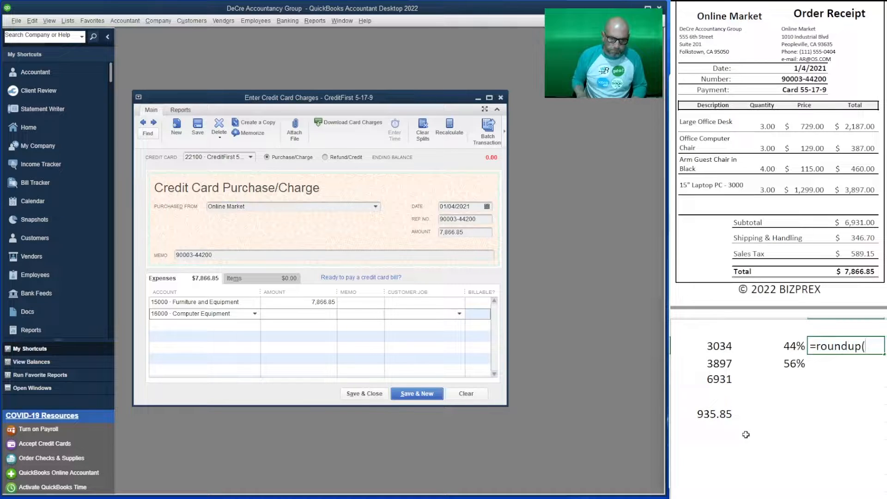
key("Left")
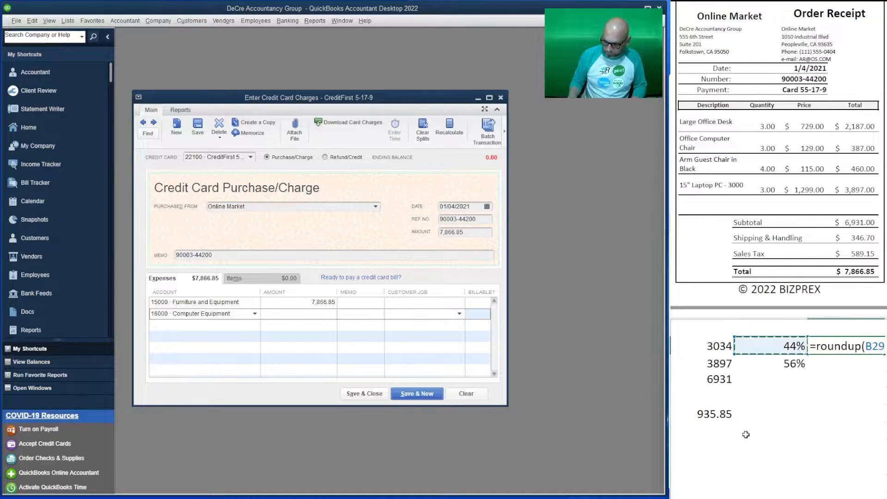
type("*")
left_click(707, 417)
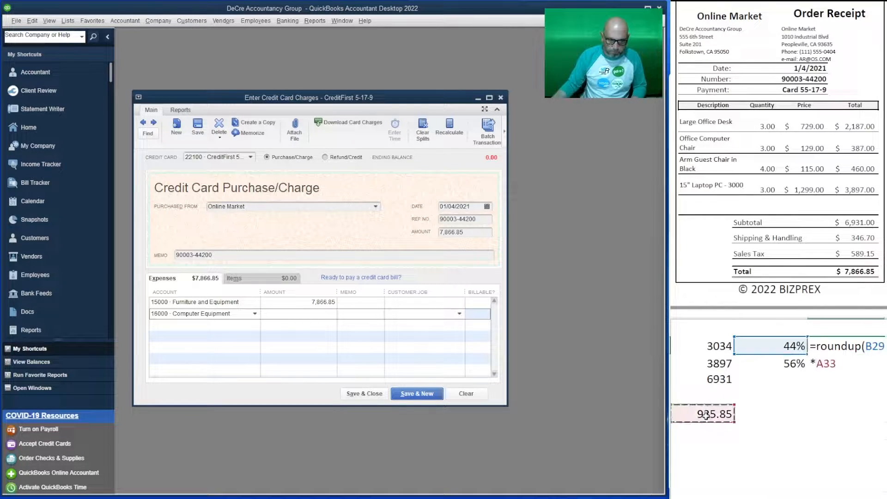
key("Return")
key("Return")
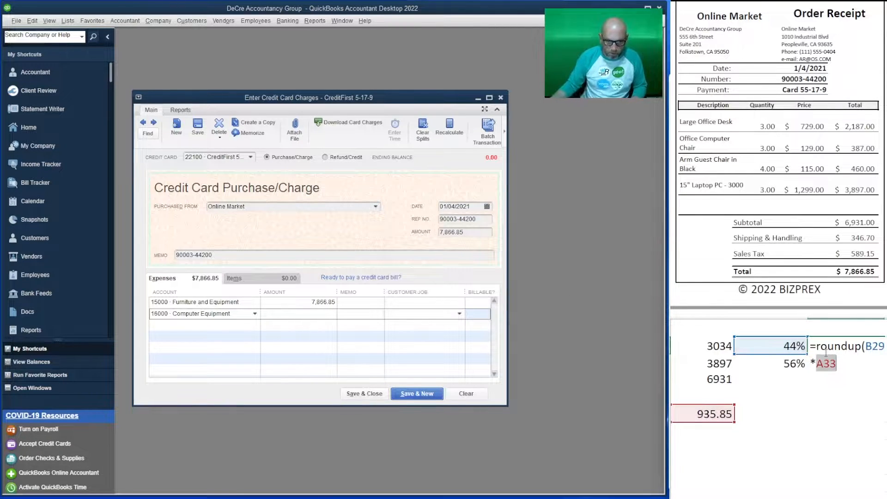
left_click(847, 363)
type(",")
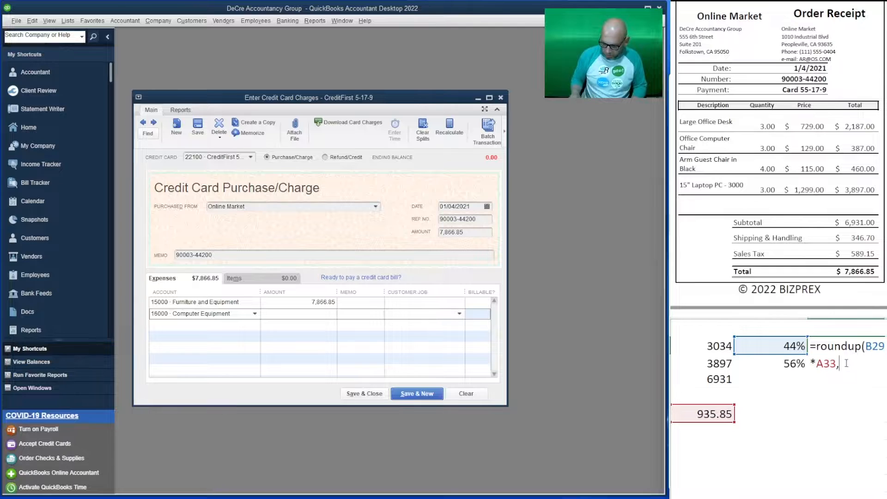
type("0)")
key("Tab")
Format the furniture's shipping and tax portion in C29 to show two decimal places.
key("Left")
key("Left")
key("Left")
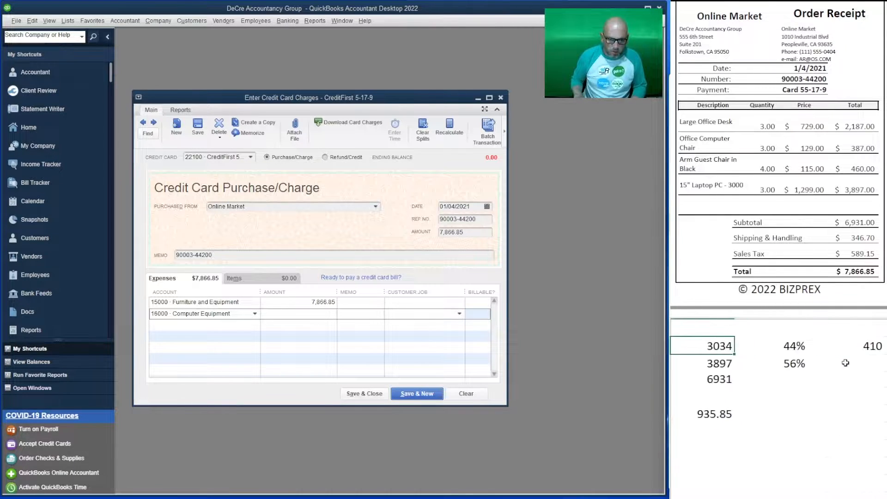
key("Right")
key("Right")
key("Down")
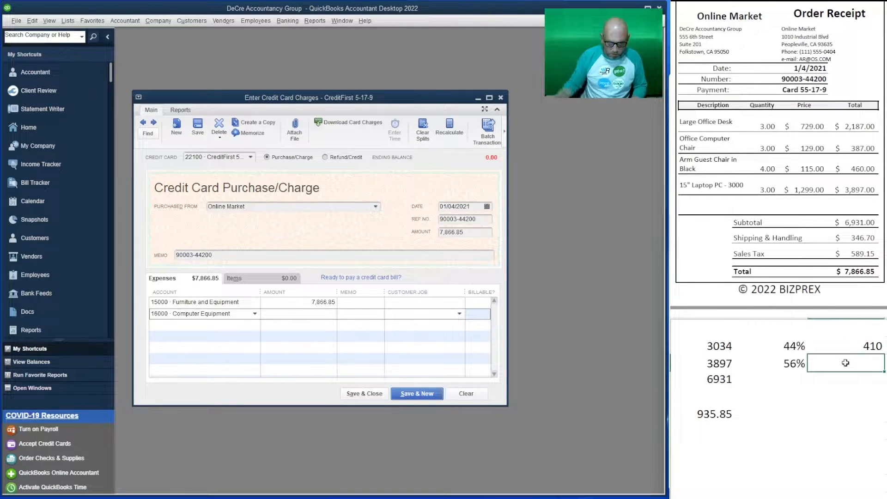
left_click(859, 348)
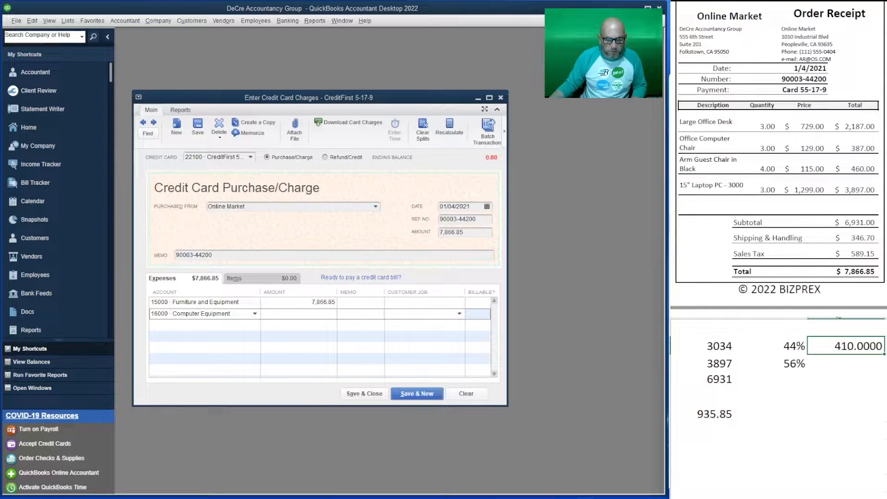
left_click(839, 317)
left_click(839, 317)
left_click(838, 317)
left_click(831, 317)
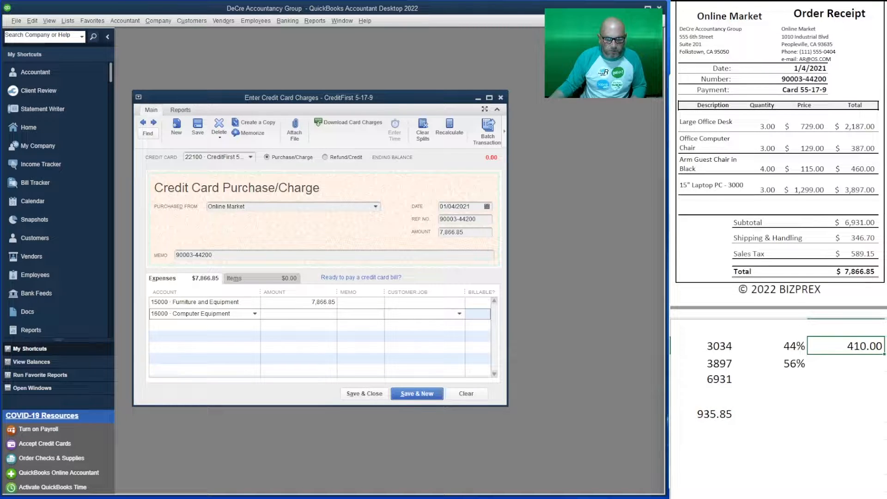
Change the number of digits in C29's ROUNDUP formula to 2.
key("F2")
key("BackSpace")
key("BackSpace")
type("2)")
key("Return")
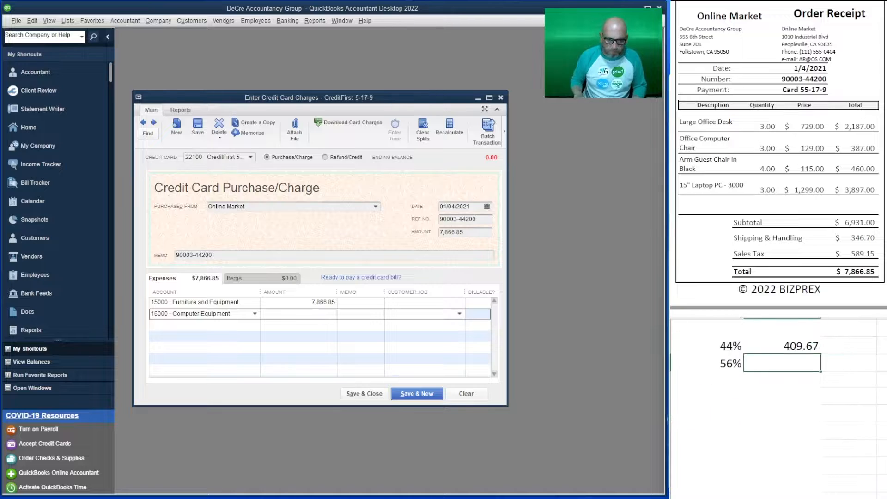
scroll(756, 370, "left", 2)
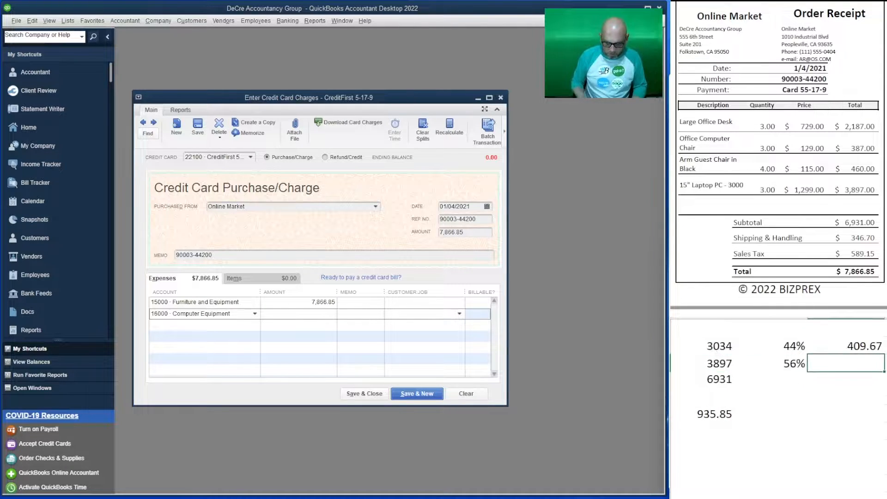
Calculate the computer equipment's portion of shipping and tax in cell C30 with =A33-C29.
type("=")
key("Down")
key("Left")
key("Left")
key("Down")
key("Down")
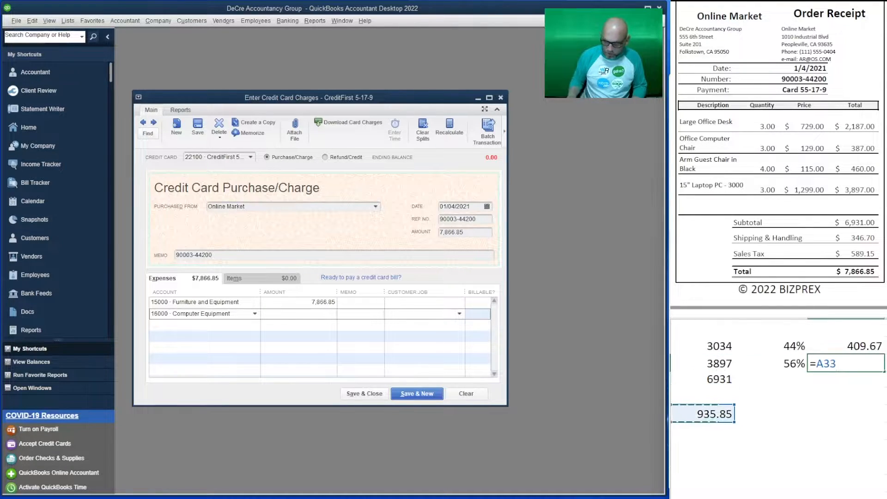
type("-")
key("Up")
key("Return")
key("Left")
key("Left")
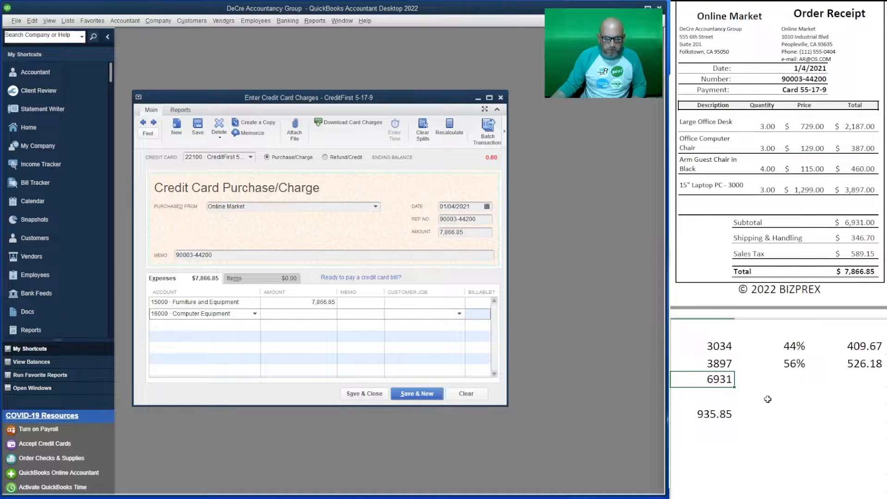
Try to total the furniture cost in cell A35 with =A28+C29.
left_click(703, 448)
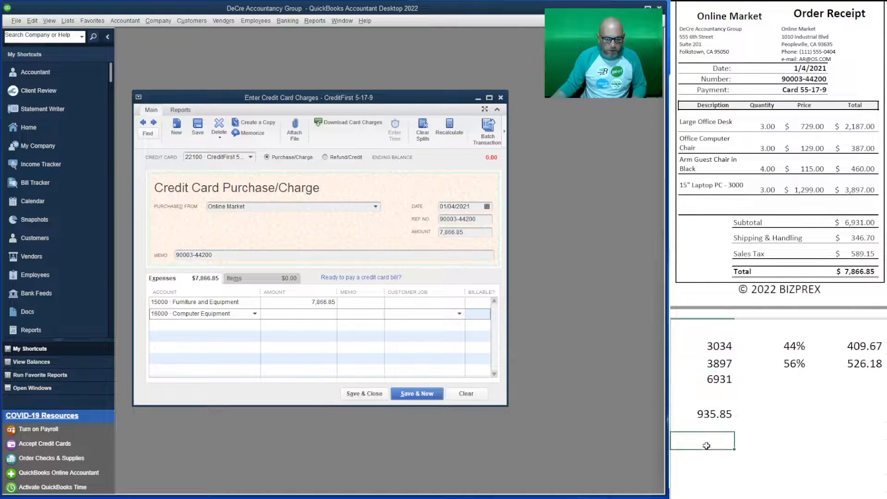
type("=")
key("Up")
key("Up")
key("Up")
key("Up")
key("Up")
key("Up")
key("Up")
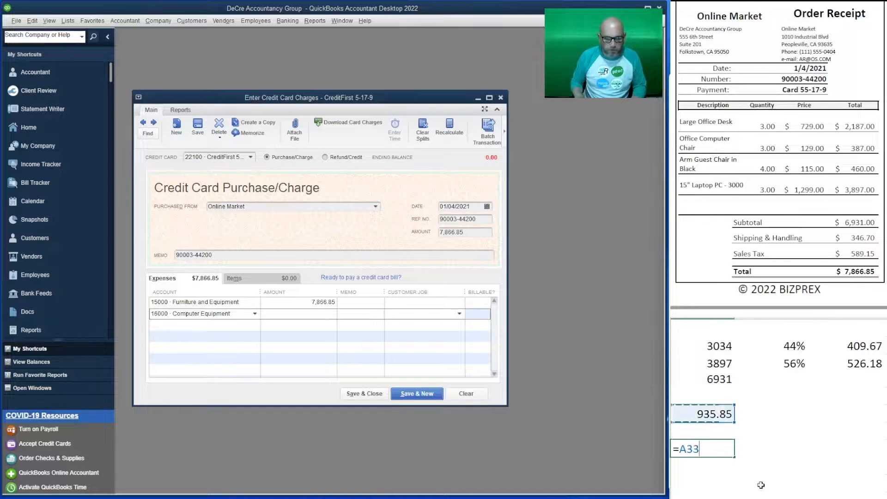
type("+")
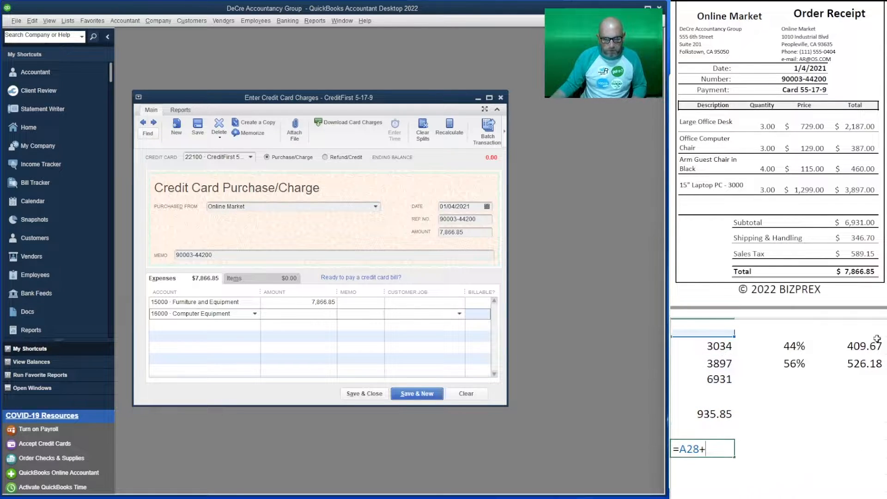
left_click(858, 348)
left_click(748, 471)
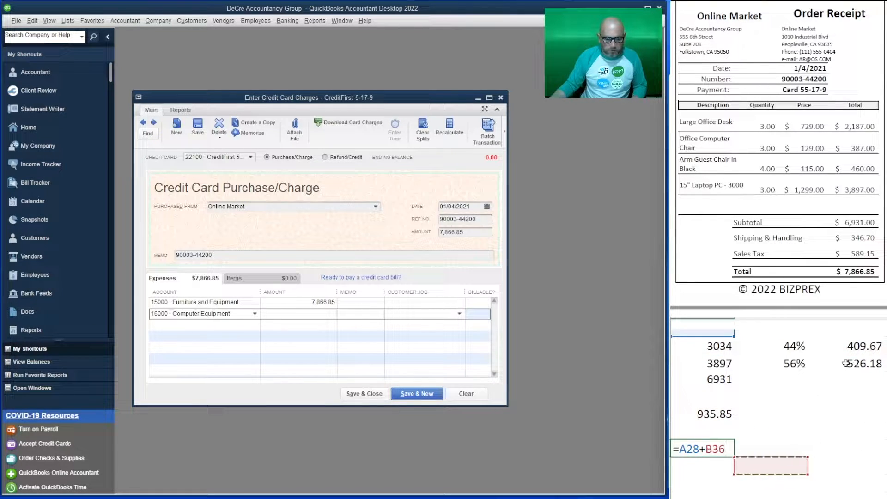
left_click(854, 348)
key("Tab")
key("Left")
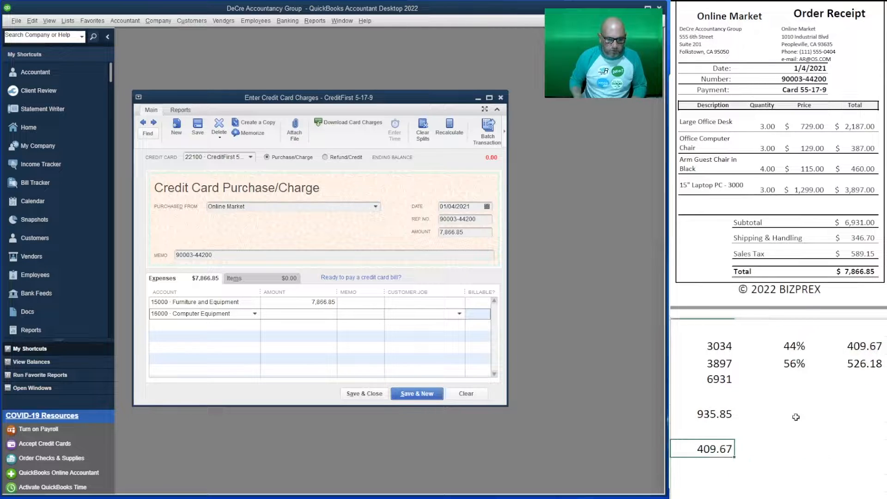
Calculate the furniture's full cost in cell A35 with =A29+C29.
type("=")
key("Up")
key("Up")
key("Up")
key("Up")
key("Up")
key("Up")
key("Up")
key("Up")
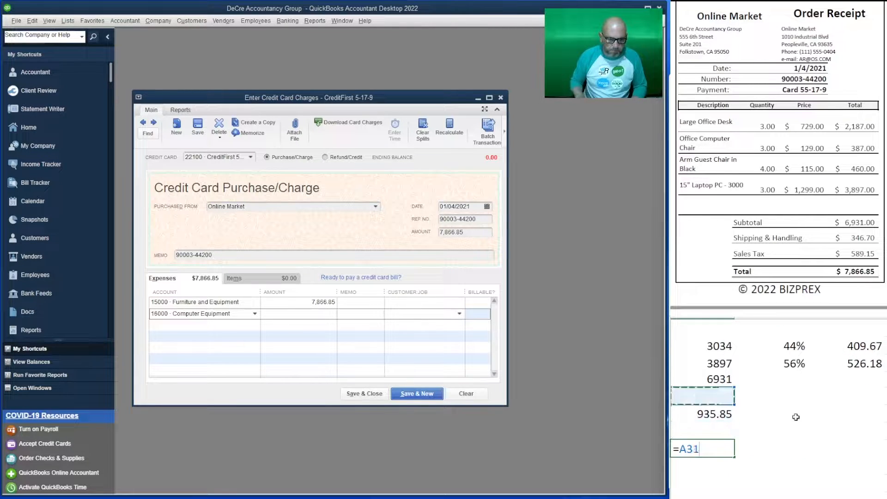
key("Down")
key("Down")
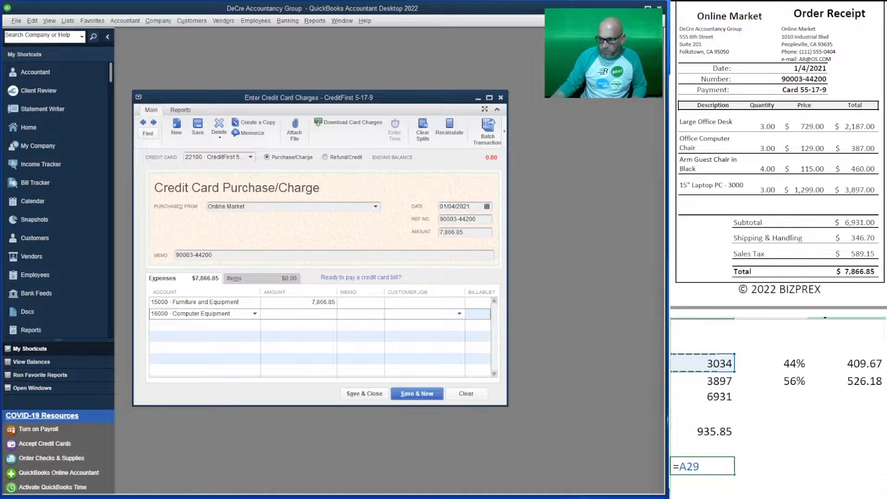
type("+")
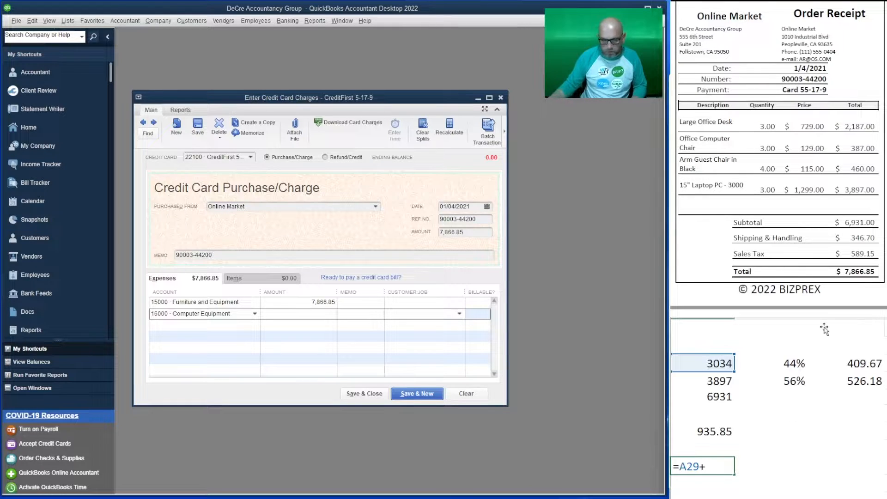
left_click(865, 366)
key("Return")
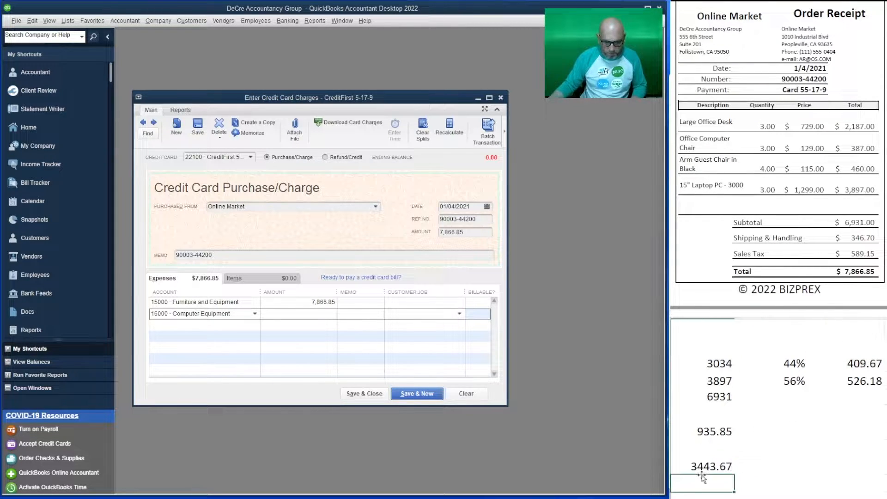
Calculate the computer equipment's full cost in cell A36 with =A30+C30.
type("=")
left_click(724, 381)
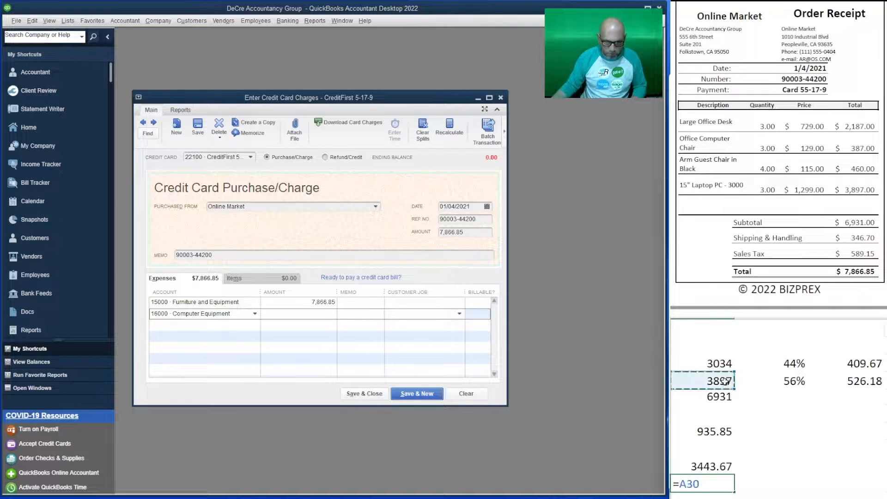
type("+")
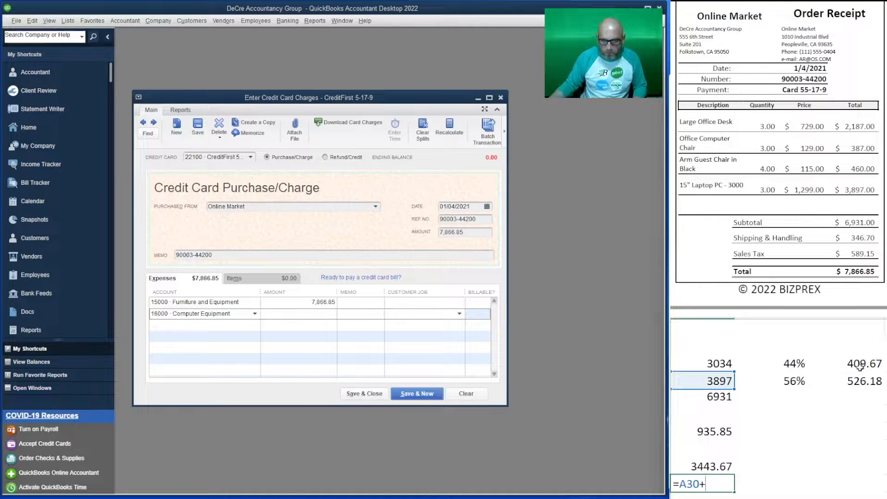
left_click(850, 377)
key("Tab")
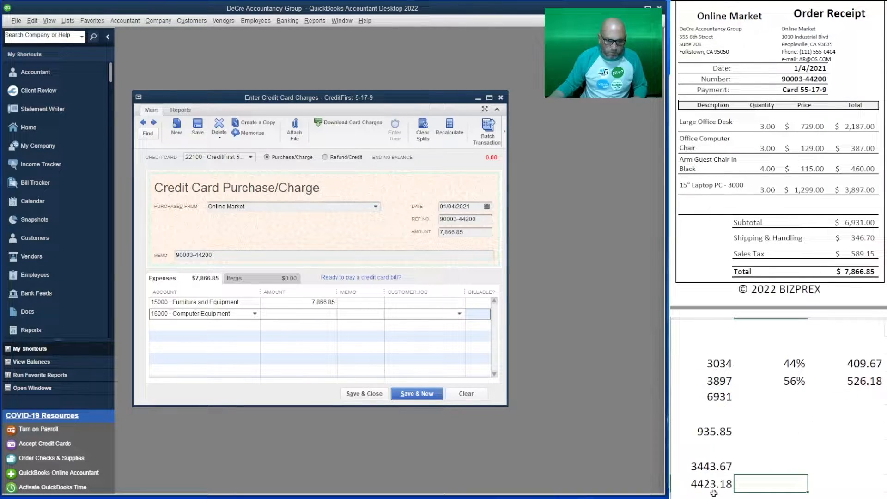
Add the two allocated costs together in cell A37 with =A36+A35 to check them against the receipt total.
key("Return")
type("=")
key("Up")
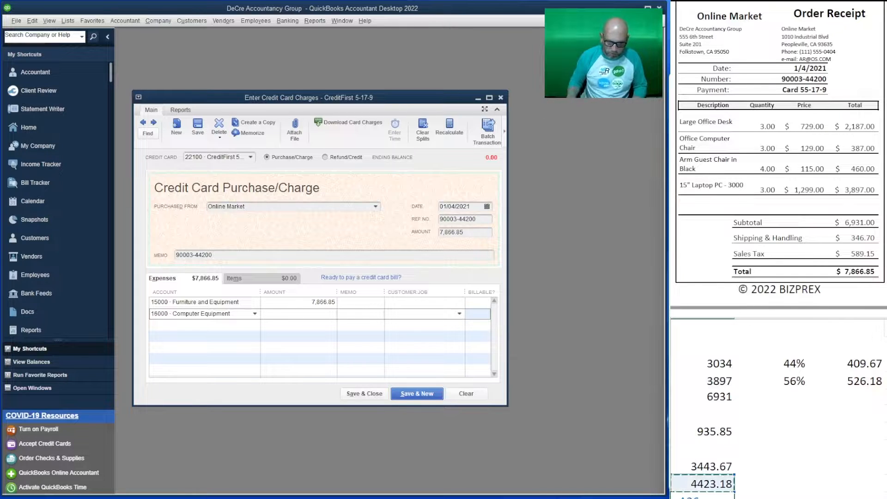
type("+")
key("Up")
key("Up")
key("Tab")
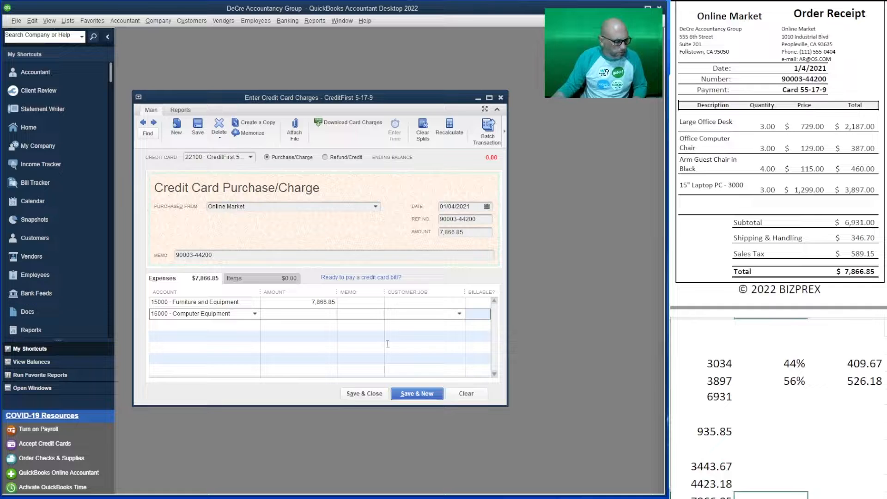
Set the charge's expense amounts to 3,443.67 for Furniture and Equipment and 4,423.18 for Computer Equipment.
left_click(314, 303)
left_click_drag(304, 302, 377, 306)
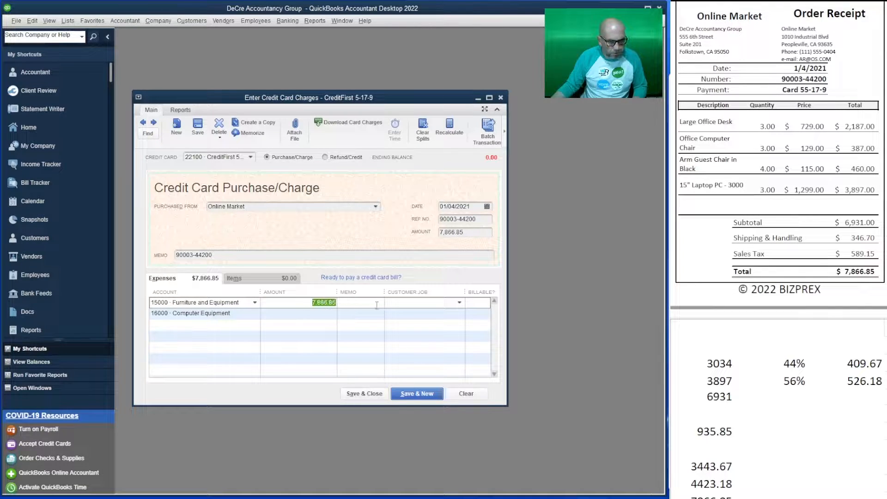
type("3,")
type("4")
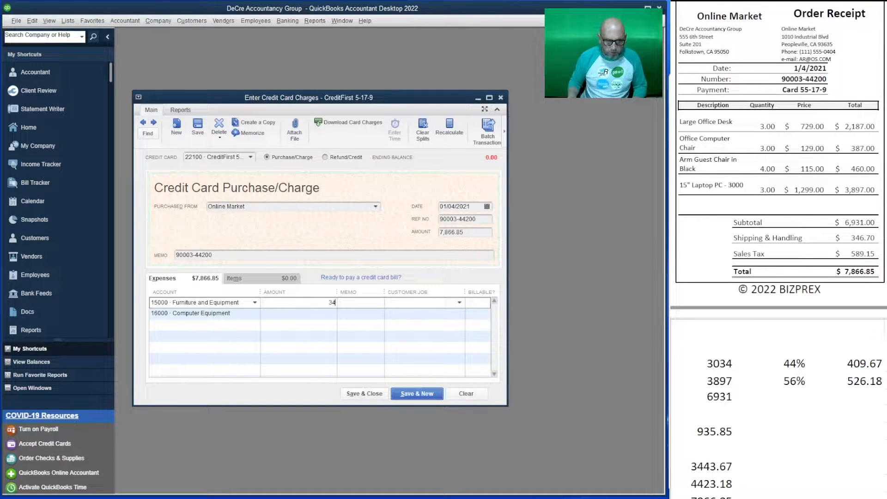
type("43.67")
key("Down")
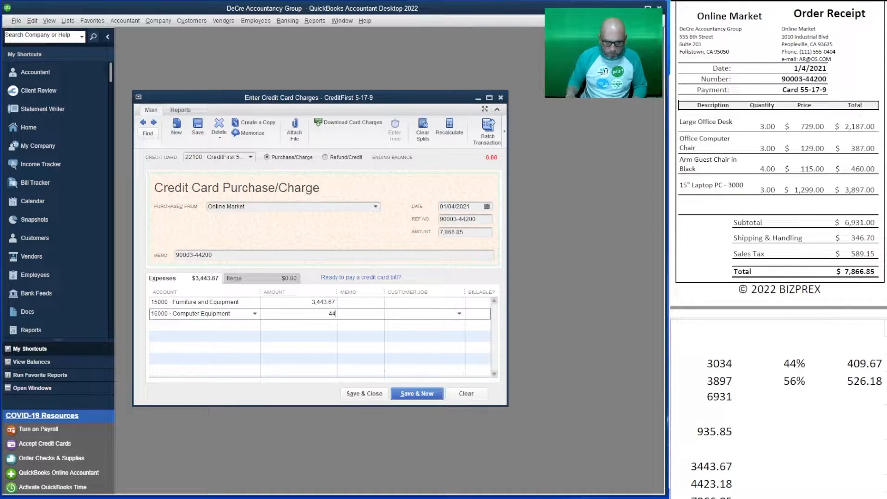
type("4423.18")
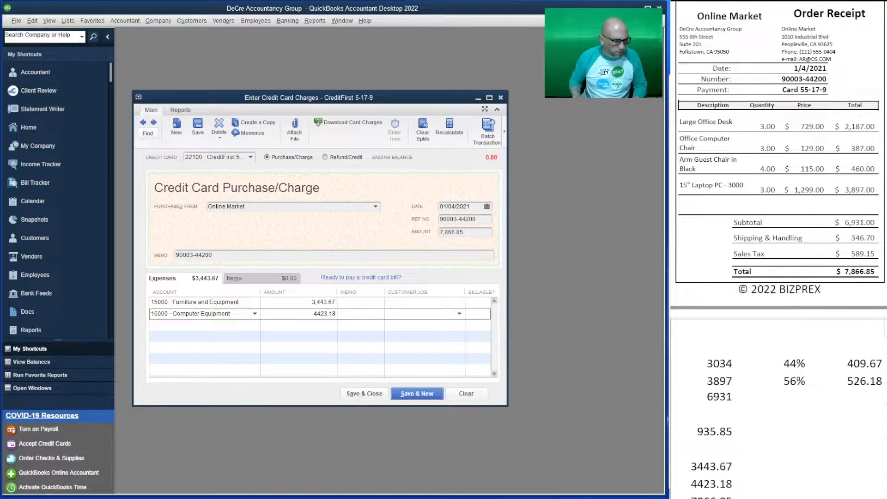
key("Tab")
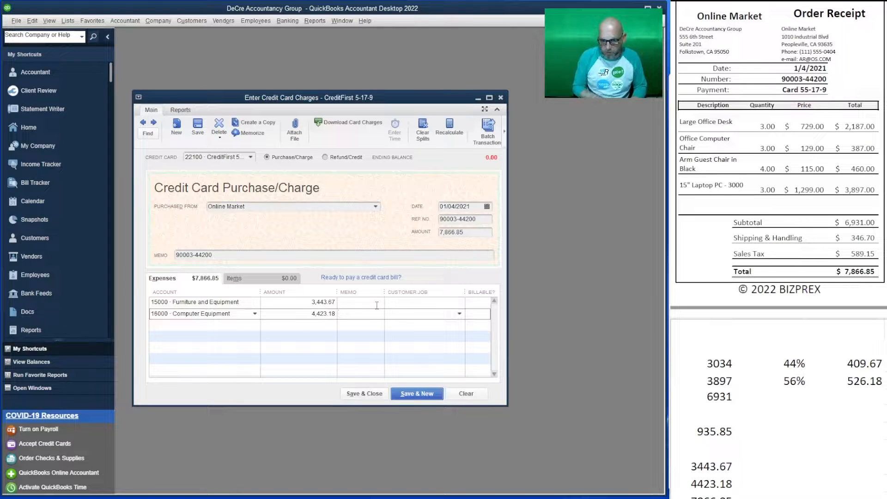
Enter the line memos "3 laptops" for Computer Equipment and "office furniture" for Furniture and Equipment.
type("3")
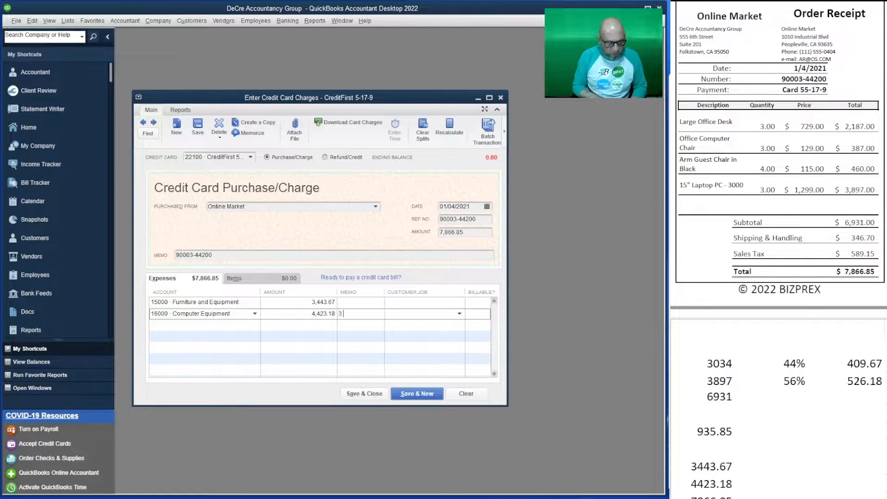
type(" lapto")
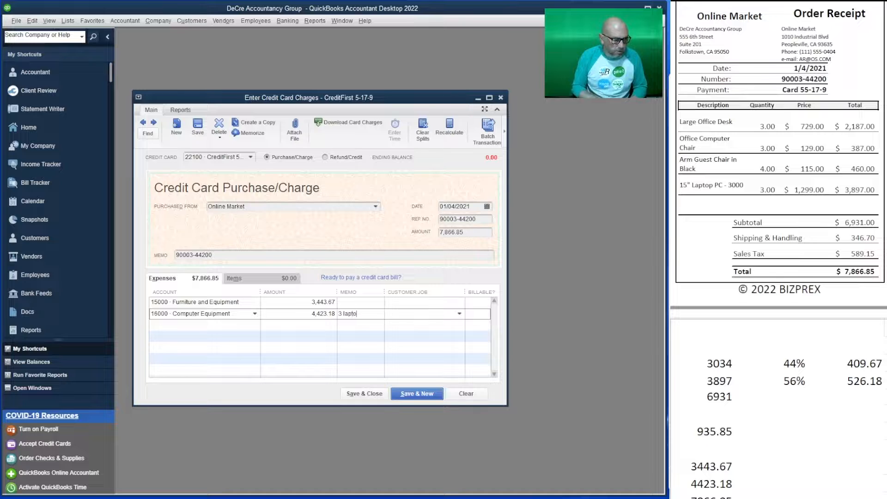
type("ps")
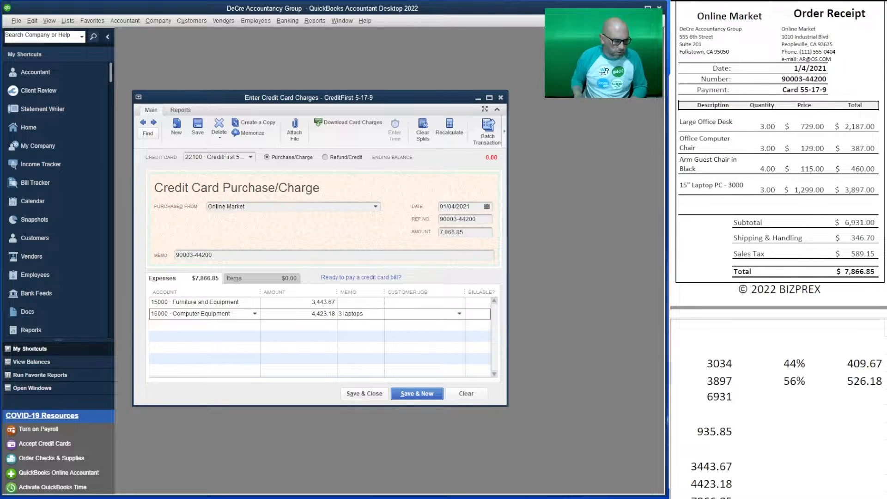
left_click(377, 304)
type("office ")
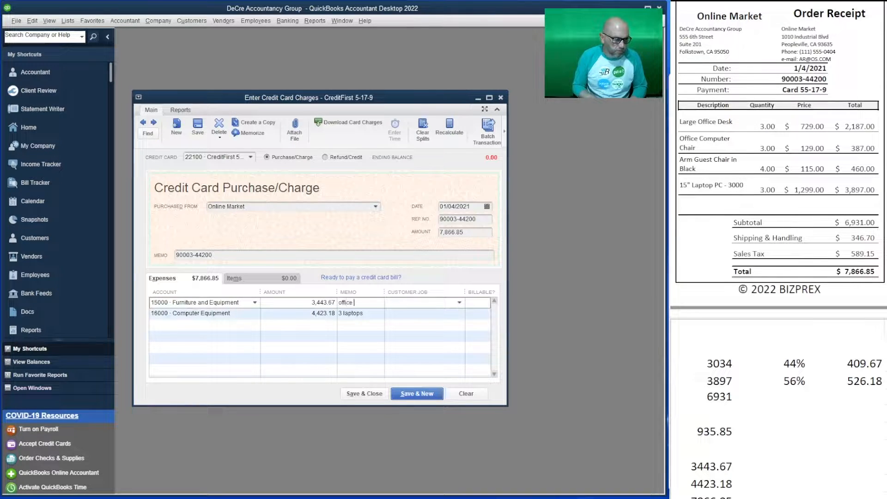
type("furniture")
left_click(387, 302)
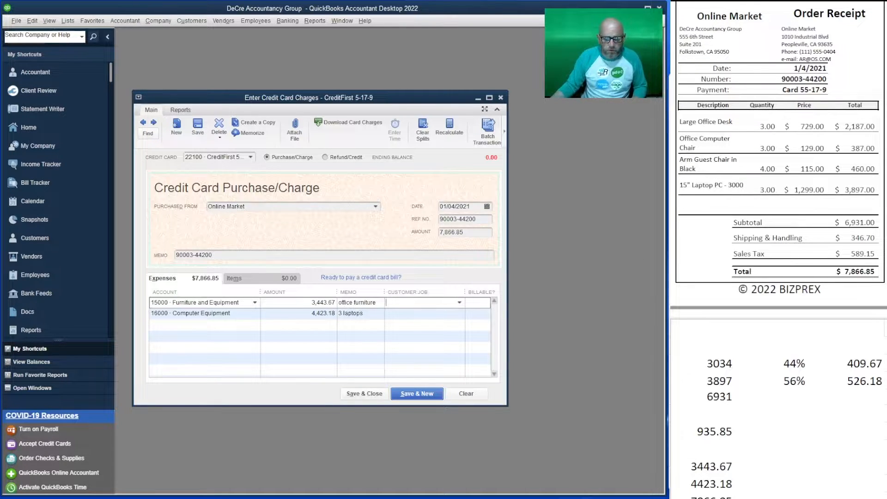
Enter 15000 and 16000 in the first two Account # rows of the spreadsheet's debit and credit table.
scroll(740, 385, "up", 5)
scroll(740, 385, "up", 3)
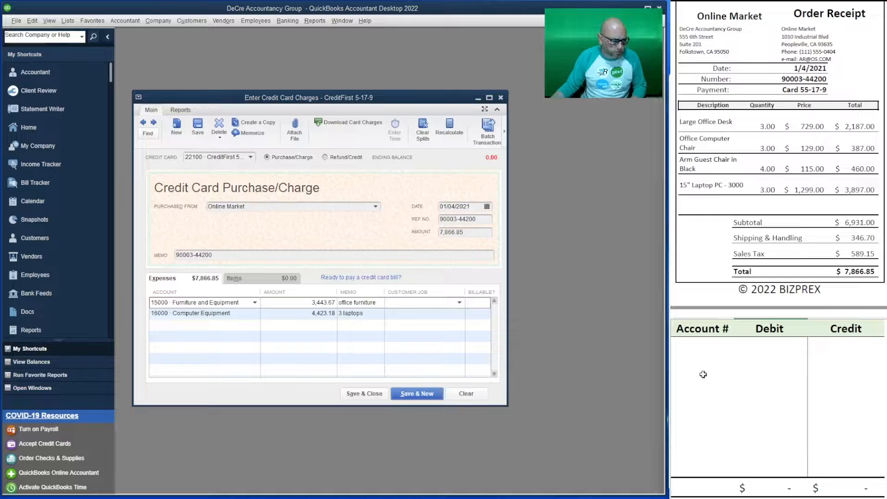
left_click(697, 348)
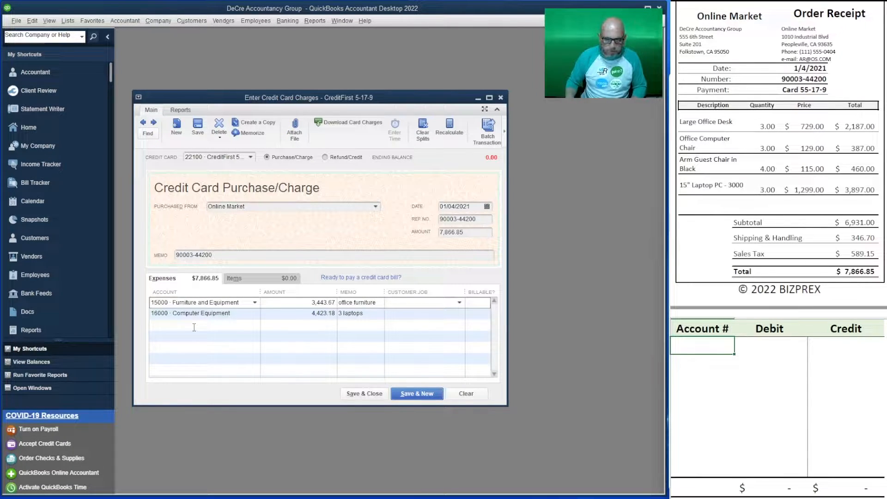
type("1500")
key("Return")
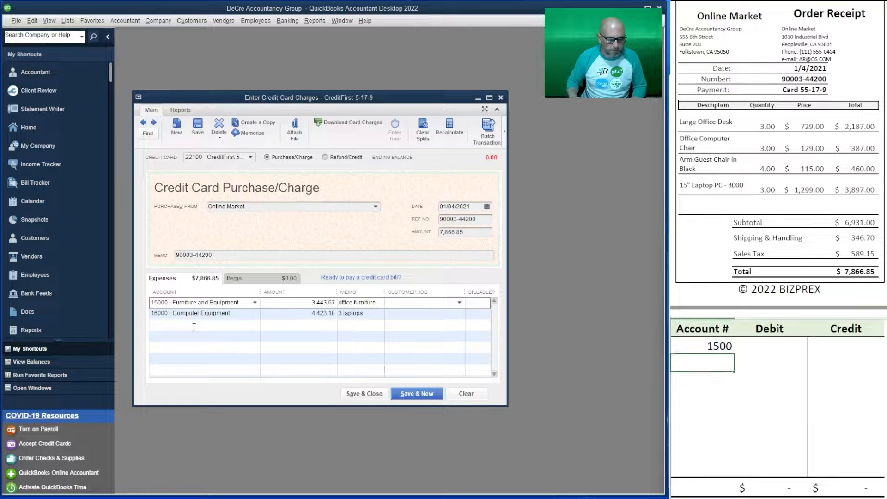
key("Up")
type("15000")
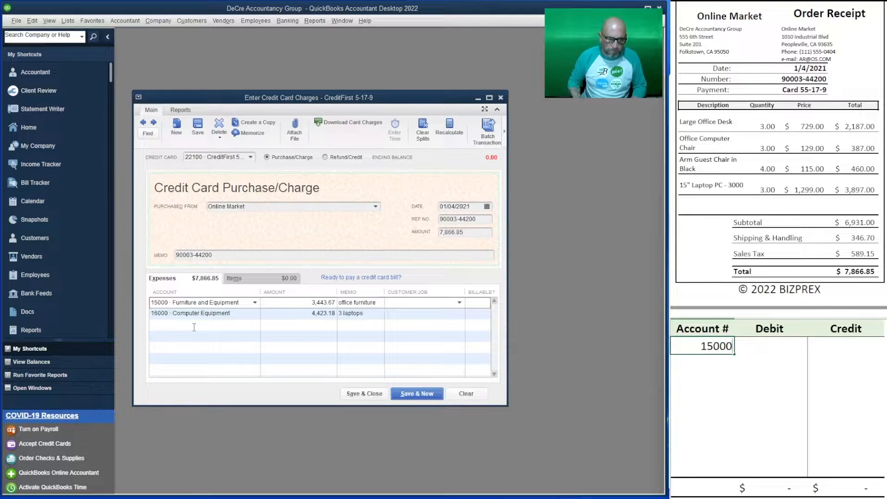
key("Return")
type("16000")
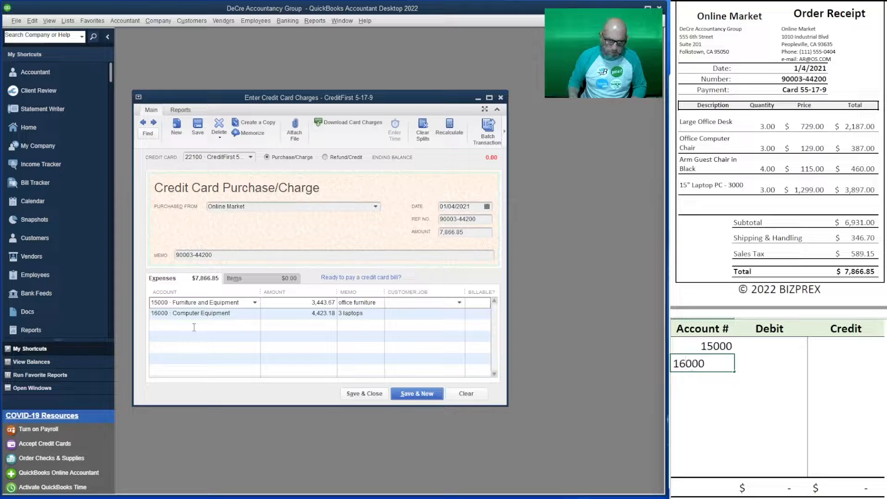
key("Tab")
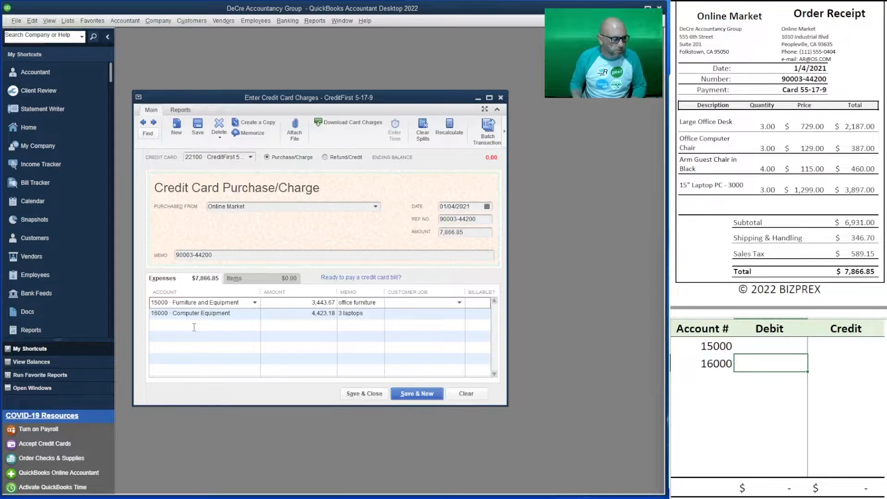
Enter a debit of 3,443.67 for account 15000 in the spreadsheet table.
key("Up")
type("3")
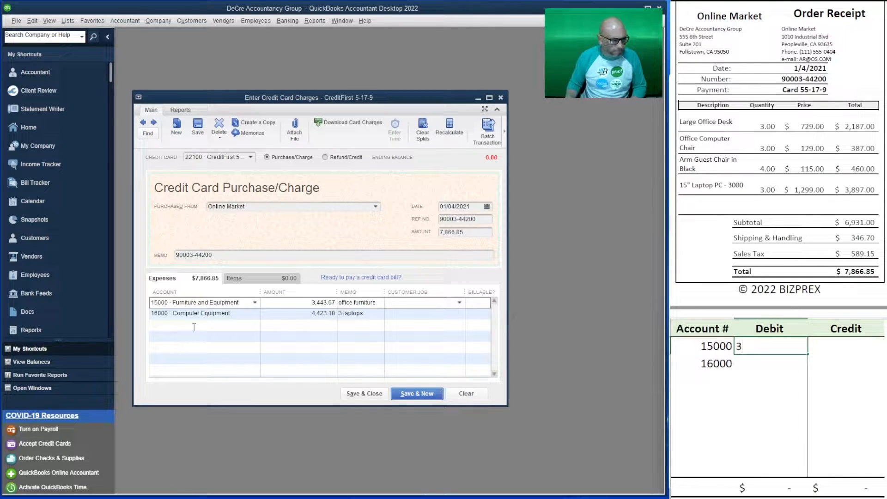
type(",443.67")
key("Escape")
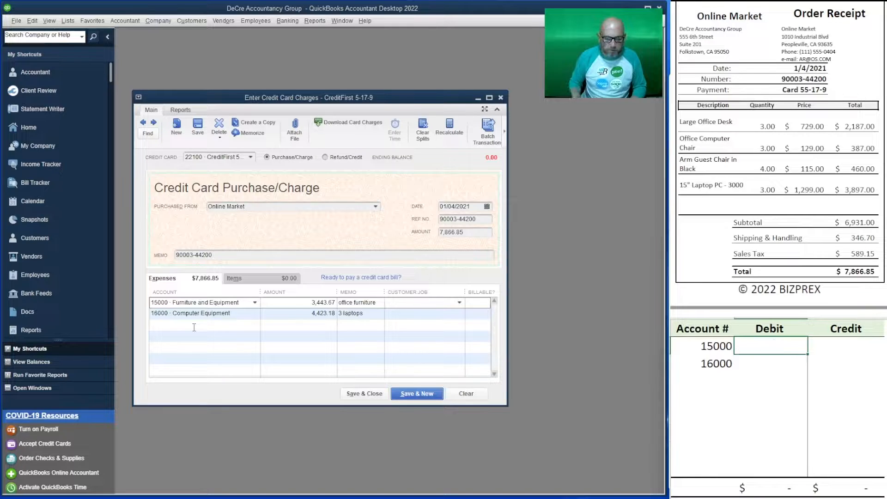
key("Return")
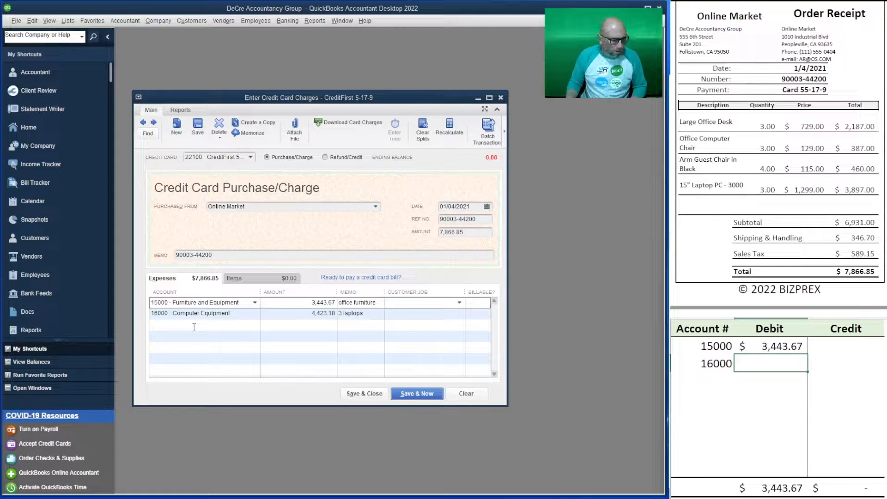
Enter a debit of 4,423.18 for account 16000 and a credit of 7,866.85 for account 22100 in the spreadsheet table.
type("4,423.18")
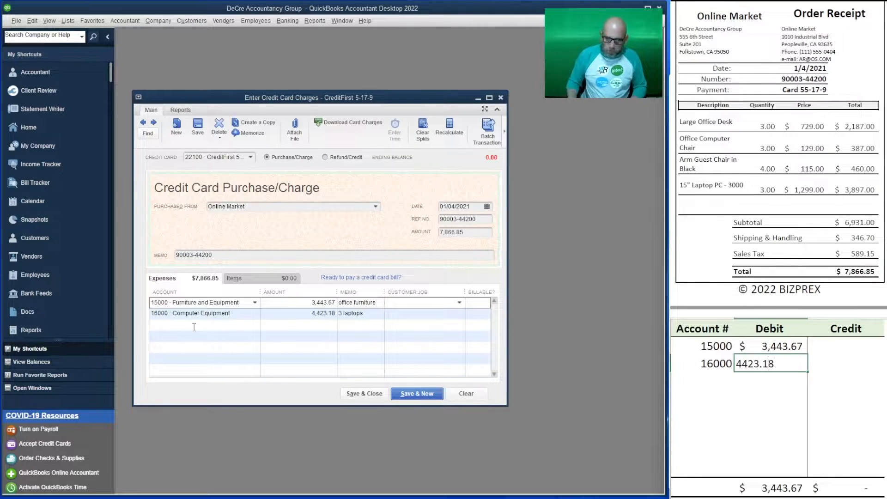
key("Return")
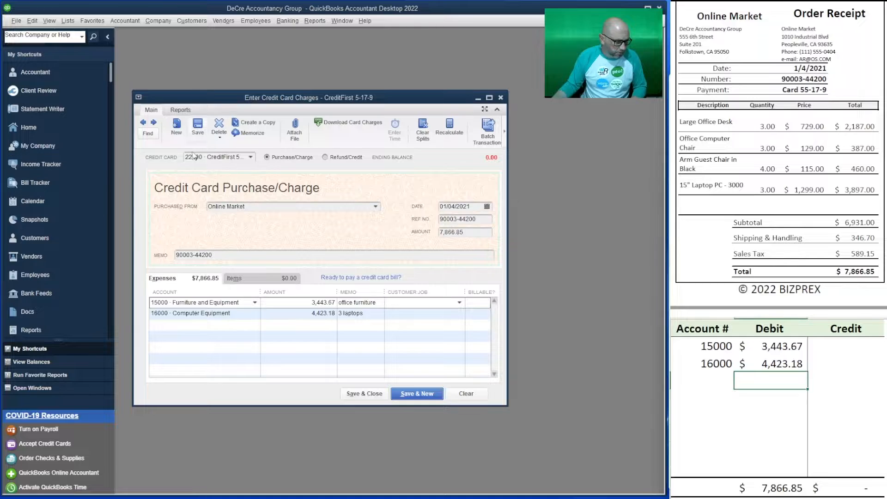
left_click(718, 384)
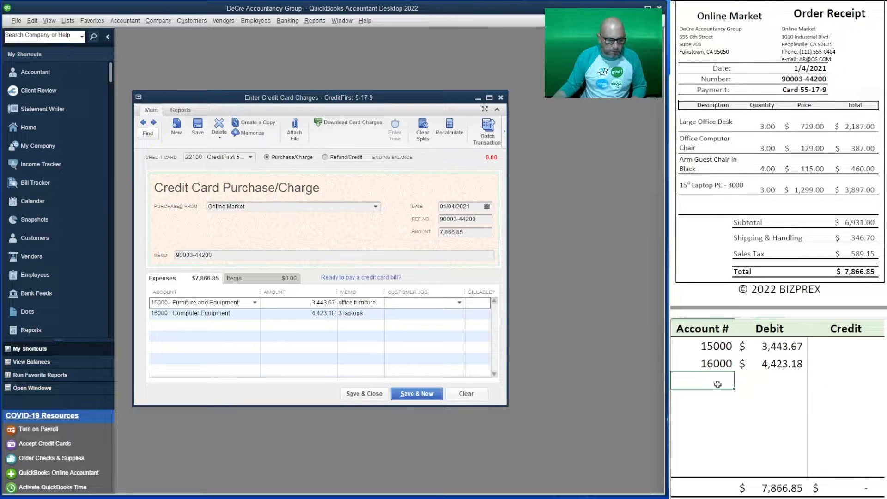
type("221")
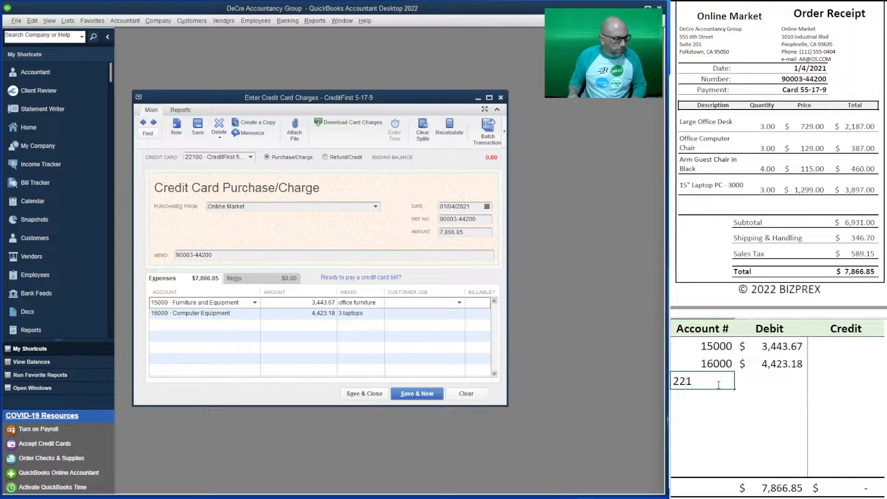
type("00")
key("Tab")
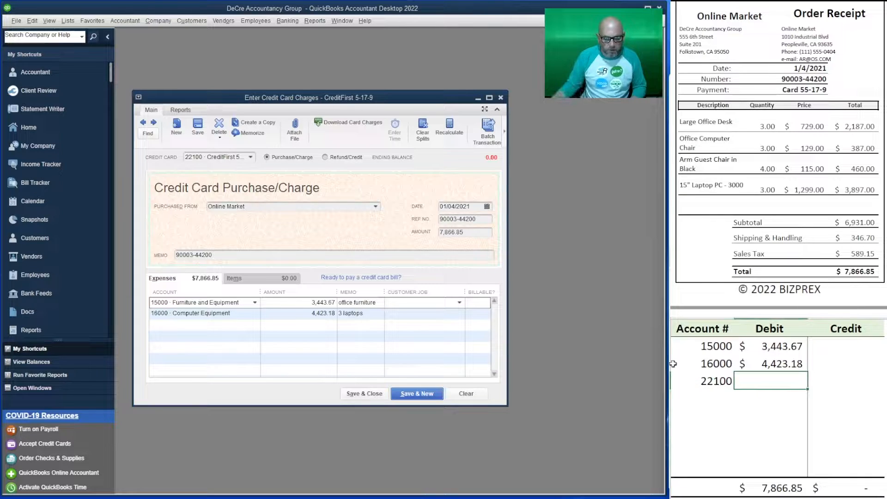
left_click(865, 379)
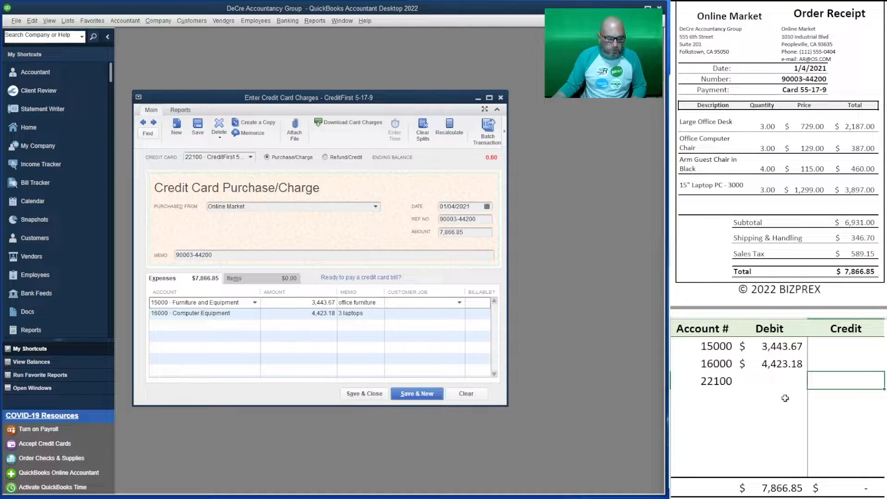
type("7,866")
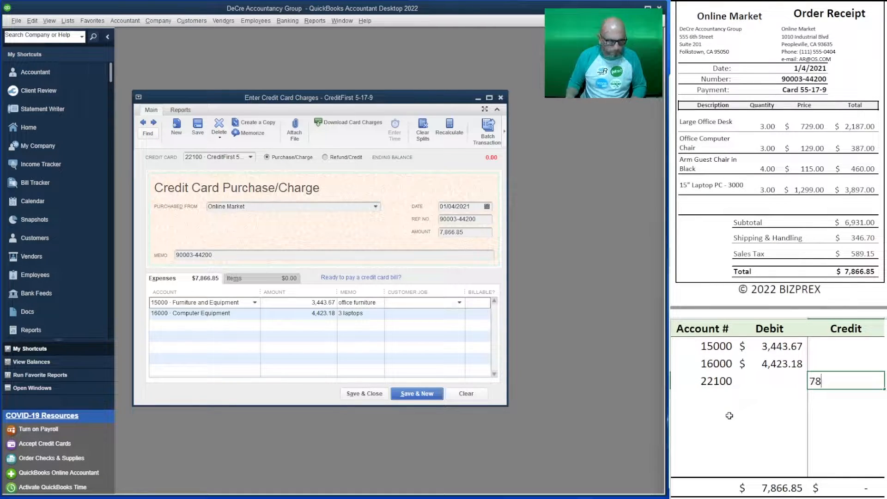
type(".85")
key("Return")
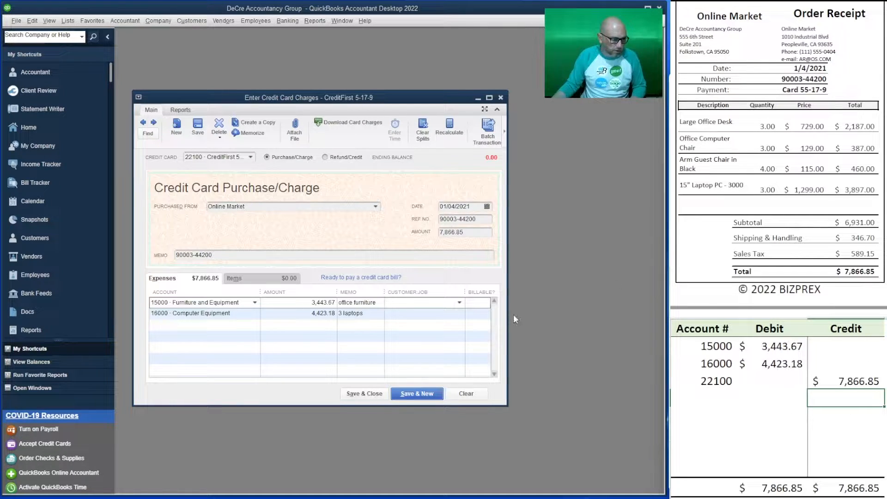
Save the Online Market charge, start a blank one, and bring the Clean Depot, Inc receipt into view.
left_click(416, 394)
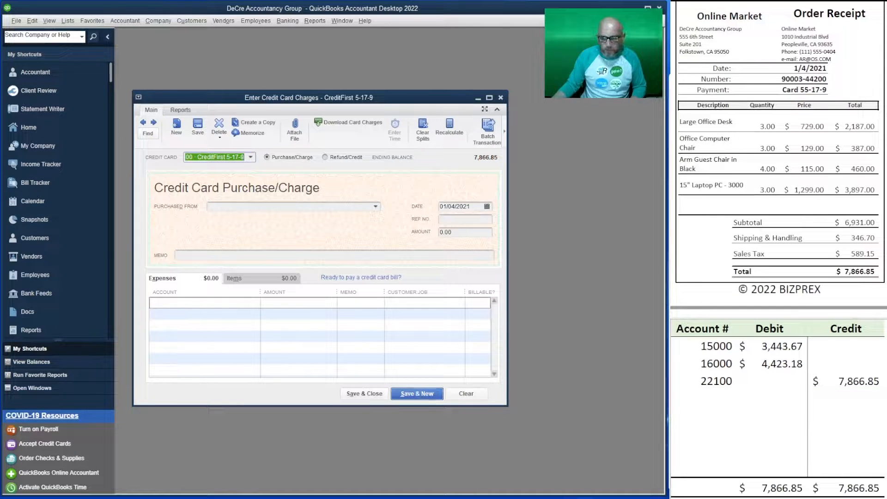
scroll(779, 185, "down", 3)
scroll(779, 185, "down", 5)
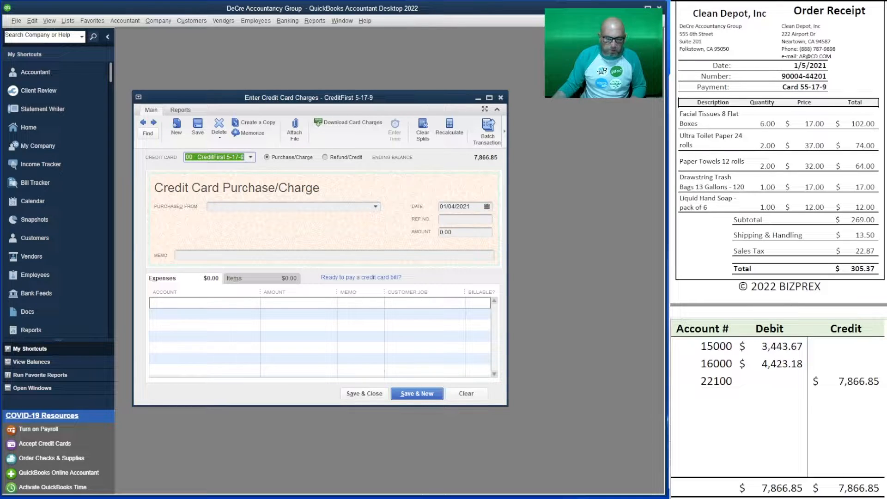
Clear the account, debit and credit entries of the Online Market purchase from the spreadsheet table.
left_click_drag(825, 380, 721, 348)
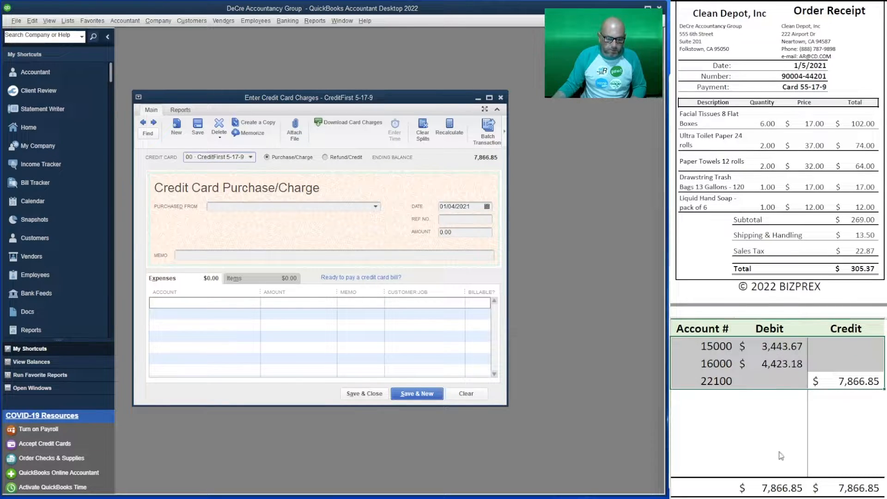
key("Delete")
left_click(721, 412)
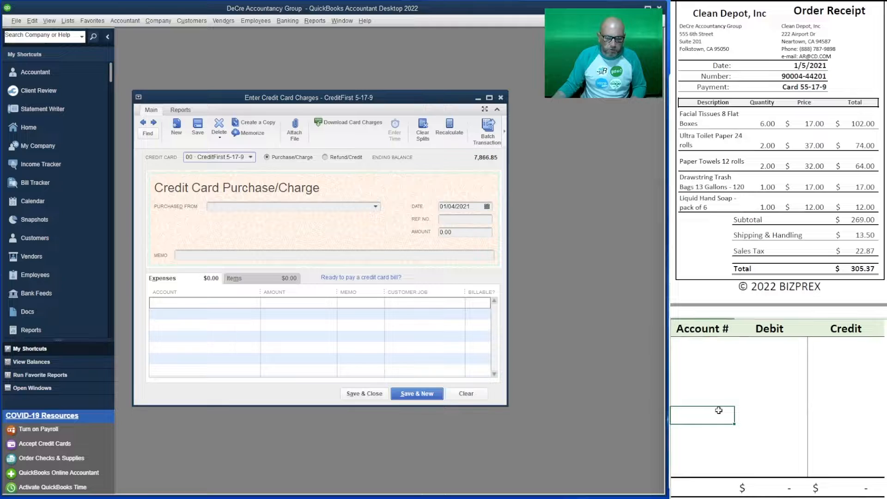
Set the new charge's vendor to Clean Depot, Inc and its date to 01/05/2021.
left_click(214, 206)
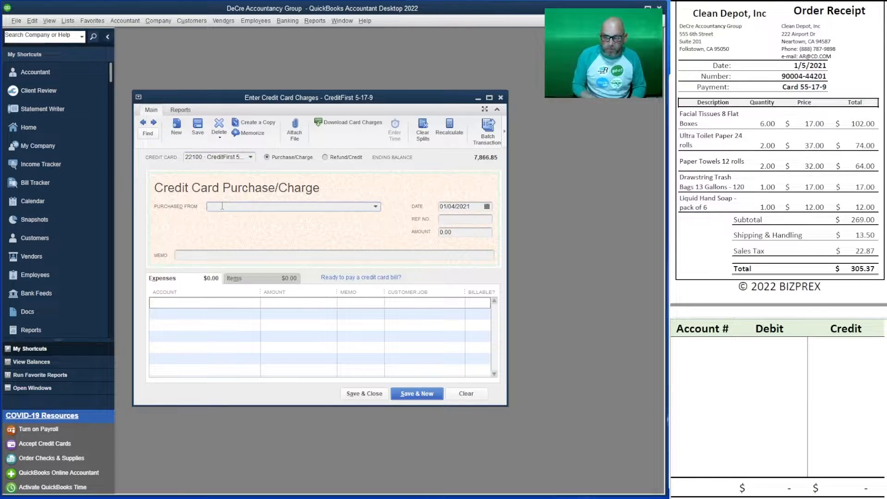
type("clean")
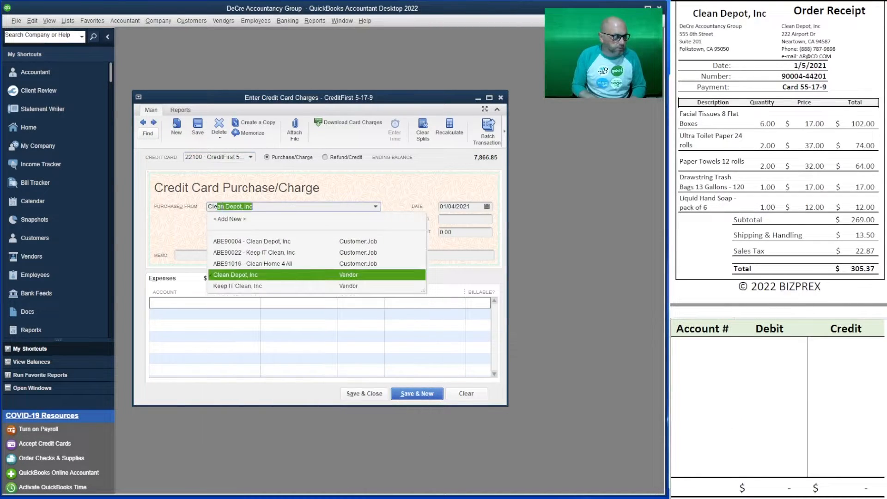
key("Tab")
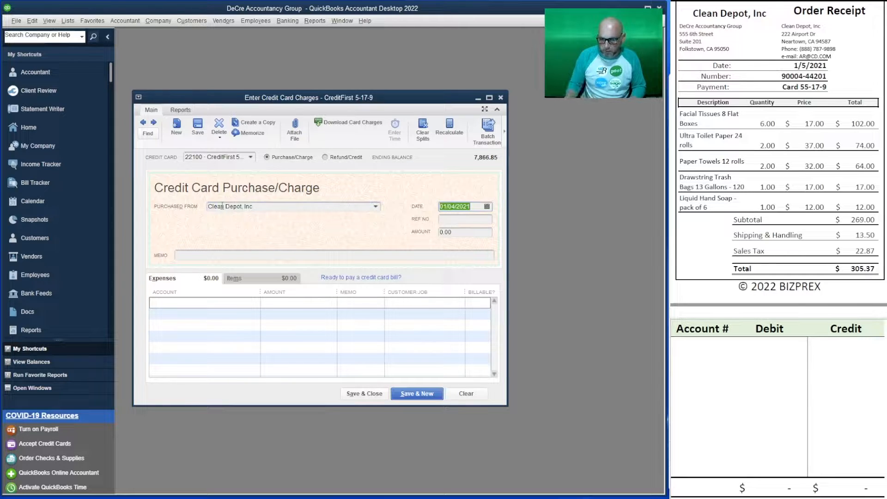
type("1/0")
type("5/2021")
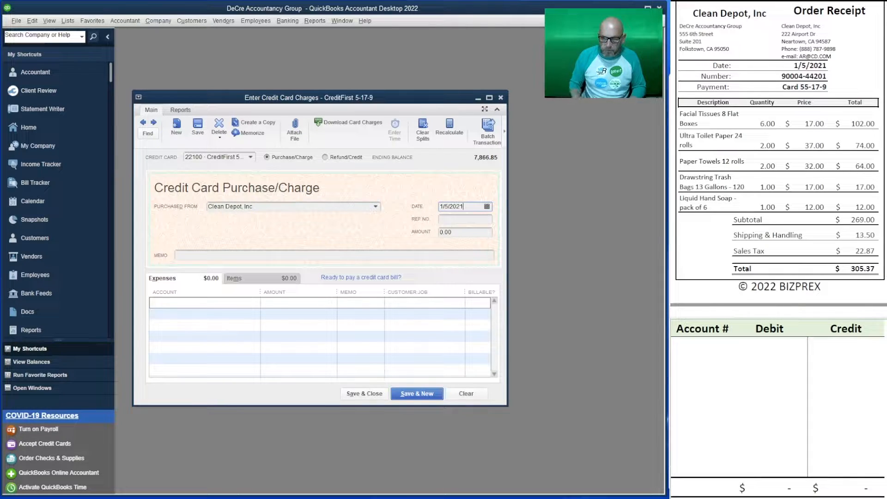
key("Tab")
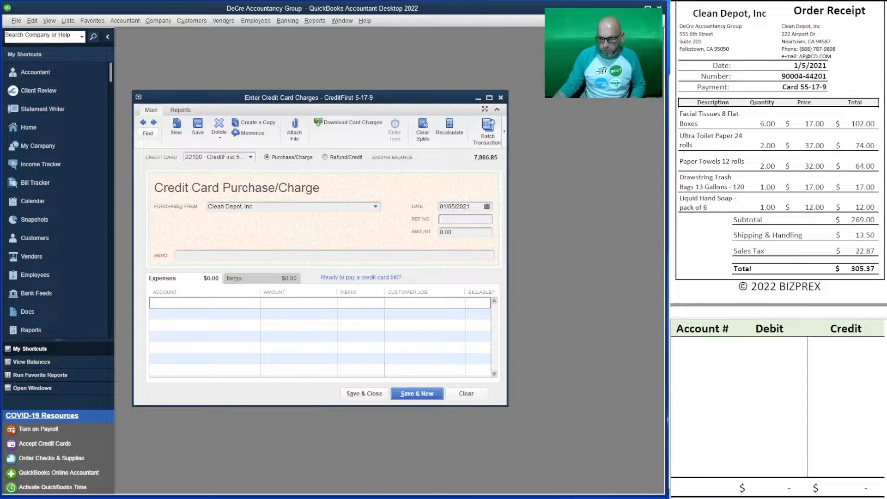
Copy the Clean Depot receipt's order number into the charge's reference number and memo.
left_click_drag(782, 76, 827, 76)
key("ctrl+c")
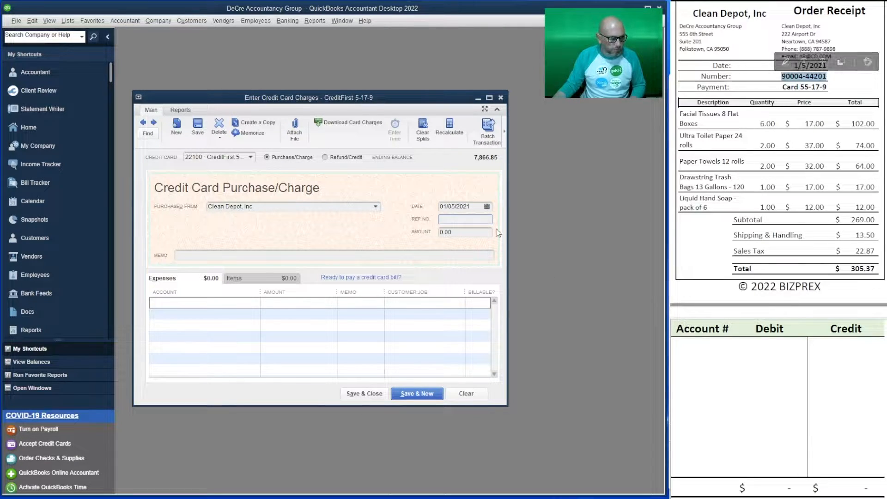
left_click(498, 233)
key("ctrl+v")
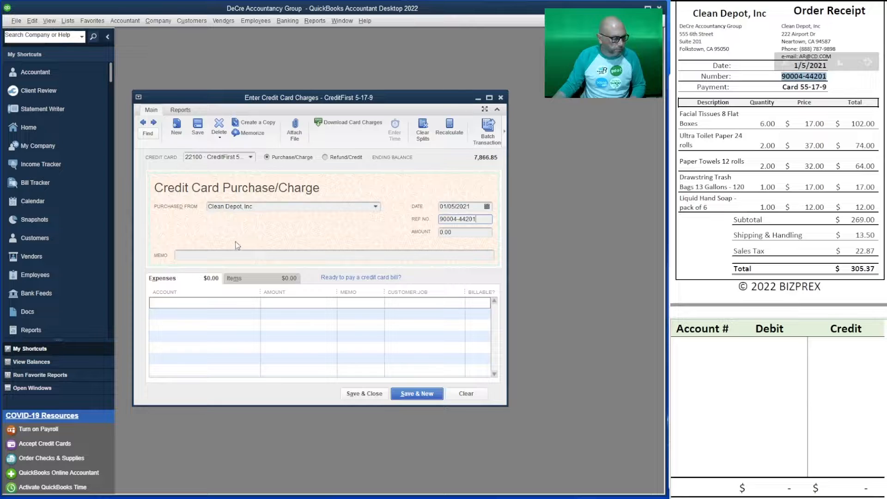
left_click(263, 255)
key("ctrl+v")
Set the Clean Depot charge's total amount to 305.37.
left_click(470, 235)
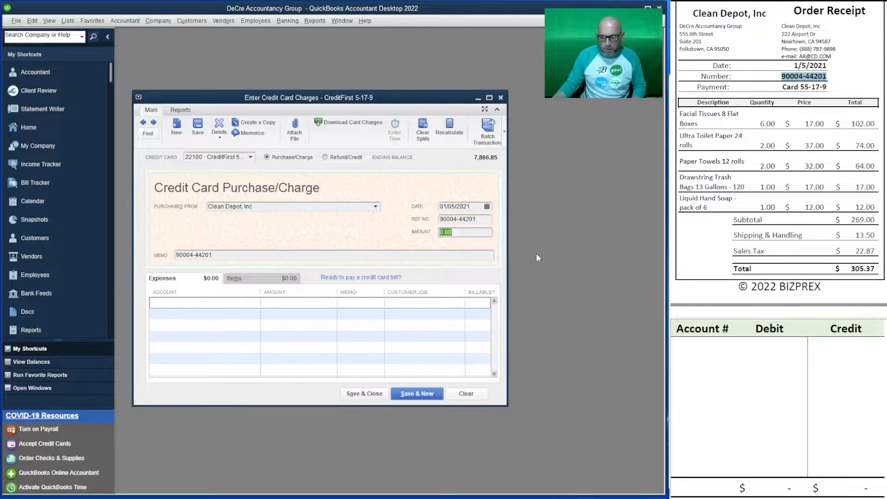
type("305.37")
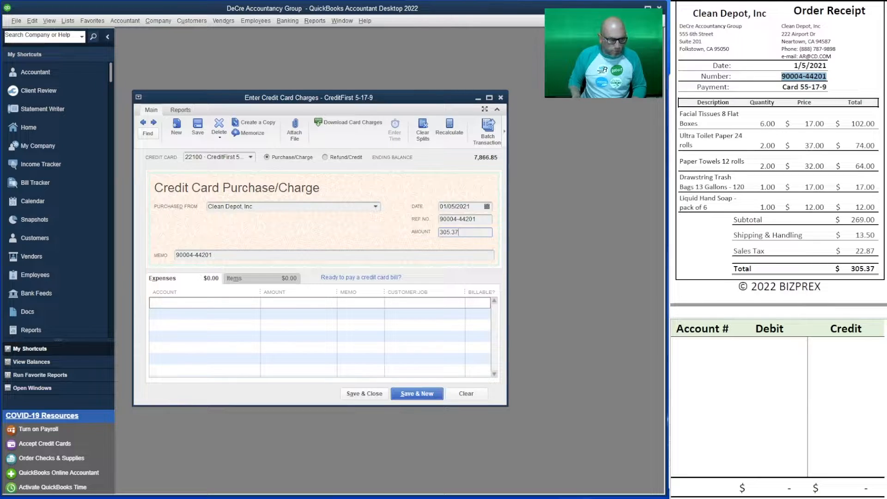
key("Tab")
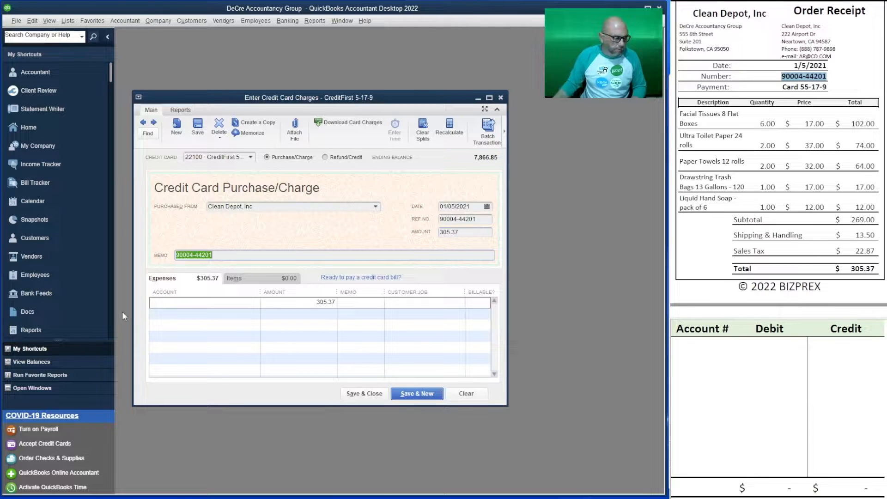
Assign the charge's expense line to the 64900 Office Supplies account.
left_click(201, 304)
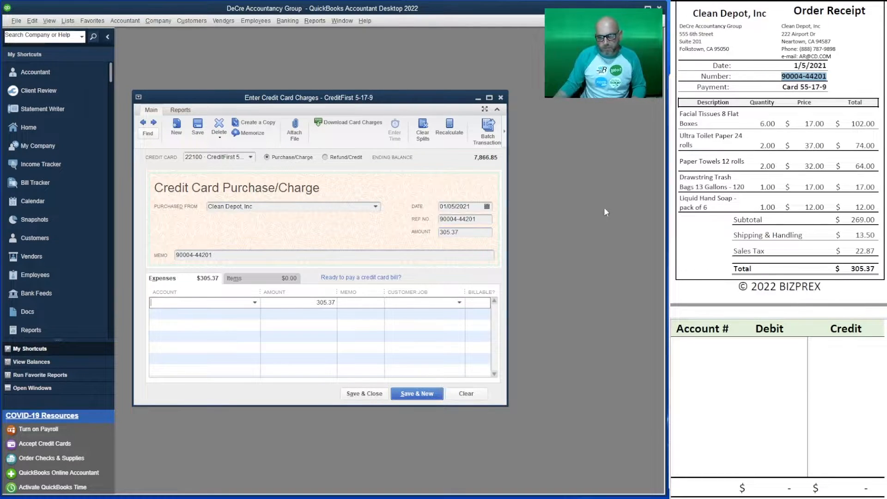
left_click(763, 117)
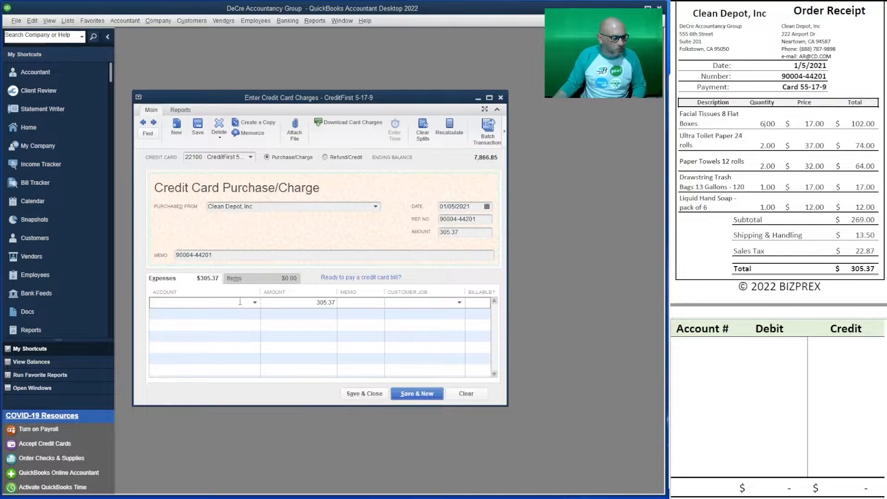
type("s")
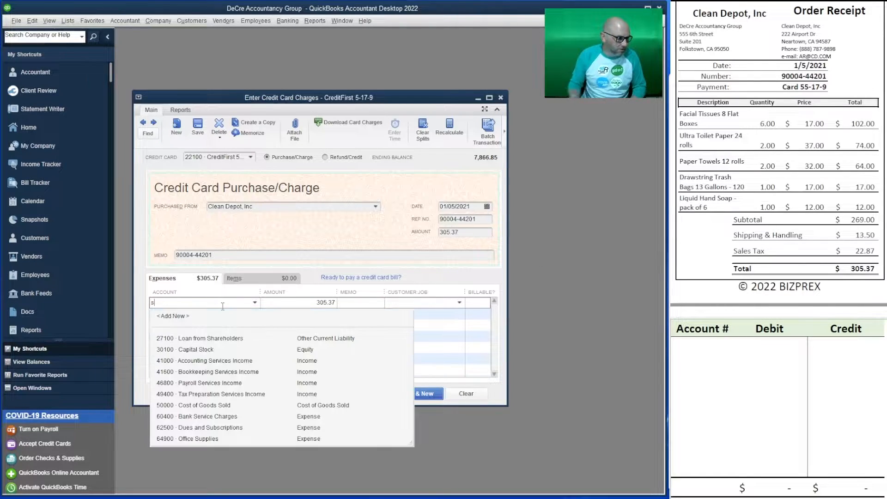
type("up")
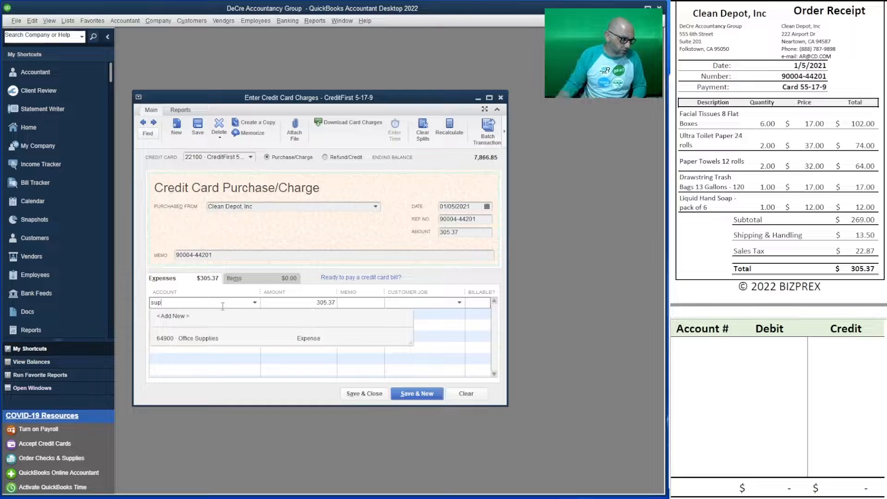
left_click(220, 339)
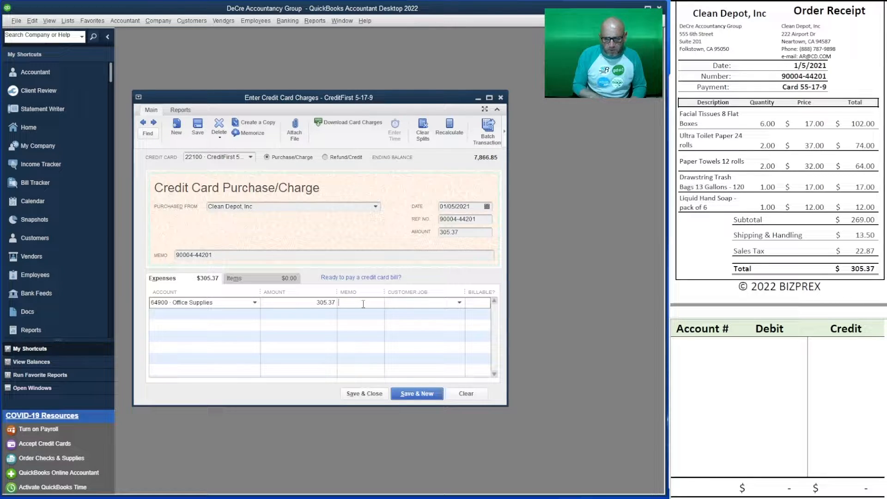
Enter the line memo "tissues and soap" for the Office Supplies expense.
type("tis")
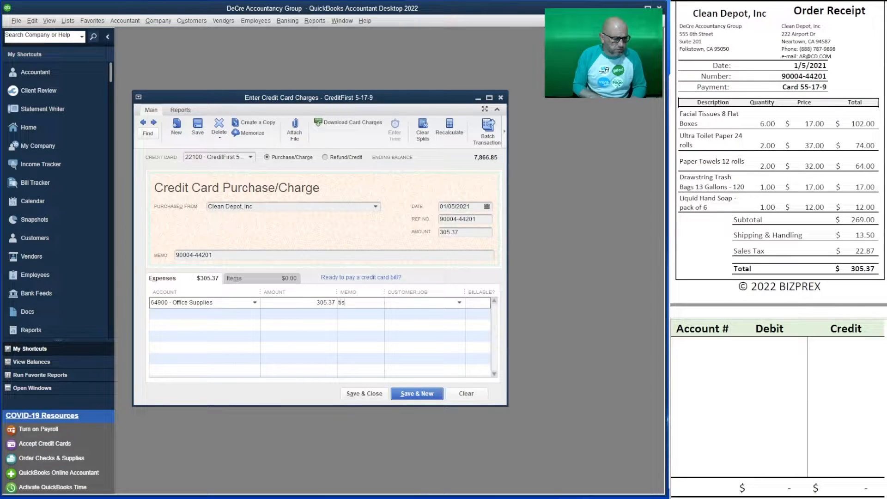
type("sues a")
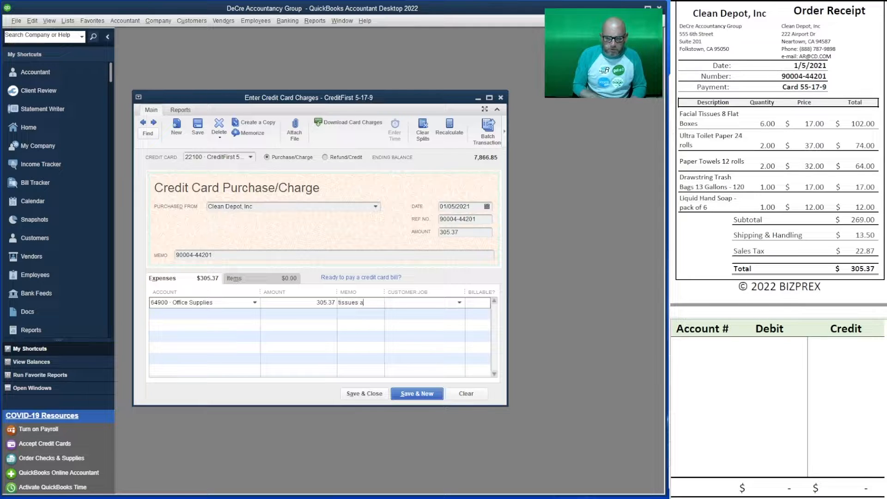
type("nd soap")
key("Tab")
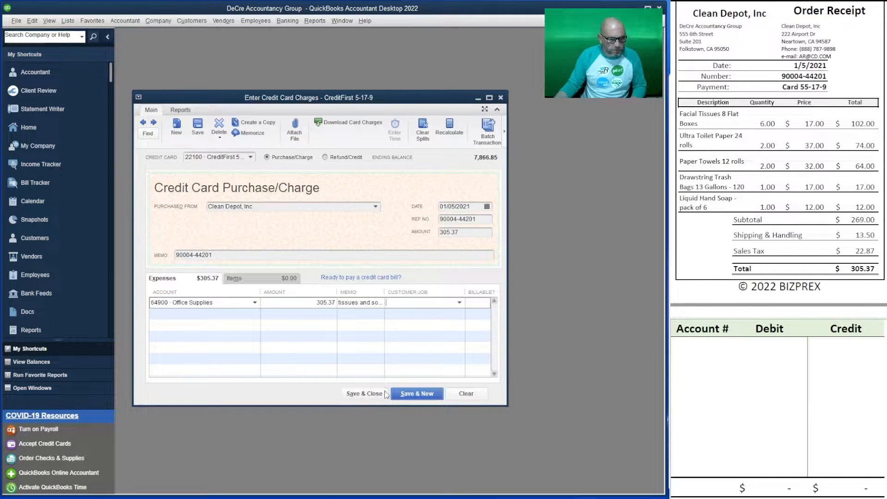
Log a credit of 305.37 to account 22100 in the first row of the spreadsheet's debit and credit table.
left_click(683, 346)
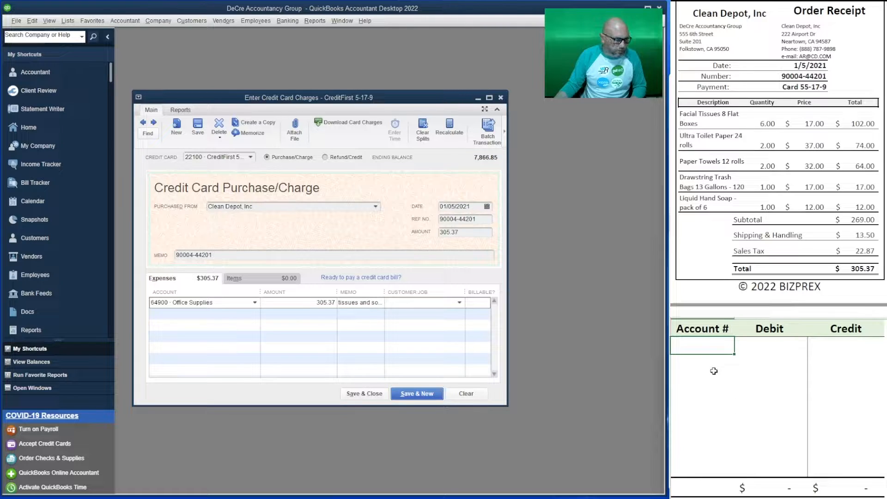
type("22100")
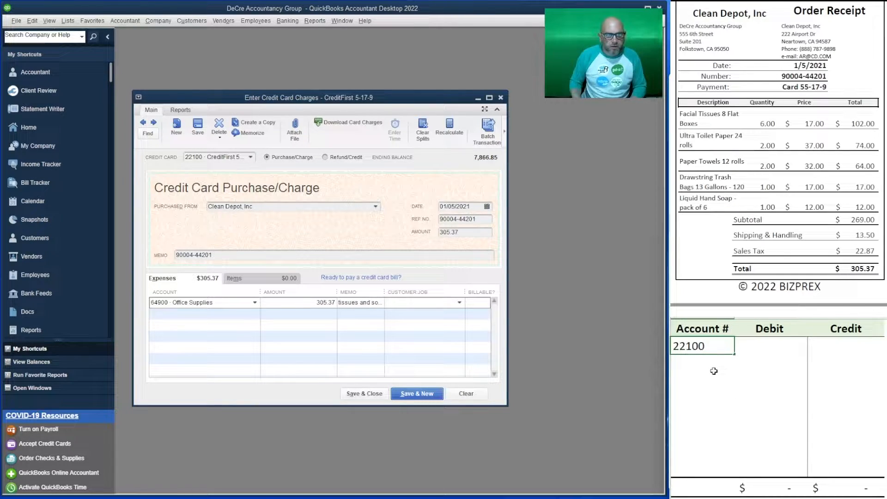
key("Tab")
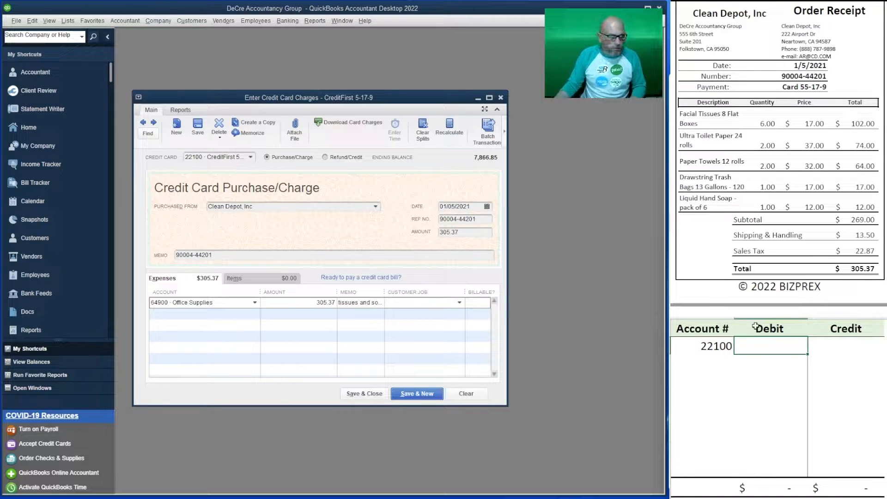
left_click(845, 347)
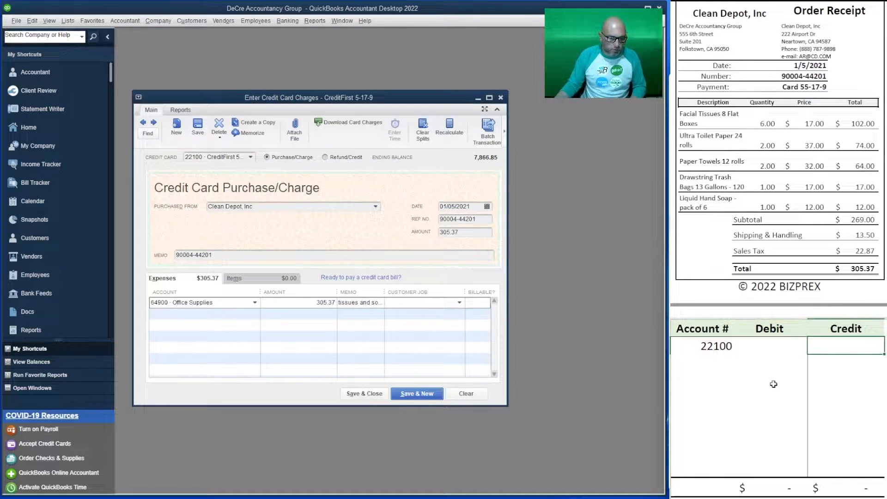
type("305.37")
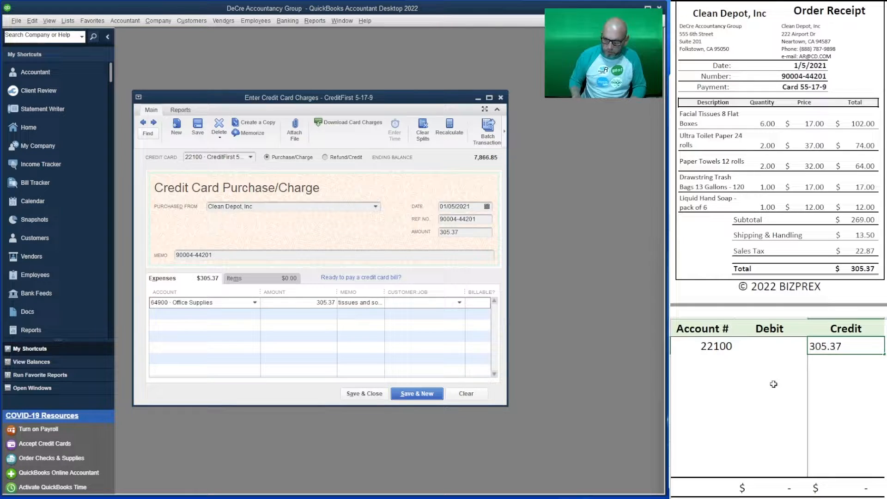
key("Return")
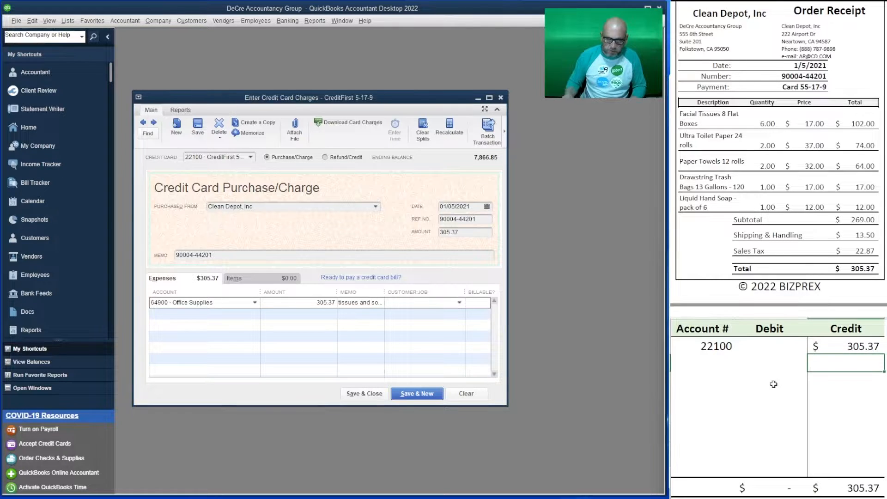
Log a debit of 305.37 to account 64900 in the second row of the spreadsheet's debit and credit table.
left_click(711, 364)
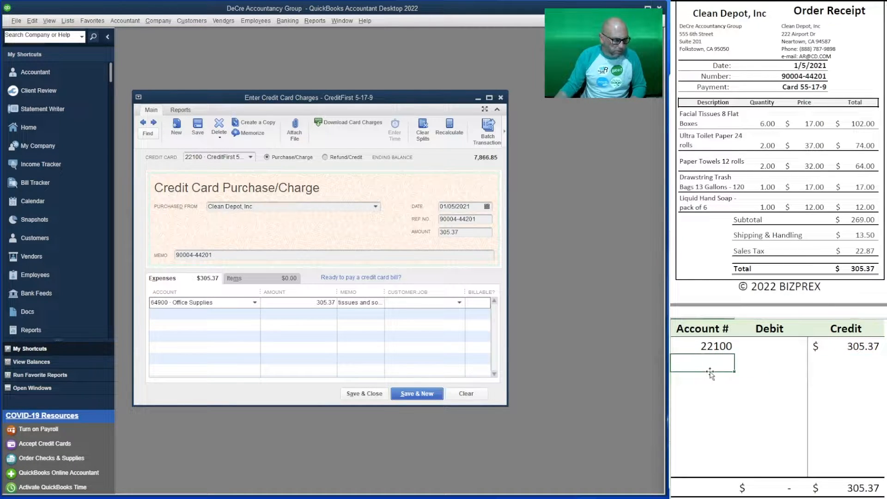
type("6")
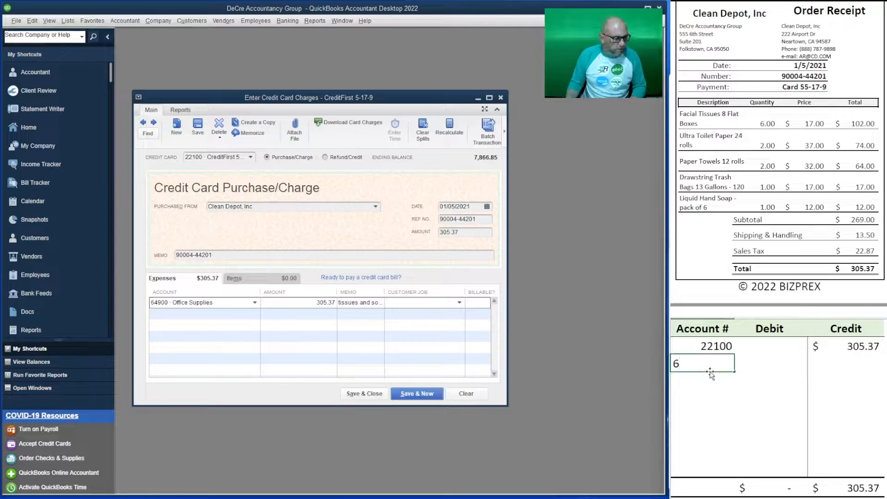
type("4900")
key("Tab")
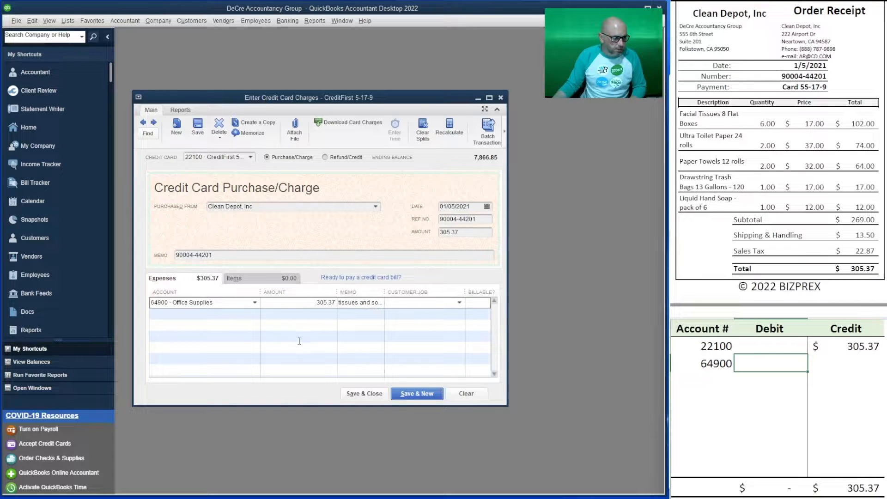
type("305.37")
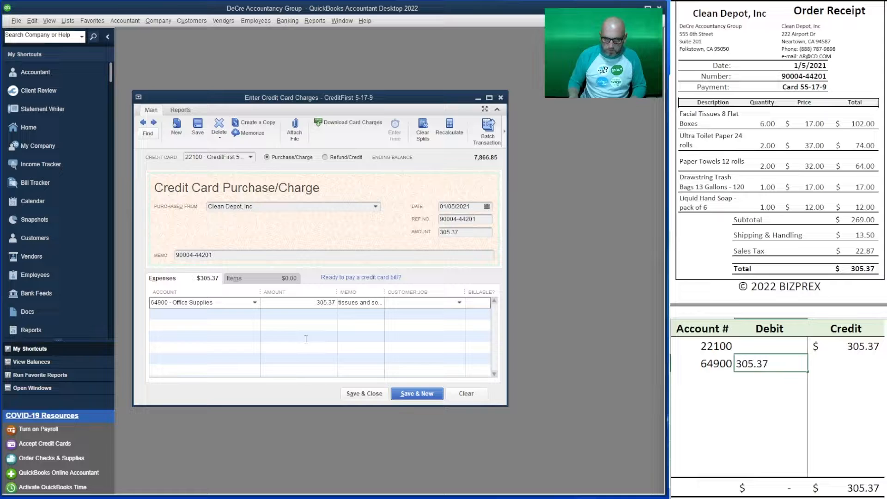
key("Return")
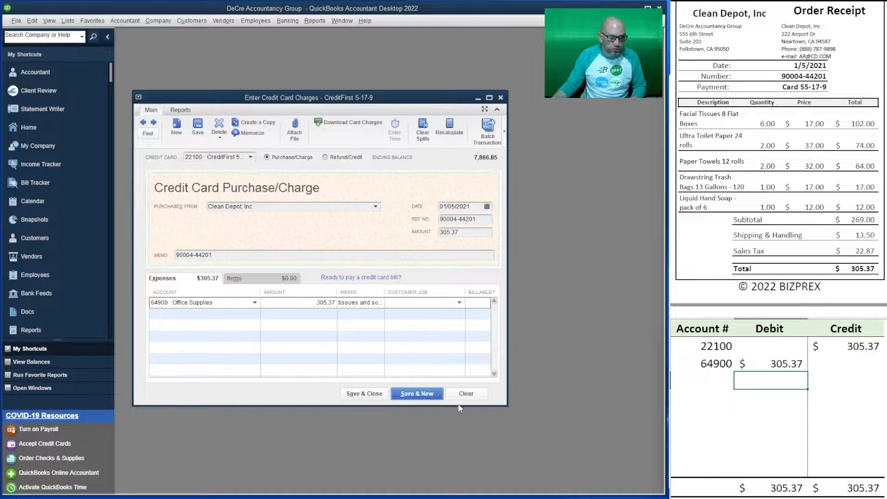
Save the Clean Depot charge, start a new one, and clear its two logged rows from the debit and credit table.
left_click(415, 395)
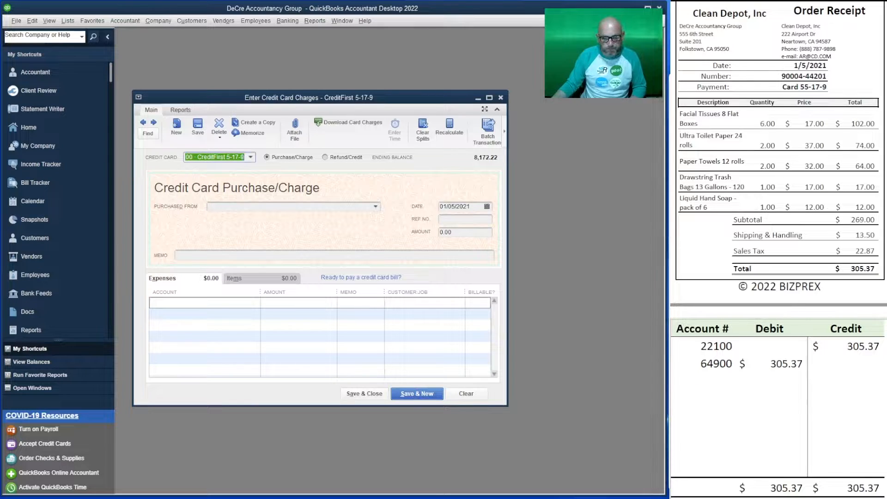
left_click_drag(843, 365, 705, 349)
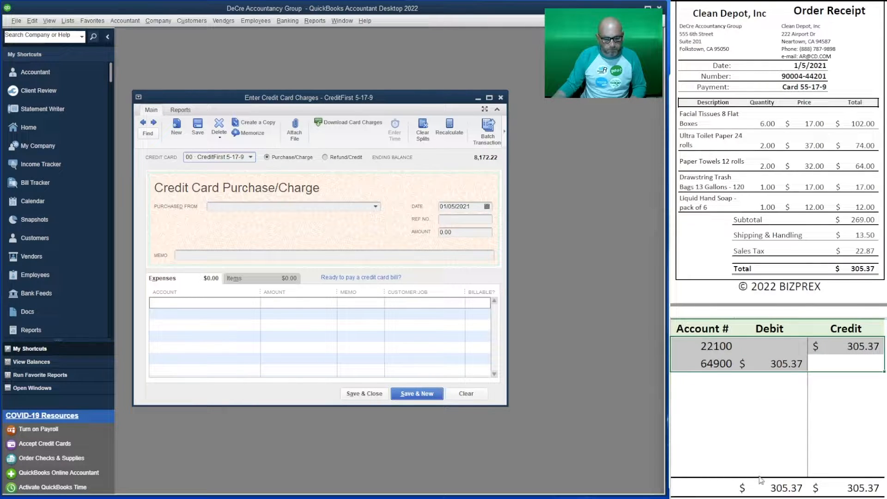
key("Delete")
Bring up the Online Market receipt and clear the old amounts from the first column of the allocation worksheet below the debit and credit table.
scroll(778, 158, "down", 5)
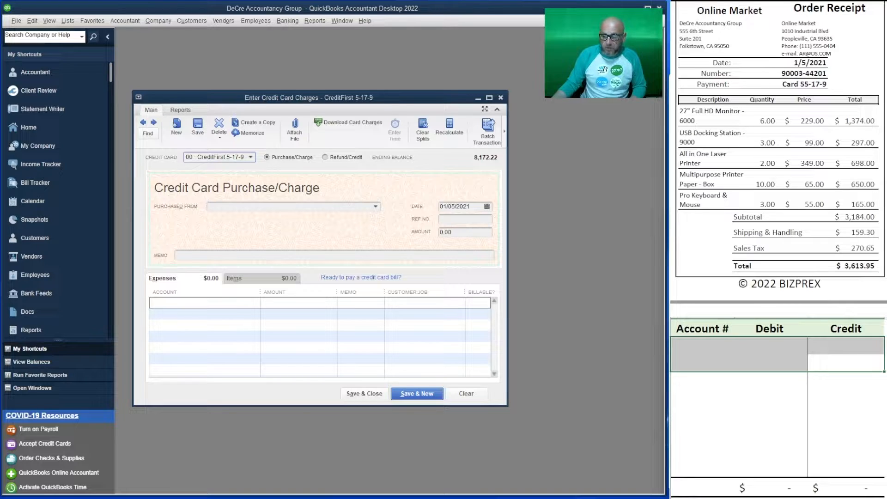
left_click(679, 377)
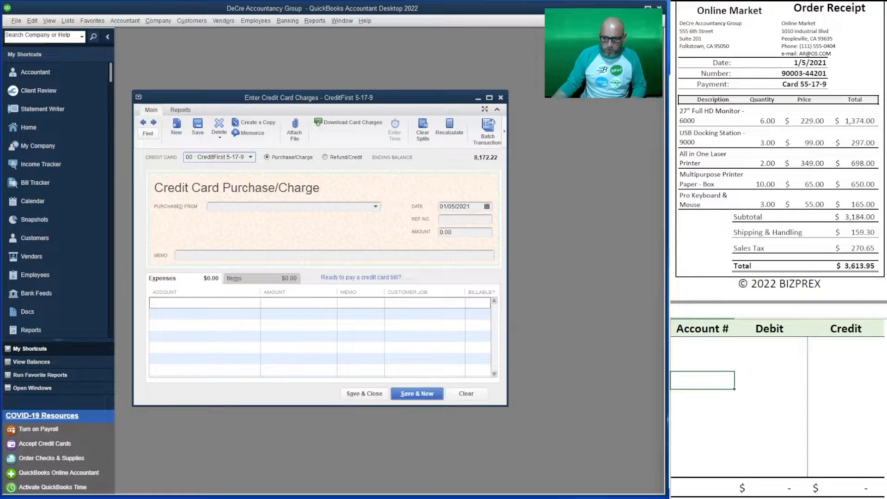
left_click(723, 451)
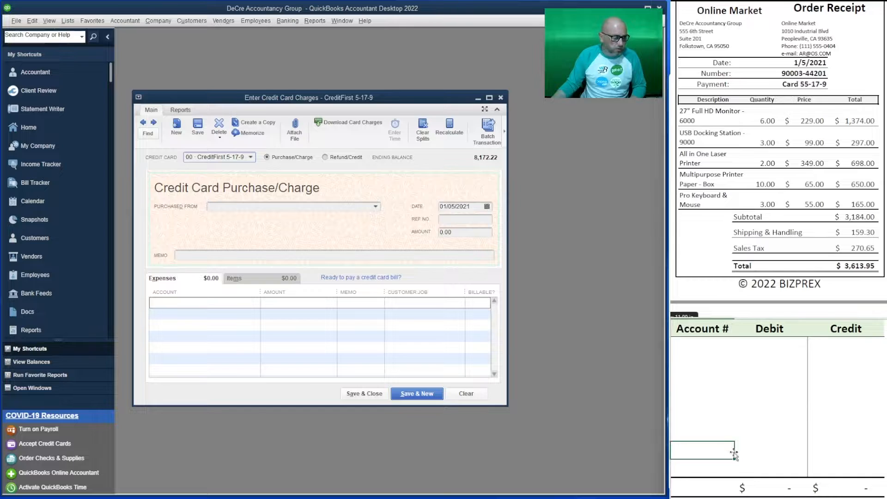
scroll(714, 434, "down", 10)
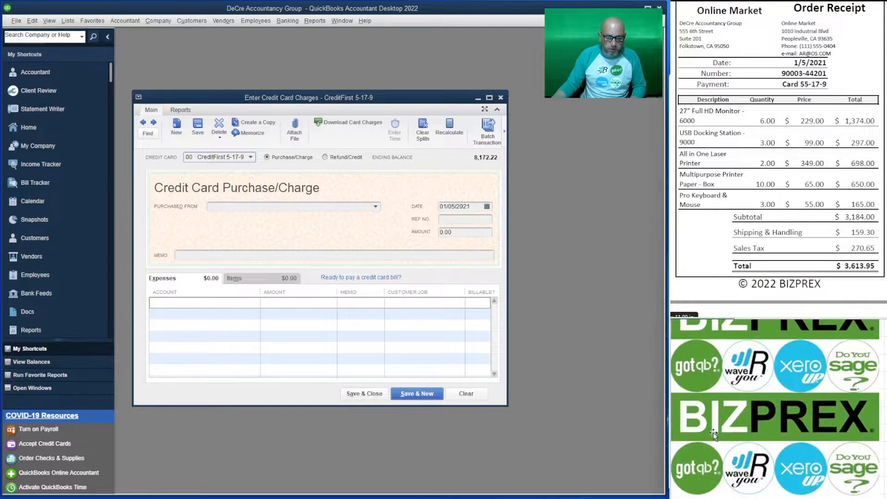
left_click_drag(705, 399, 716, 497)
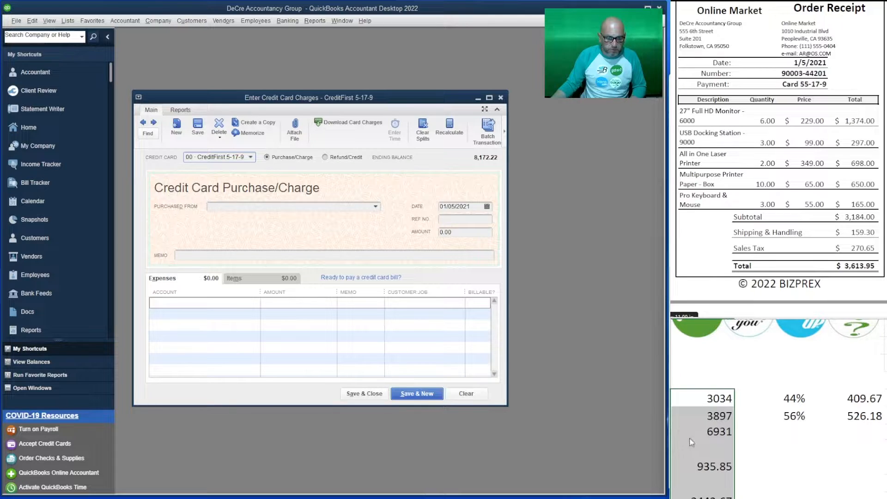
Add up the monitor, docking station and printer amounts in the allocation worksheet's first cell with the formula =1374+297+698.
left_click(709, 404)
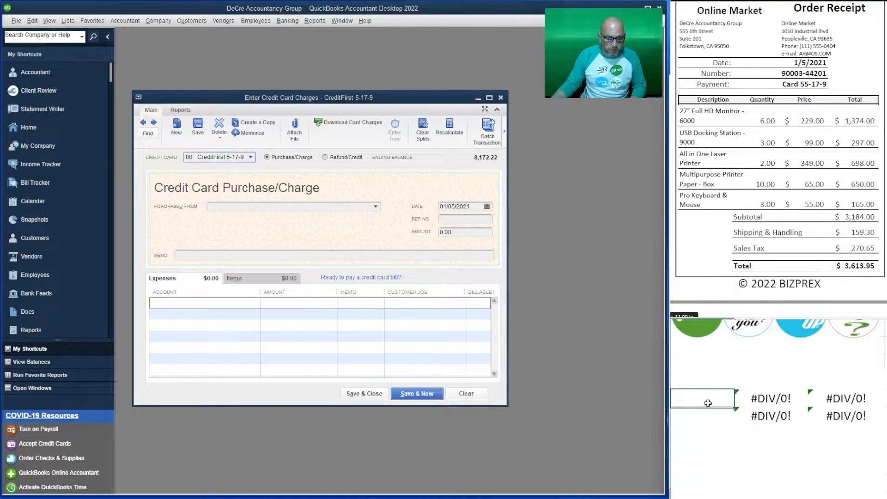
type("=")
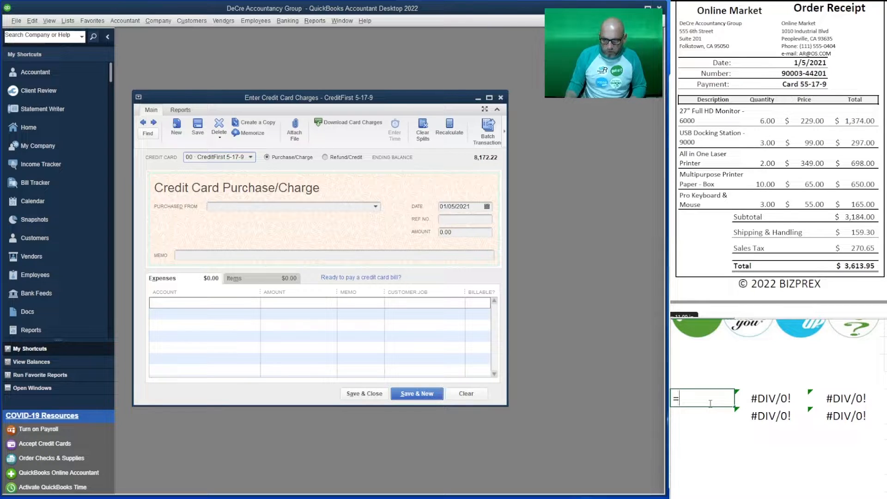
type("1")
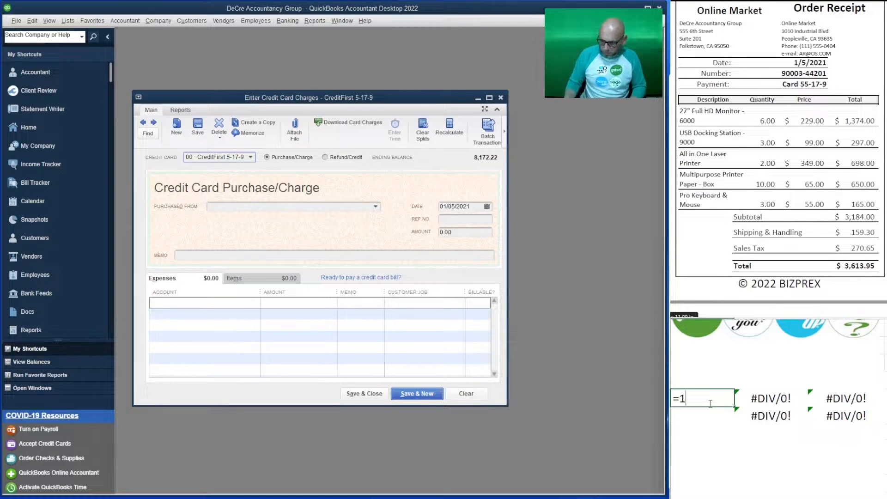
type("374+")
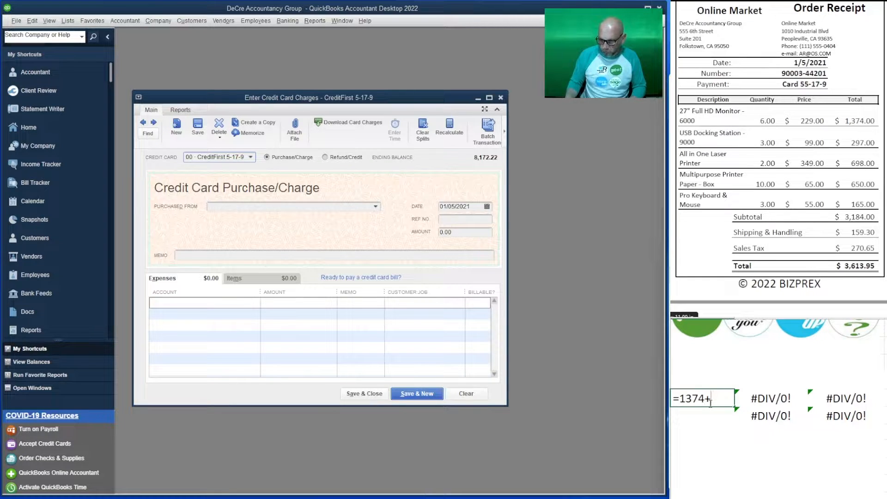
type("297")
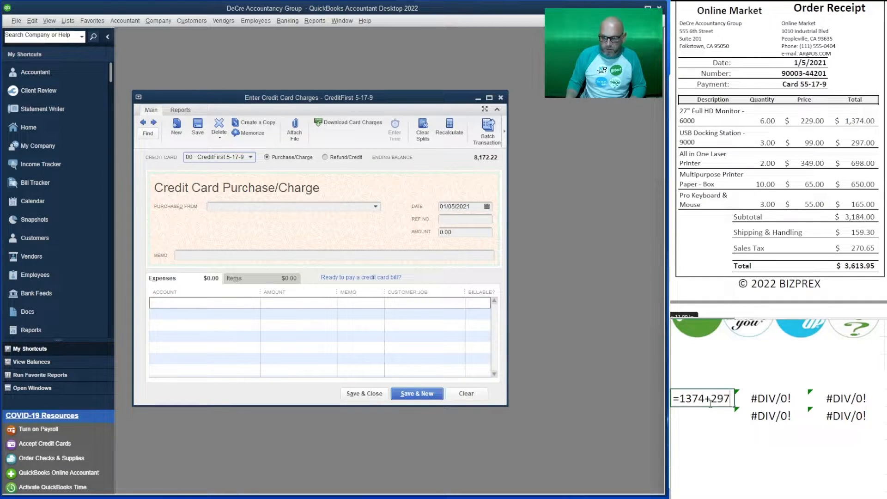
type("+")
type("698")
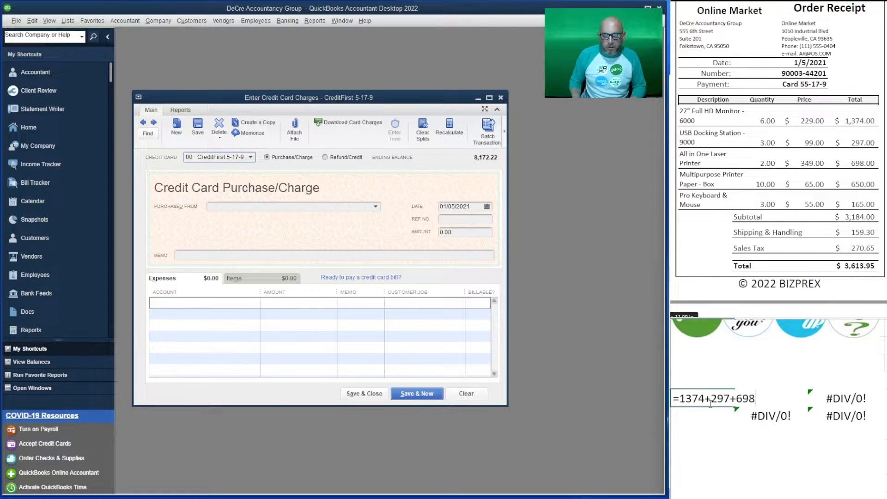
key("Return")
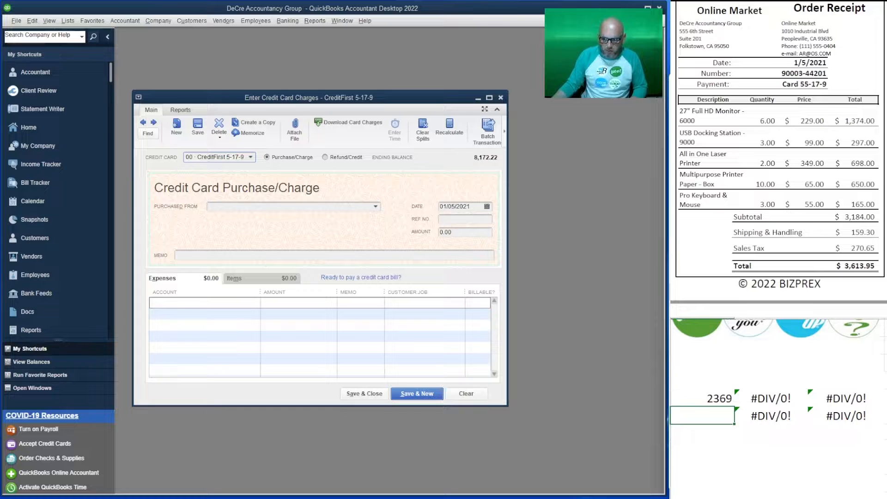
Add up the printer paper and the keyboard and mouse amounts in the cell below with the formula =650+165.
type("=")
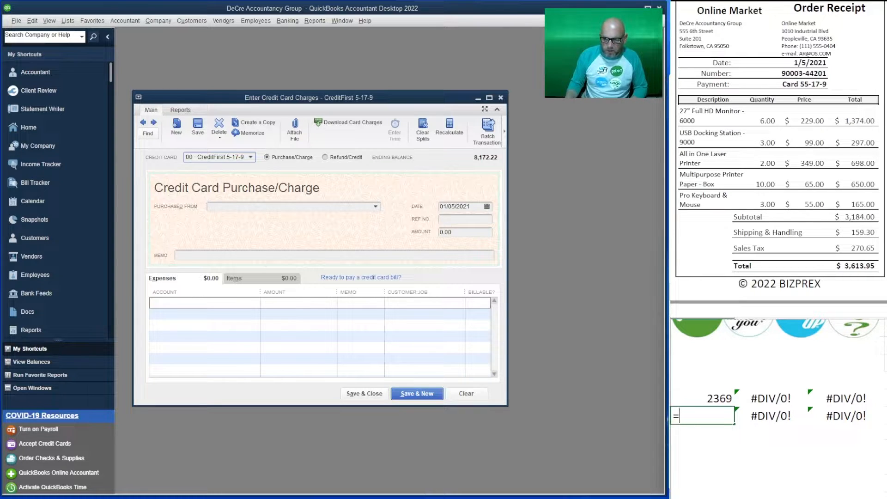
type("650")
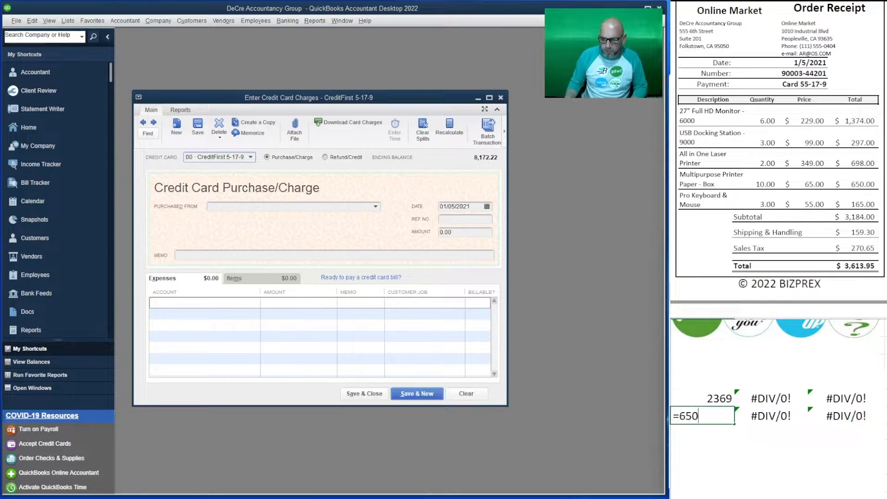
type("+165")
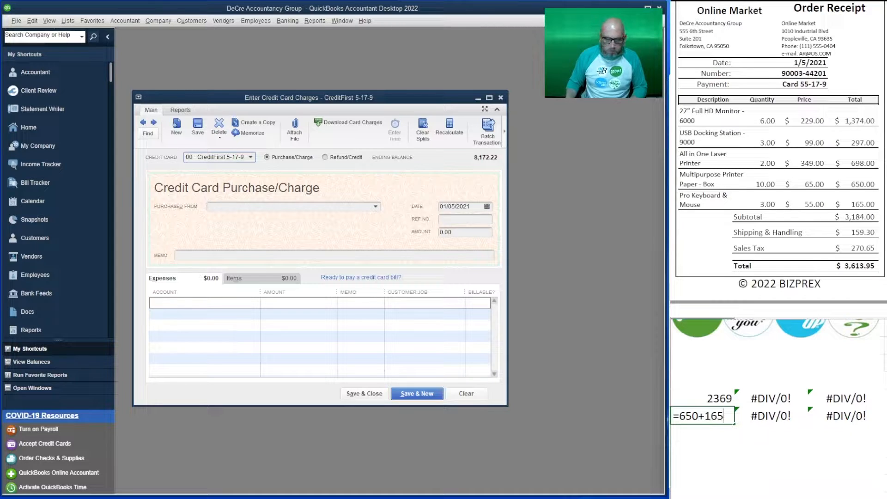
key("Return")
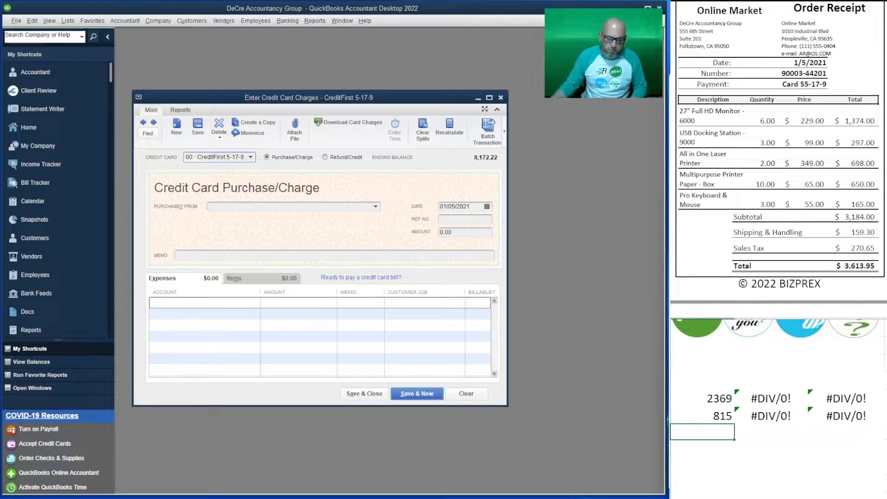
Total the two category subtotals with a SUM formula in the cell directly beneath them.
left_click(707, 452)
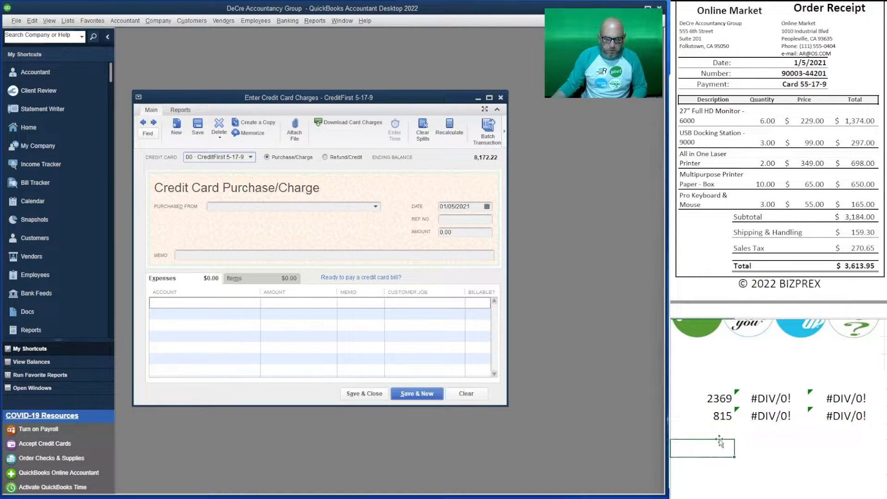
left_click(712, 432)
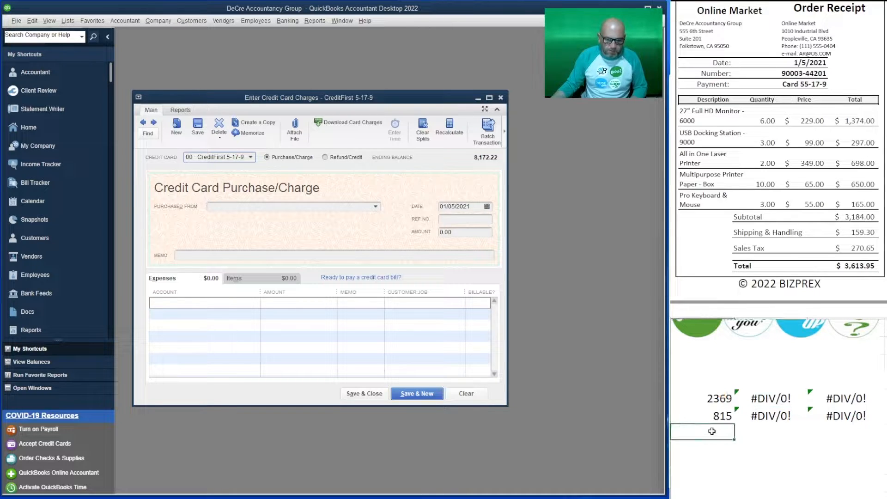
type("=sum(")
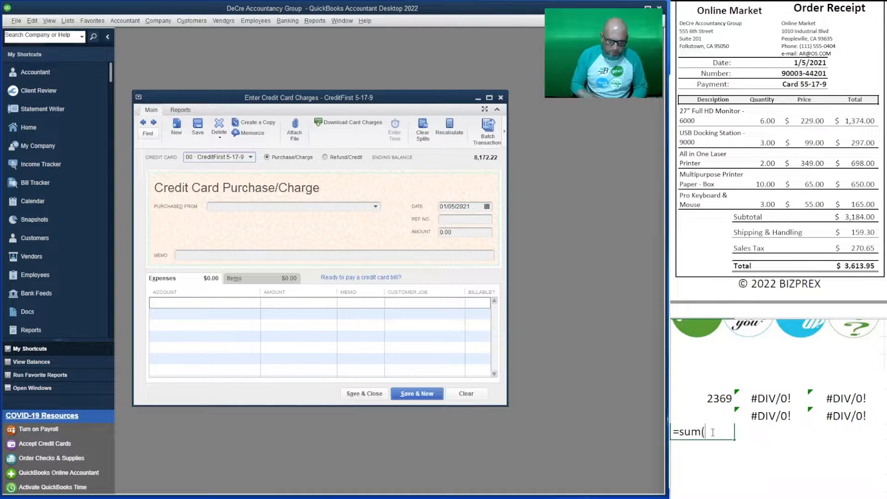
key("Up")
key("shift+Up")
key("Tab")
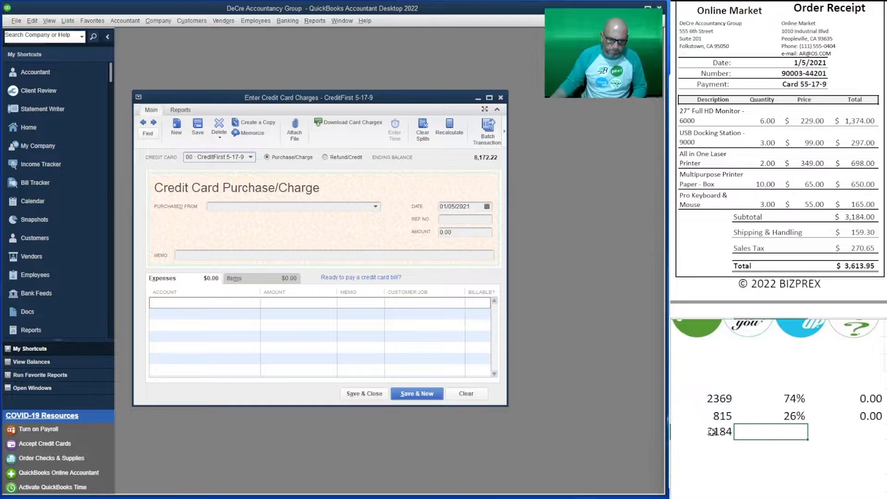
left_click(712, 449)
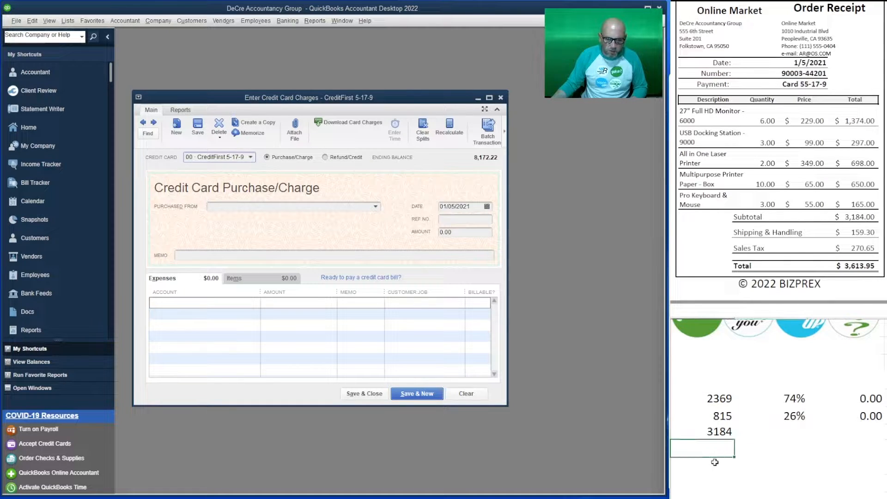
left_click(849, 396)
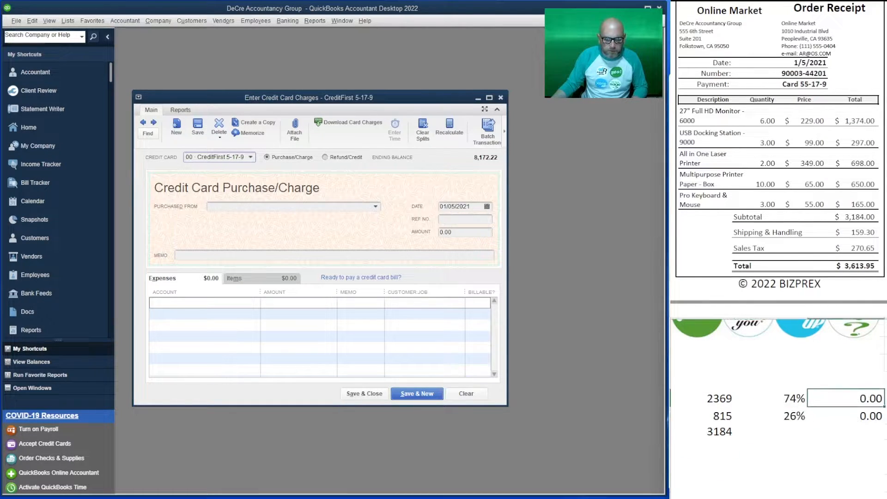
Add the shipping and sales tax with the formula =159.030+270.65, two rows below the worksheet's subtotal.
key("F2")
key("Tab")
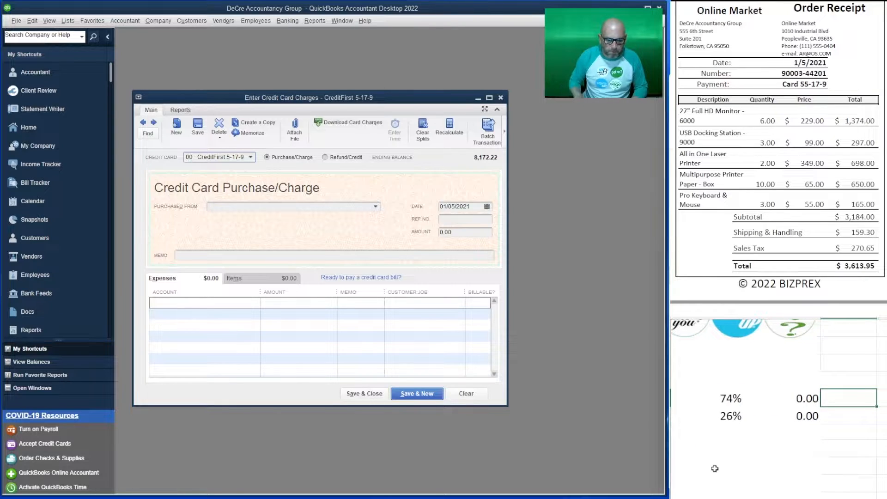
key("Left")
key("Left")
key("Left")
key("Down")
key("Down")
key("Down")
key("Down")
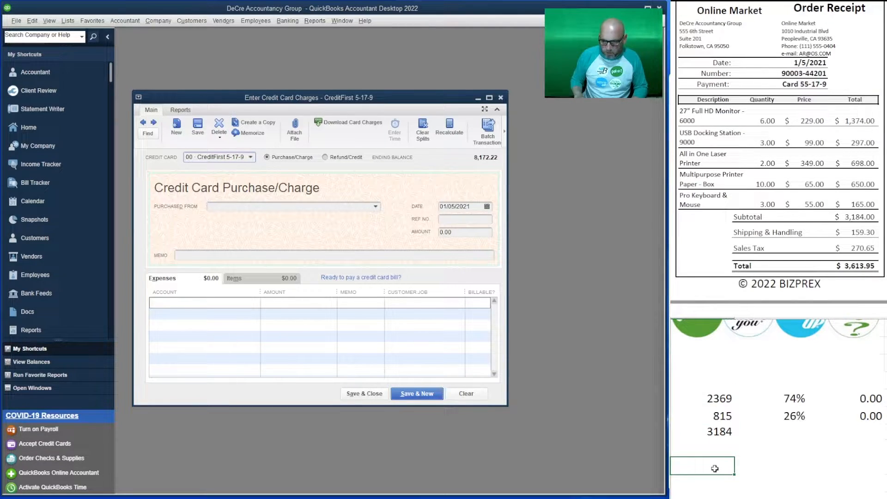
type("=15")
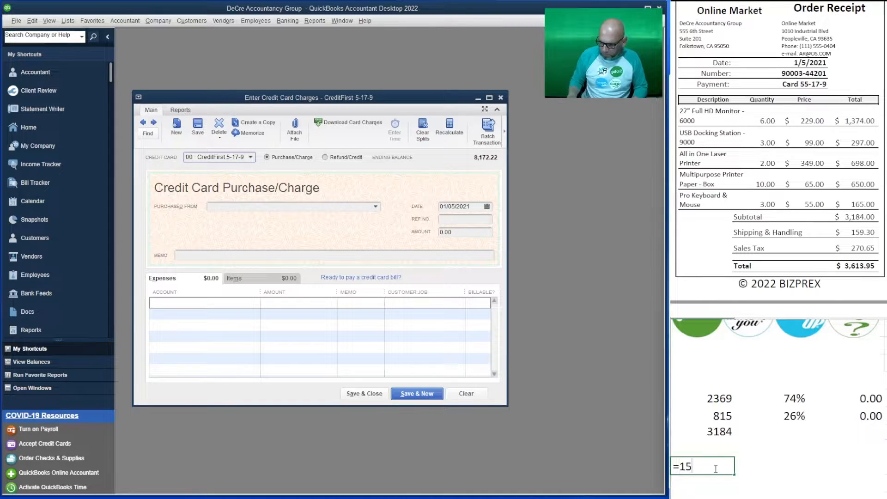
type("9.030+2")
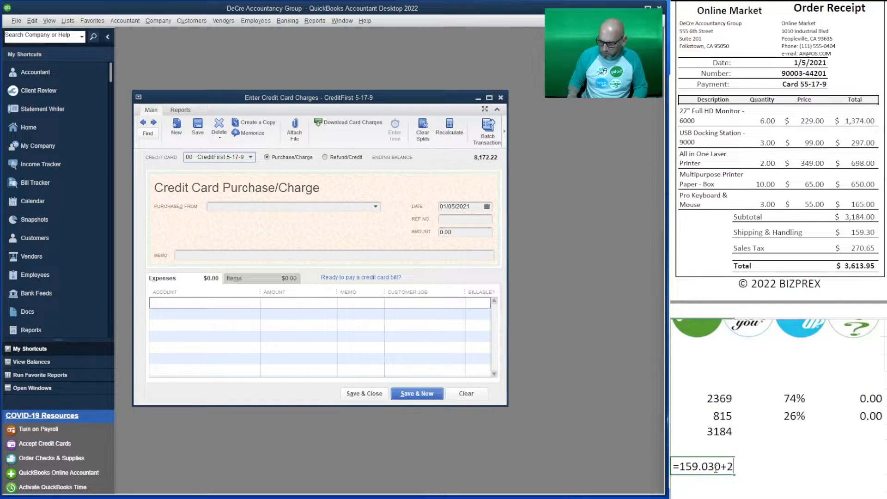
type("70.65")
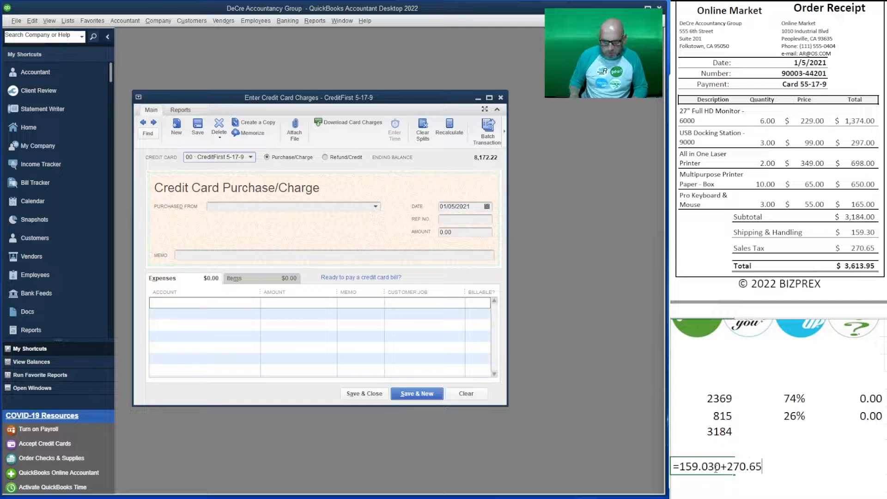
key("Tab")
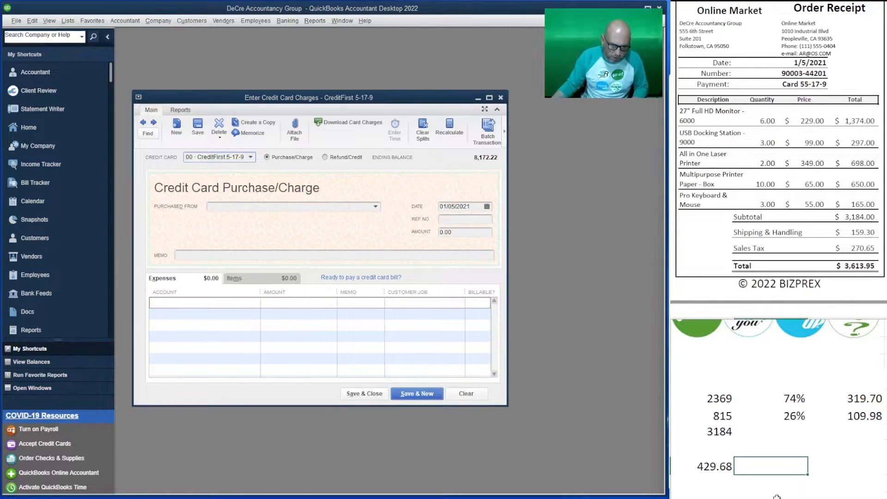
Two rows below the combined shipping and tax, add the first category's subtotal A29 to its allocated share in the third column.
left_click(714, 495)
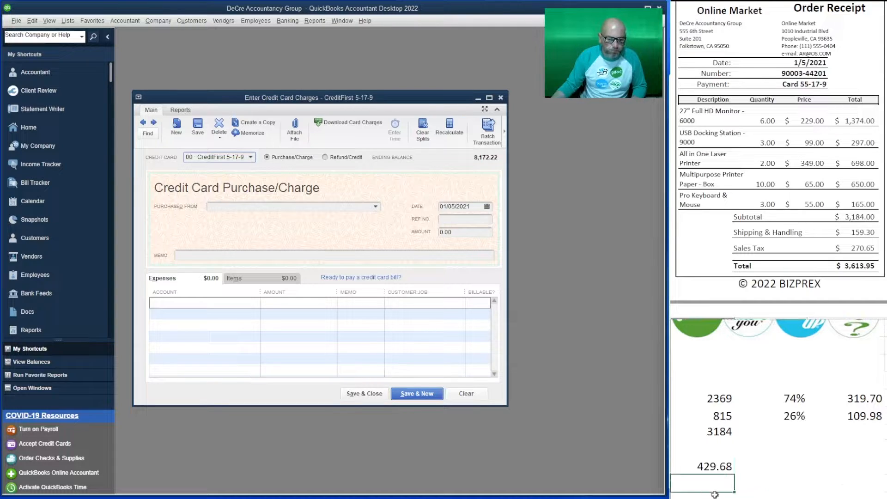
scroll(720, 494, "down", 2)
scroll(722, 490, "up", 4)
scroll(725, 462, "down", 3)
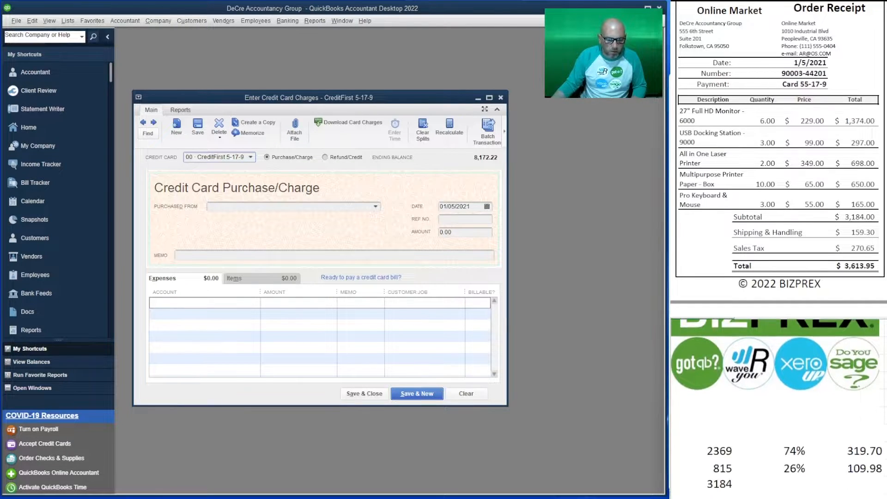
left_click(711, 433)
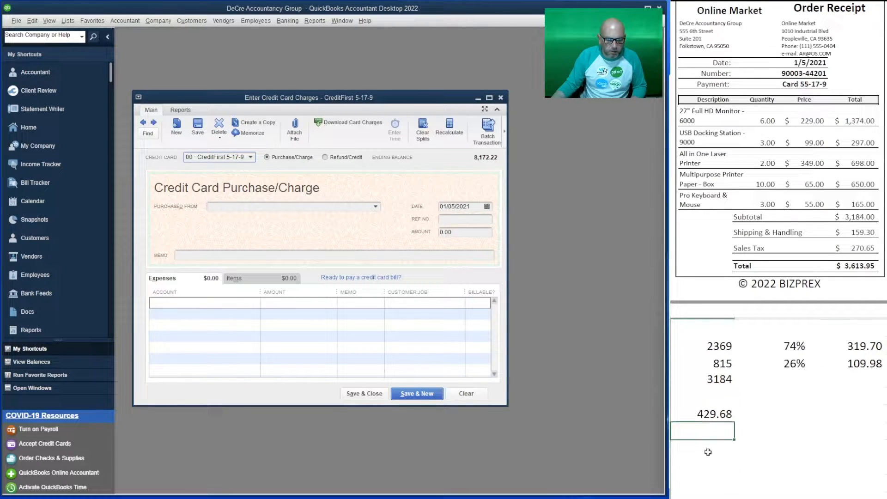
left_click(708, 464)
left_click(710, 434)
left_click(716, 451)
type("=")
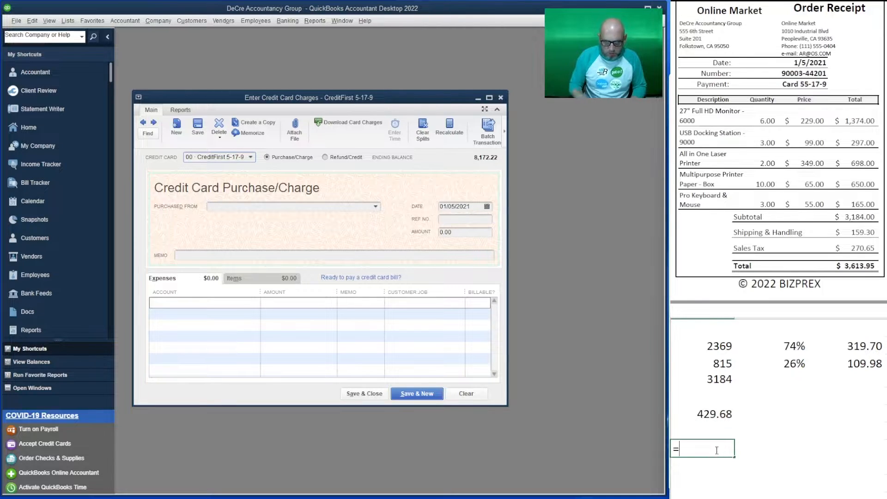
left_click(714, 346)
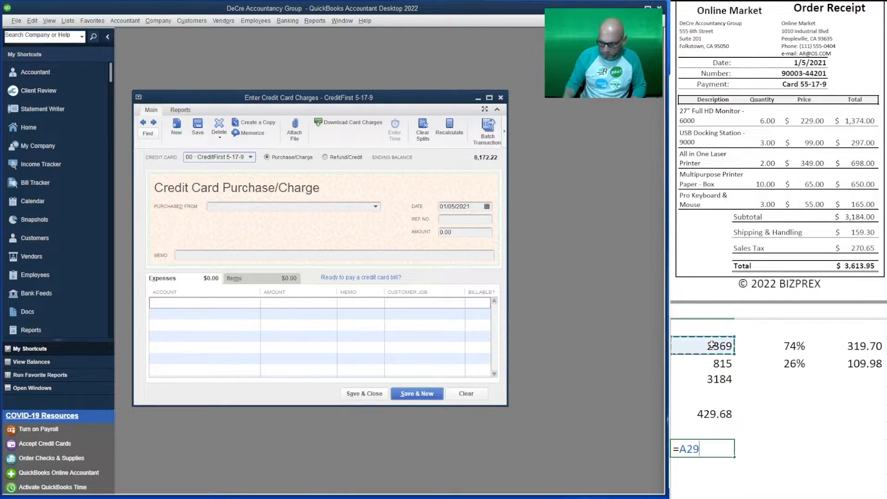
type("+")
left_click(864, 346)
key("Return")
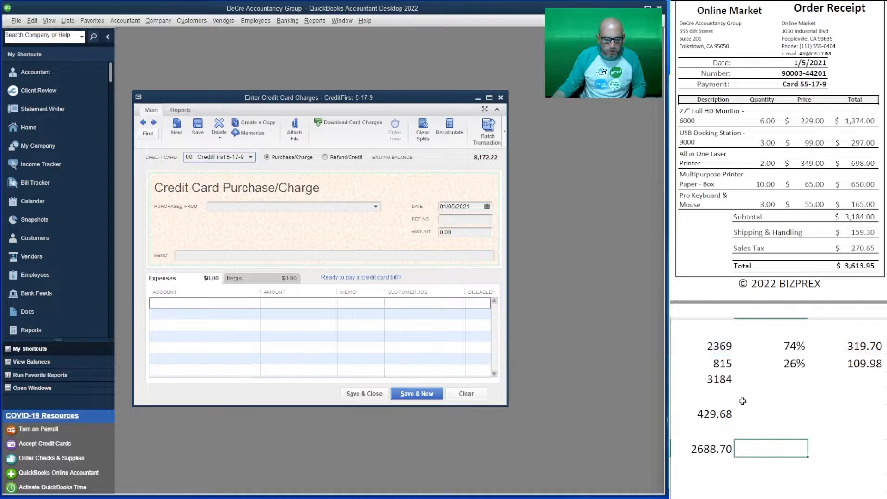
In the cell directly below, add the second category's subtotal A30 to its allocated shipping and tax share.
type("=")
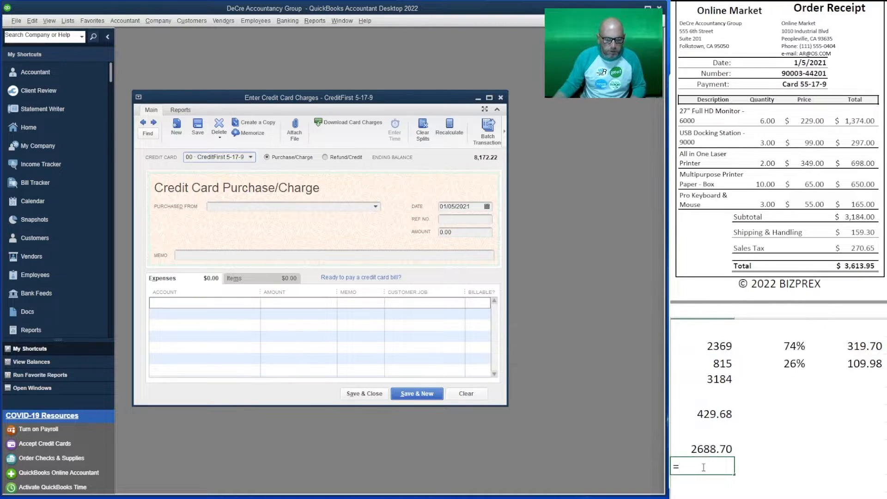
left_click(704, 364)
type("+")
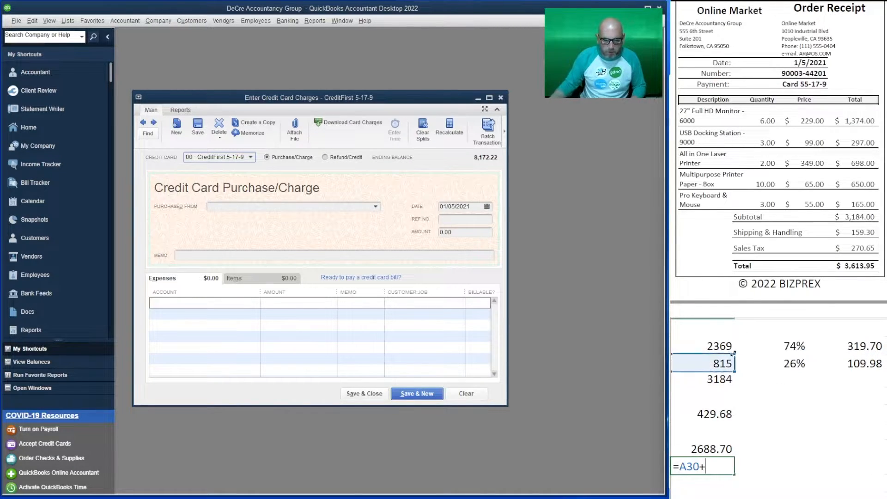
left_click(872, 362)
key("Tab")
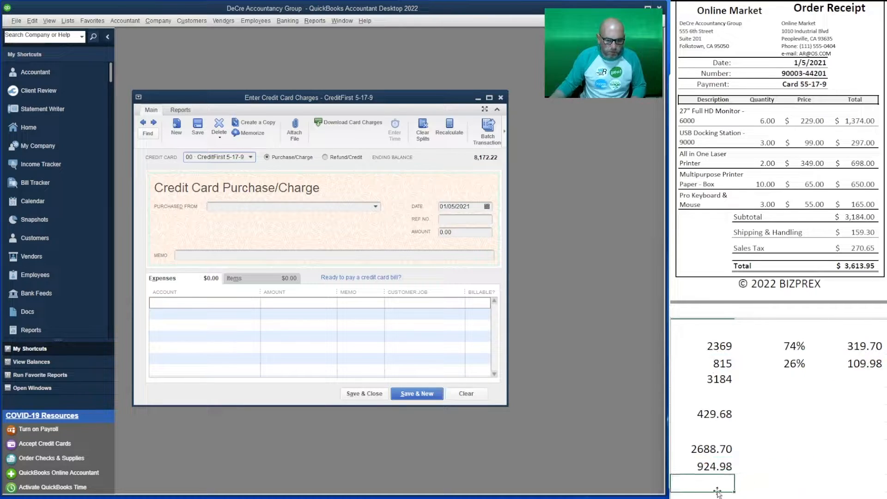
Total the two allocated category amounts beneath them and correct the shipping amount in the shipping and tax formula to 159.30.
left_click(718, 492)
type("=")
key("Up")
key("Up")
key("Up")
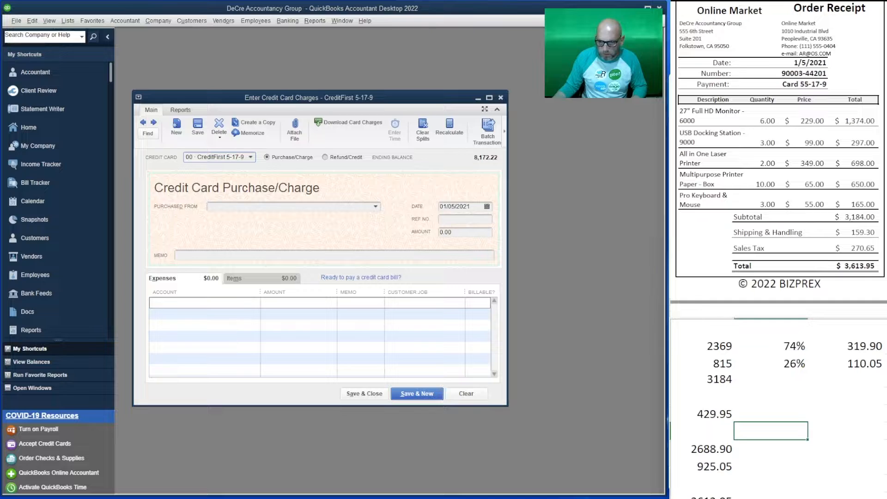
left_click(797, 493)
scroll(798, 490, "up", 1)
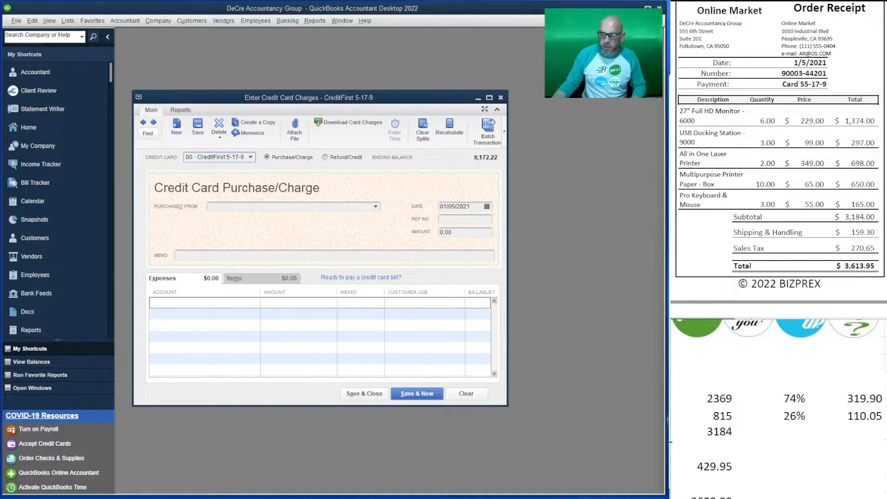
Set the charge's vendor to Online Market, keep the date 01/05/2021, and copy the receipt number into the reference number.
left_click(249, 205)
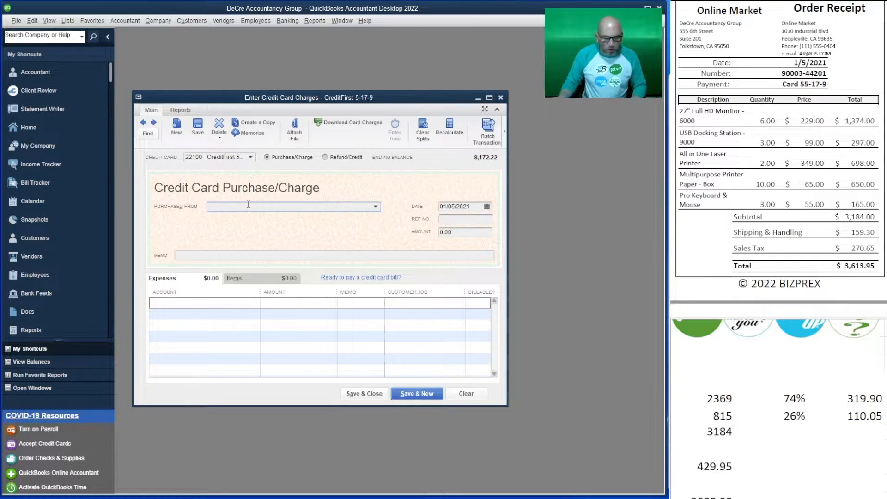
type("Online Market")
key("Tab")
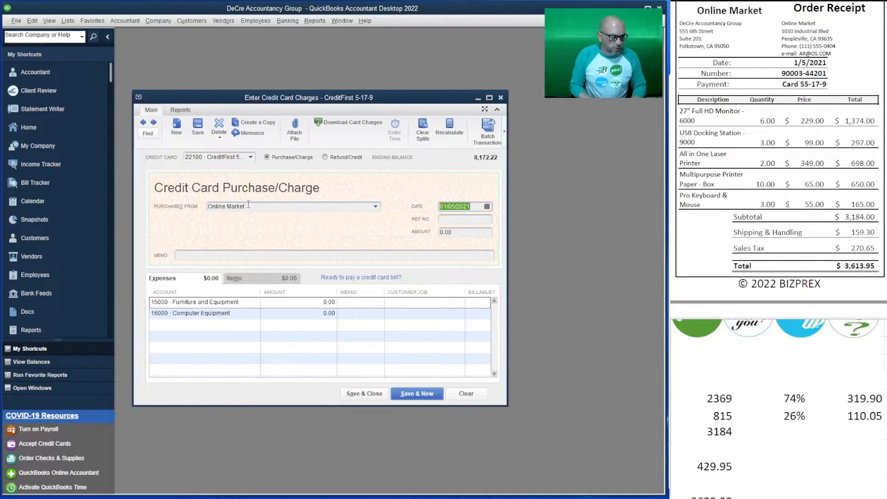
key("Tab")
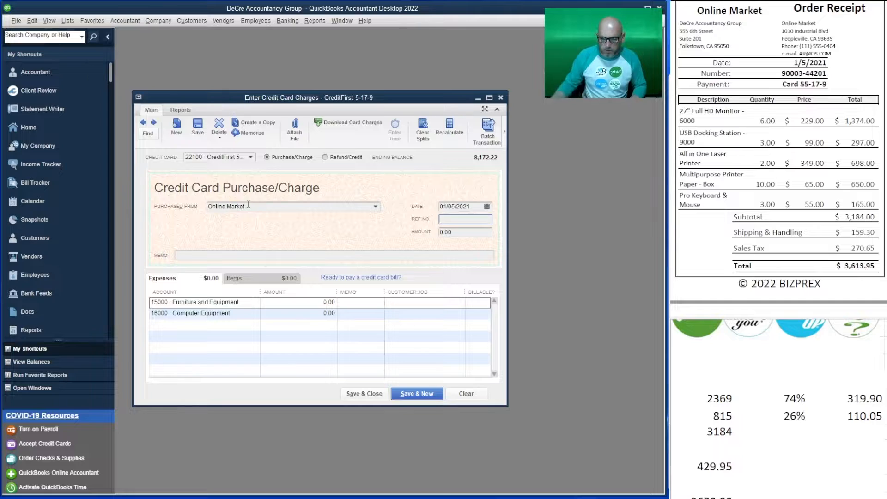
left_click_drag(827, 73, 781, 73)
key("ctrl+c")
left_click(453, 219)
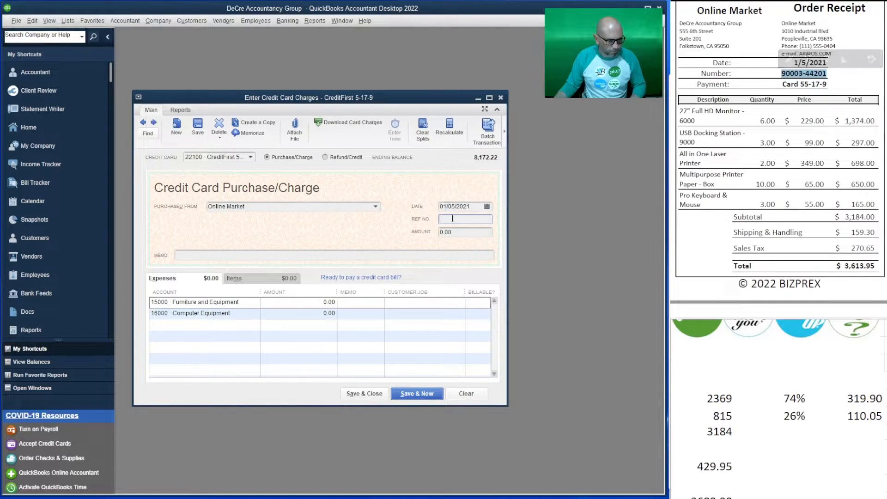
key("Tab")
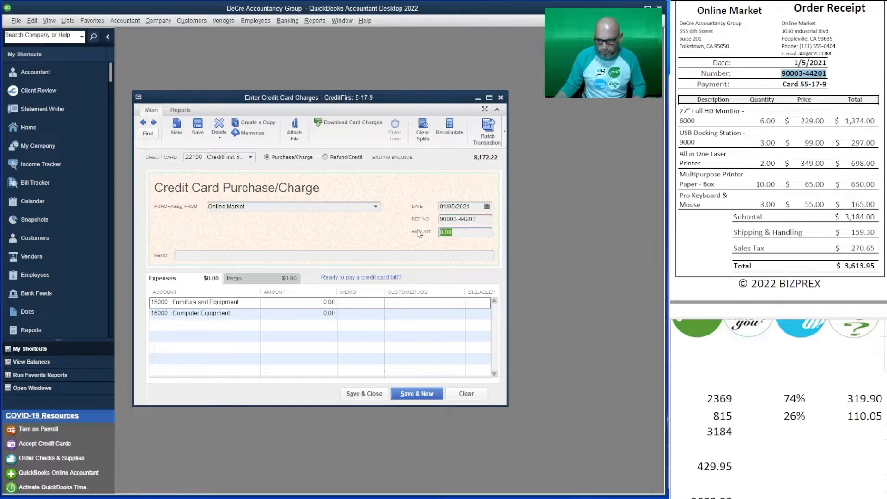
Set the charge amount to 3,613.95 and paste the receipt number as the memo.
type("3,6")
type("13")
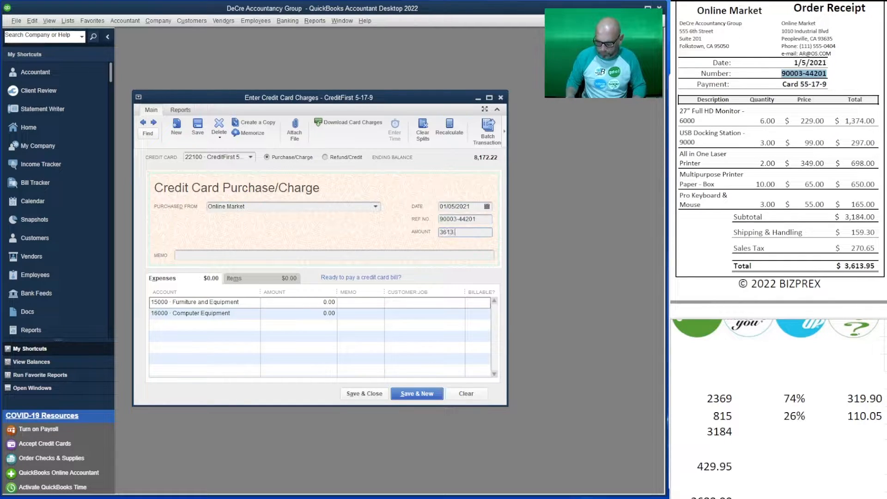
type(".95")
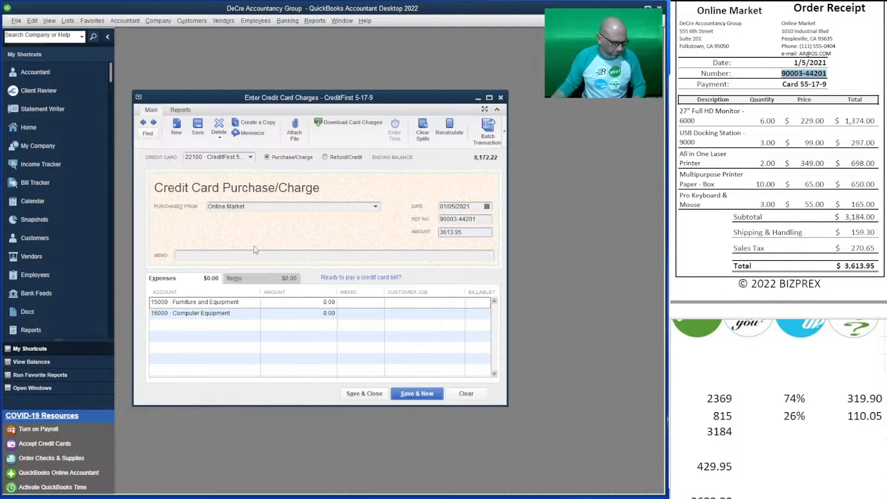
left_click(241, 256)
key("ctrl+v")
key("Tab")
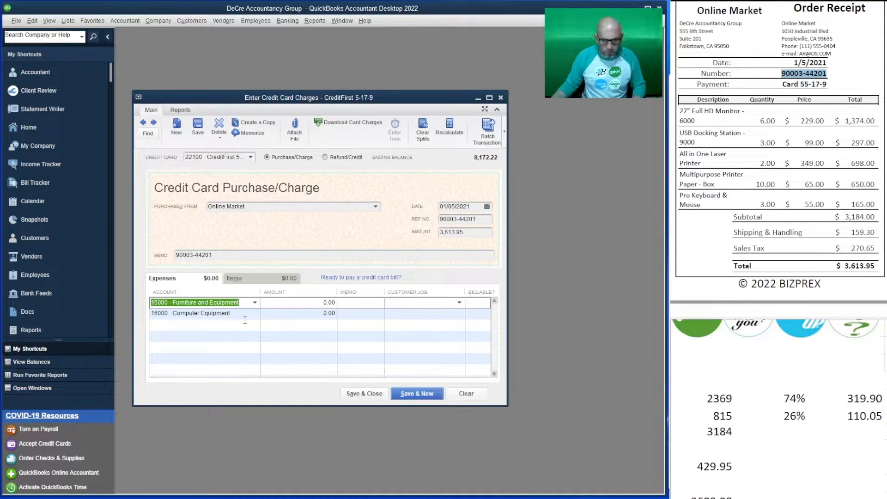
Assign the first expense line to 16000 · Computer Equipment with an amount of 2,688.90.
type("617")
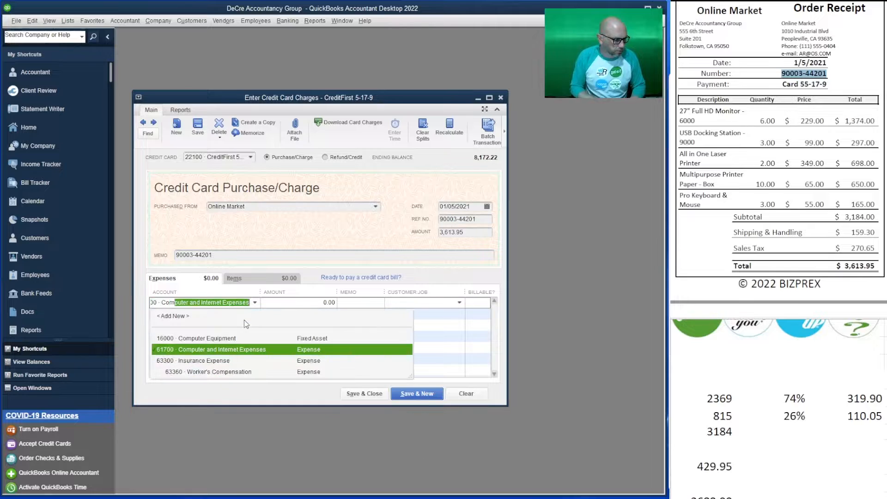
key("Tab")
key("shift+Tab")
type("compu")
key("Up")
key("Tab")
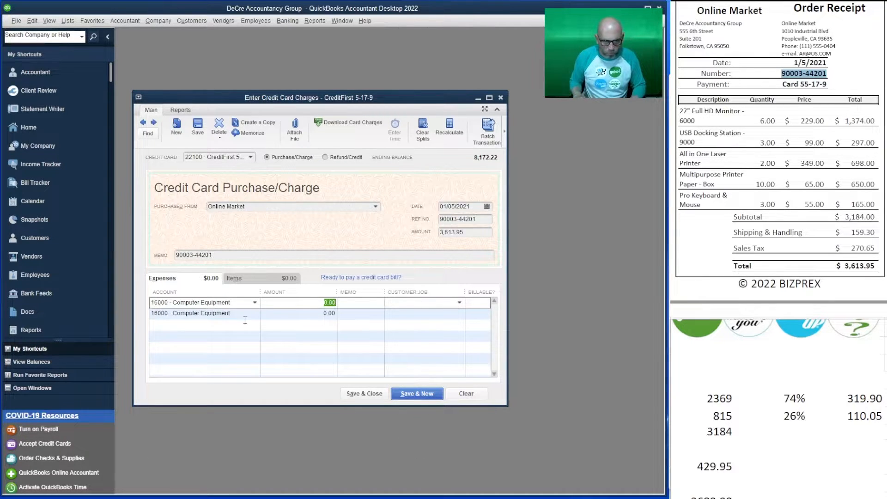
type("2,688.90")
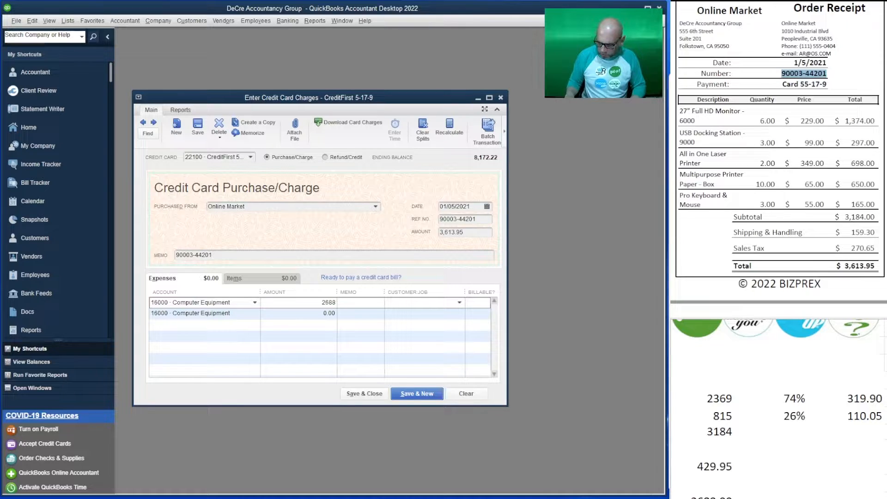
key("Tab")
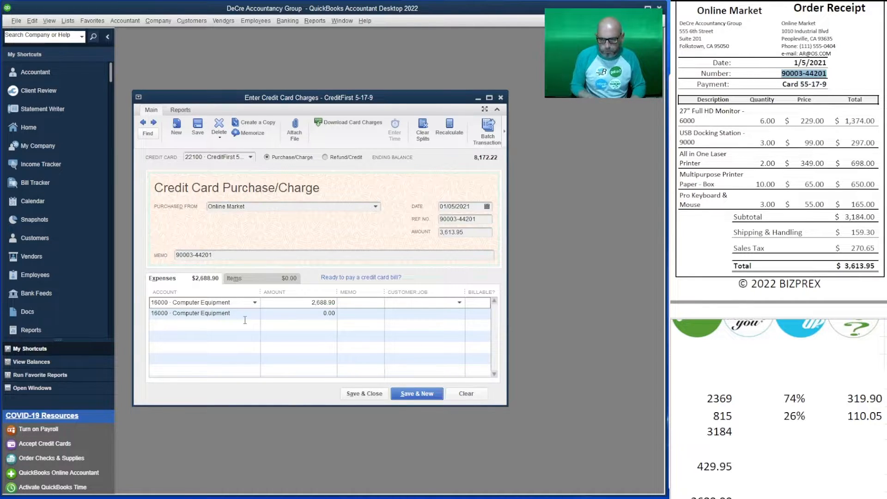
Add the memo "Monitor, printer, etc" to the Computer Equipment expense line of 2,688.90.
type("Mon")
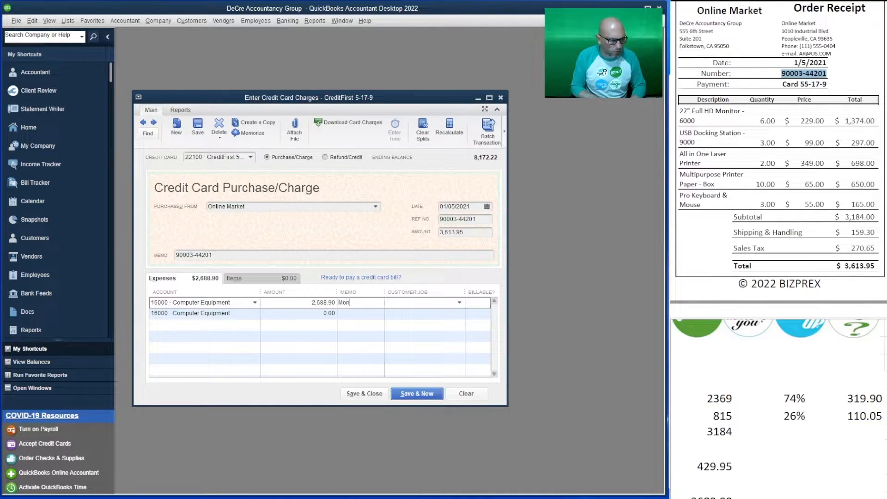
type("itor, pr")
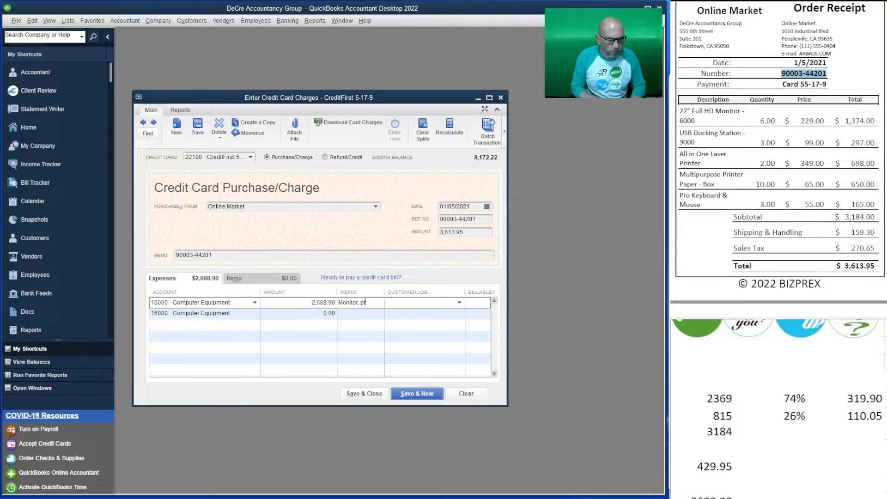
type("inter")
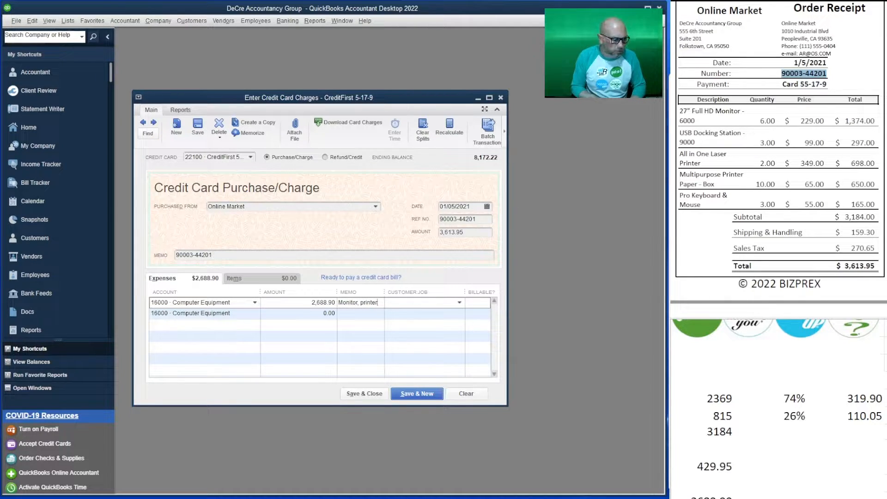
type(", etc")
key("Tab")
Change the second expense line's account to 64900 · Office Supplies.
left_click(244, 318)
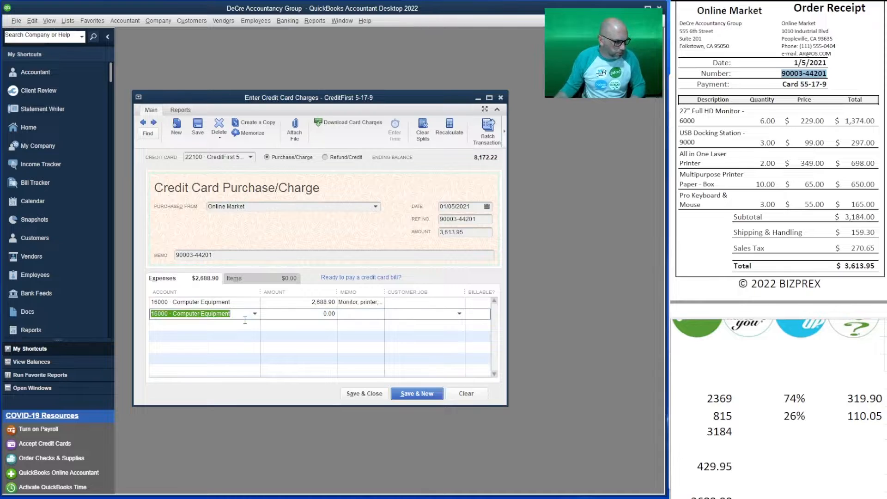
type("64900 · Office Supplies")
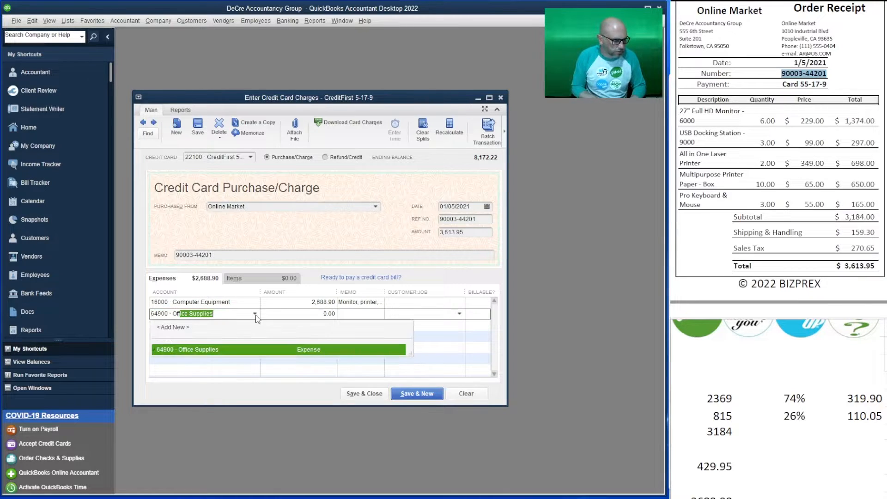
key("Tab")
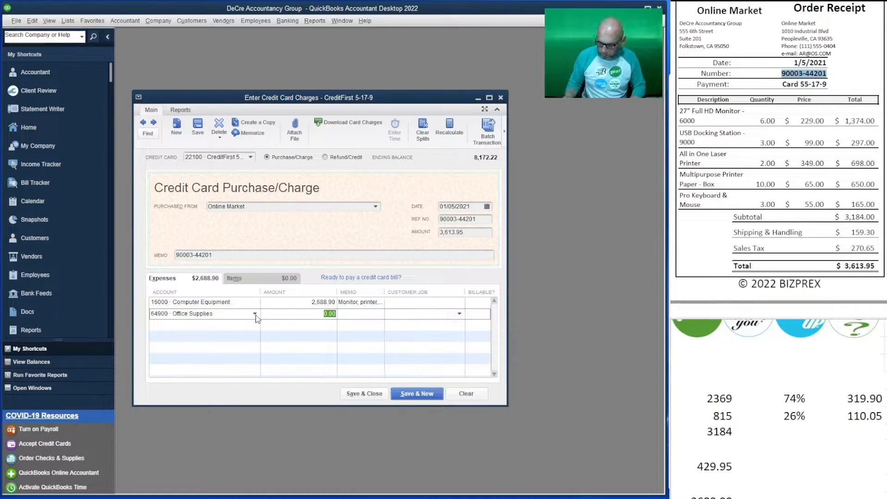
Set the Office Supplies expense line's amount to 925.05 and add the memo "paper, keyboards".
type("925.05")
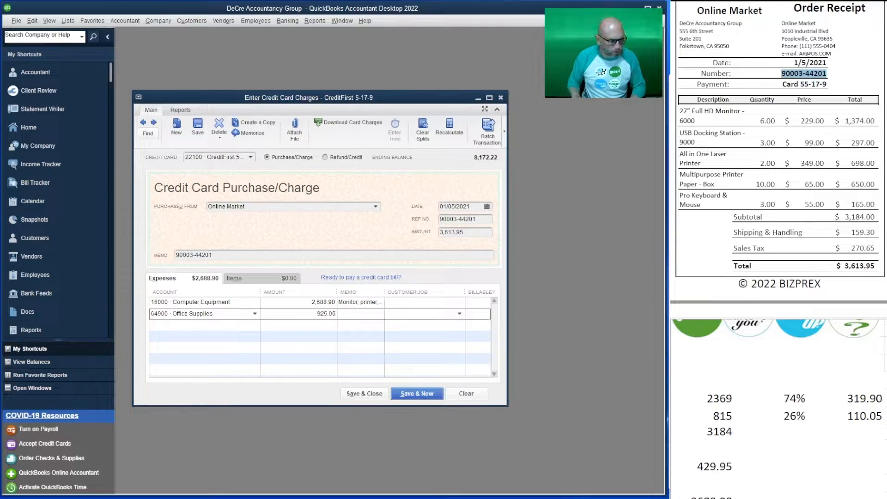
key("Tab")
type("pap")
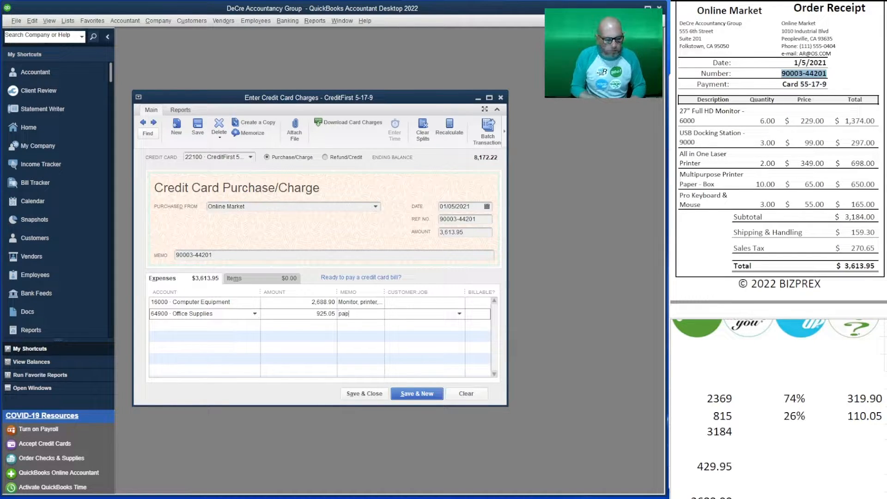
type("er, keypa")
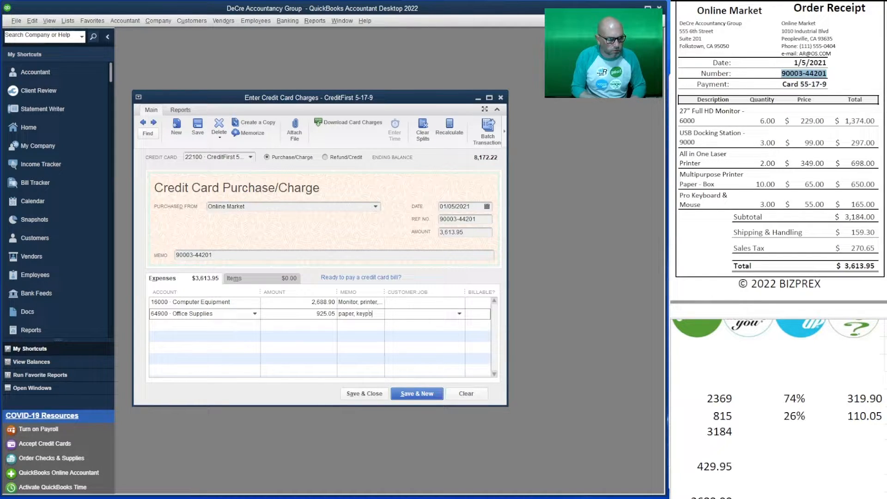
key("BackSpace")
key("BackSpace")
type("boards")
key("Tab")
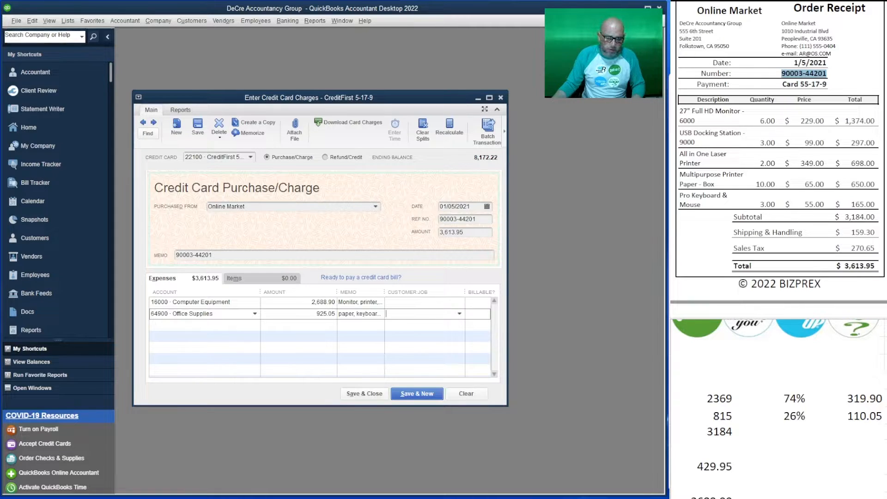
key("Tab")
Check the allocation totals in the spreadsheet and enter account 22100 in the first row of the blank debit and credit table.
left_click(791, 459)
scroll(767, 459, "down", 2)
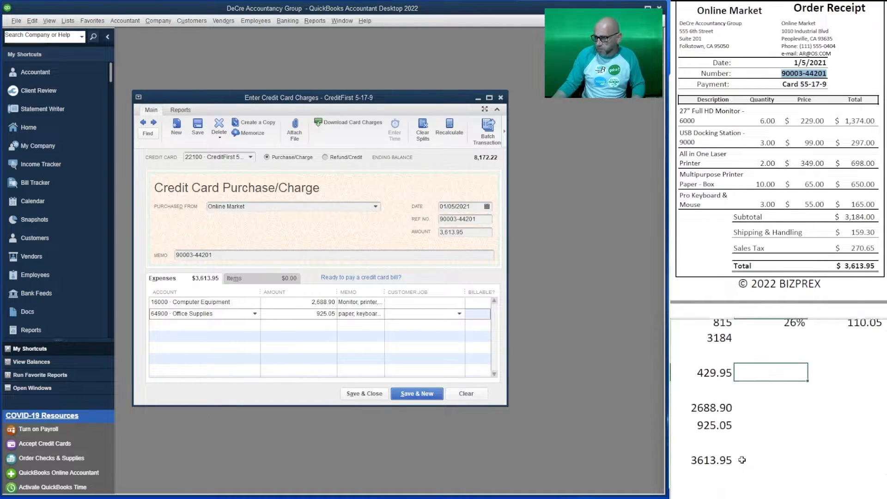
scroll(742, 460, "up", 2)
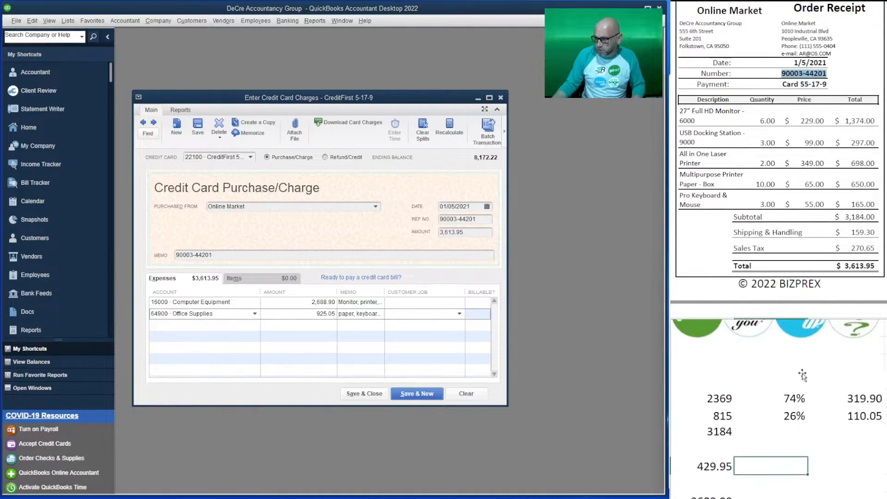
scroll(778, 344, "down", 1)
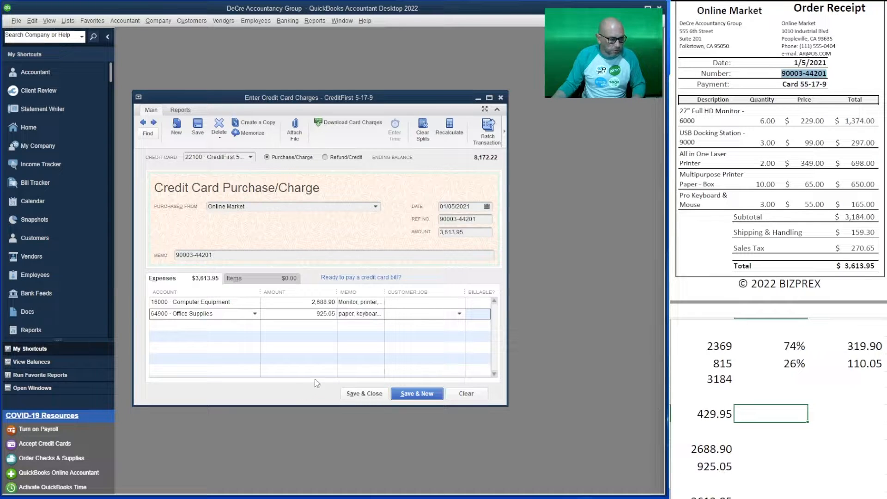
left_click(755, 360)
scroll(751, 359, "up", 5)
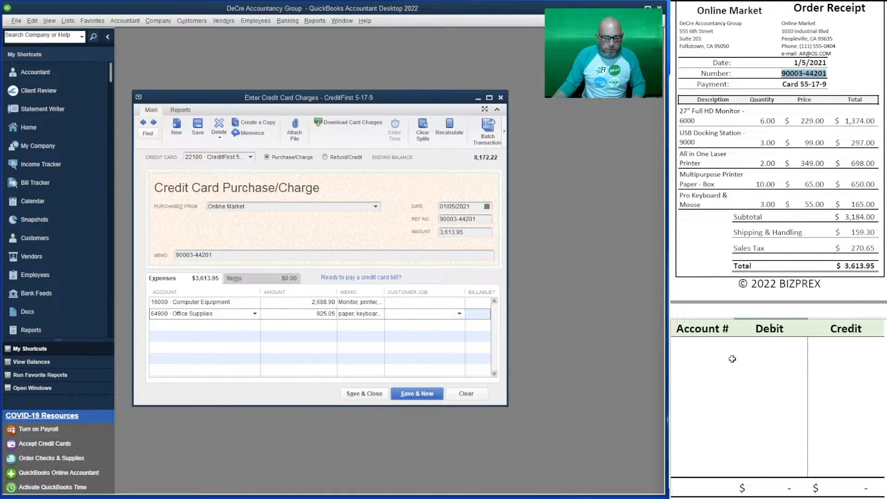
left_click(687, 344)
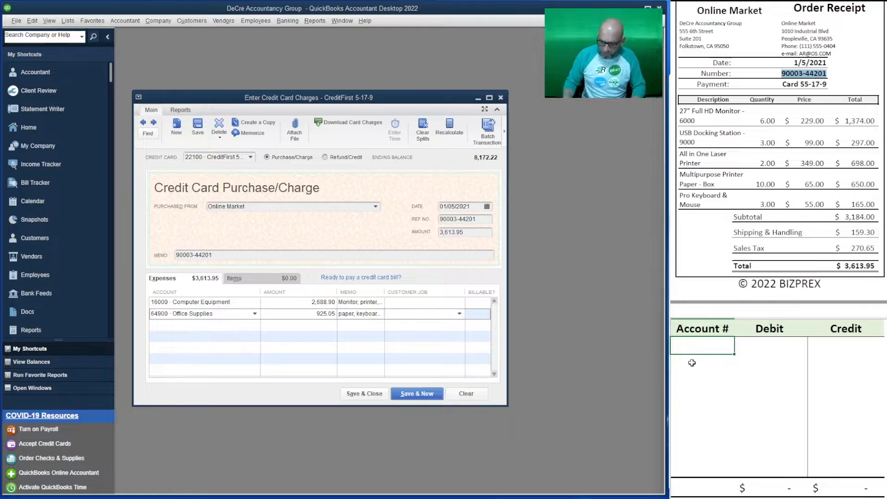
type("22100")
key("Tab")
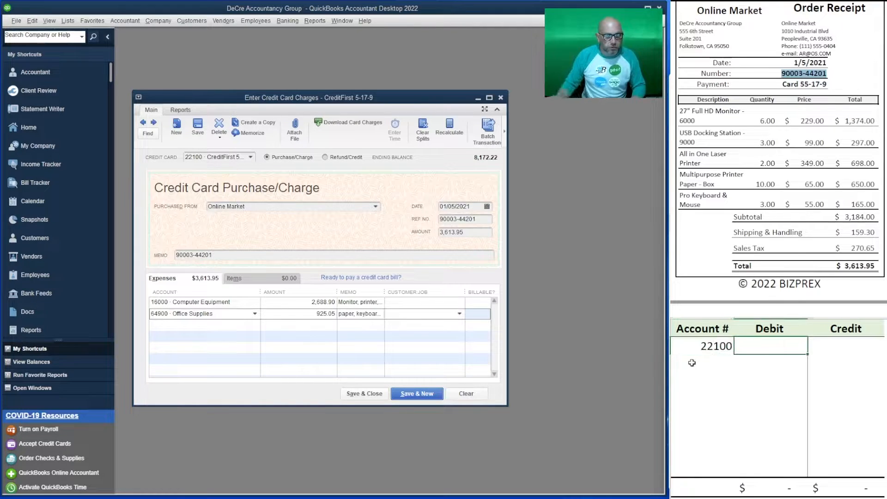
Enter a credit of 3613.95 for account 22100 in the spreadsheet's table.
left_click(844, 342)
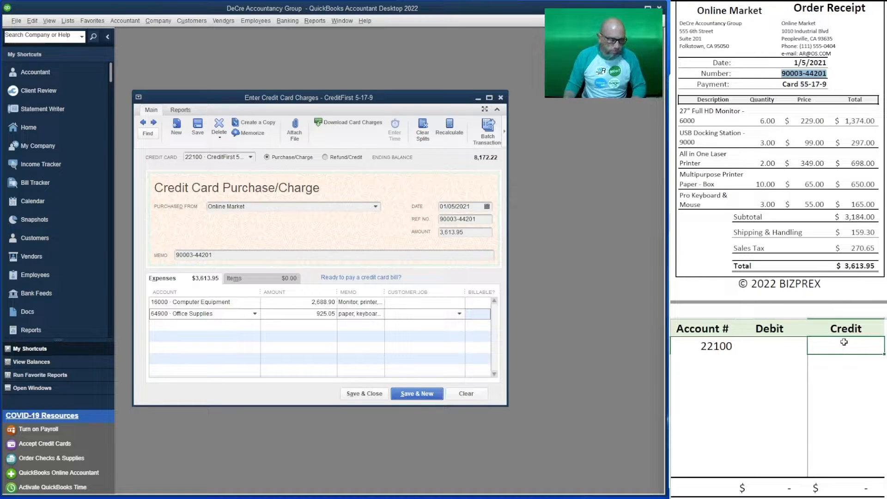
type("361")
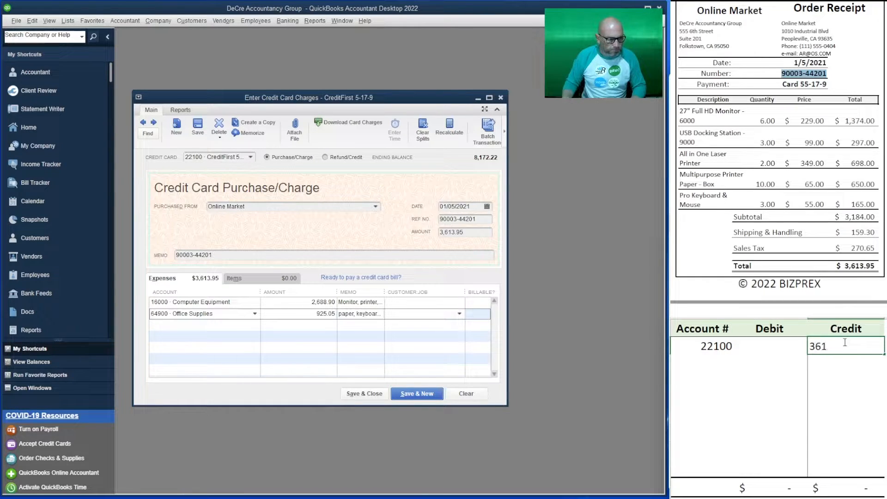
type("2")
key("BackSpace")
type("3")
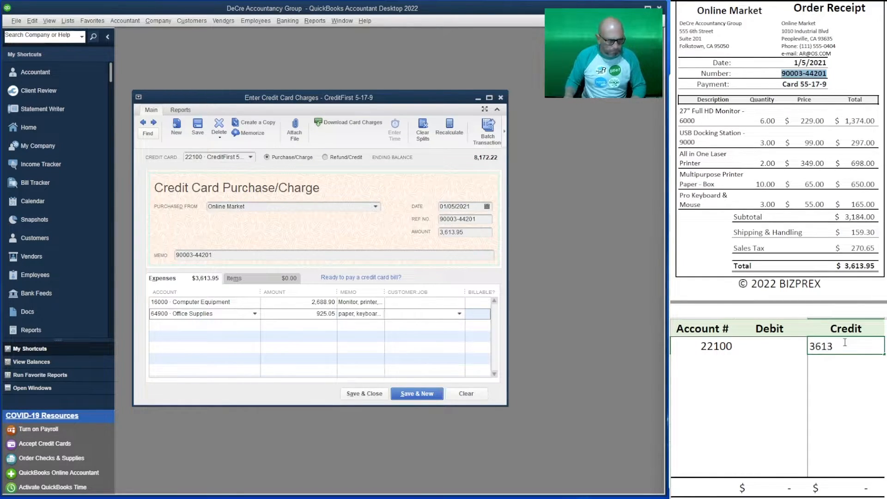
type(".95")
key("Return")
Add account 16000 with a debit of 2688.90 in the second row of the spreadsheet's table.
key("Left")
key("Left")
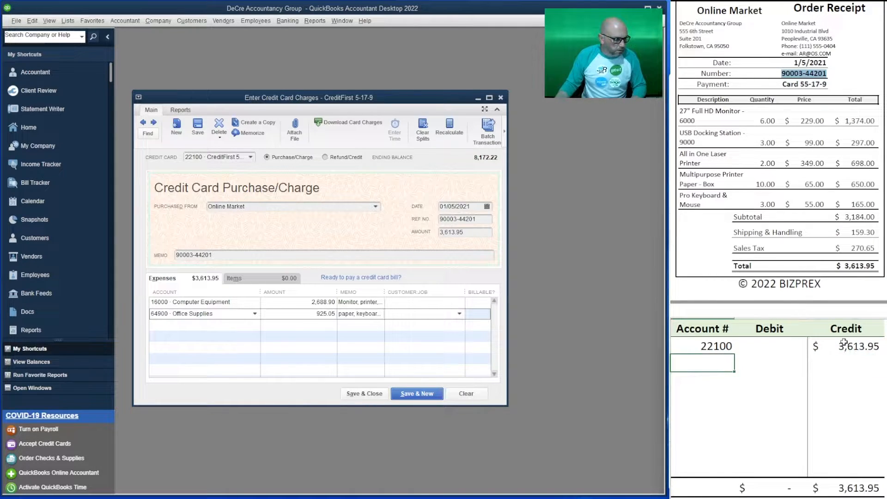
type("16")
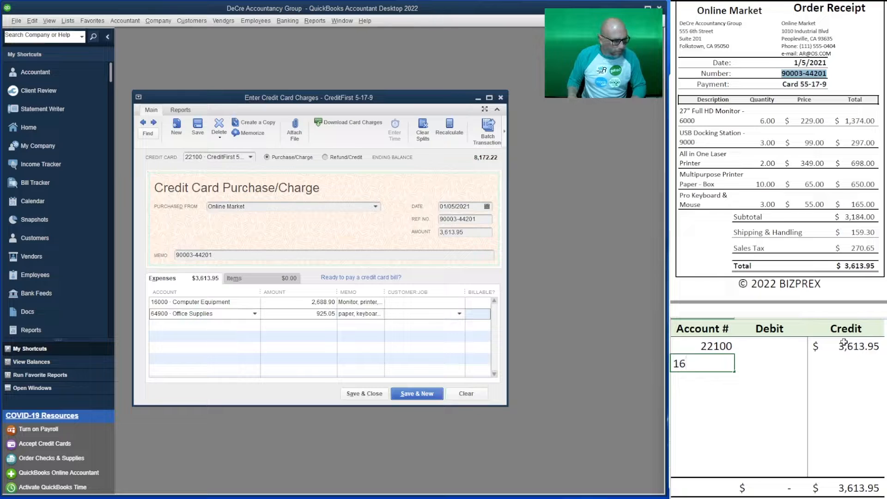
type("000")
key("Tab")
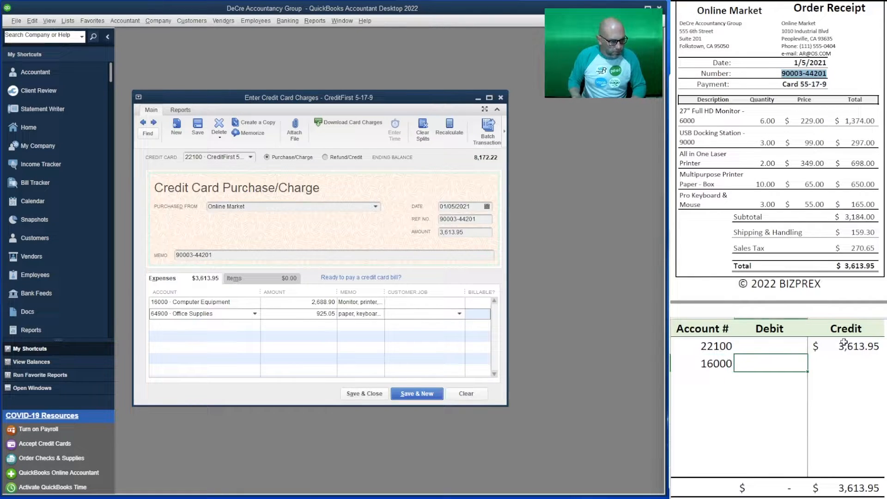
type("2,6")
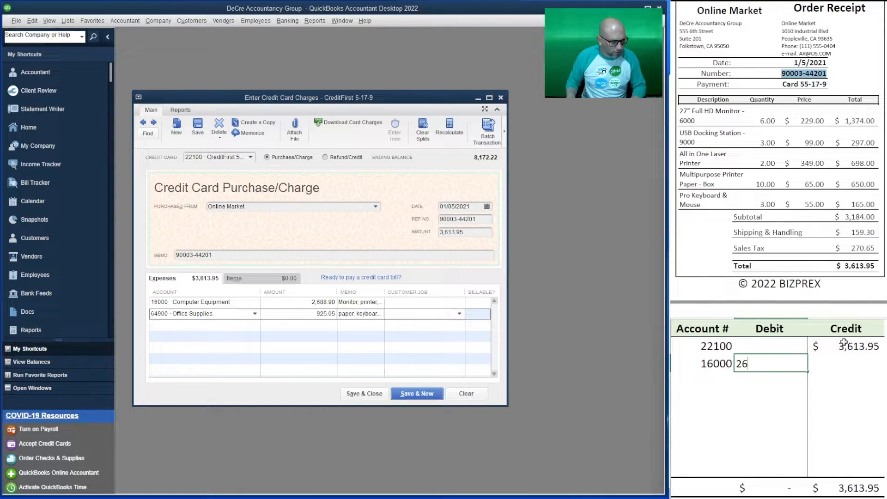
type("88.90")
key("Return")
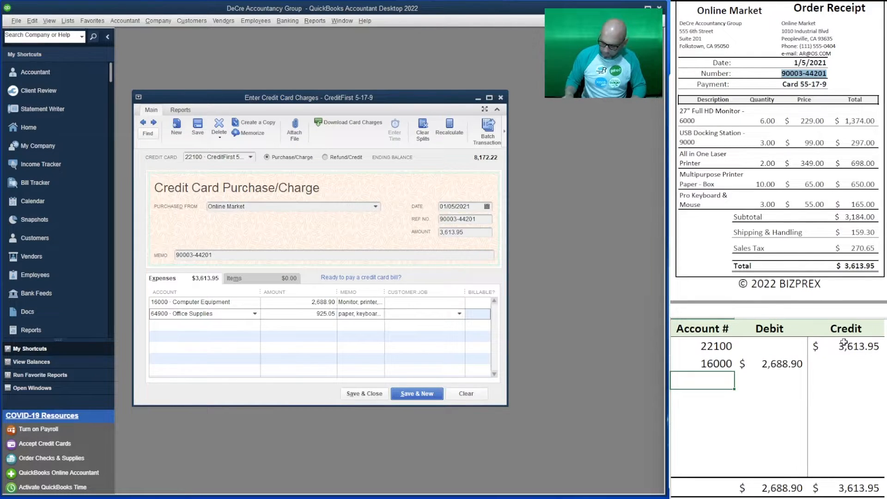
Add account 64900 with a debit of 925.05 in the third row of the spreadsheet's table.
type("64900")
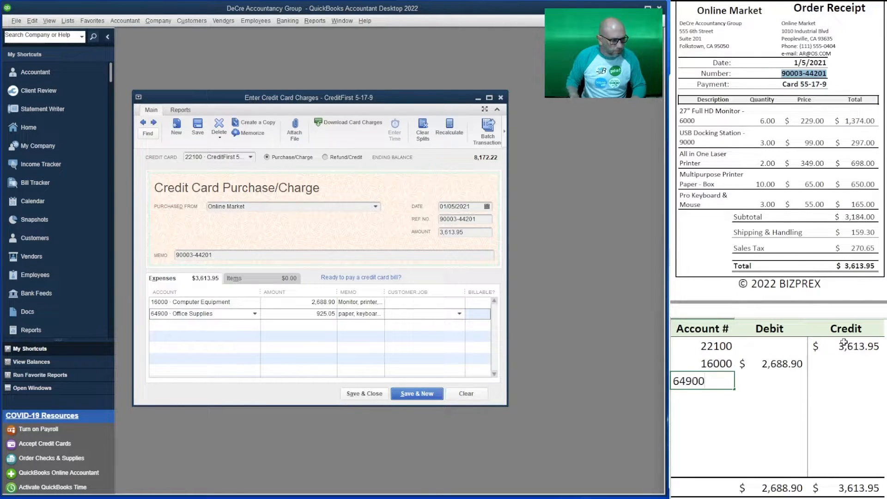
key("Tab")
type("9")
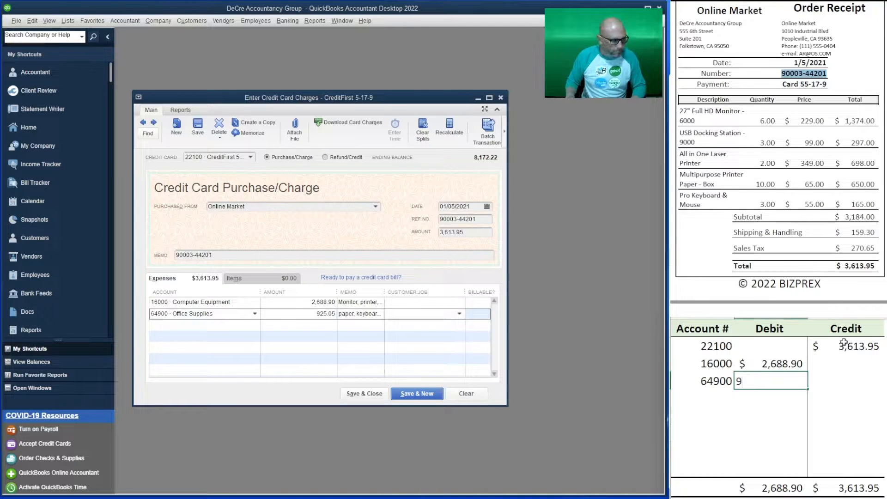
type("25.05")
key("Return")
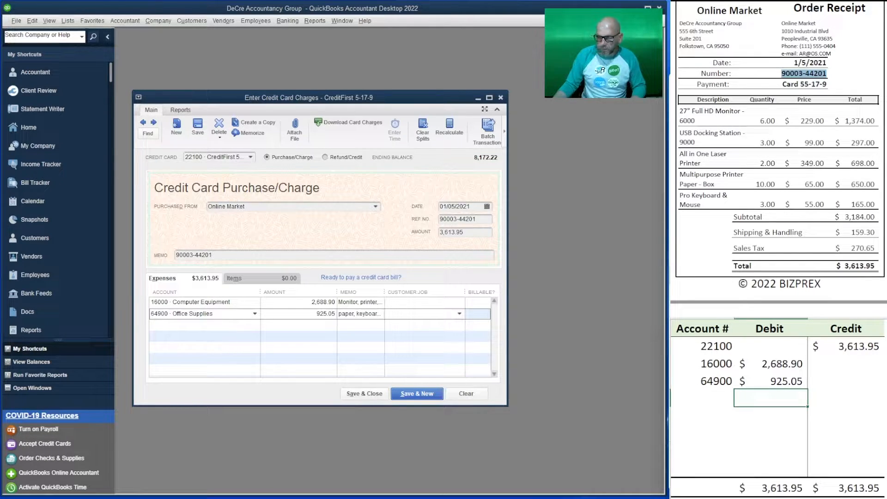
Save the Online Market charge, start a new one, and bring the 1/6/2021 order receipt into view.
left_click(855, 76)
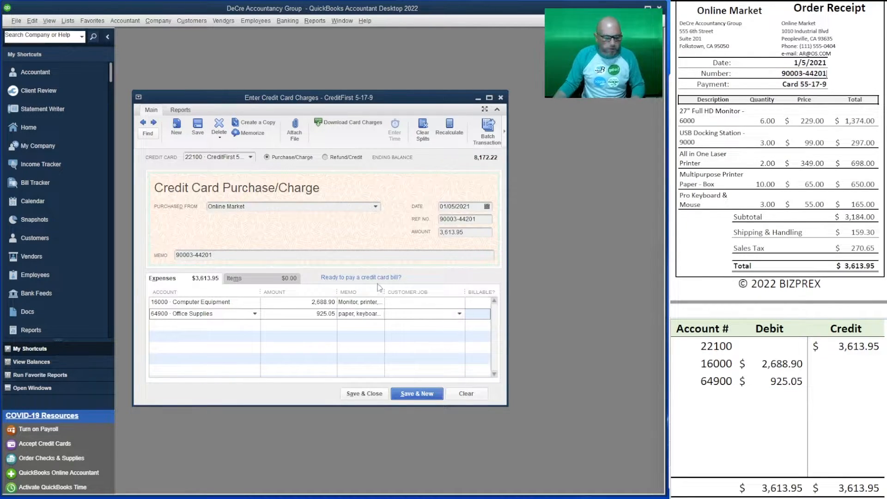
left_click(414, 395)
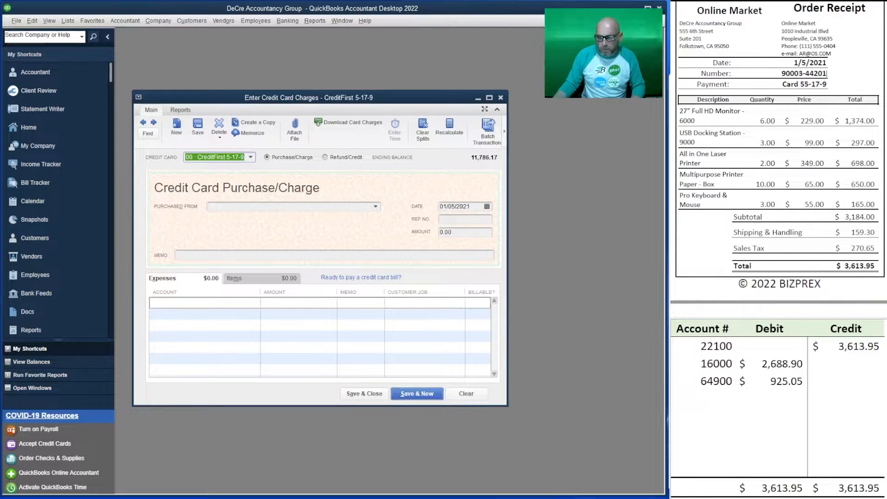
scroll(779, 162, "down", 10)
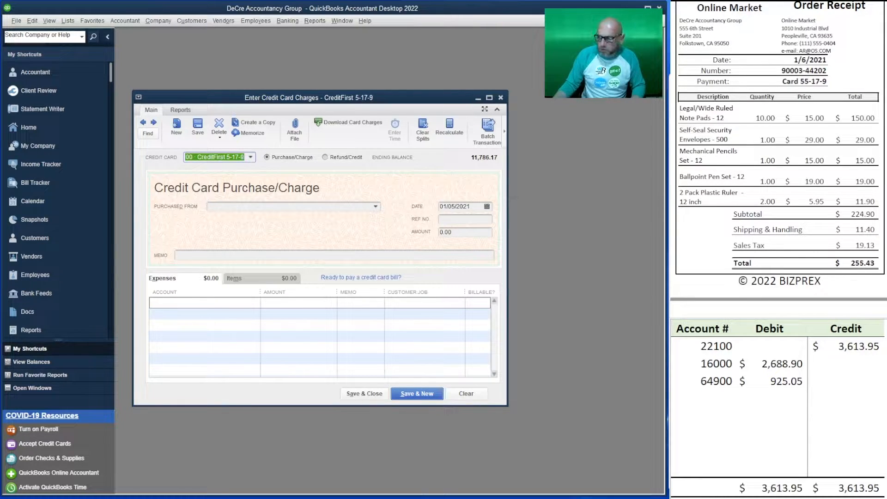
scroll(779, 154, "up", 1)
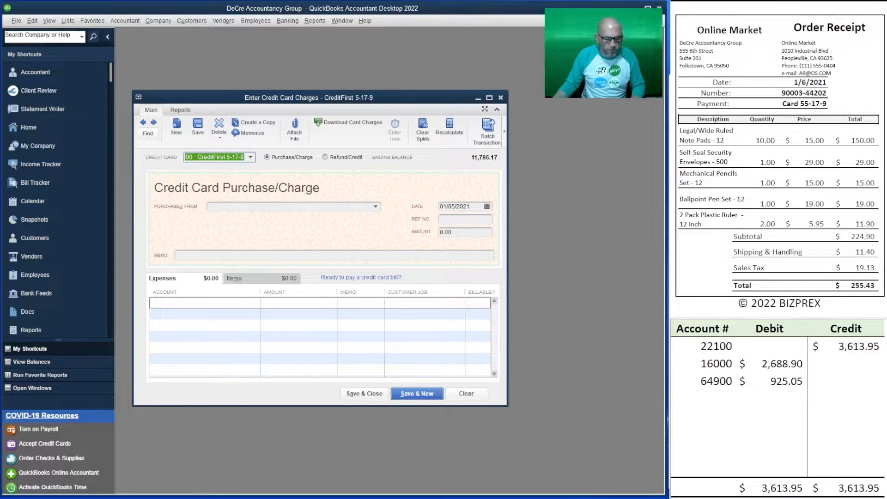
Clear the three account, debit and credit rows from the spreadsheet's table.
left_click_drag(856, 380, 705, 348)
key("Delete")
left_click(746, 421)
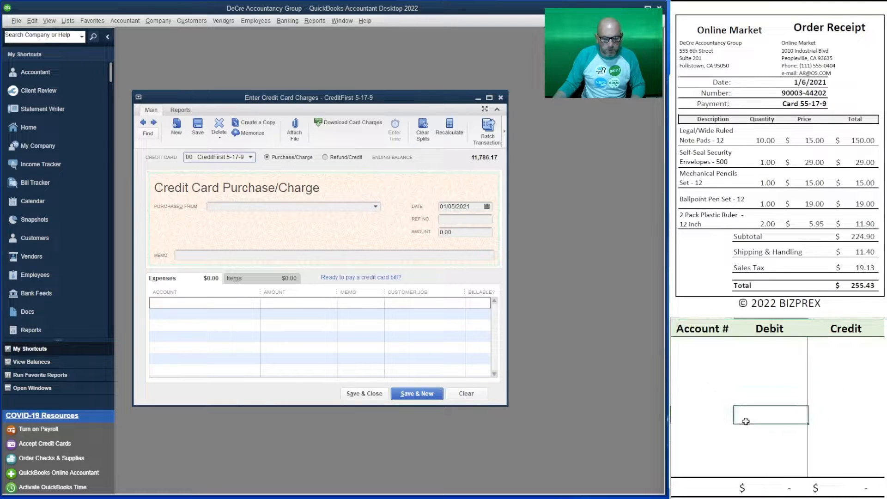
Set the new charge's vendor to Online Market and its date to 01/06/2021.
left_click(329, 203)
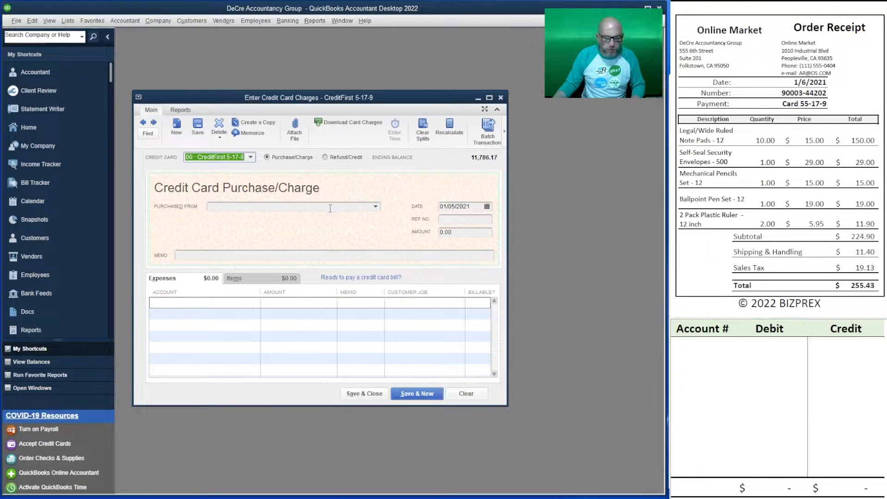
left_click(330, 209)
type("Online Market")
key("Tab")
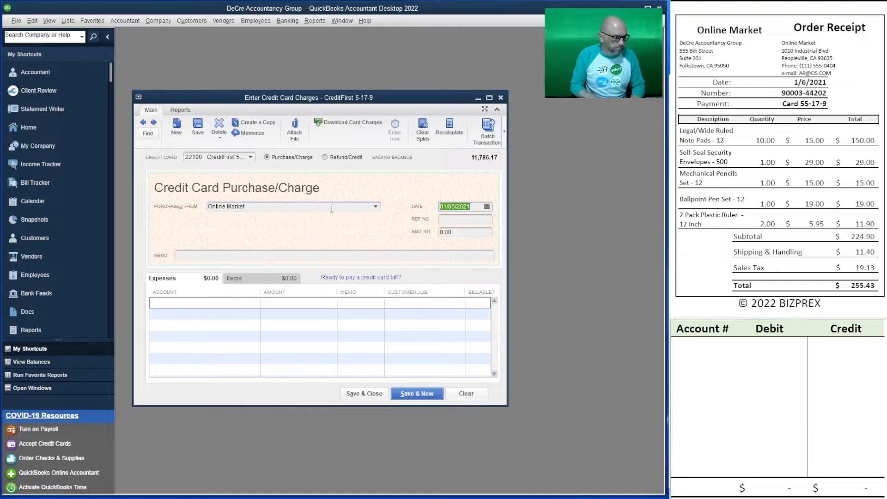
type("1")
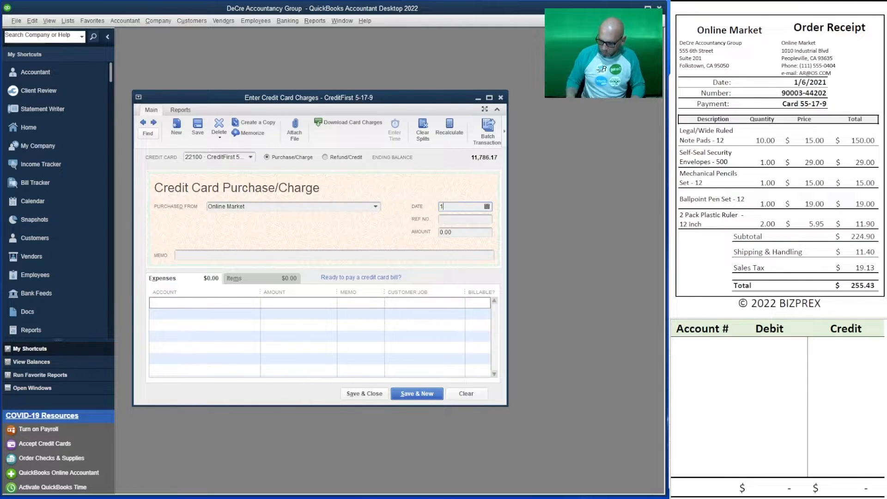
type("/06/2021")
key("Tab")
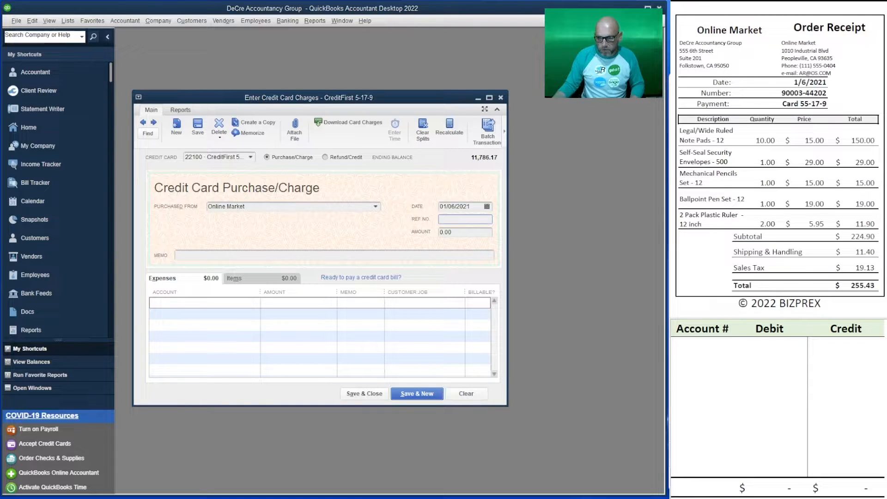
Copy the order receipt's number into the charge's reference number.
left_click_drag(828, 93, 770, 94)
key("ctrl+c")
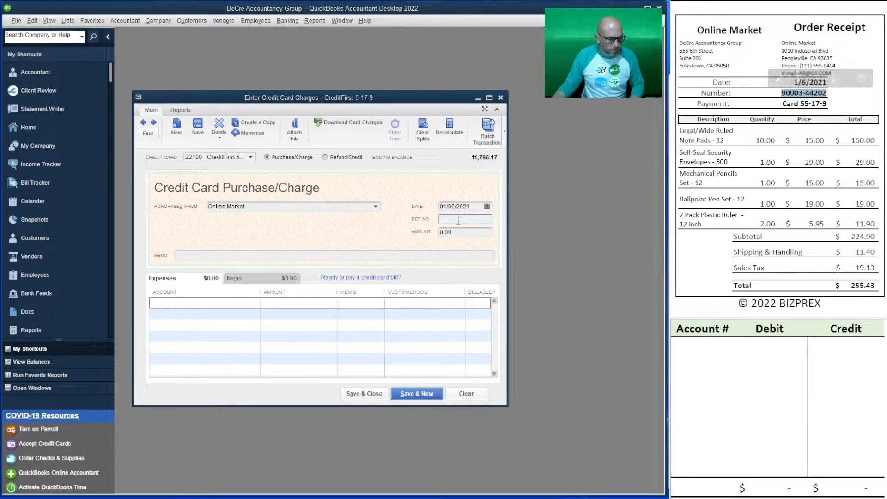
left_click(462, 219)
key("ctrl+v")
key("Tab")
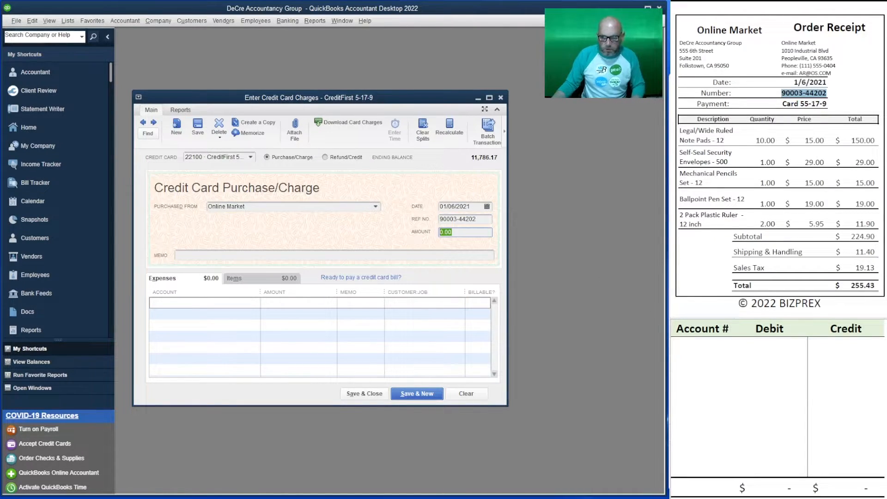
Set the charge amount to 255.43 and paste the copied receipt number as the memo.
type("255.")
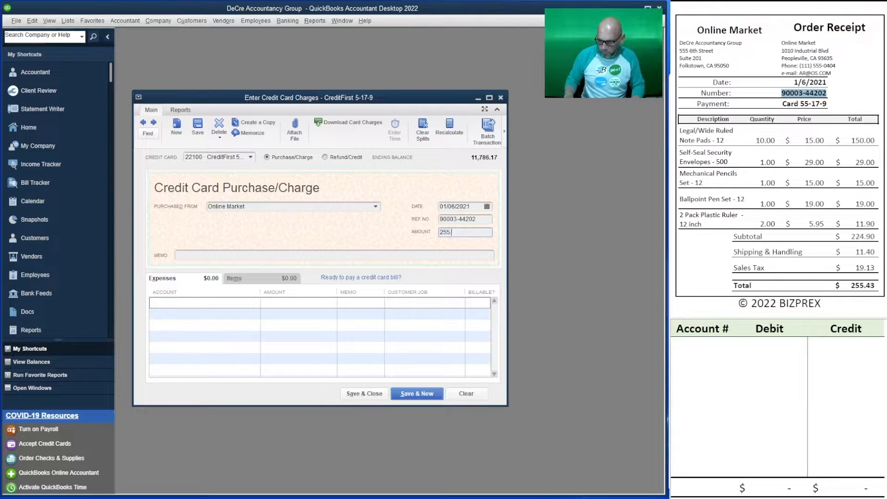
type("43")
key("Tab")
key("ctrl+v")
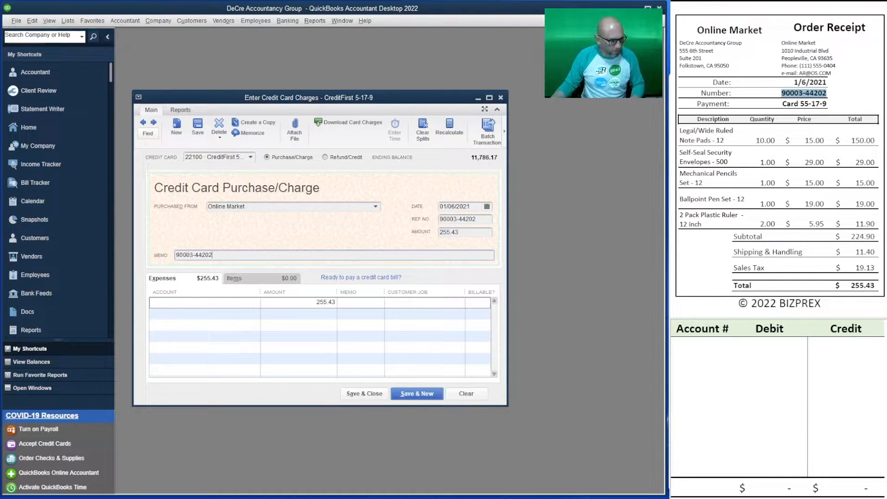
left_click(205, 303)
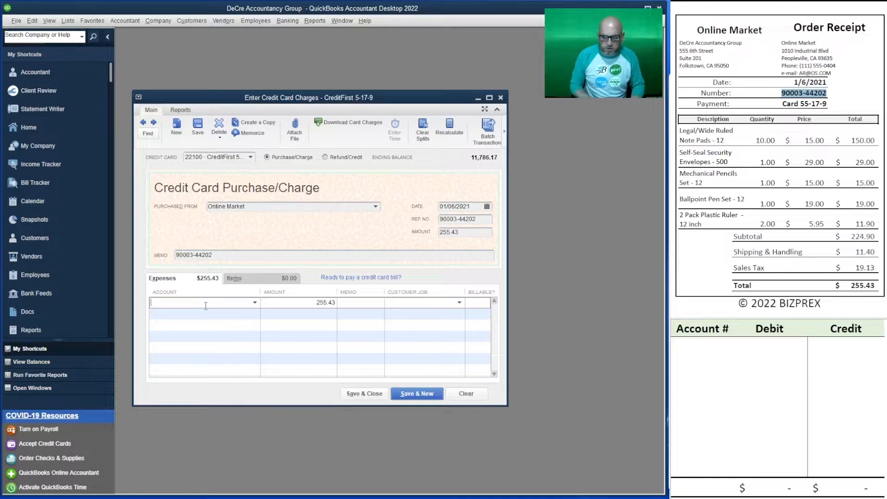
Assign the charge's expense line to 64900 · Office Supplies and enter "writing and envelopes" as its line memo.
type("64900 · Office Supplies")
key("Tab")
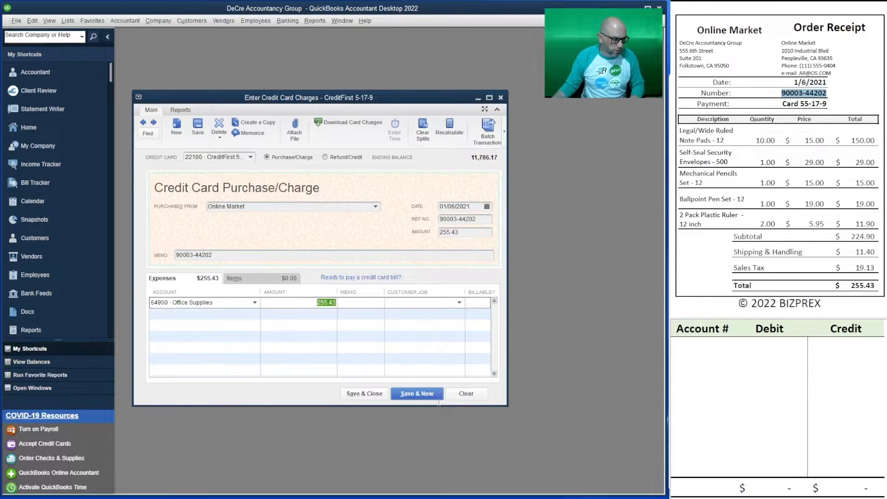
key("Tab")
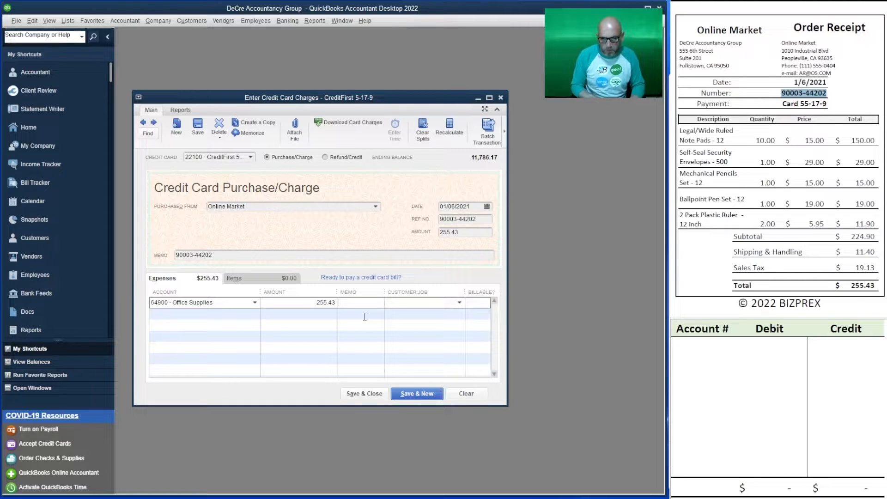
type("en")
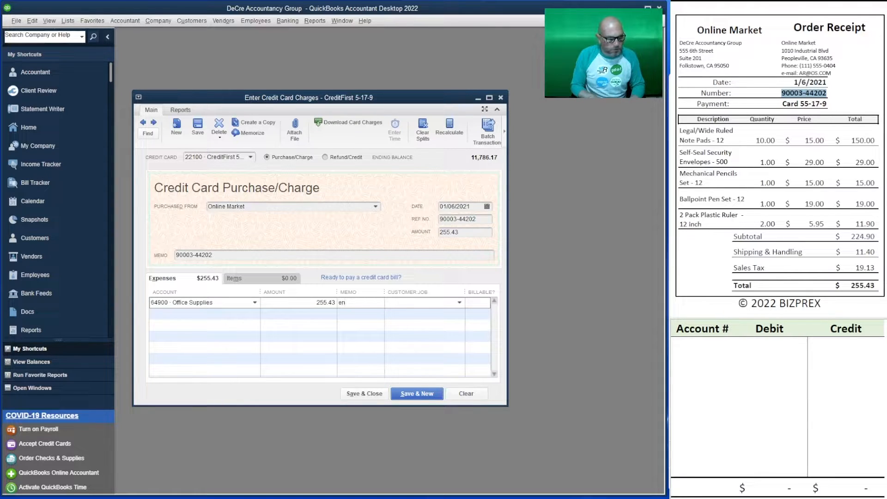
key("BackSpace")
key("BackSpace")
type("writing ")
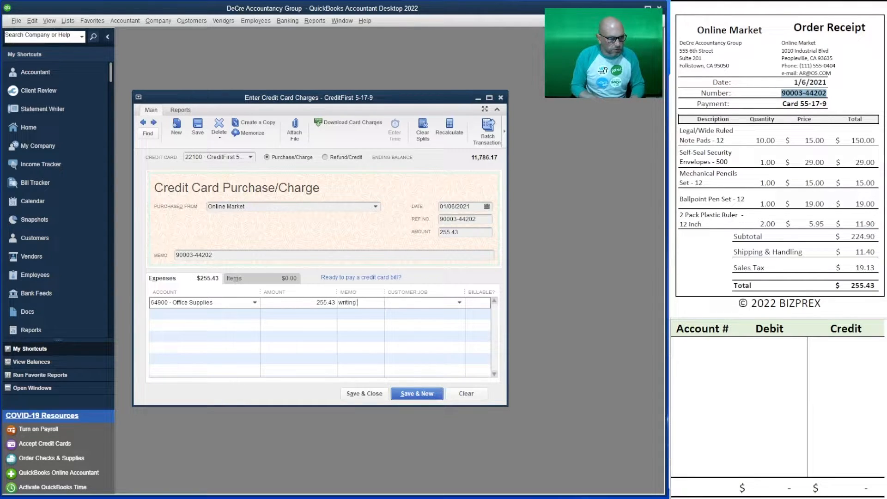
type("and envelopes")
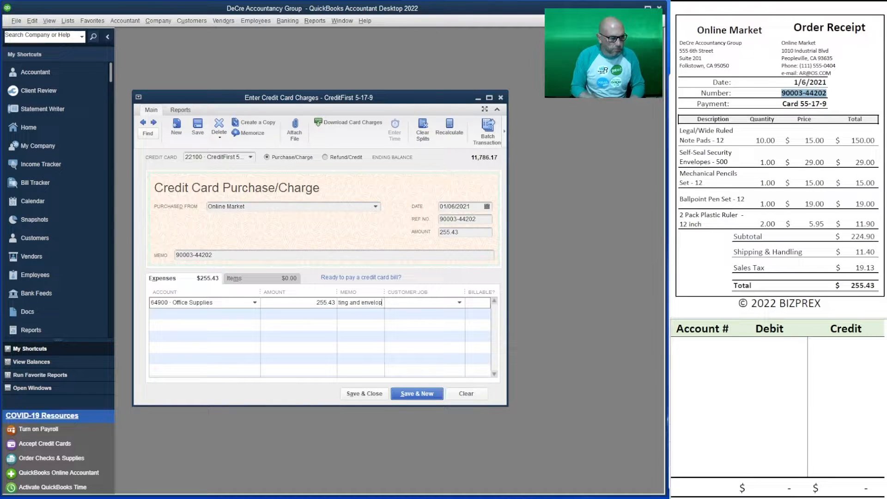
key("Tab")
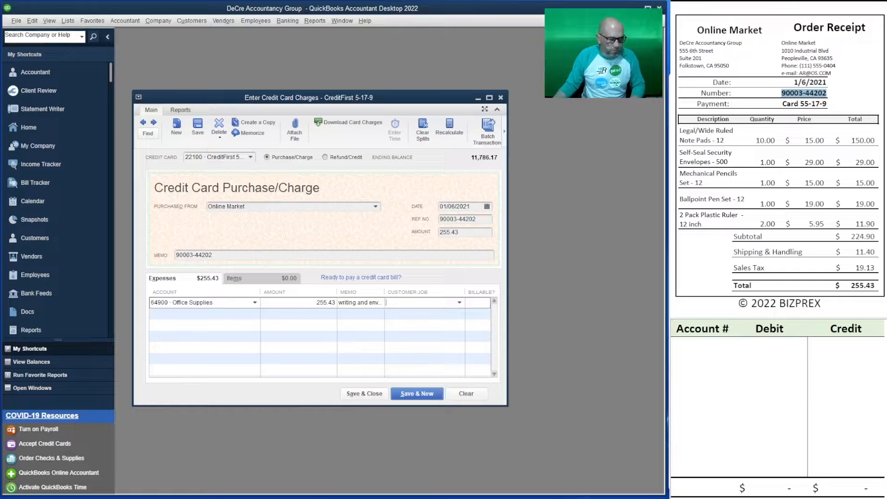
Enter account 22100 in the first row of the spreadsheet's table with the receipt total of 255.43 as its credit.
left_click(692, 346)
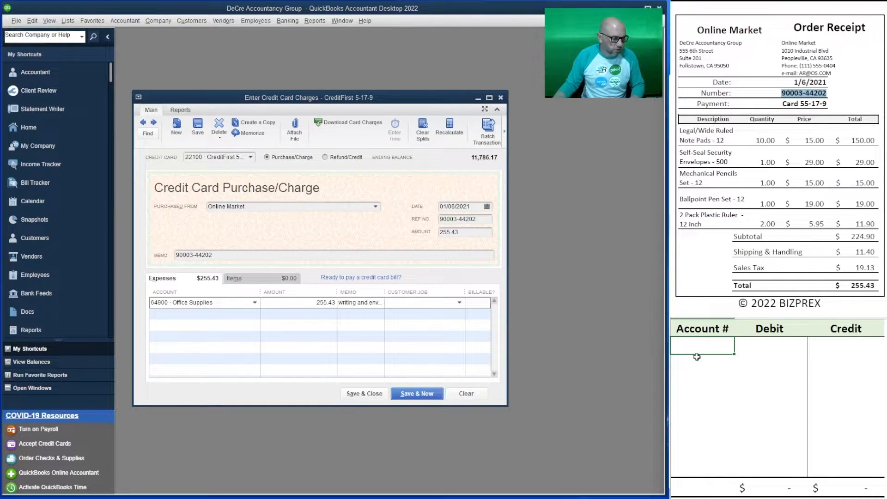
type("22100")
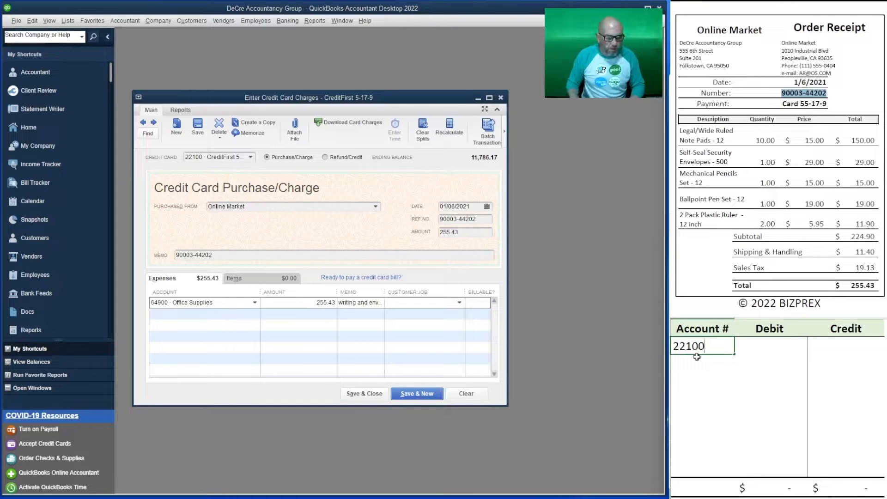
key("Tab")
key("Tab")
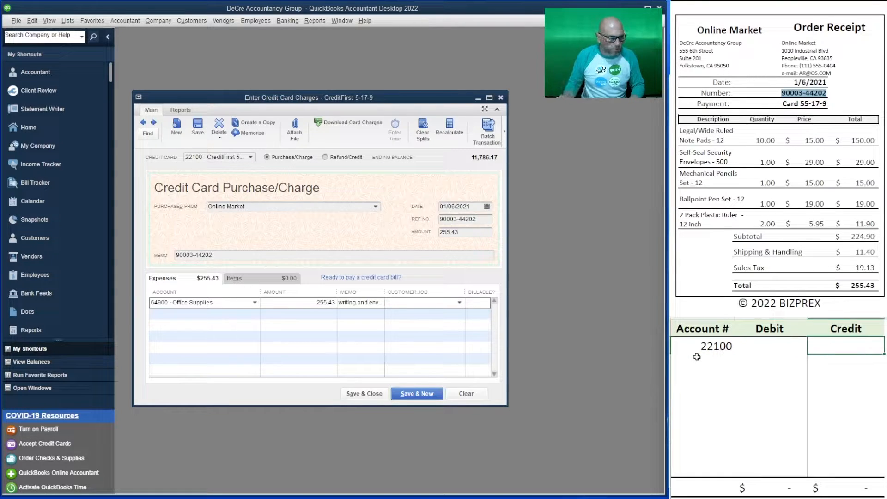
type("255.473")
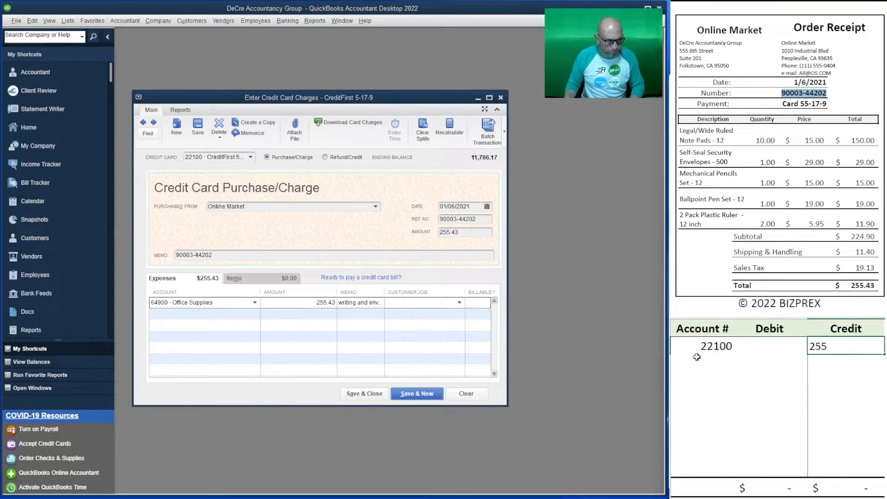
Enter 255.43 as the credit for ledger code 22100 in the debit and credit worksheet.
key("BackSpace")
key("BackSpace")
type("3")
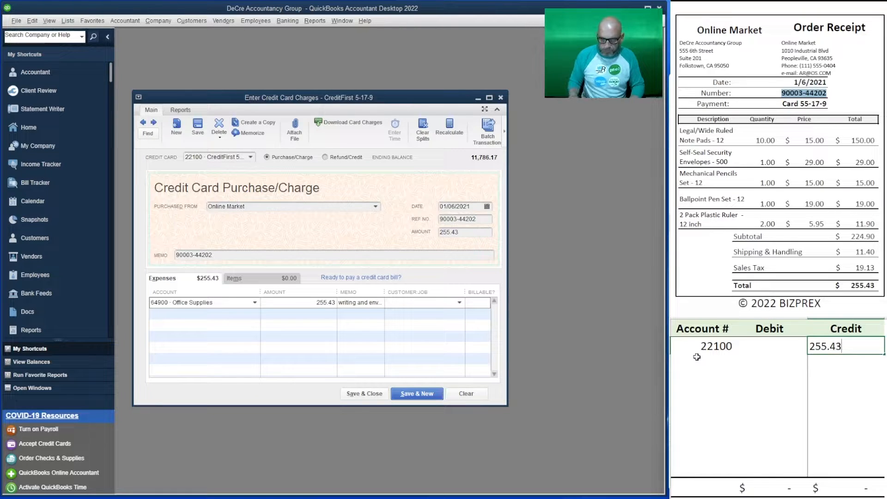
key("Return")
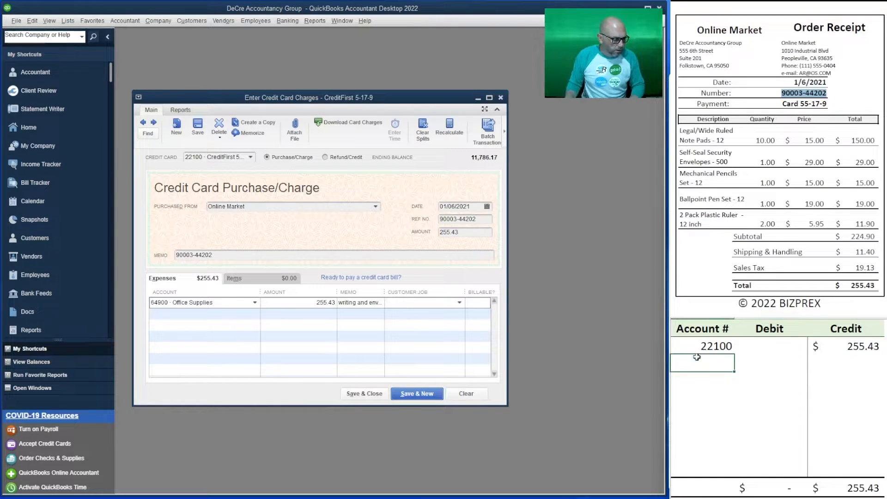
Add a second worksheet line for the Office Supplies ledger code 64900 with a debit of 255.43.
type("64900")
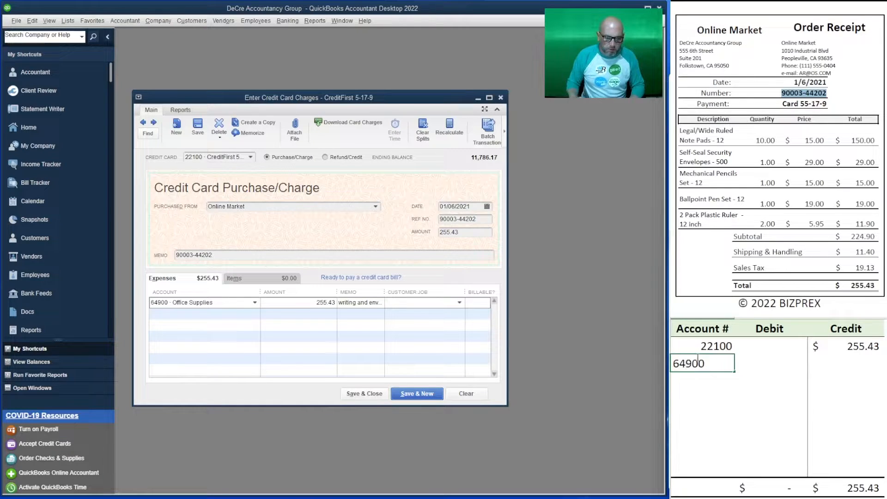
key("Tab")
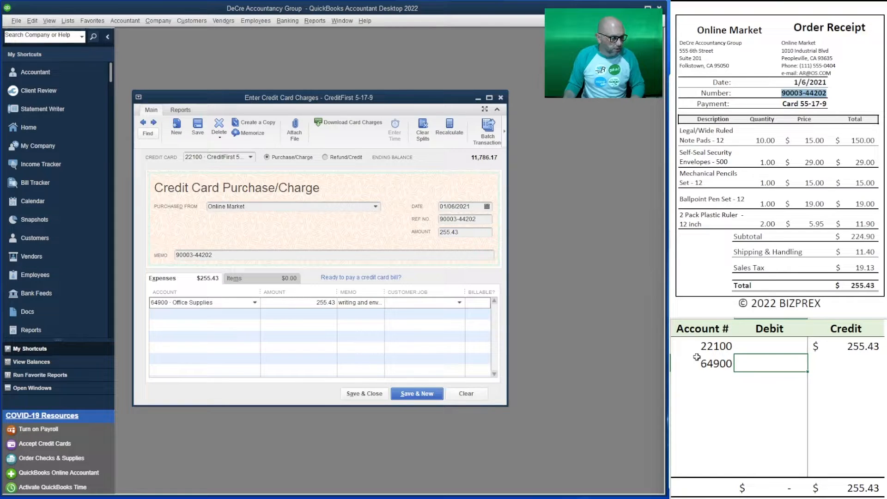
type("255.43")
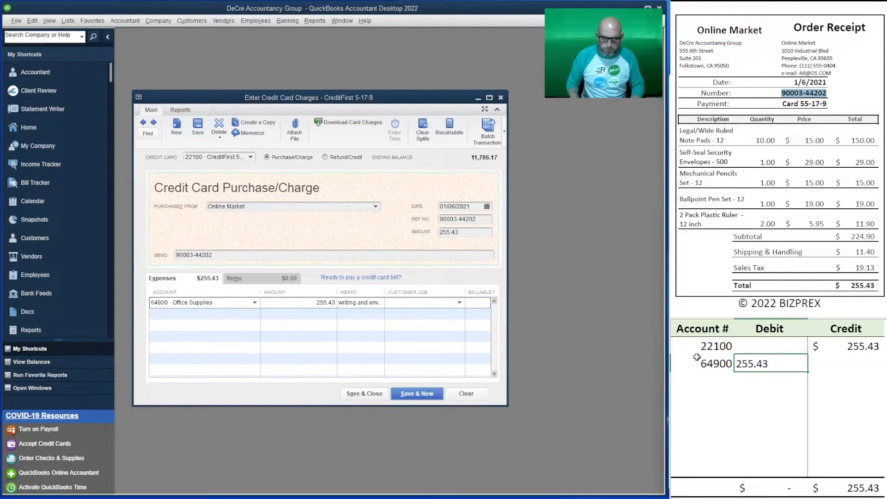
key("Return")
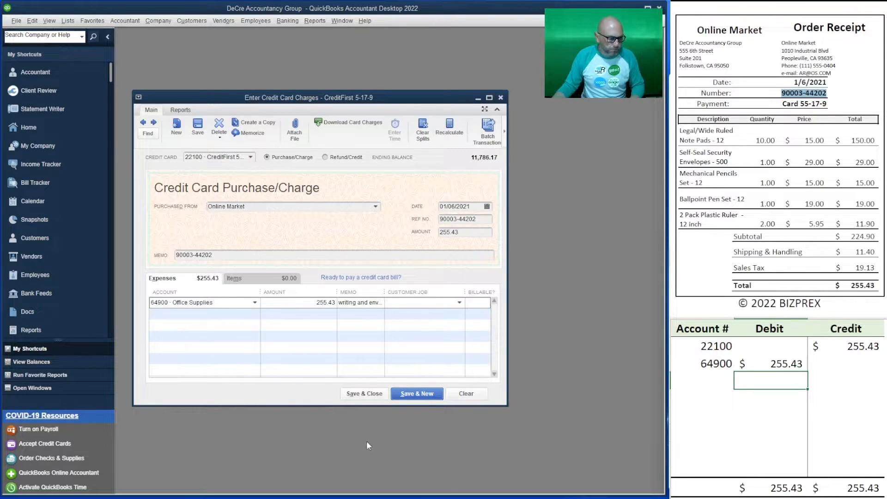
Save the Online Market credit card charge, start a new one, and bring up the receipt dated 1/7/2021.
left_click(408, 397)
scroll(779, 157, "down", 10)
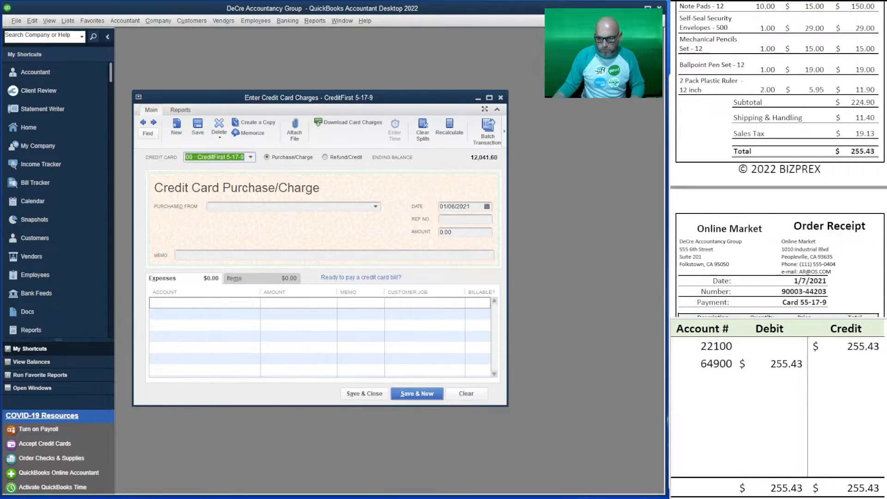
scroll(778, 157, "down", 1)
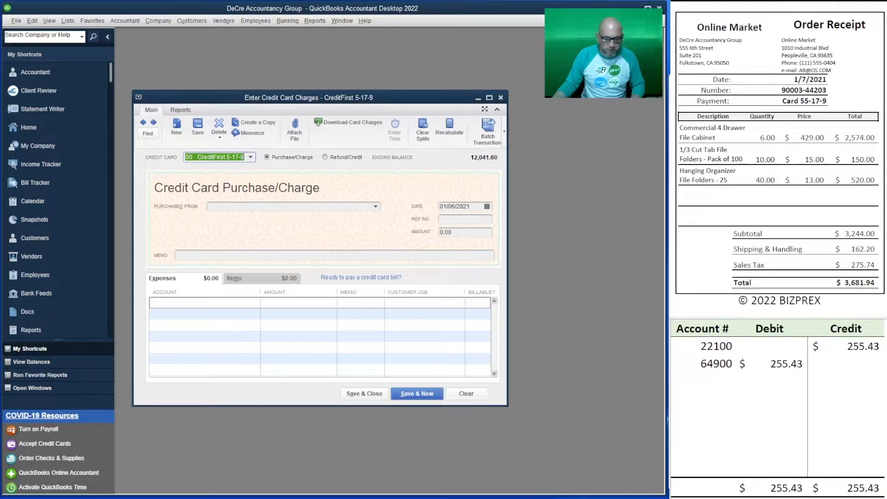
Clear the two debit and credit lines of the previous transaction from the worksheet.
left_click(771, 380)
left_click_drag(841, 357, 694, 345)
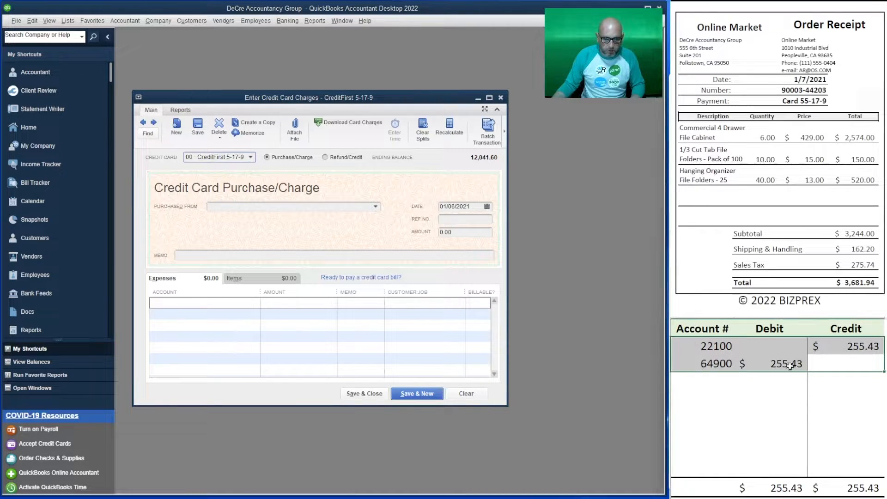
key("Delete")
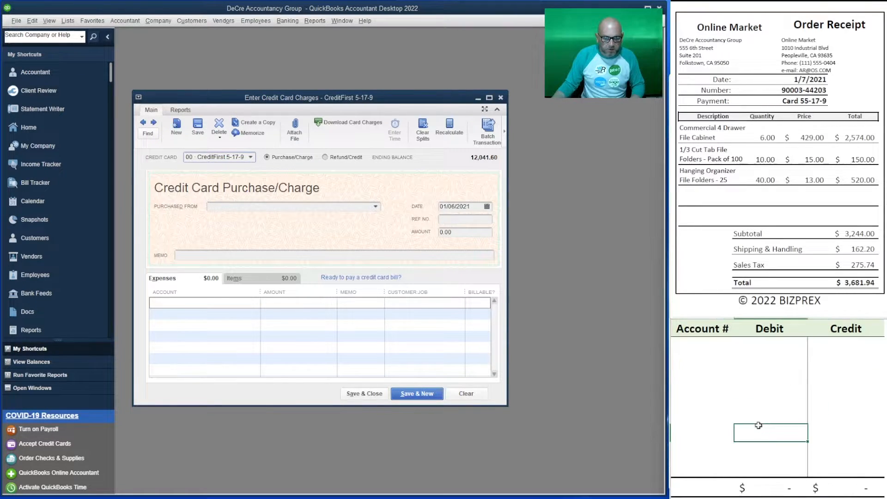
Delete the old cost allocation figures below the debit and credit table in the worksheet.
scroll(758, 426, "down", 3)
scroll(758, 423, "up", 3)
left_click_drag(719, 346, 880, 497)
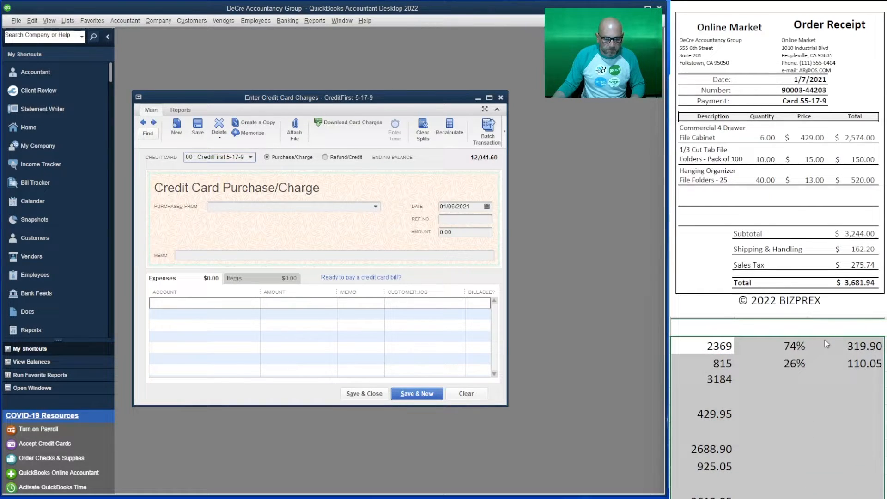
key("Delete")
left_click(778, 396)
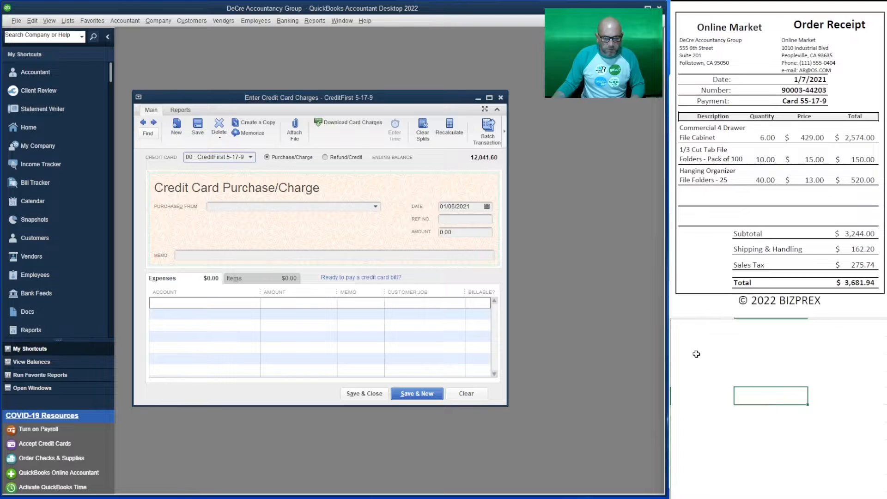
Enter the file cabinet cost 2574 in the cleared area, with the folder costs =150+520 in the cell below.
left_click(701, 352)
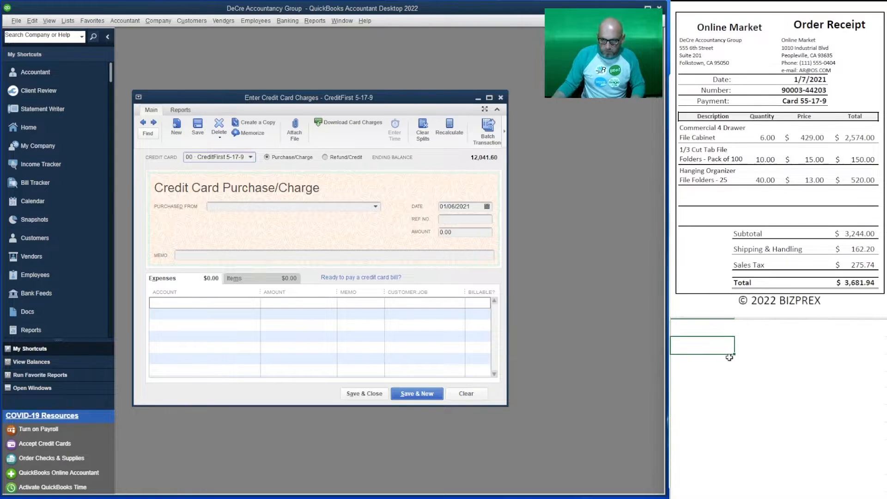
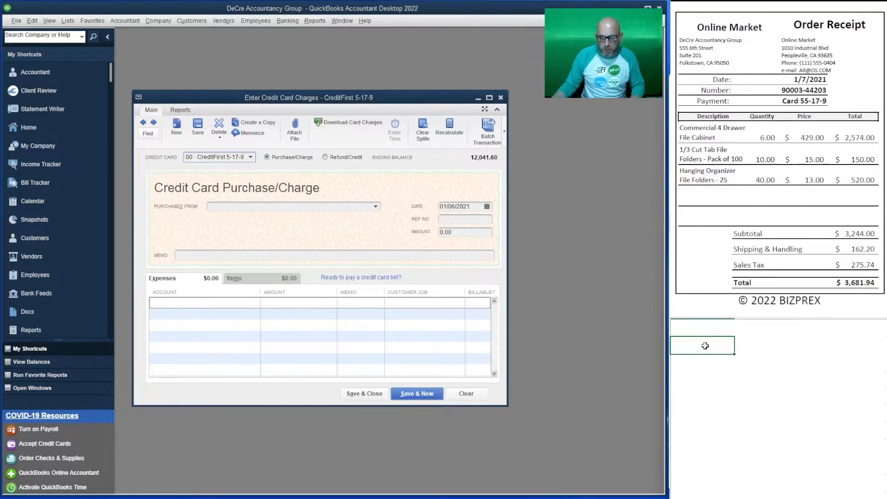
type("2574")
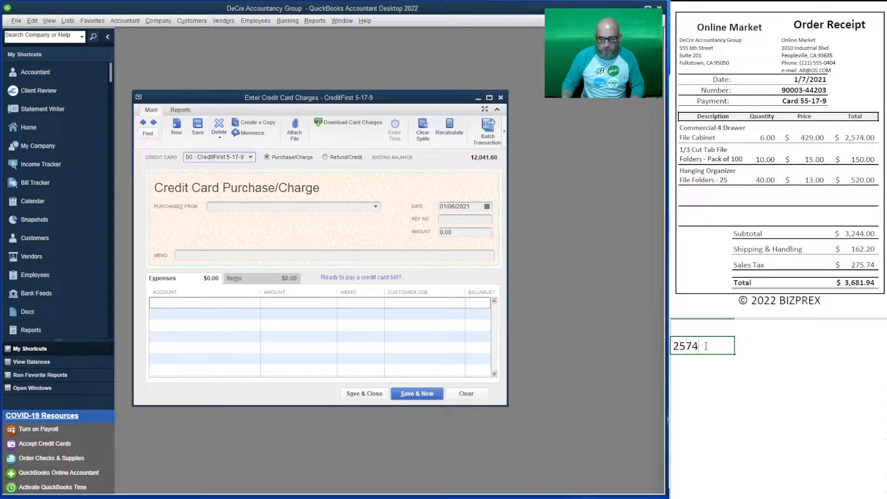
key("Return")
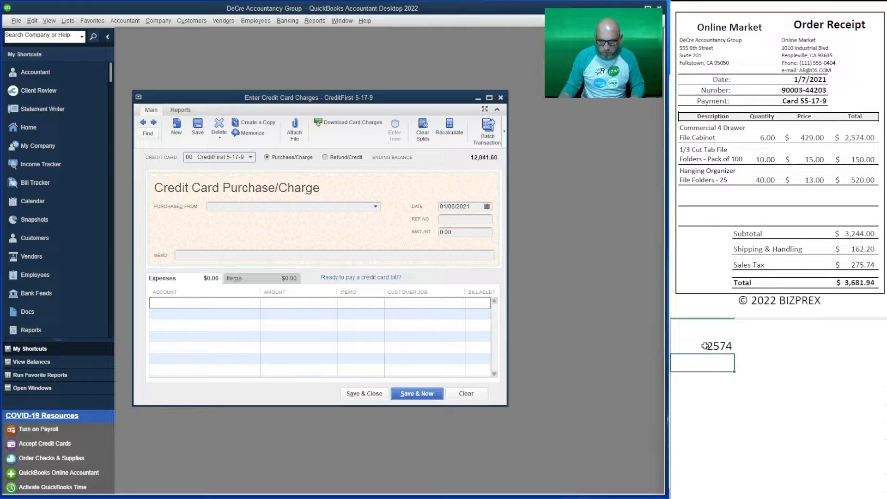
type("=15")
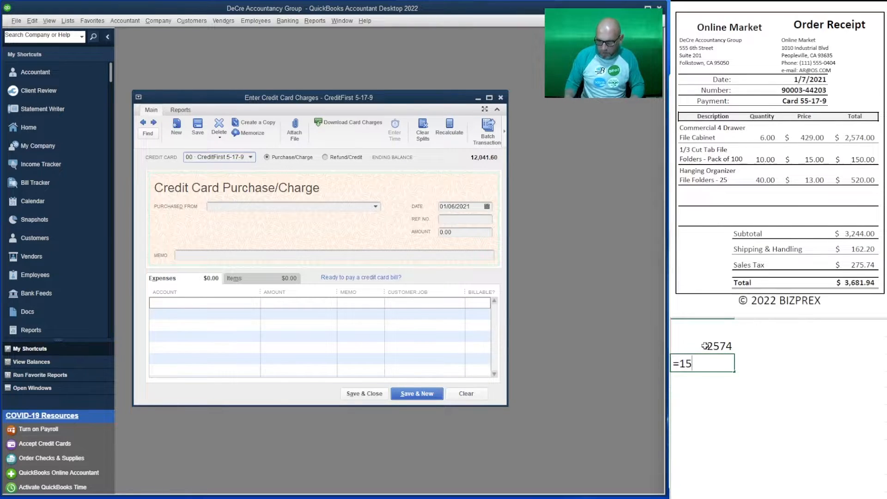
type("0+520")
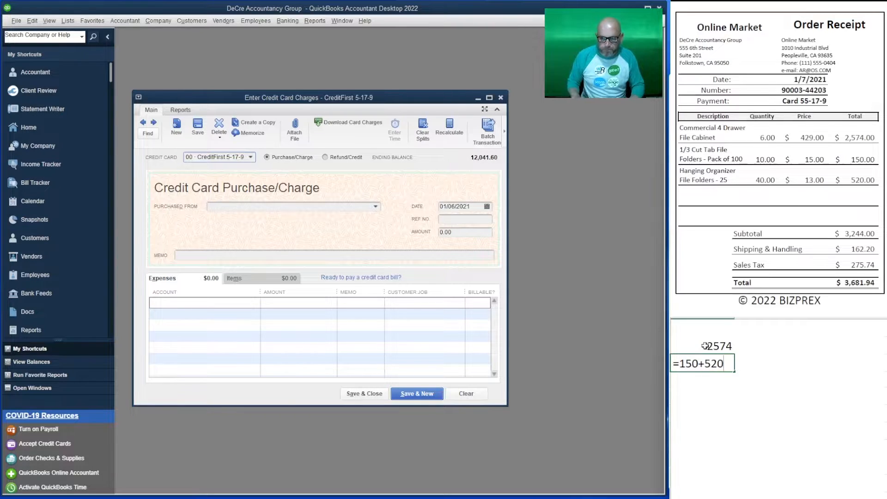
key("Return")
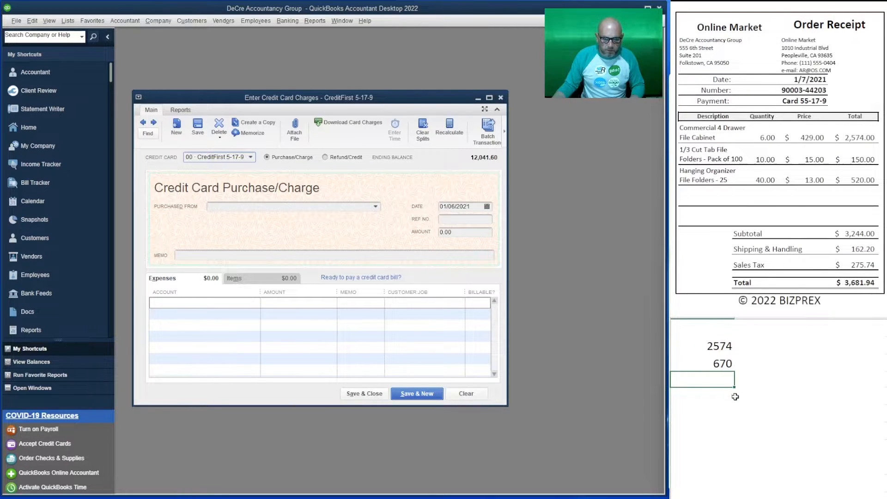
Add the receipt's shipping and sales tax with =162.20+275.74, leaving one blank cell below the folder costs.
left_click(708, 401)
type("=")
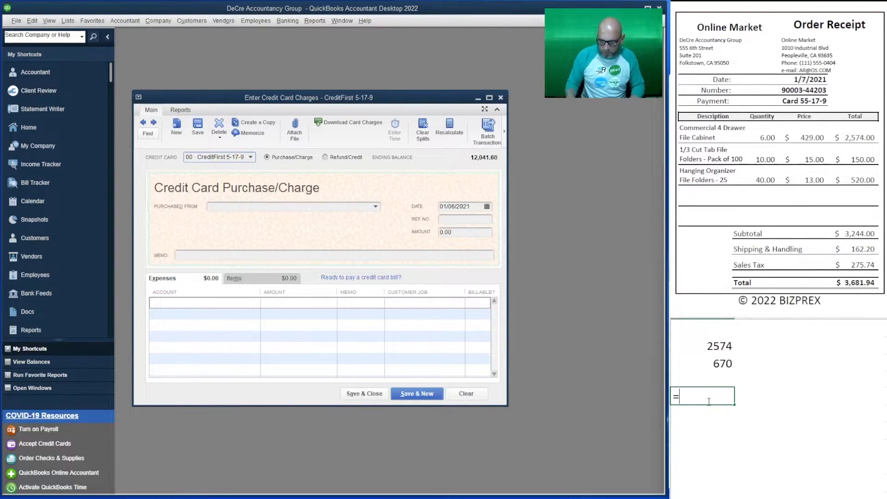
type("162")
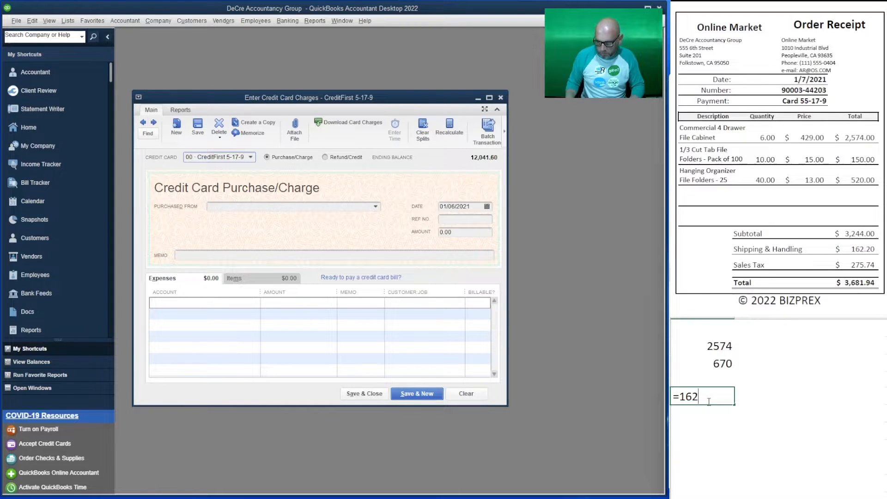
type(".20+")
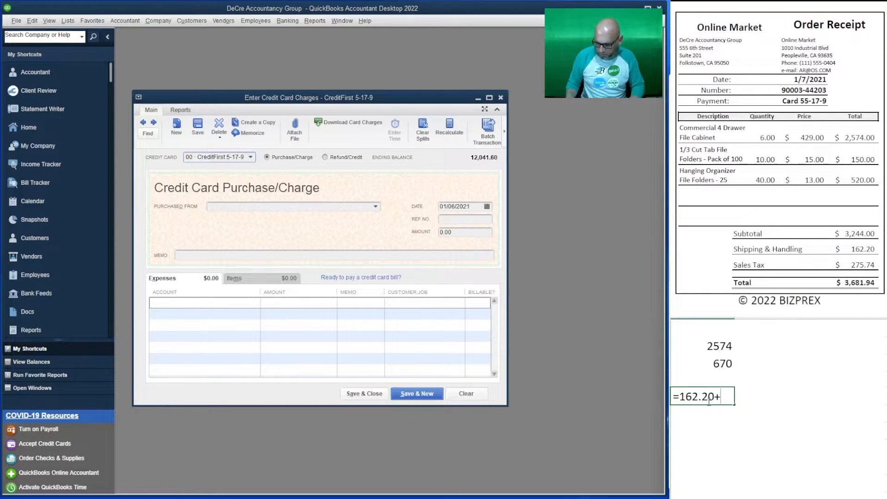
type("275.7")
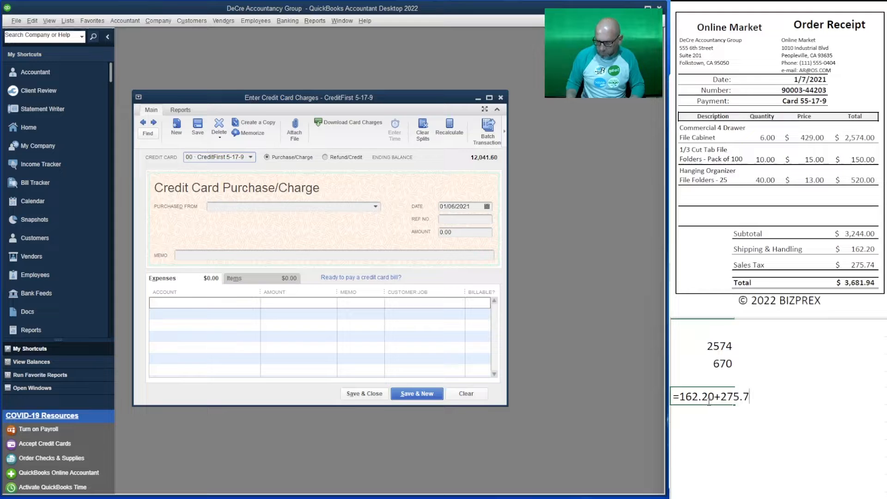
type("4")
key("Return")
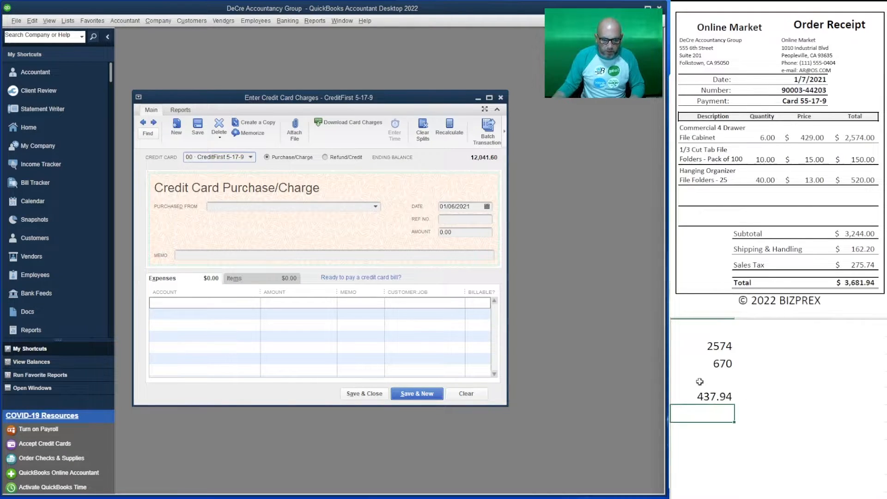
Sum the cabinet and folder costs directly below them, and insert a blank row above the combined shipping and tax amount.
left_click(782, 352)
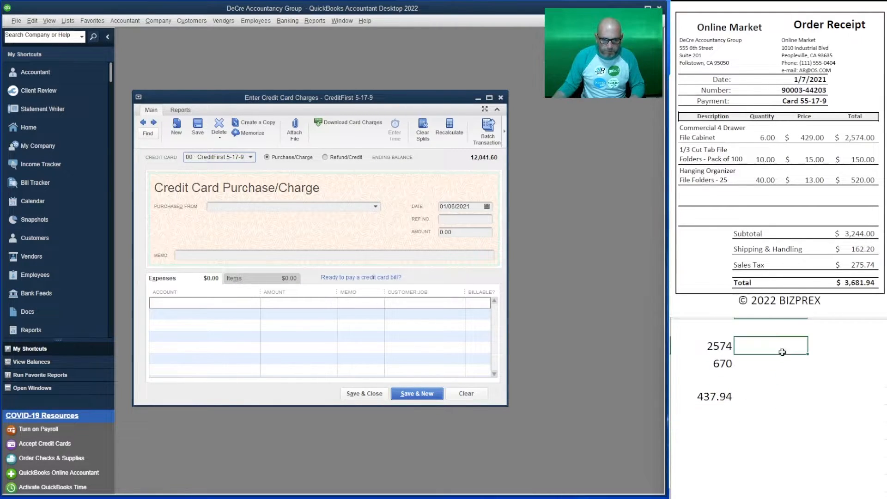
left_click(717, 379)
type("=su")
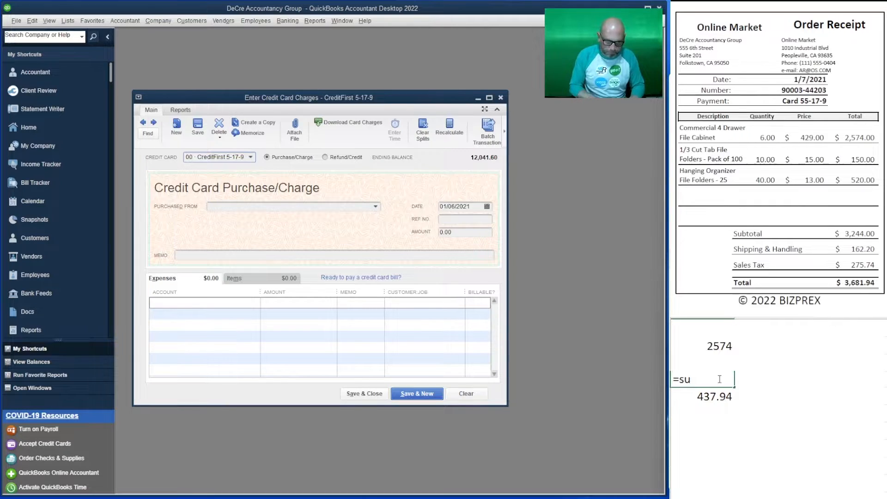
type("m(")
key("Up")
key("shift+Up")
key("Return")
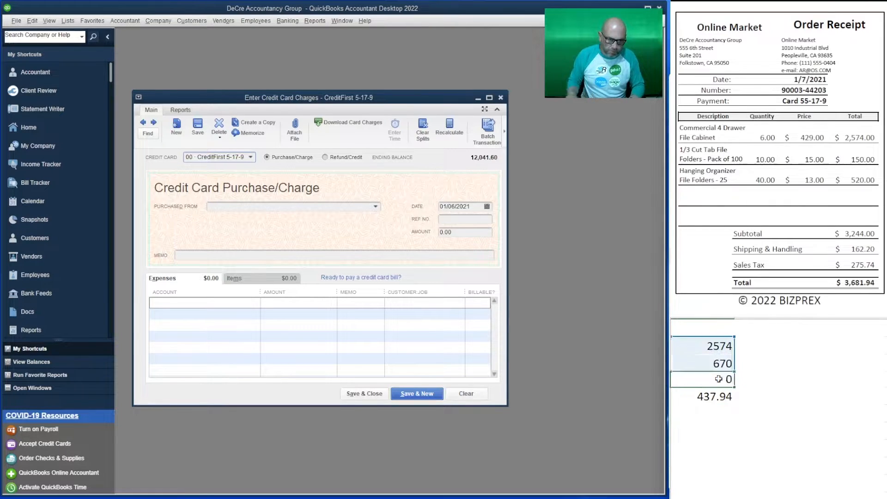
key("Tab")
left_click(667, 397)
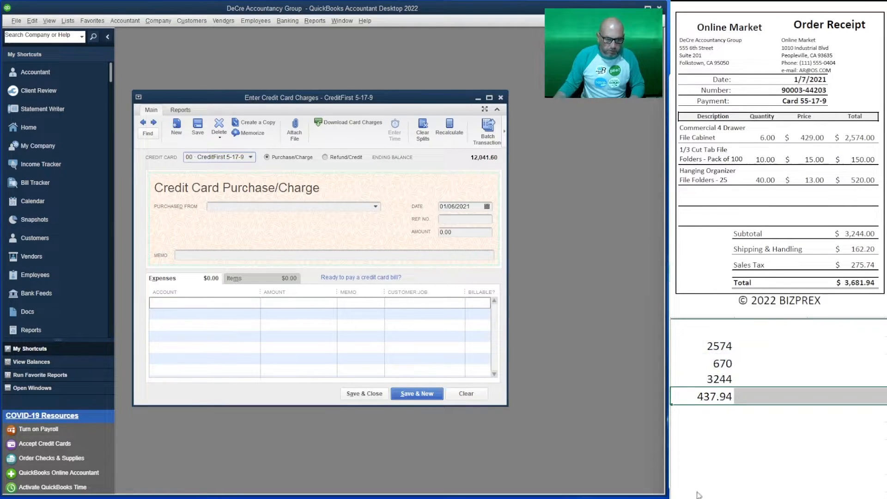
key("ctrl+shift+plus")
Calculate the file cabinets' share beside their cost by dividing A29 by the subtotal in A31.
left_click(779, 349)
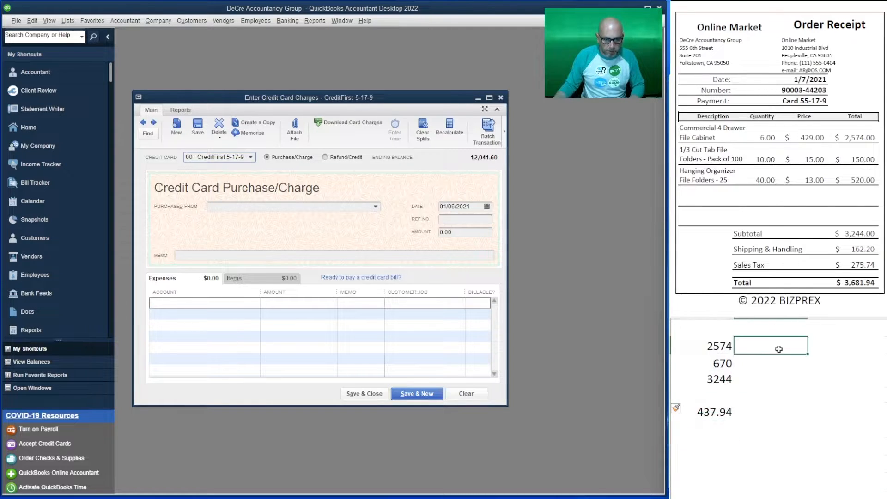
type("=")
key("Left")
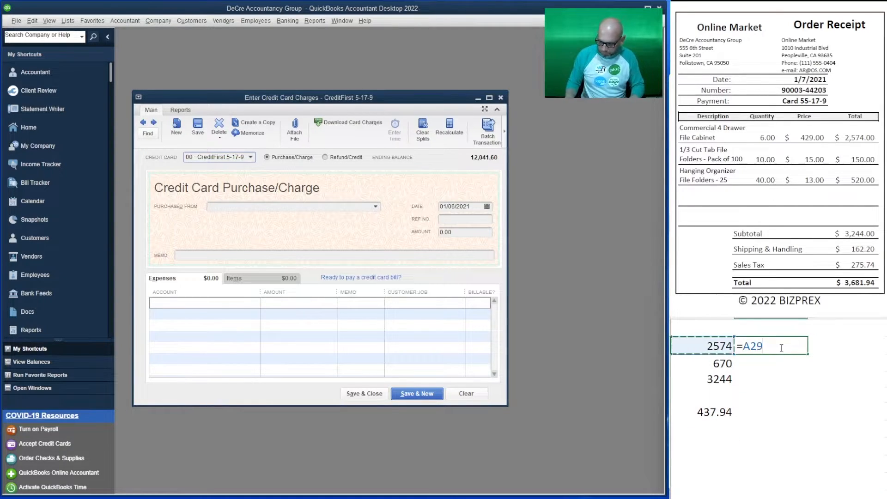
type("/")
key("Down")
key("Down")
key("Tab")
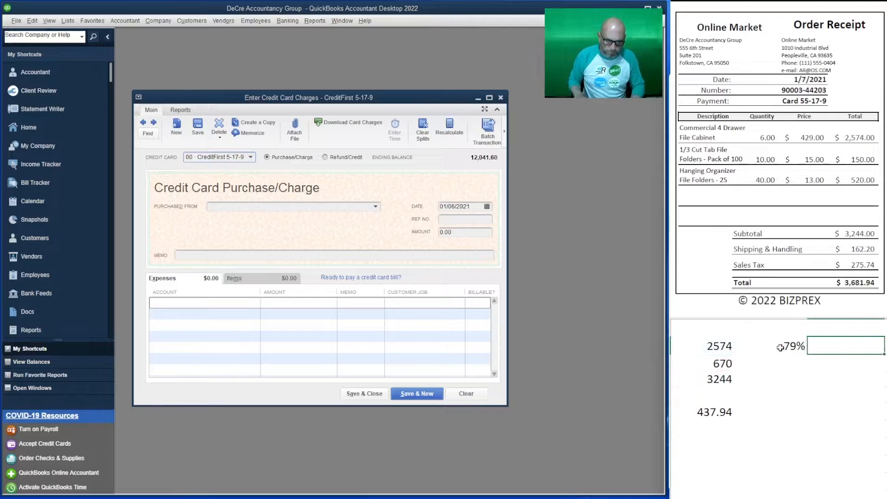
Calculate the folders' share beside their cost by dividing A30 by the subtotal in A31.
key("Return")
type("=")
key("Left")
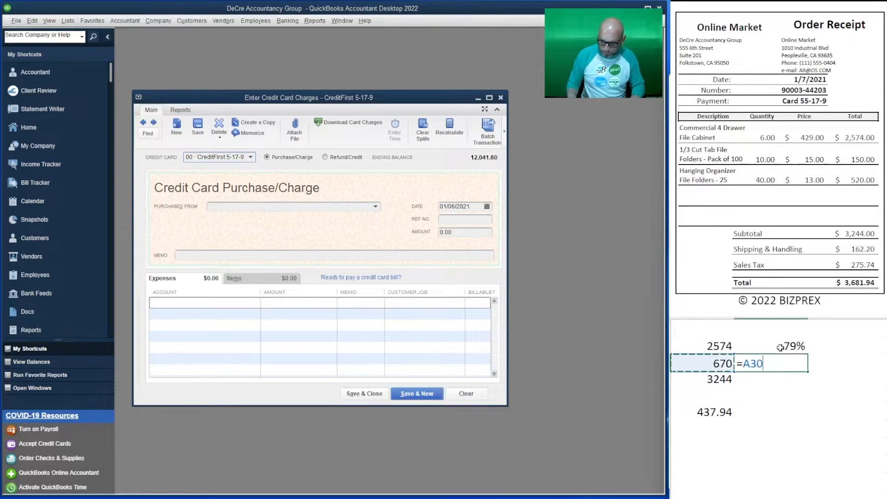
type("/")
key("Down")
key("Tab")
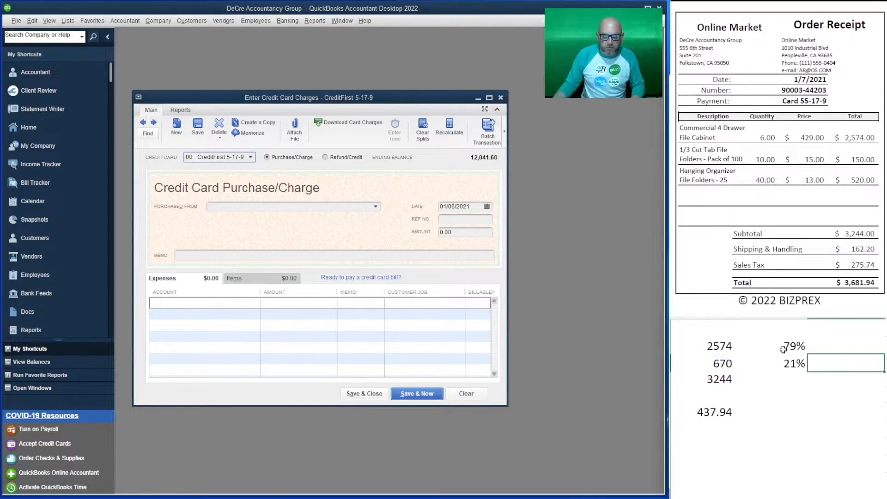
left_click(780, 348)
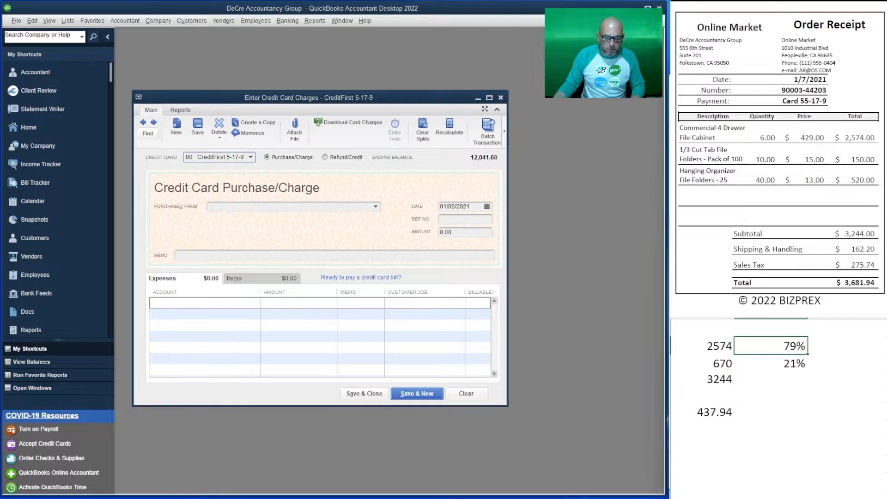
left_click(776, 414)
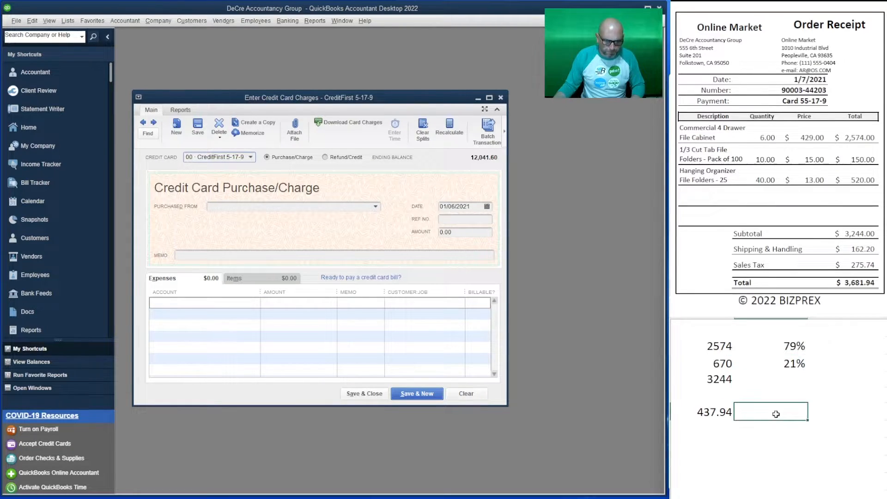
left_click(786, 351)
key("F2")
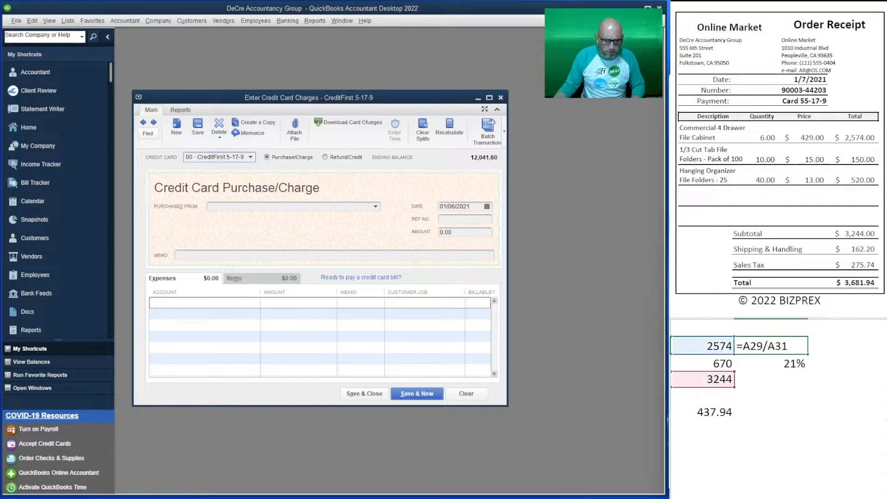
type("r")
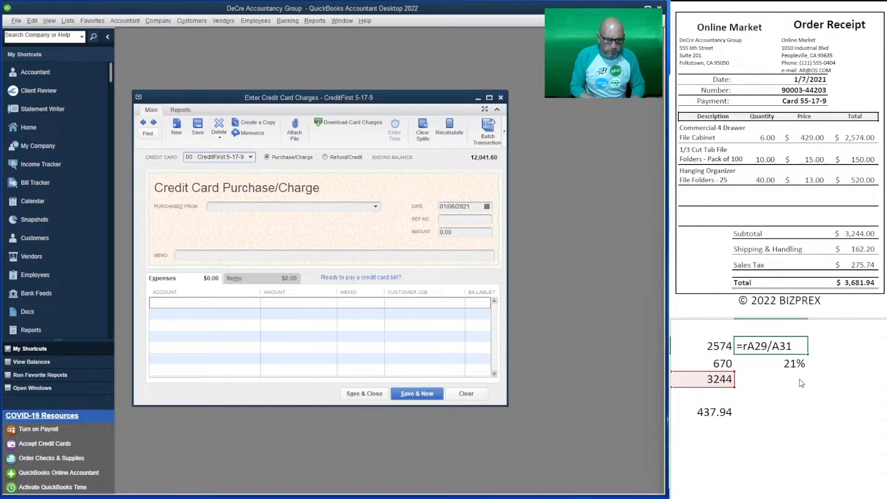
type("ound(")
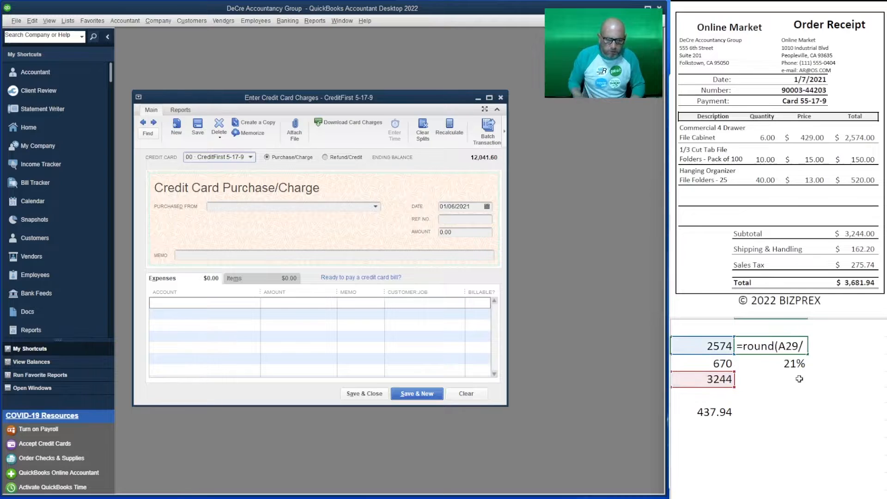
key("BackSpace")
key("BackSpace")
key("BackSpace")
key("BackSpace")
key("BackSpace")
key("BackSpace")
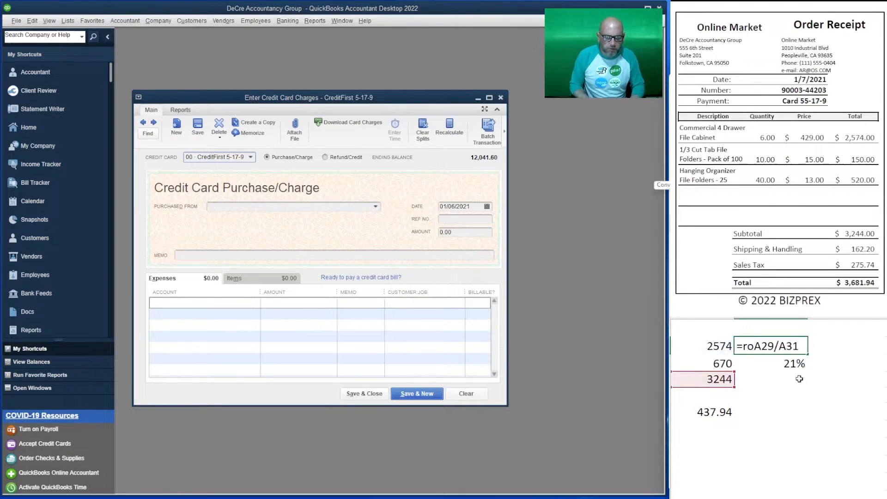
Calculate the file cabinets' portion of shipping and tax in C29 by rounding A33*B29 to two decimals.
key("Tab")
type("=round(")
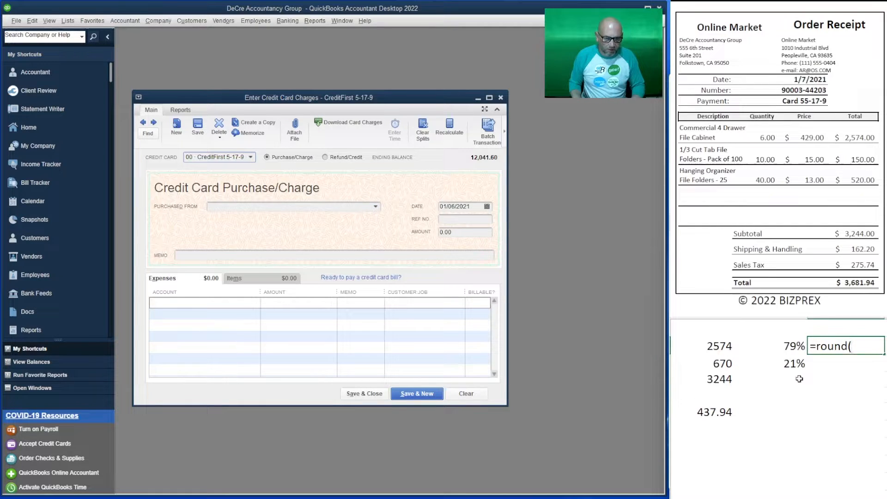
key("Down")
key("Left")
key("Left")
key("Down")
key("Down")
key("Down")
type("*")
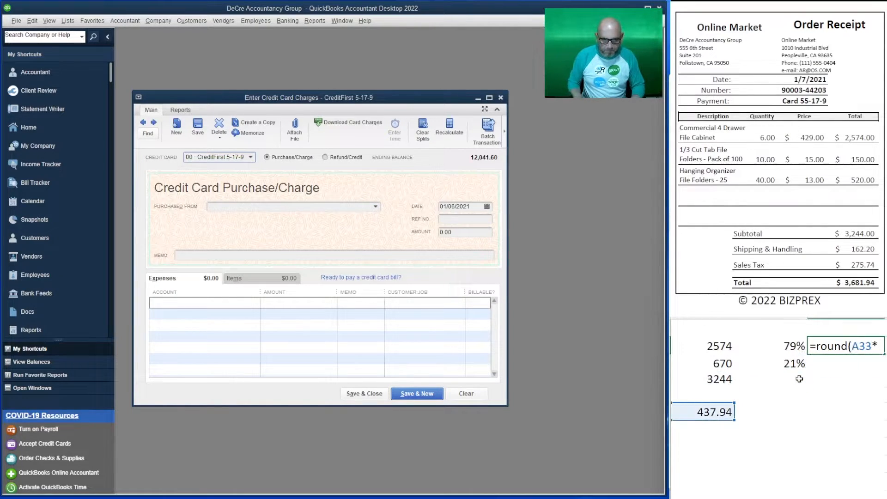
key("Left")
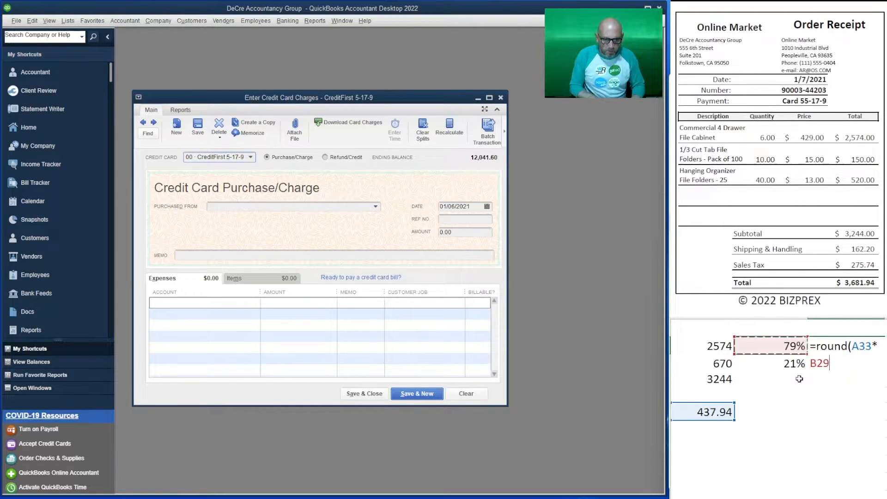
type(",2")
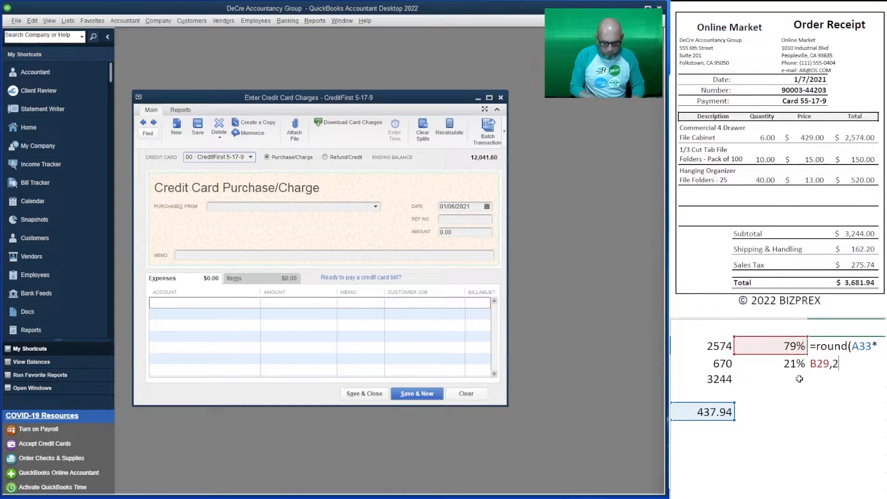
key("Return")
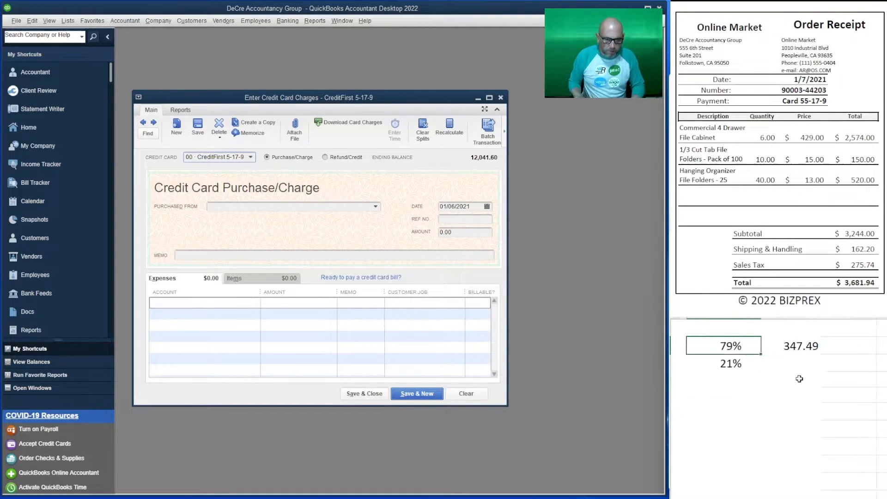
Calculate the folders' portion of shipping and tax in C30 by subtracting C29 from the combined amount in A33.
left_click(800, 379)
key("Right")
key("Up")
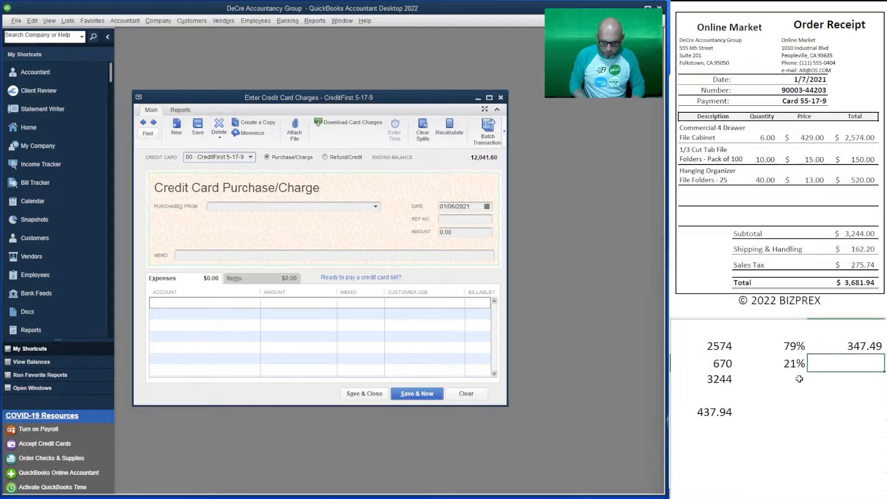
type("=")
key("Up")
key("Down")
key("Down")
key("Down")
key("Down")
key("Left")
key("Left")
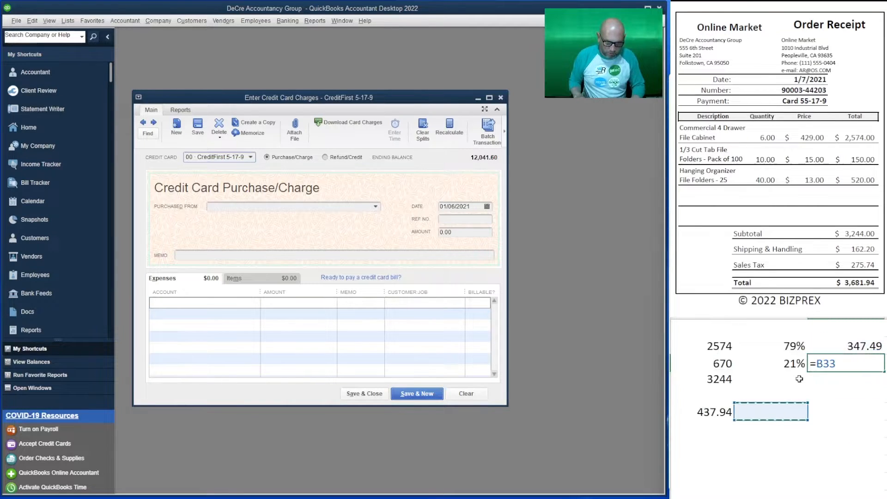
type("-")
key("Up")
key("Return")
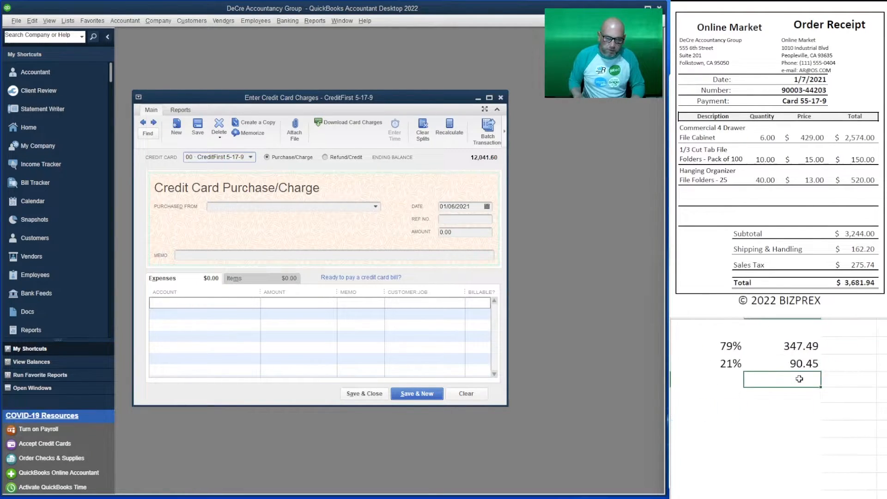
Add the file cabinets' cost in A29 and their allocated shipping and tax in C29, placing the formula in A35.
key("Left")
key("Left")
key("Down")
key("Down")
key("Down")
key("Down")
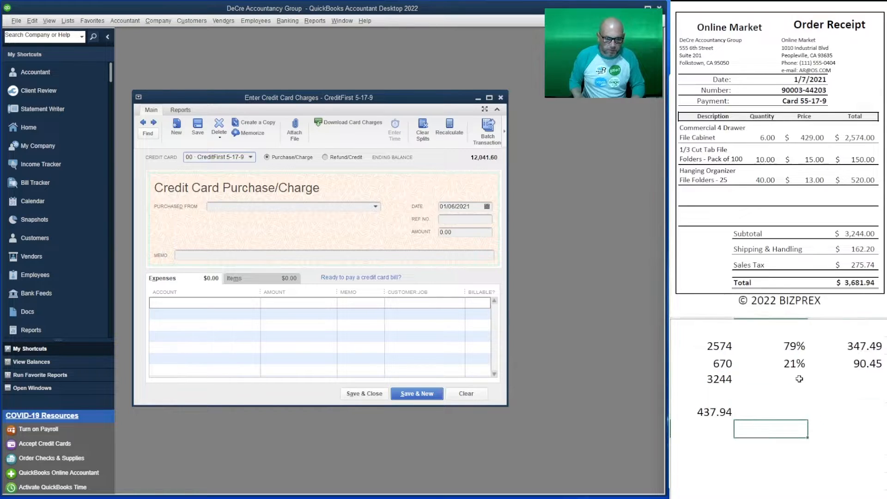
type("=")
key("Up")
key("Up")
key("Up")
key("Up")
key("Up")
key("Up")
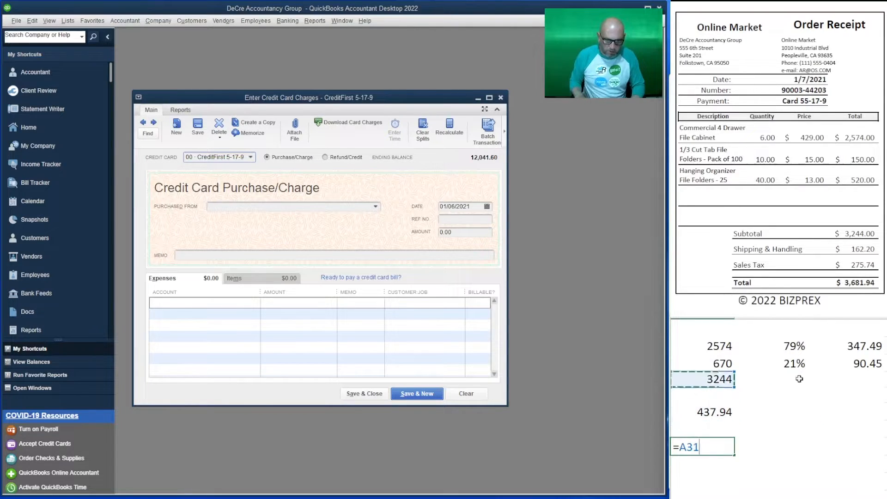
type("+")
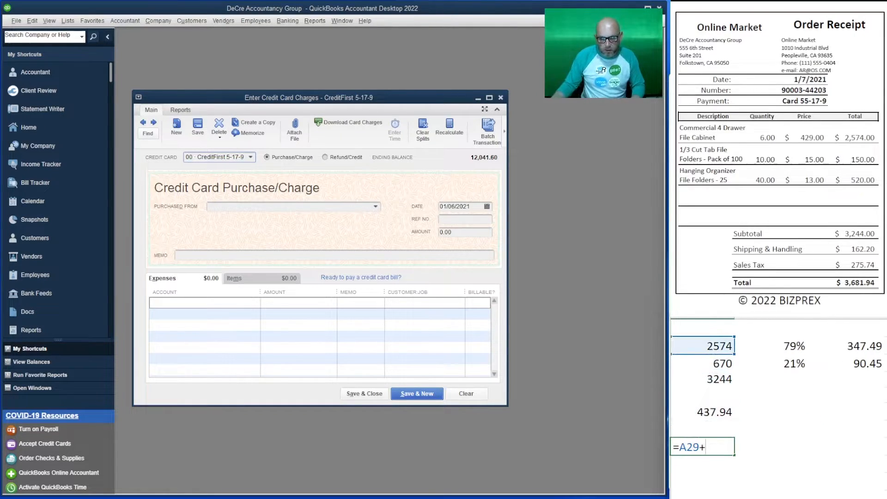
left_click(859, 343)
key("Return")
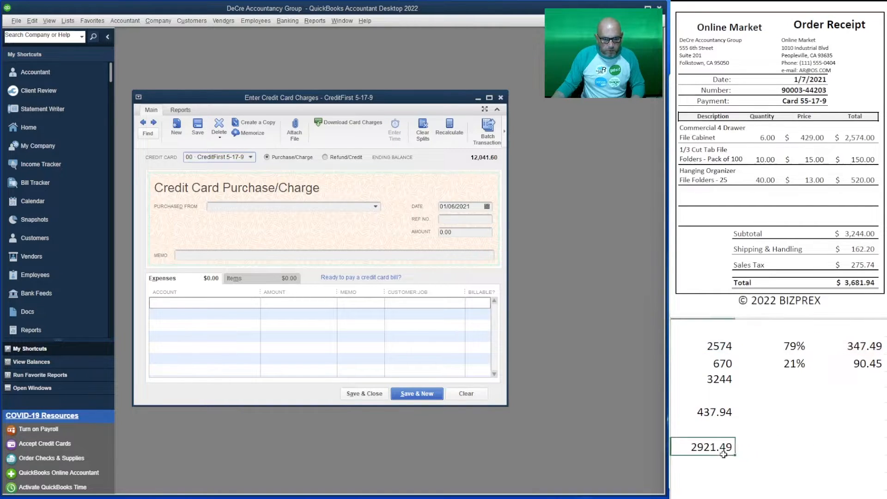
Add the folders' cost in A30 and their allocated shipping and tax in C30, directly below the cabinets' full cost.
type("=")
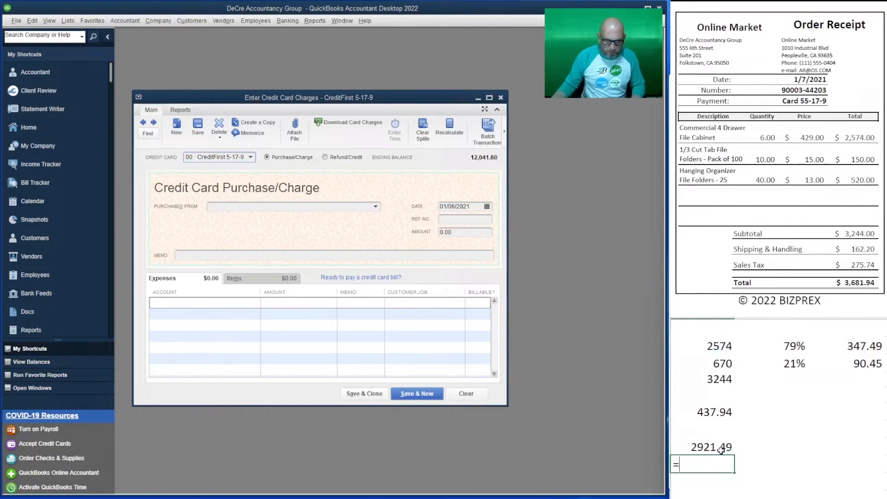
left_click(724, 363)
type("+")
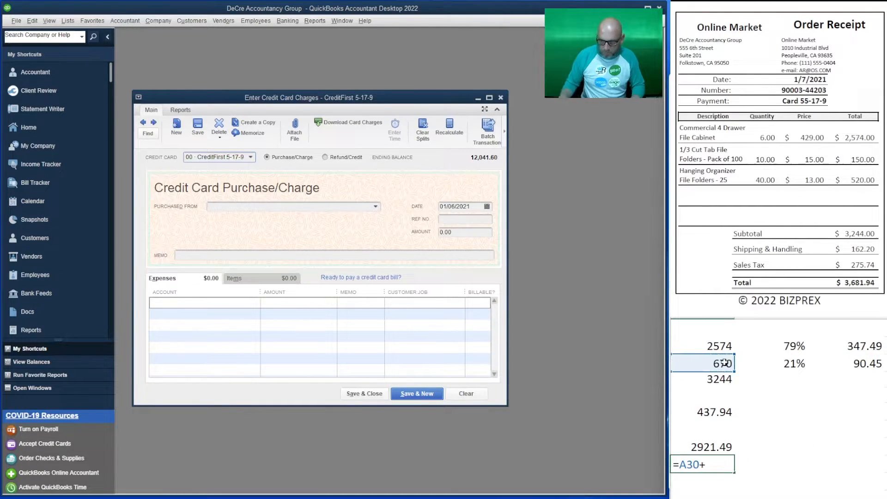
left_click(858, 365)
key("Tab")
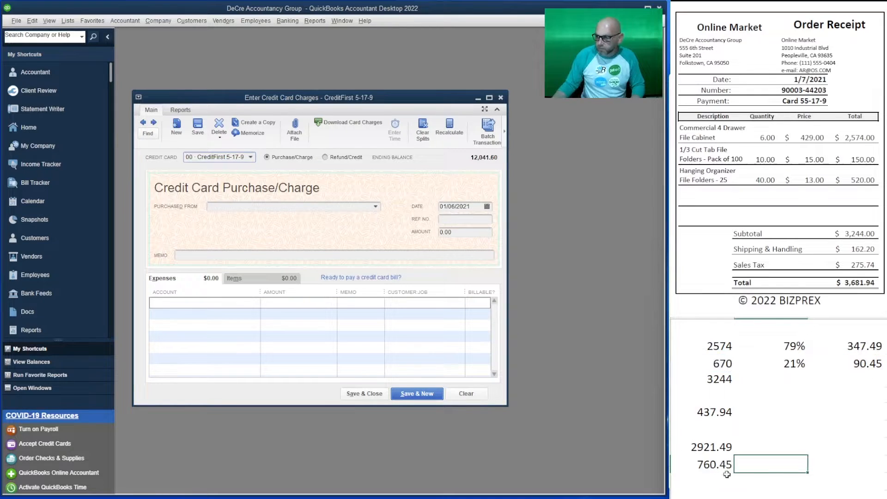
Sum the cabinets' and folders' full costs in the cell directly below them.
left_click(772, 446)
left_click(724, 487)
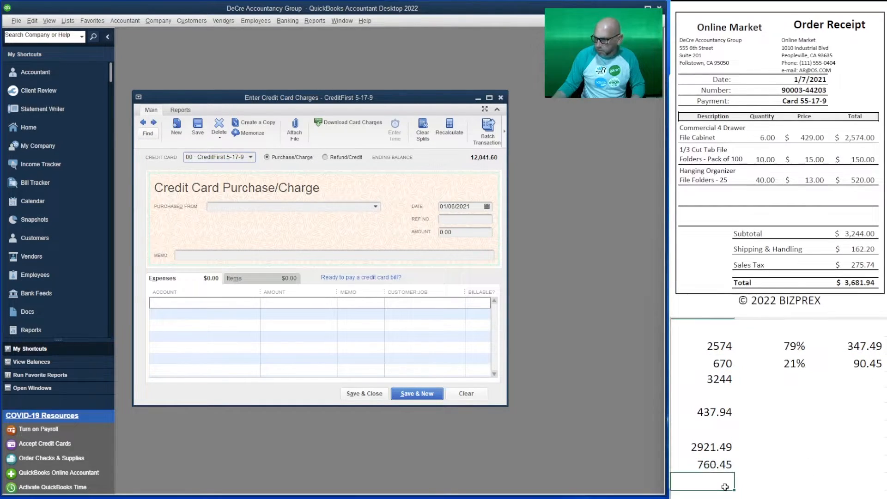
type("=su")
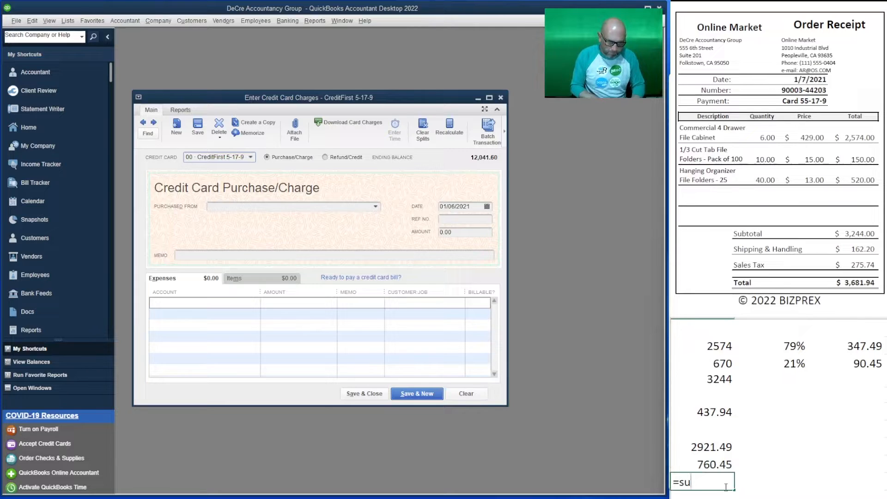
type("m(")
key("Up")
type(".")
key("Up")
key("Tab")
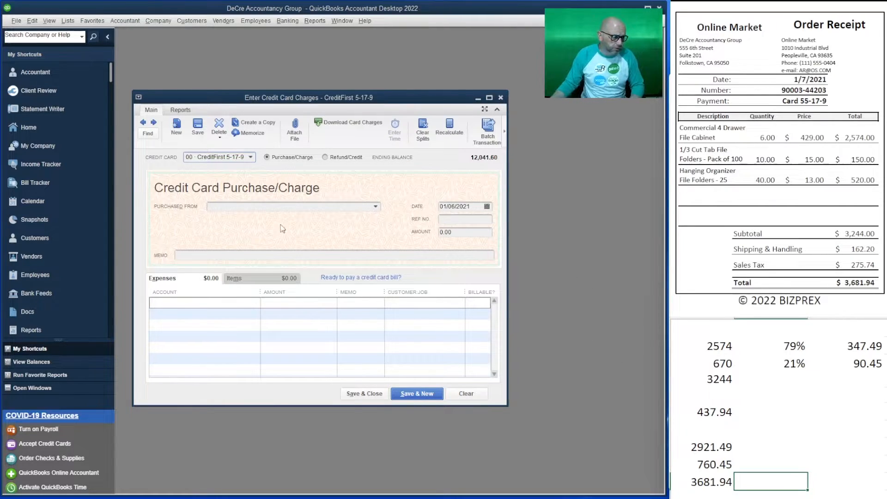
In the QuickBooks credit card charge, set the vendor to Online Market and the date to 01/07/2021.
left_click(291, 207)
type("o")
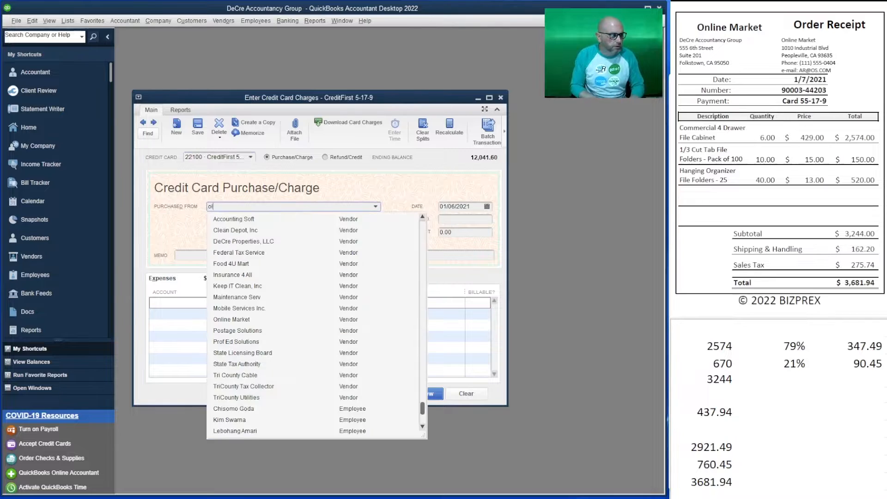
type("nline Market")
key("Tab")
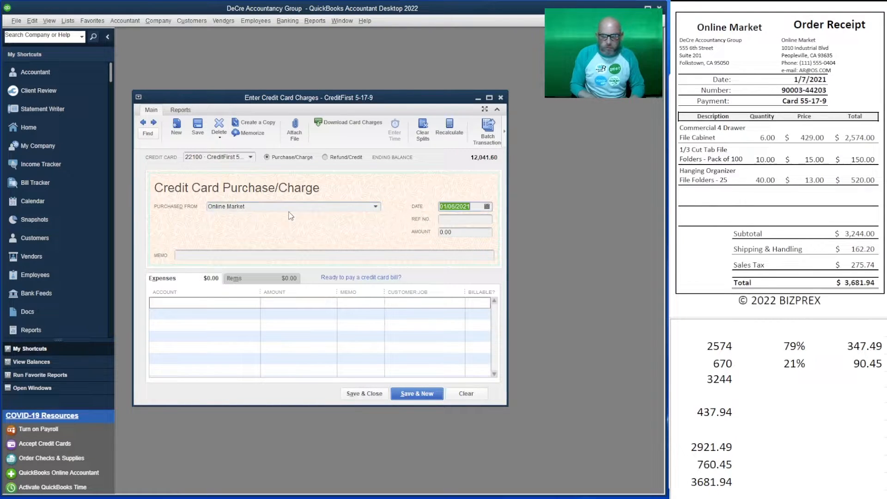
type("1/07/2021")
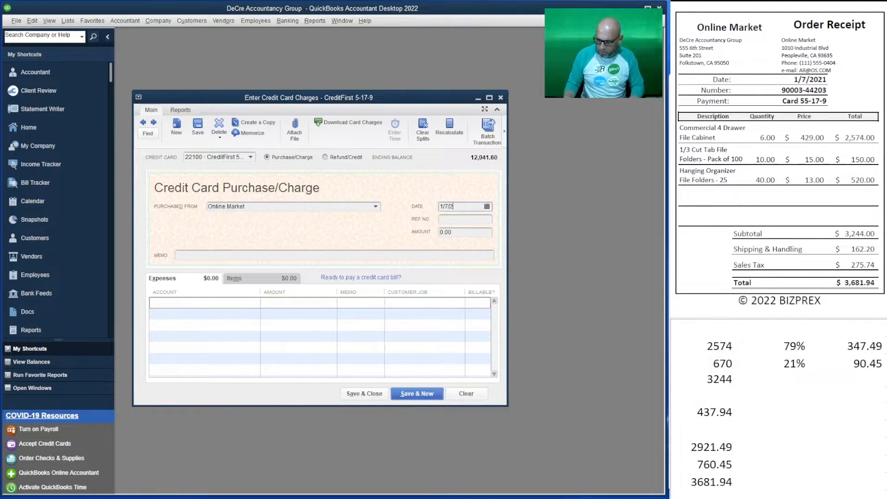
key("Tab")
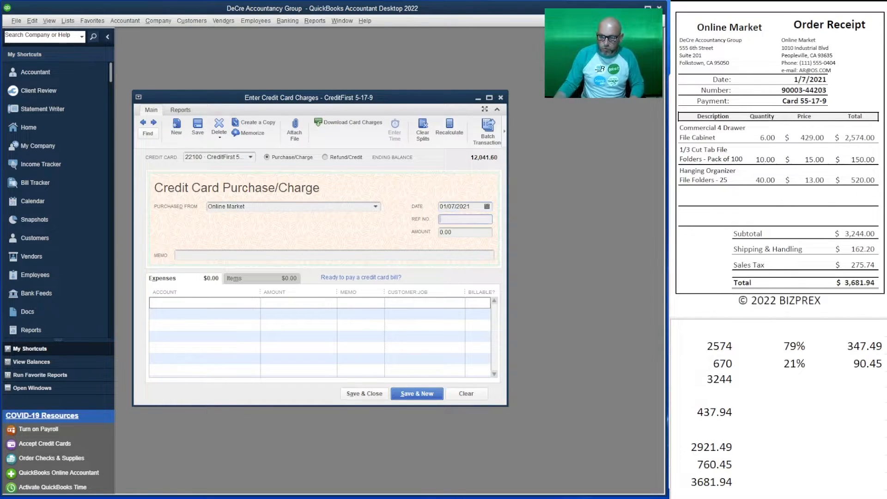
Copy the order number from the receipt into the charge's reference number.
left_click_drag(827, 90, 781, 90)
key("ctrl+c")
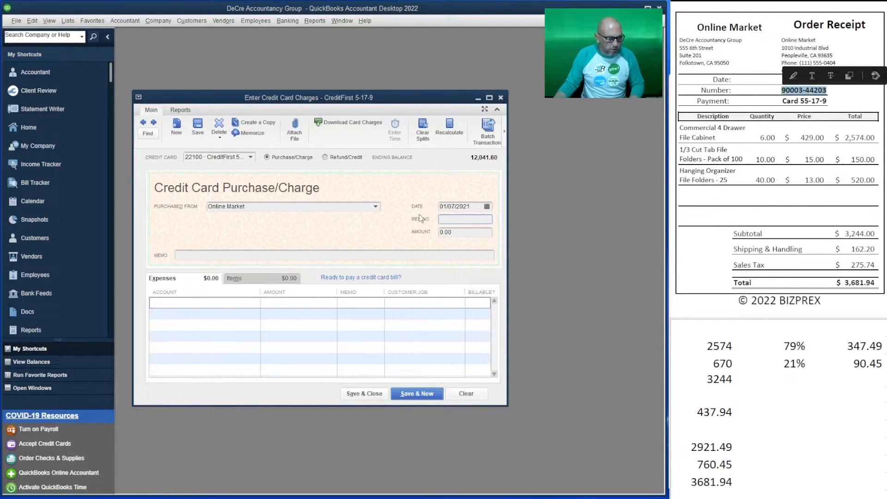
left_click(421, 218)
key("ctrl+v")
key("Tab")
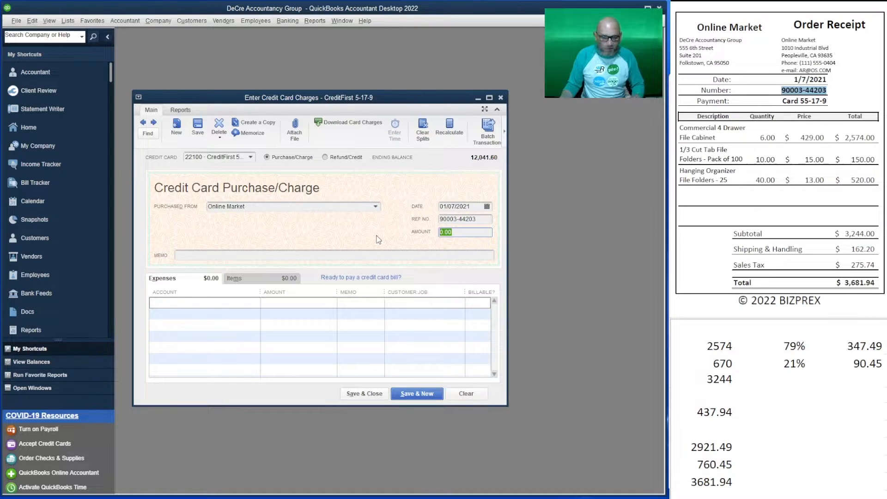
Set the charge amount to 3681.94 and paste the receipt's order number as the memo.
type("3681.94")
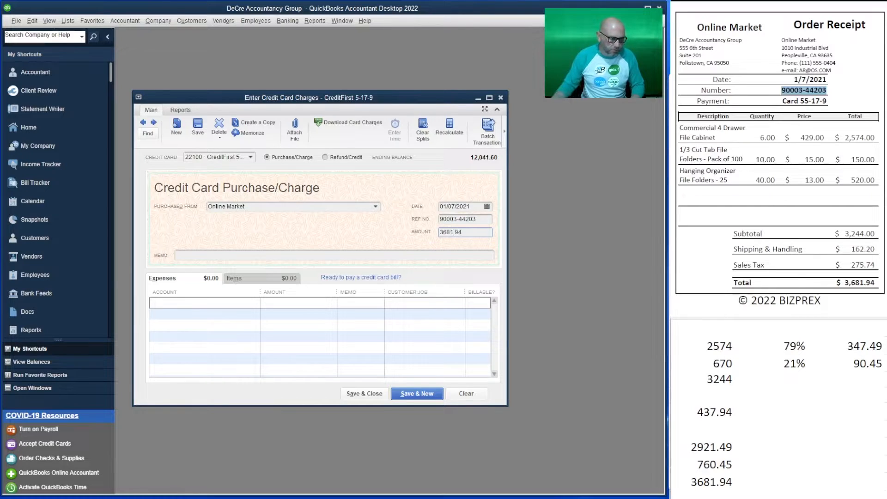
key("Tab")
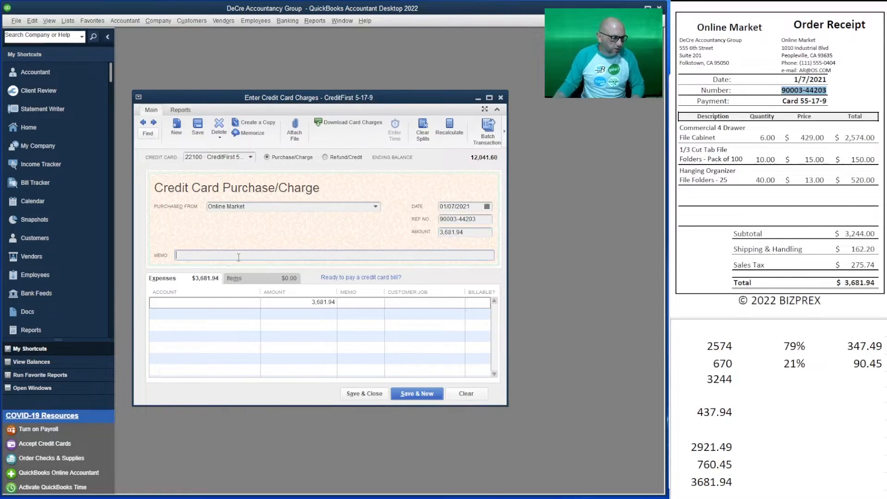
key("ctrl+v")
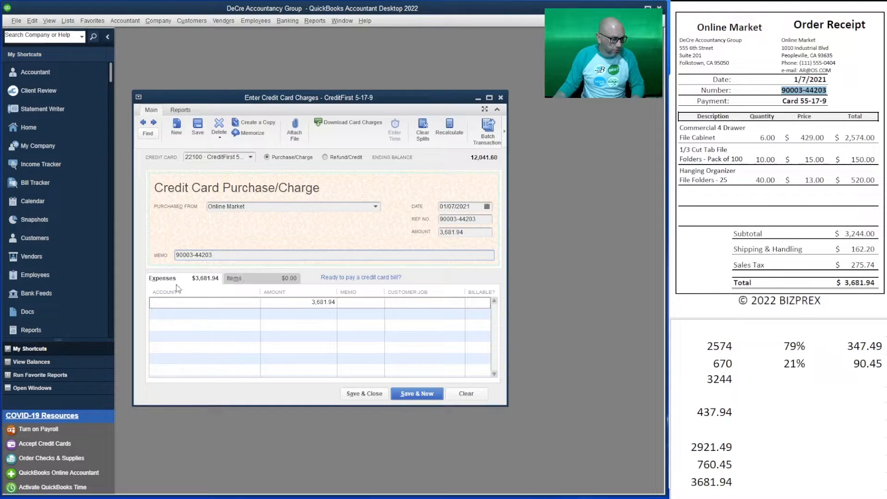
Assign the first expense line to the account 15000 Furniture and Equipment.
left_click(202, 303)
type("Furniture and Equipment")
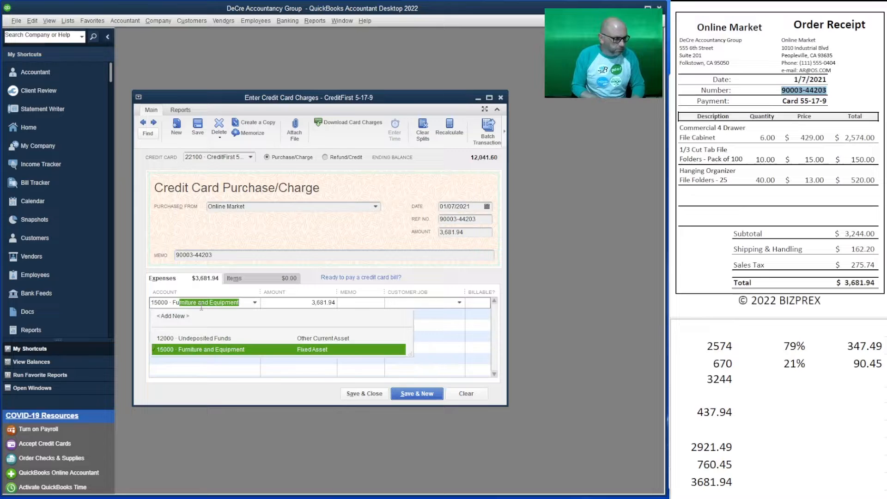
key("Tab")
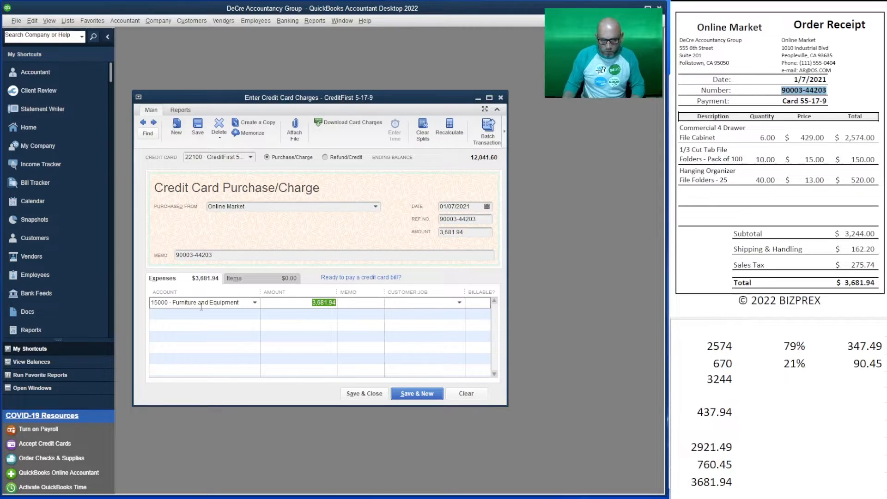
Set the Furniture and Equipment line's amount to 2921.49 and its memo to "file cabinets".
type("2,")
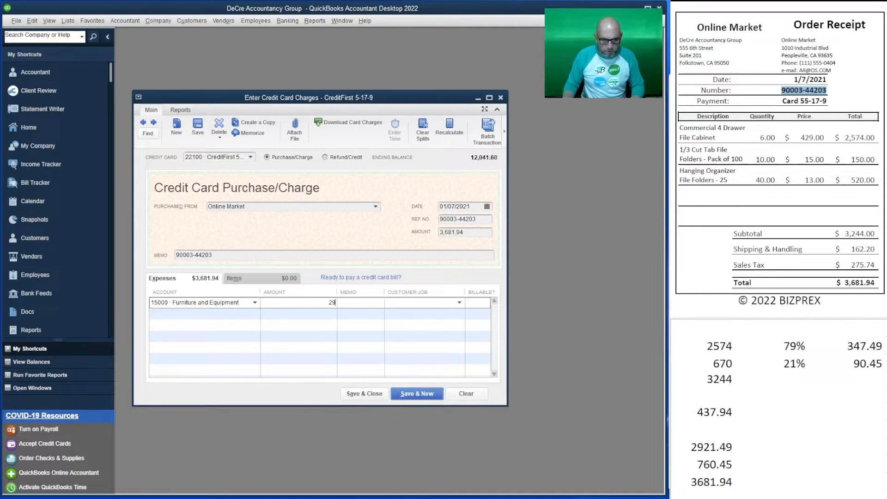
type("921.49")
key("Tab")
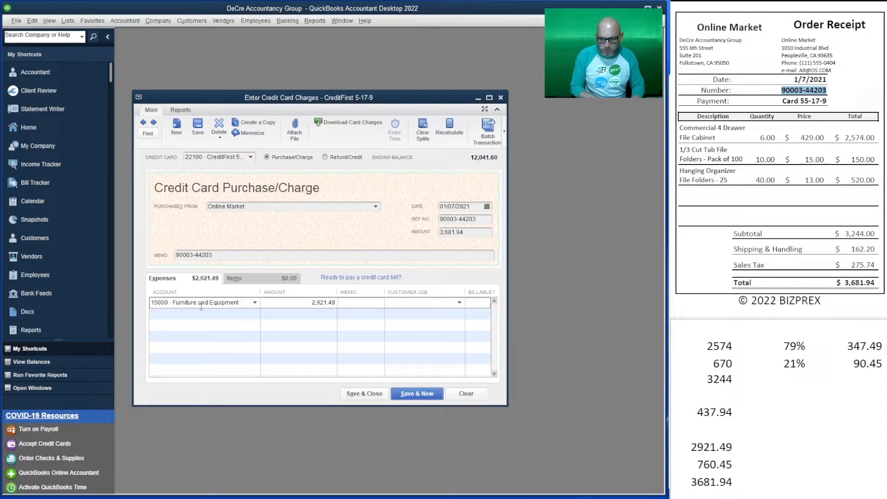
type("fil")
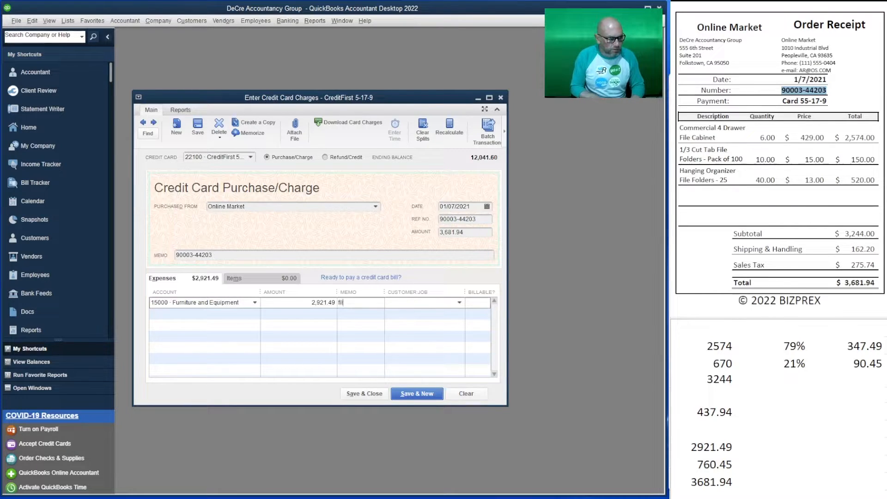
type("e ca")
type("nets")
key("Tab")
key("Tab")
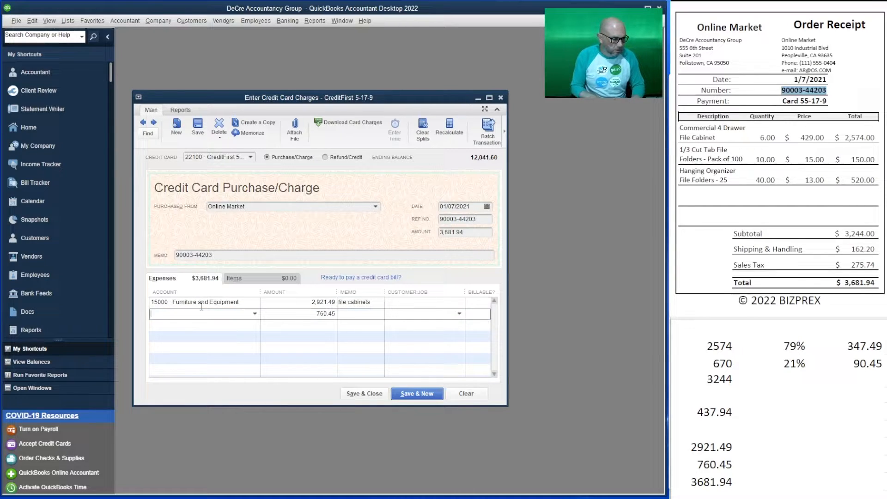
Assign the second expense line to the account 64900 Office Supplies with the memo "file folders".
type("64900 · Office Supplies")
key("Tab")
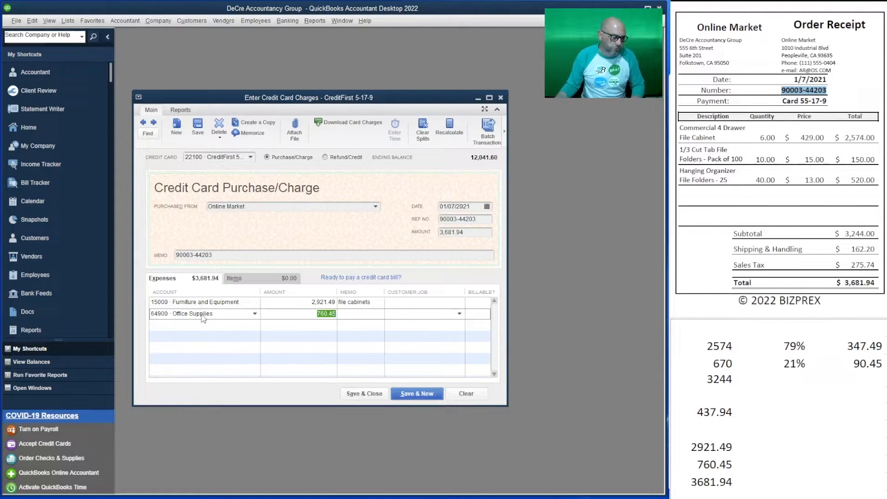
left_click(375, 317)
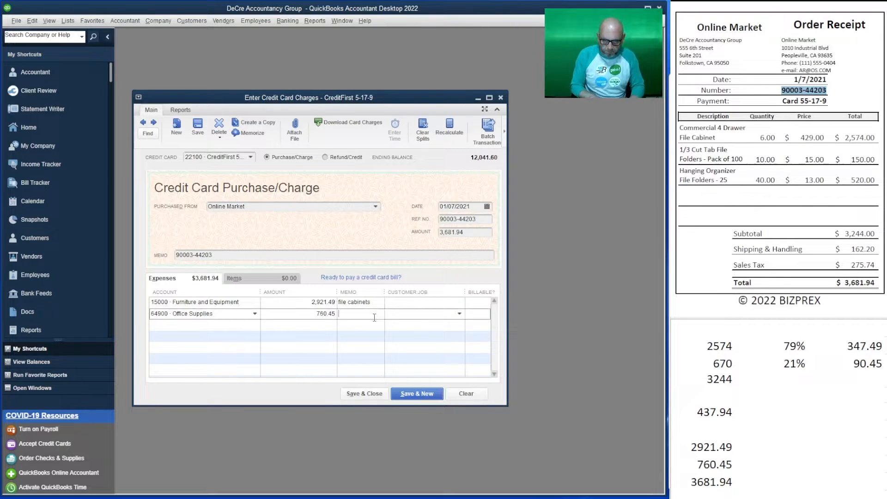
type("file folder")
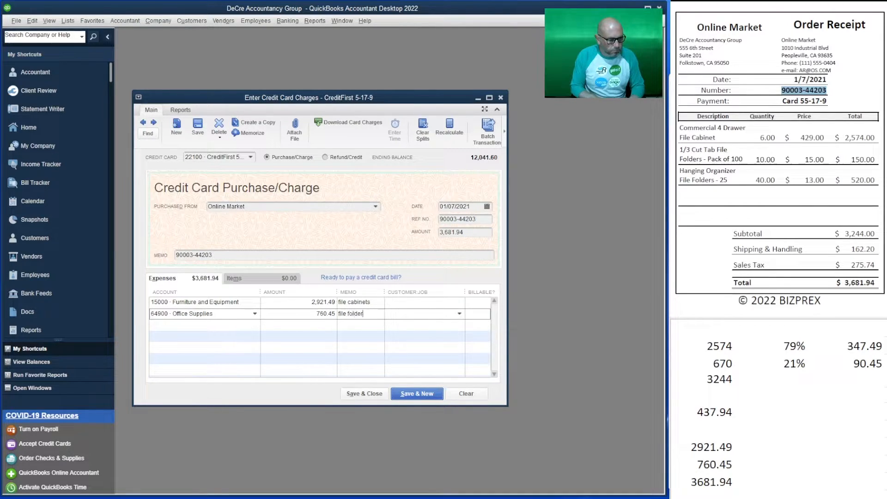
type("s")
key("Tab")
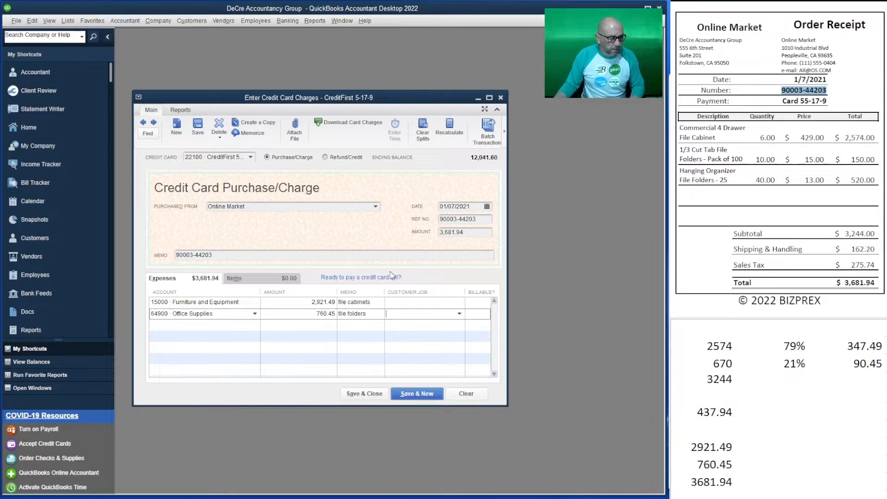
In the spreadsheet's debit and credit table, enter account 22100 with a credit of 3681.94.
left_click(788, 481)
scroll(810, 403, "up", 5)
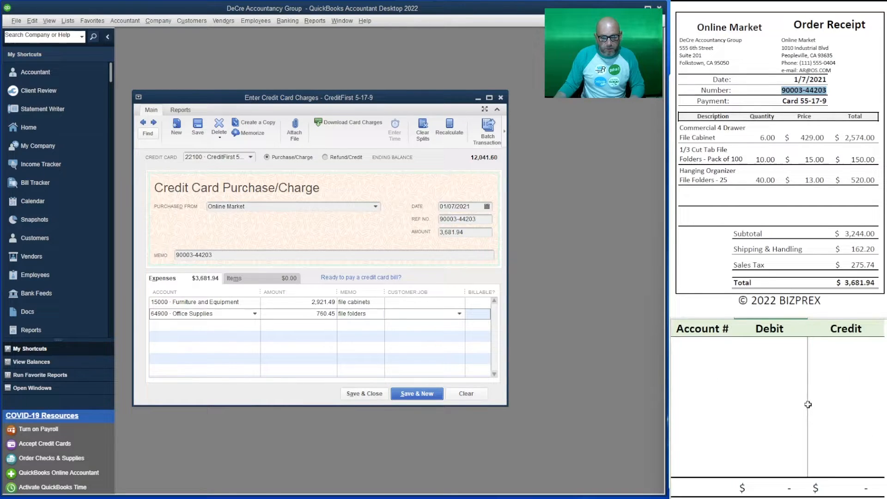
left_click(704, 344)
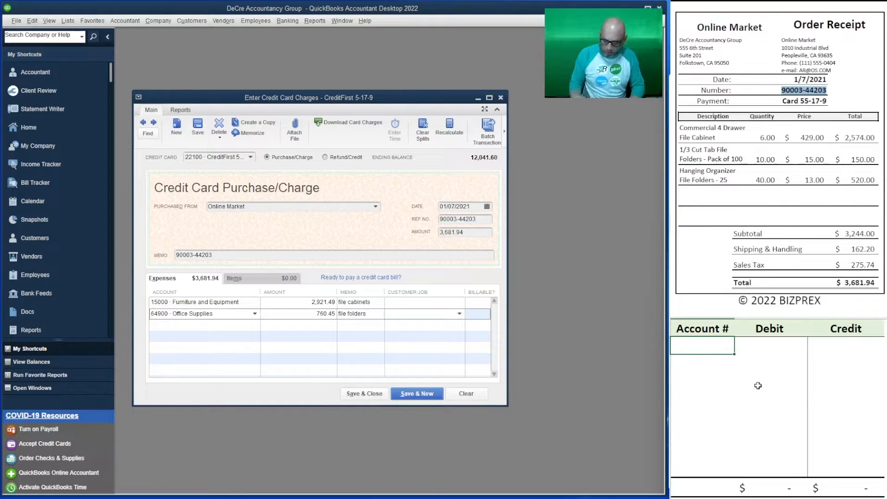
type("22100")
key("Tab")
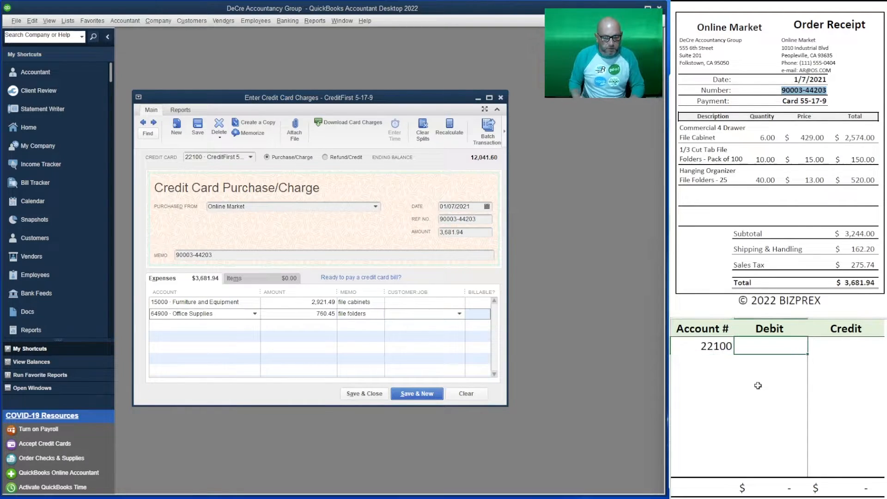
key("Tab")
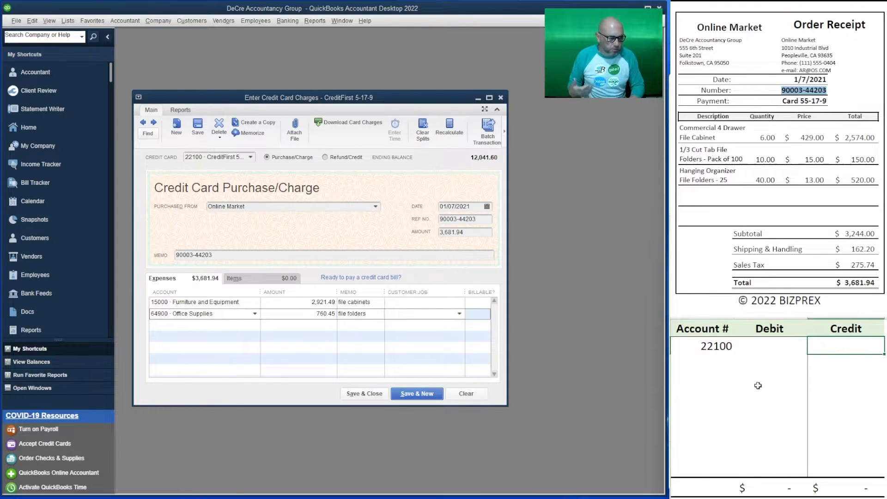
type("3")
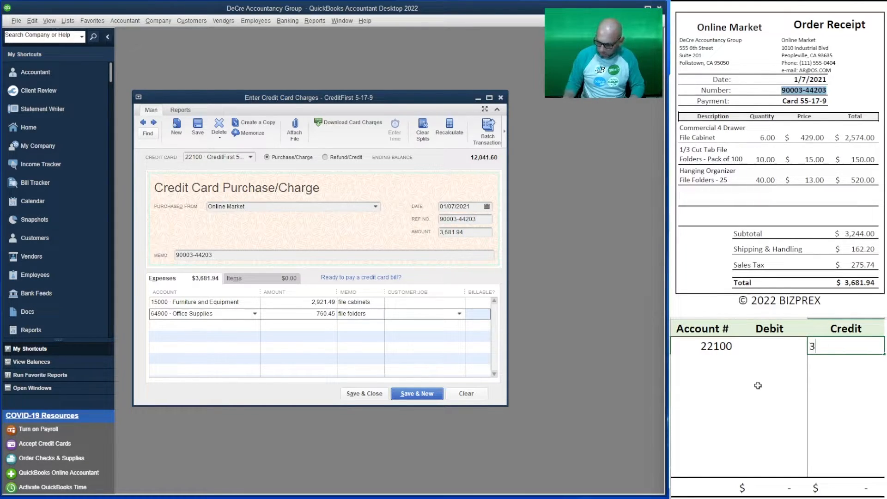
type("681.94")
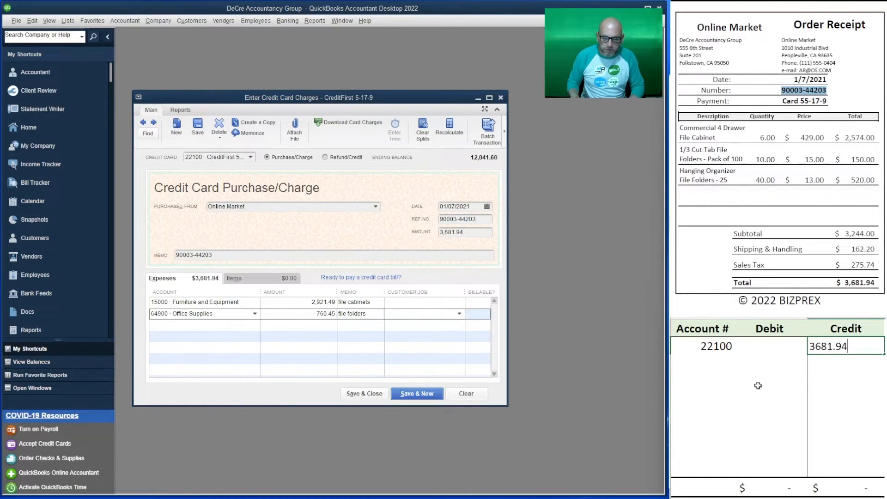
key("Return")
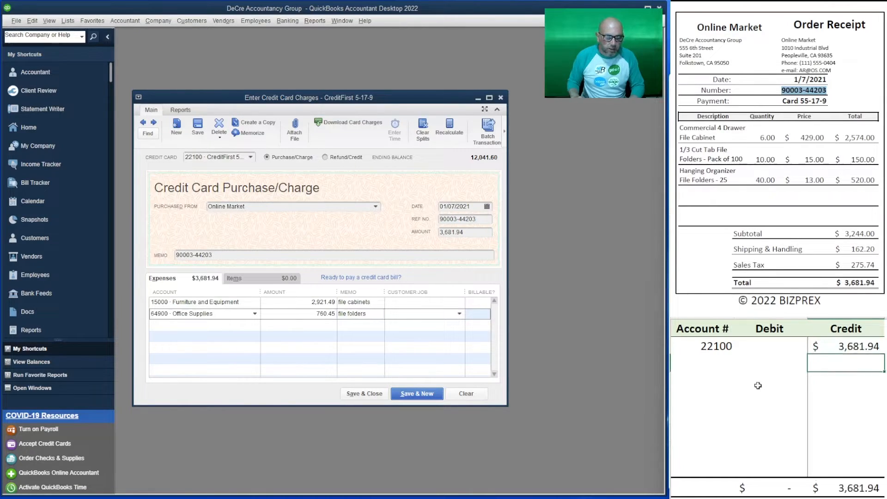
Add account 15000 to the second row of the spreadsheet table with a debit of 2921.49.
key("Left")
key("Left")
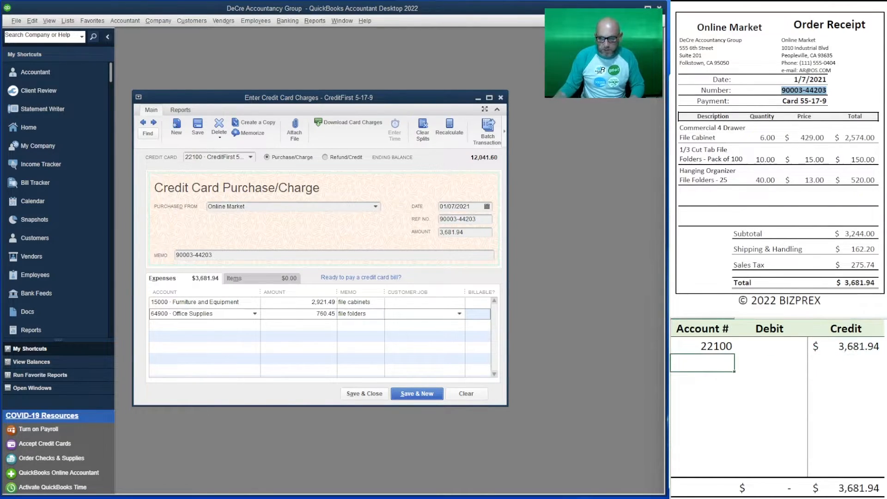
left_click(823, 93)
left_click(849, 100)
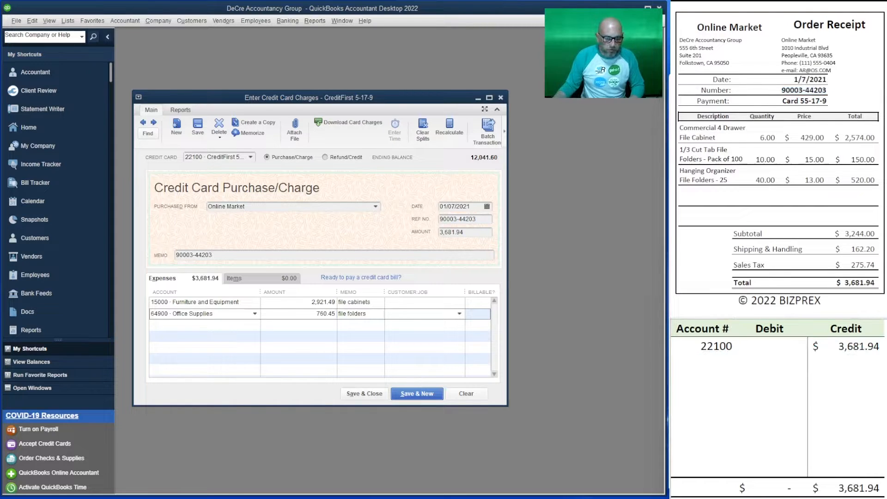
left_click(703, 358)
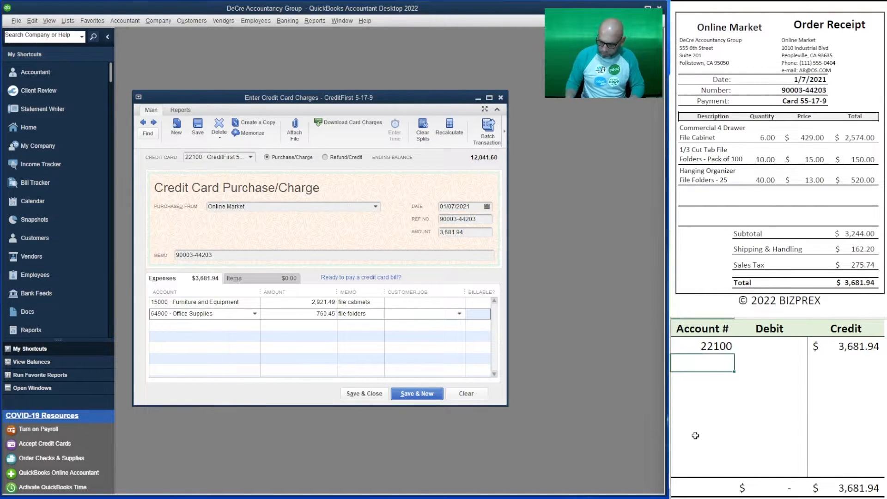
type("15000")
key("Tab")
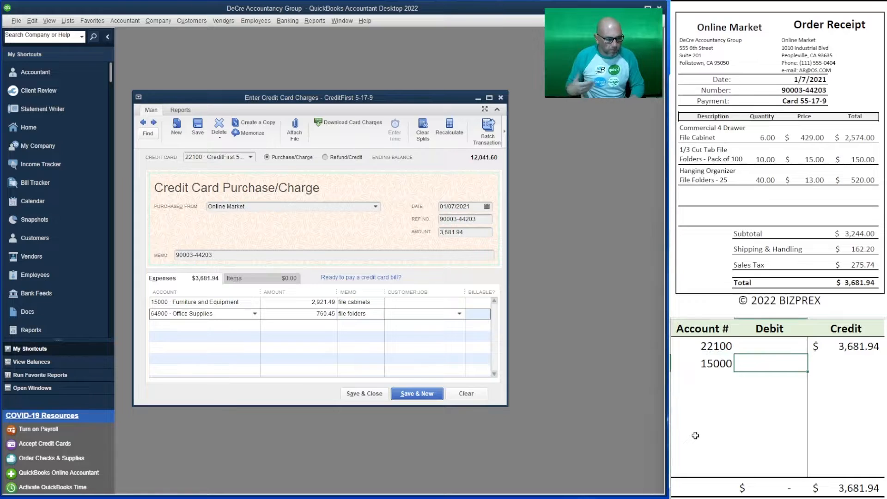
type("2,9")
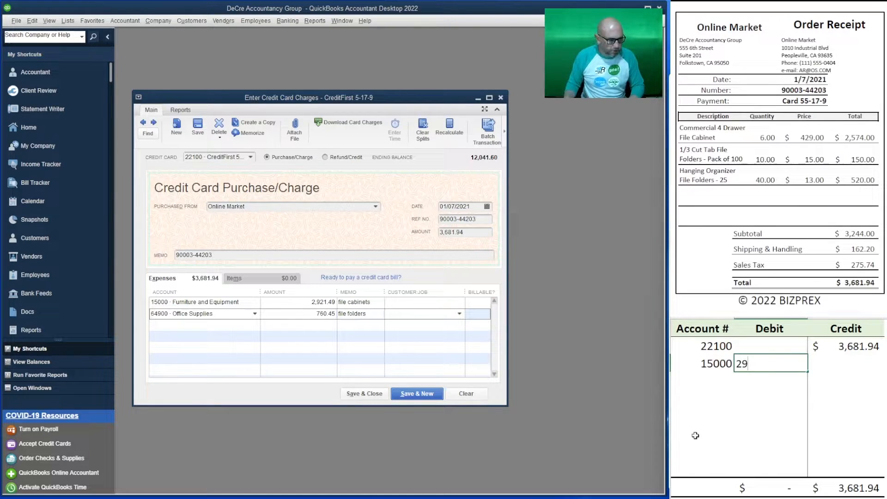
type("21.49")
key("Return")
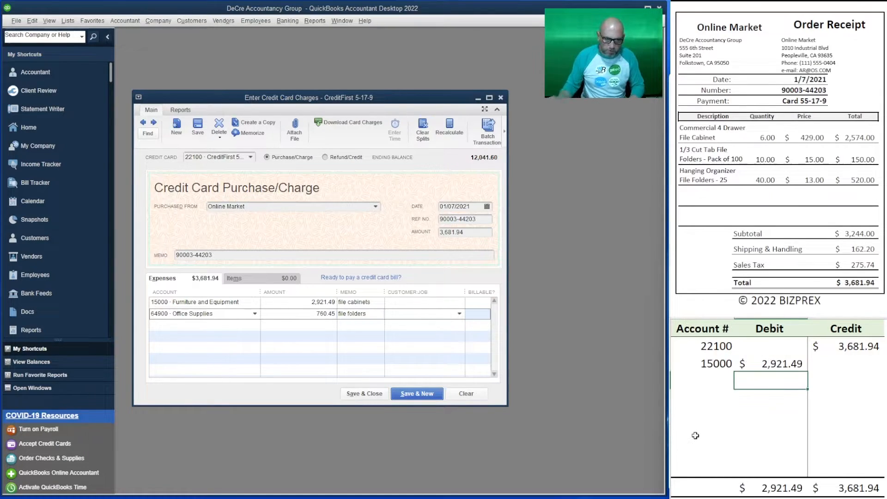
Add account 64900 to the third row of the spreadsheet table with a debit of 760.45.
left_click(701, 379)
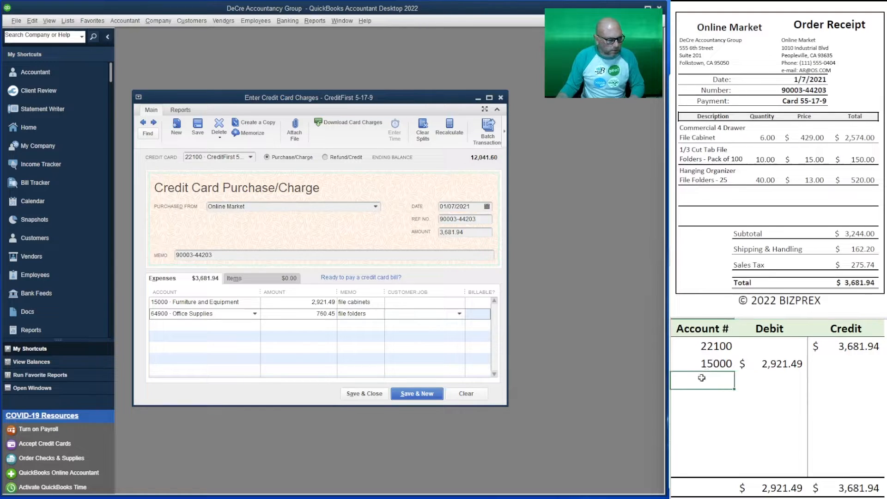
type("64900")
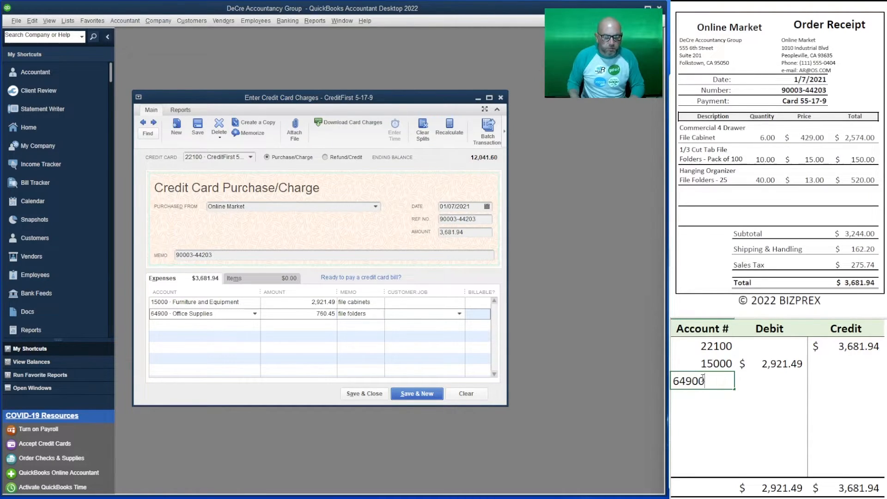
key("Tab")
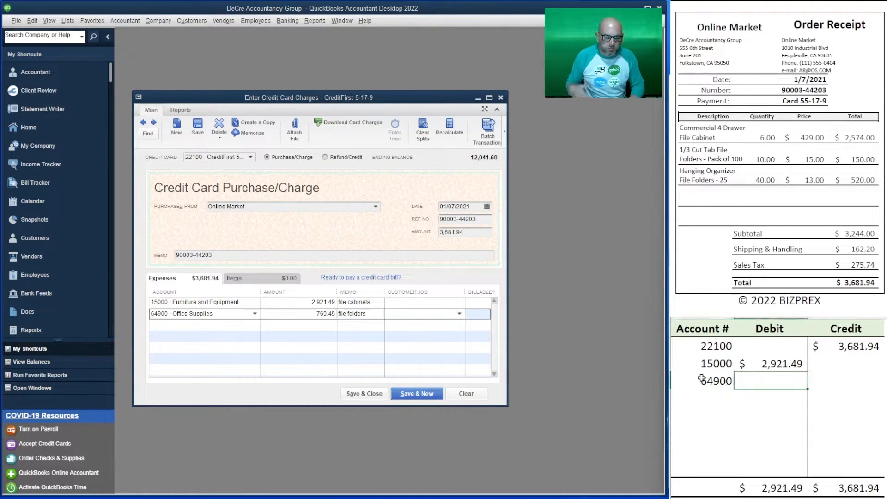
type("760.45")
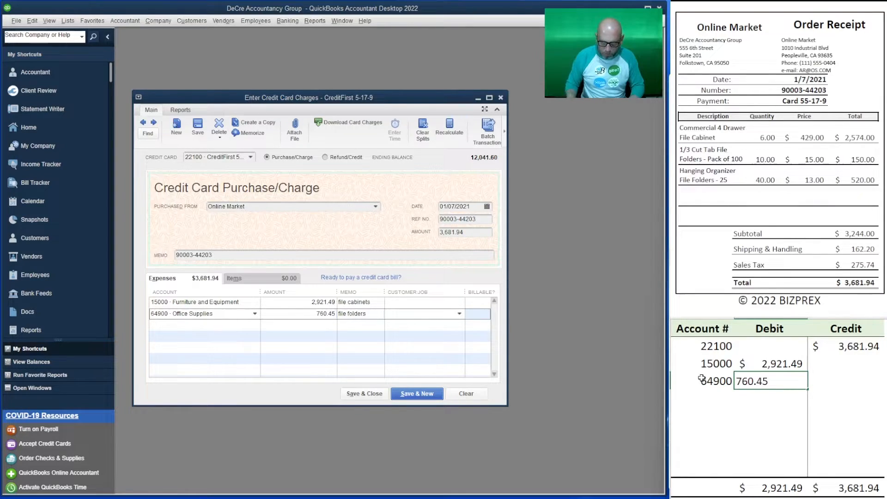
key("Return")
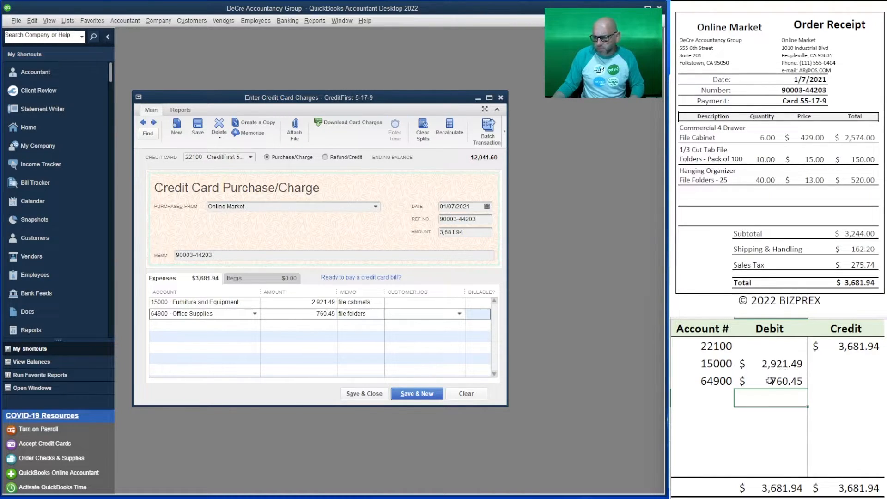
Save the Online Market charge and start a new one, and clear the three entries from the spreadsheet's debit and credit table.
left_click(396, 394)
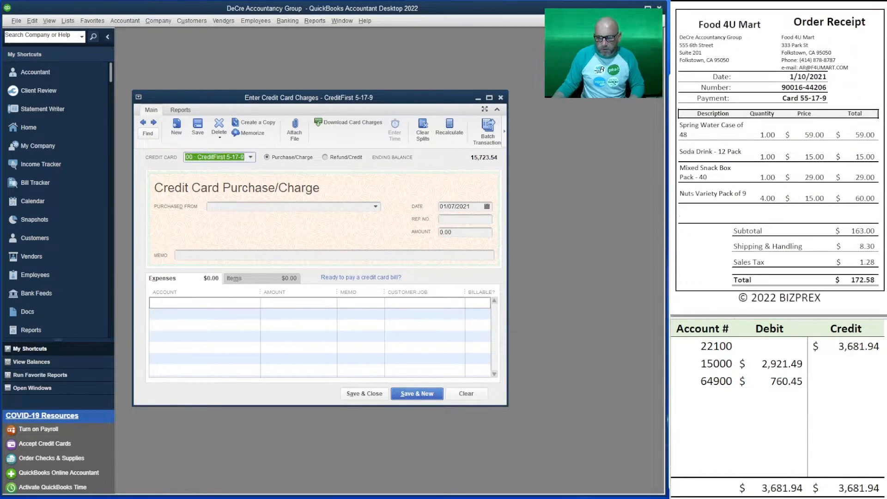
left_click_drag(842, 384, 709, 344)
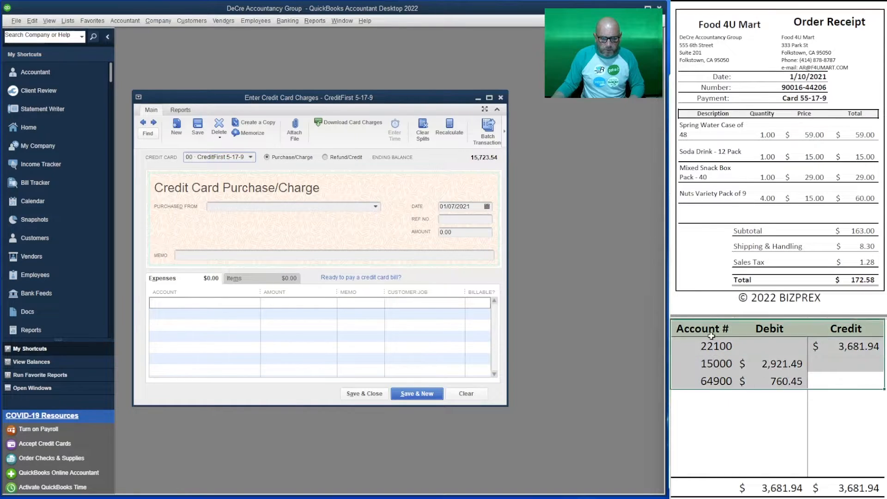
key("Delete")
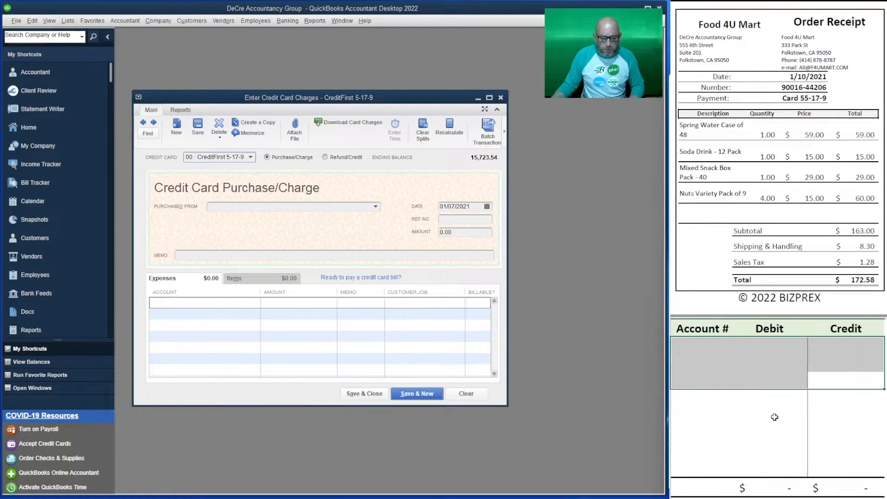
left_click(773, 417)
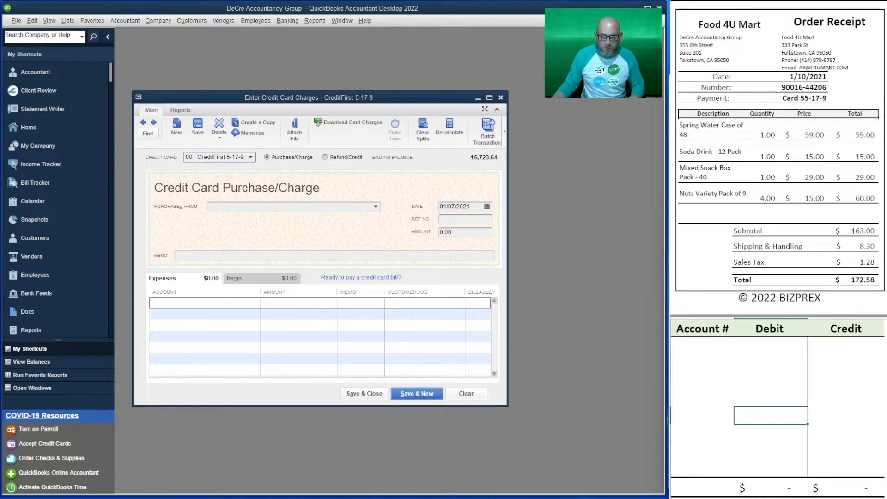
In the new credit card charge, set the vendor to Food 4U Mart and the date to 01/10/2021.
left_click(239, 207)
type("Food 4U Mart")
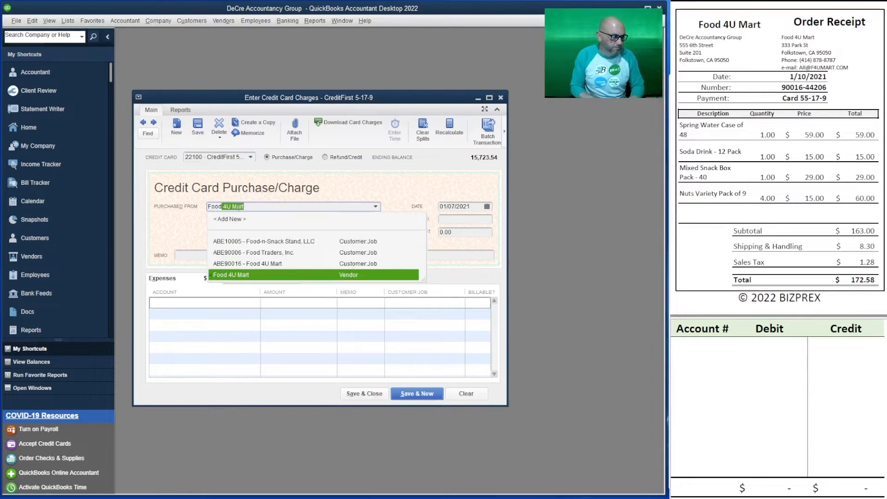
key("Tab")
type("1/10/2021")
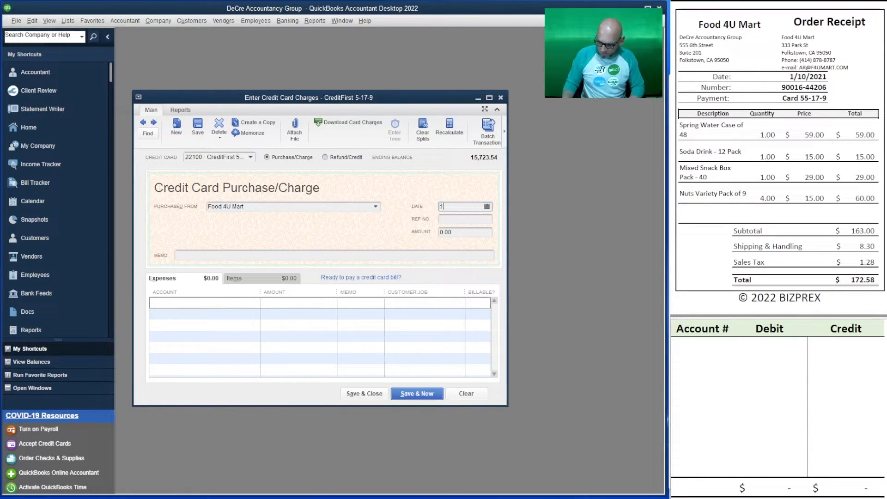
key("Tab")
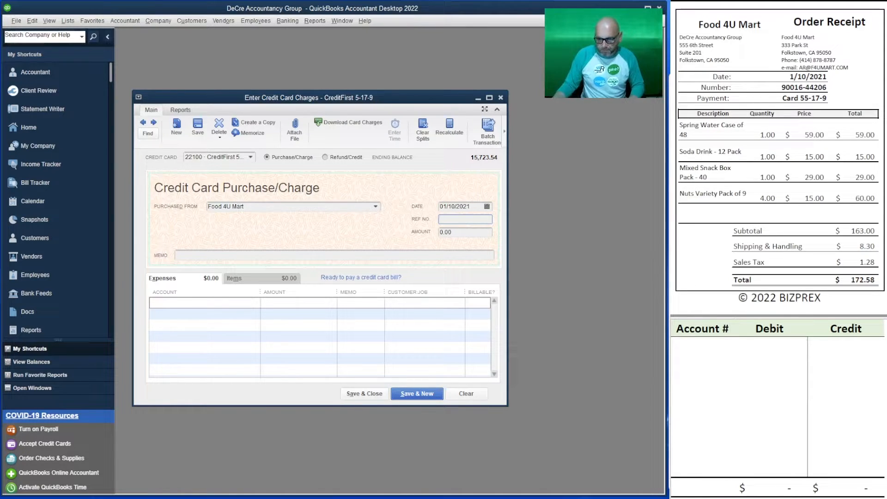
Copy the order number from the Food 4U Mart receipt into the charge's reference number.
left_click_drag(827, 88, 781, 90)
key("ctrl+c")
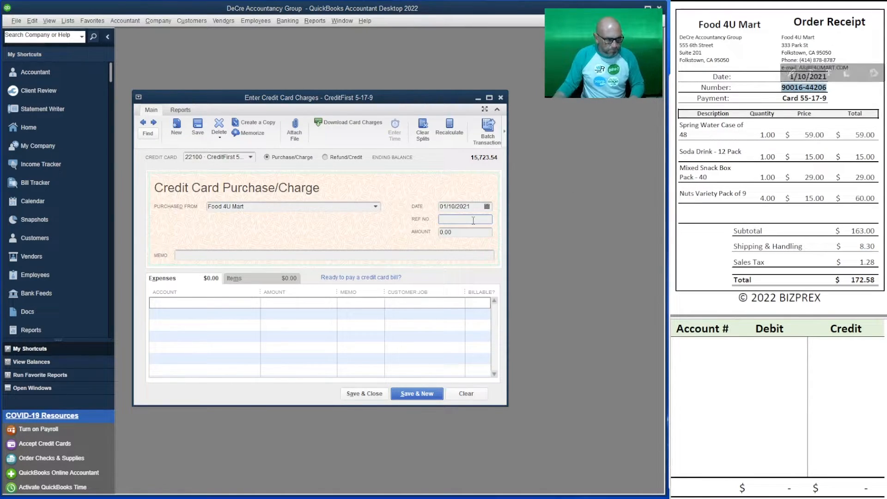
left_click(474, 221)
key("ctrl+v")
key("Tab")
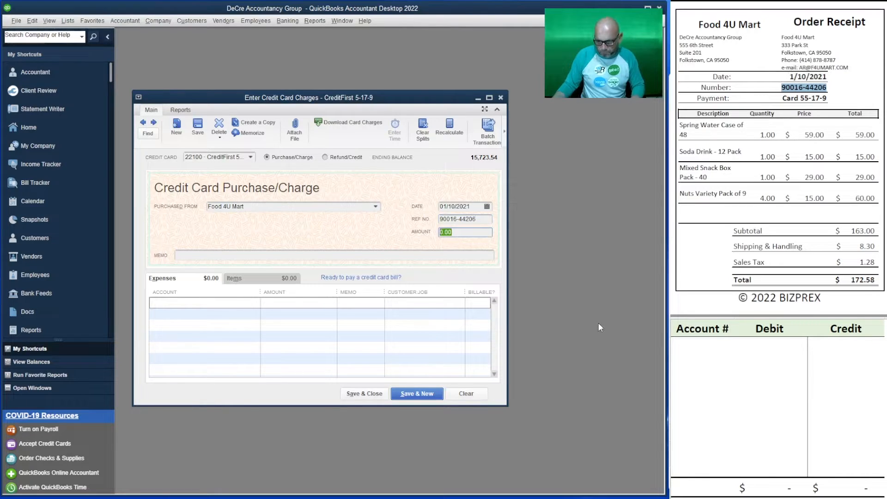
Set the Food 4U Mart charge's amount to 172.58 and paste the copied order number into its memo.
type("172.58")
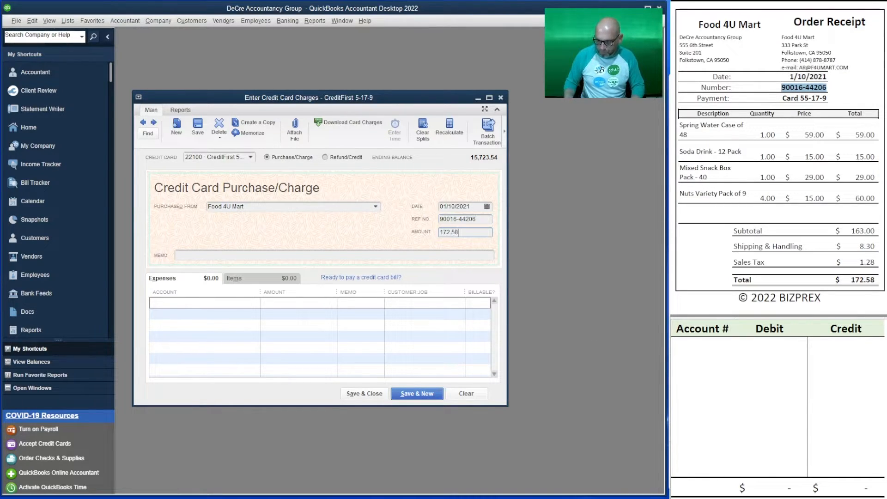
left_click(383, 260)
key("ctrl+v")
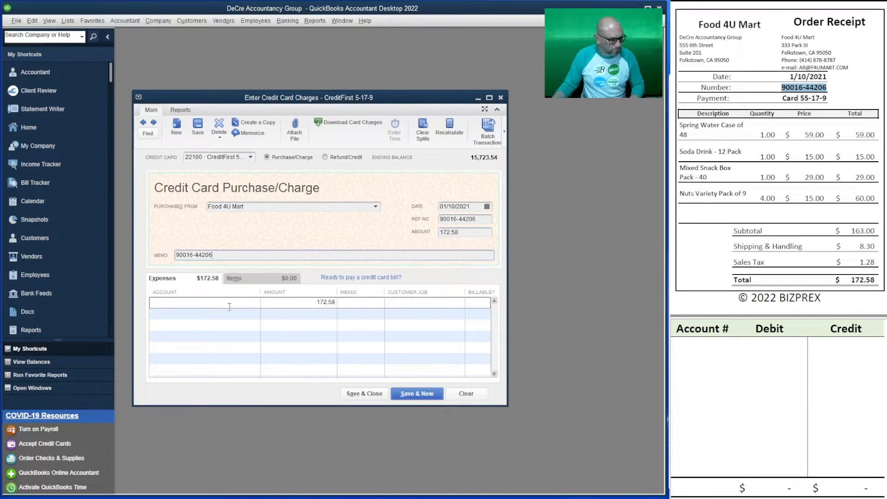
Assign the charge's 172.58 expense line to 64900 · Office Supplies with the line memo "snacks and drinks".
left_click(230, 302)
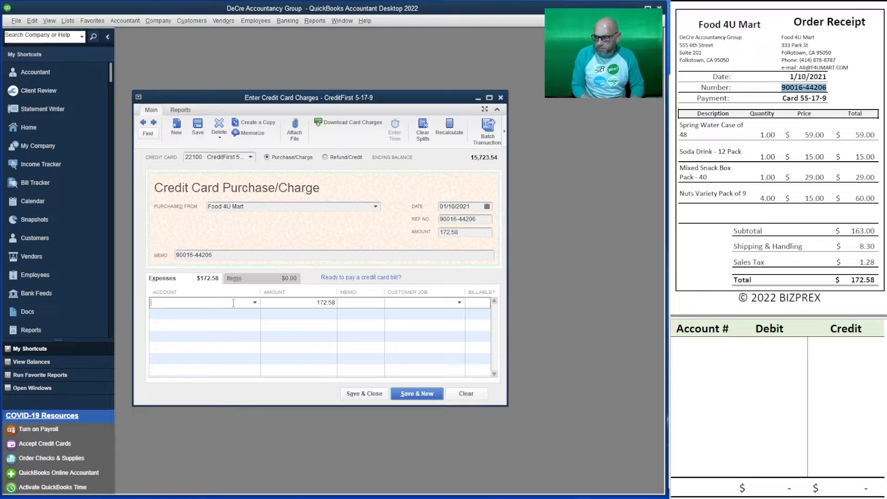
type("64900 · Office Supplies")
key("Tab")
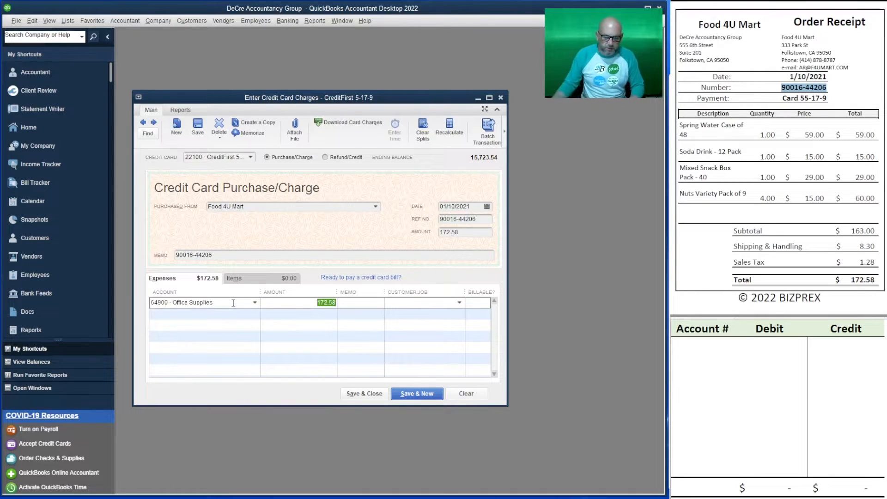
key("Tab")
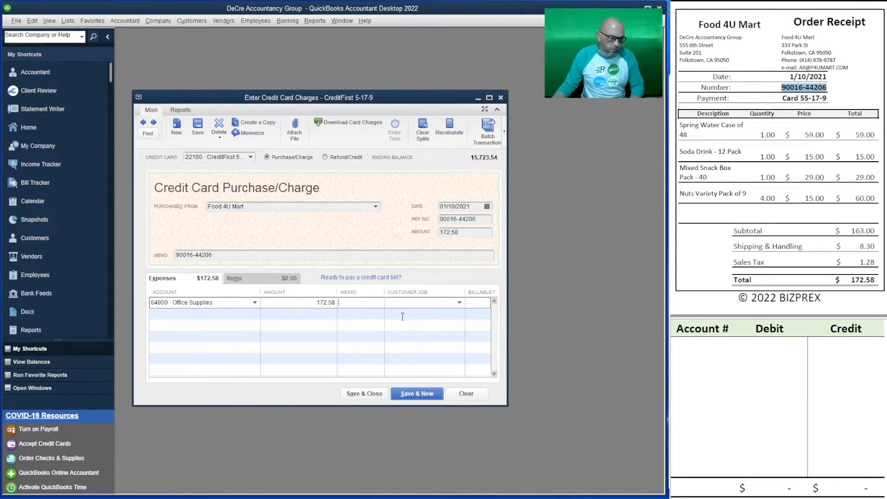
type("sna")
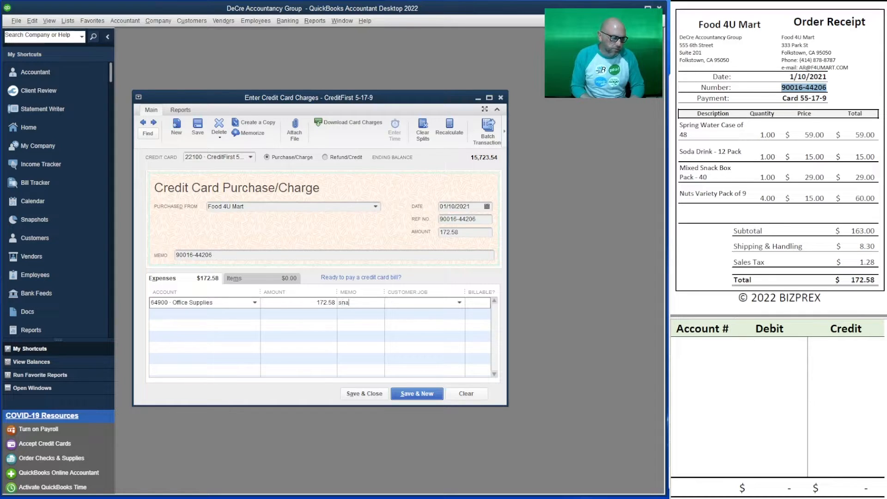
type("cks and drinks")
key("Tab")
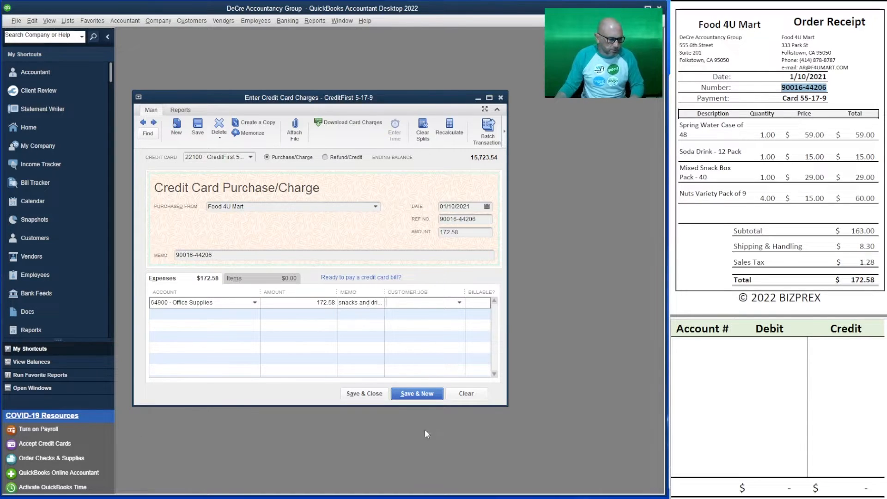
Enter account 22100 in the first row of the spreadsheet table with a credit of 172.58.
left_click(687, 347)
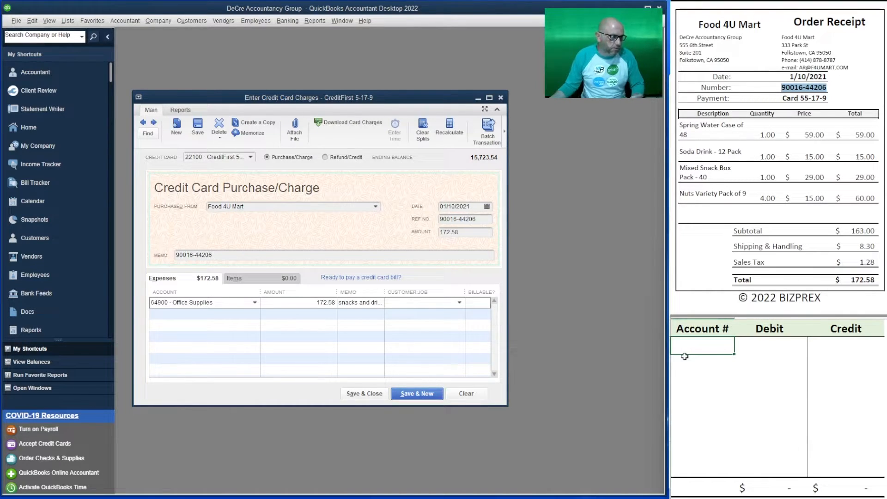
type("22100")
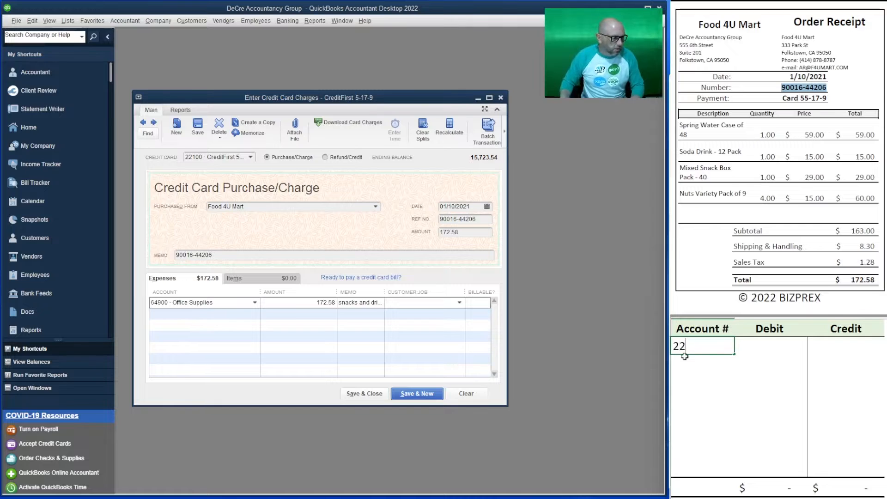
key("Tab")
key("Tab")
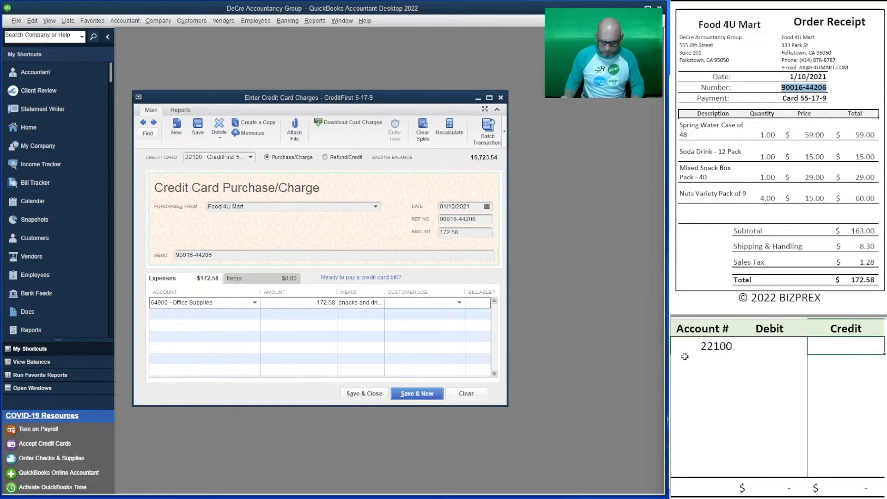
type("172.58")
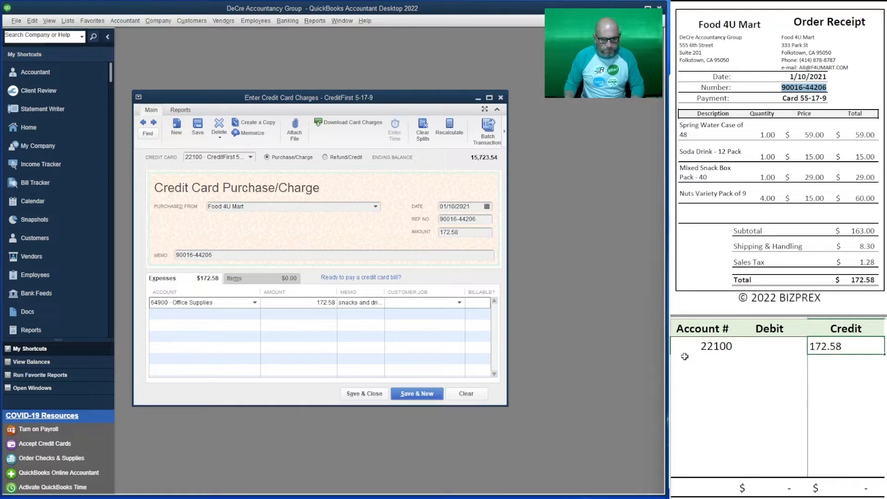
key("Return")
Add account 64900 to the second row of the spreadsheet table with a debit of 172.58.
left_click(685, 356)
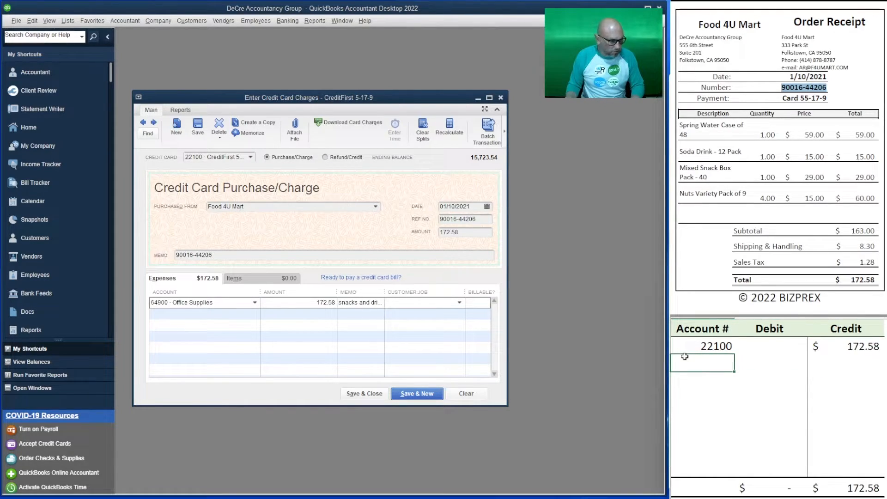
type("64900")
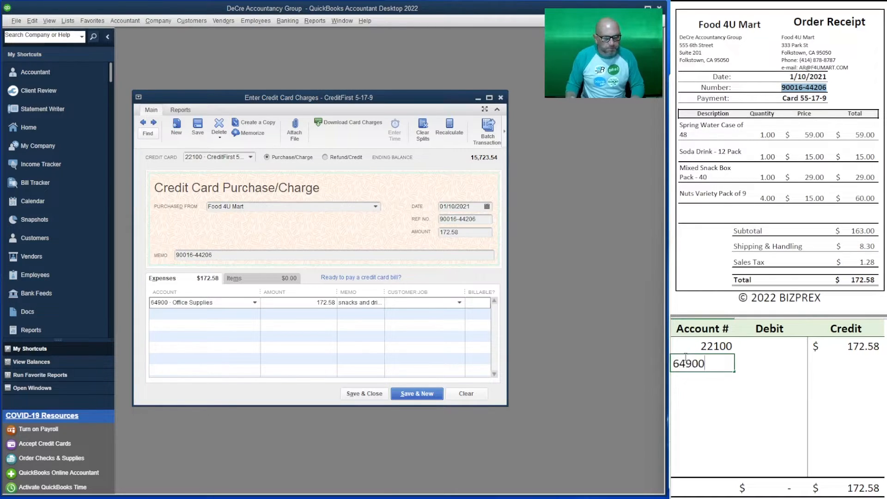
key("Tab")
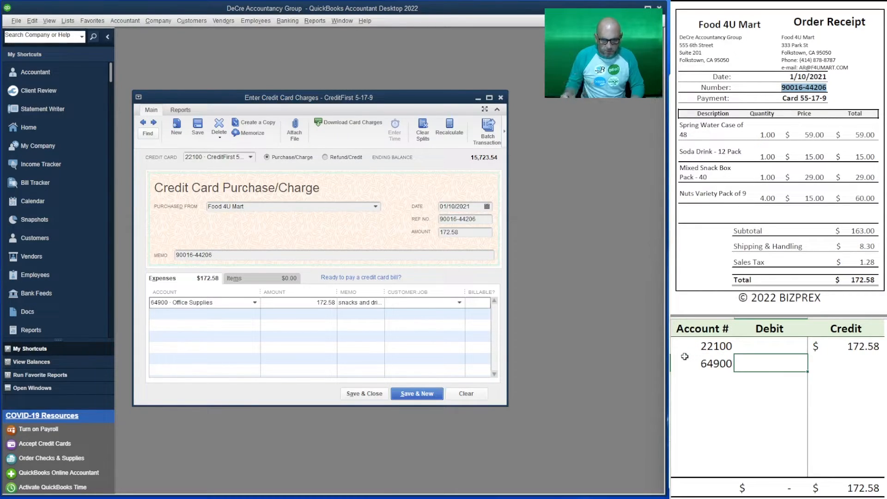
type("172.")
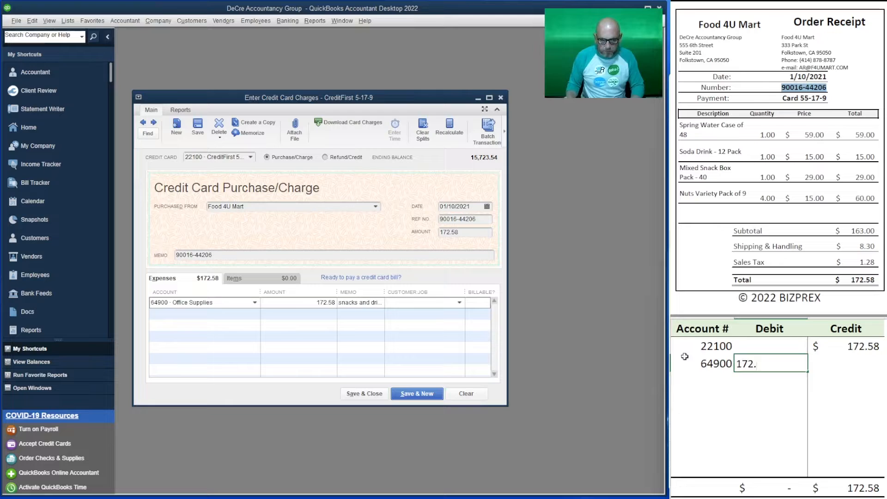
type("58")
key("Return")
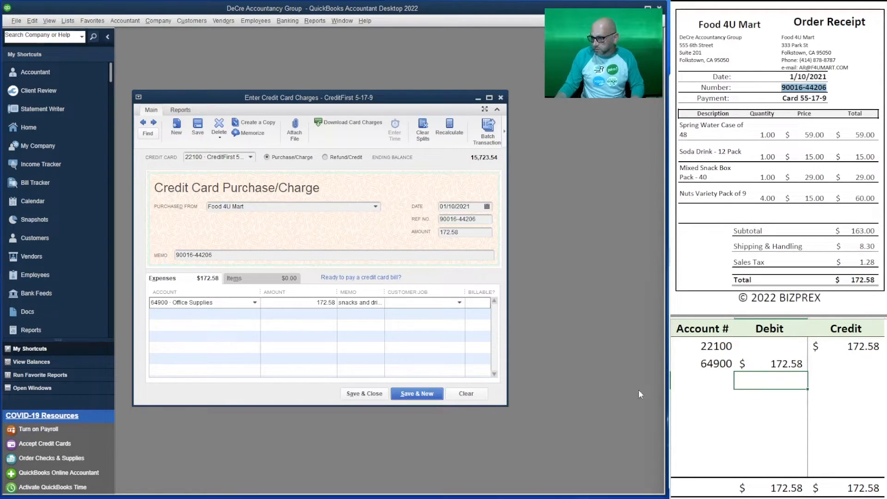
Save the Food 4U Mart charge and start a new one, and clear both entries from the spreadsheet's debit and credit table.
left_click(425, 393)
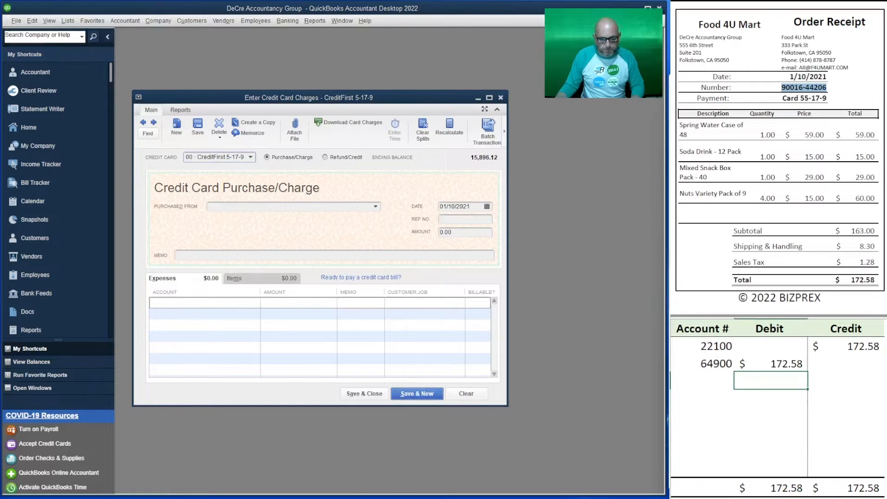
left_click_drag(850, 363, 705, 347)
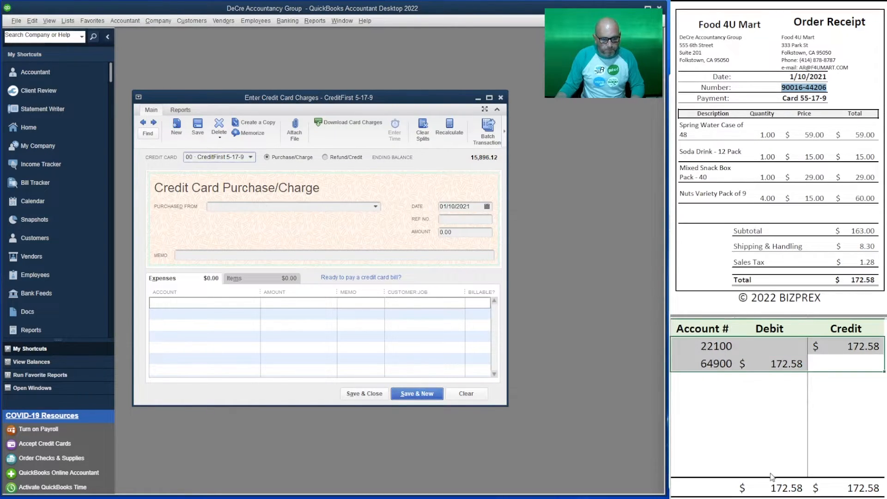
key("Delete")
left_click(737, 397)
For the next receipt, set the new charge's vendor to Online Market and the date to 01/11/2021.
scroll(781, 161, "down", 5)
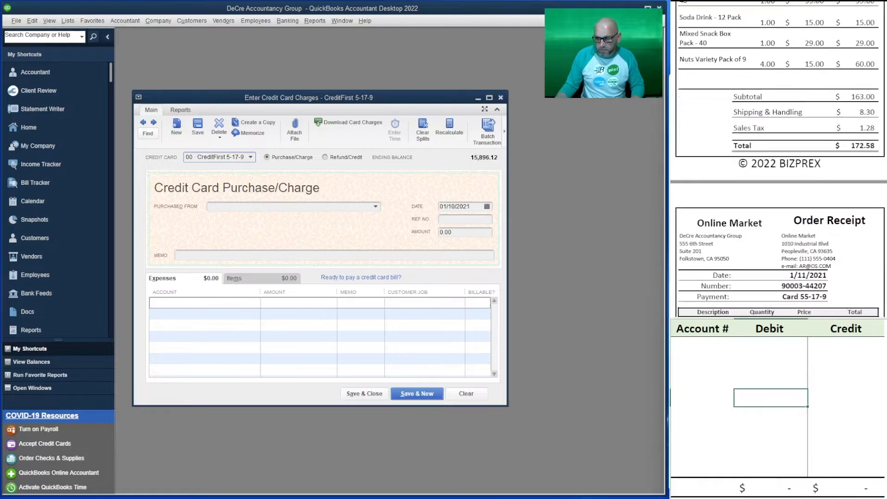
scroll(778, 157, "down", 1)
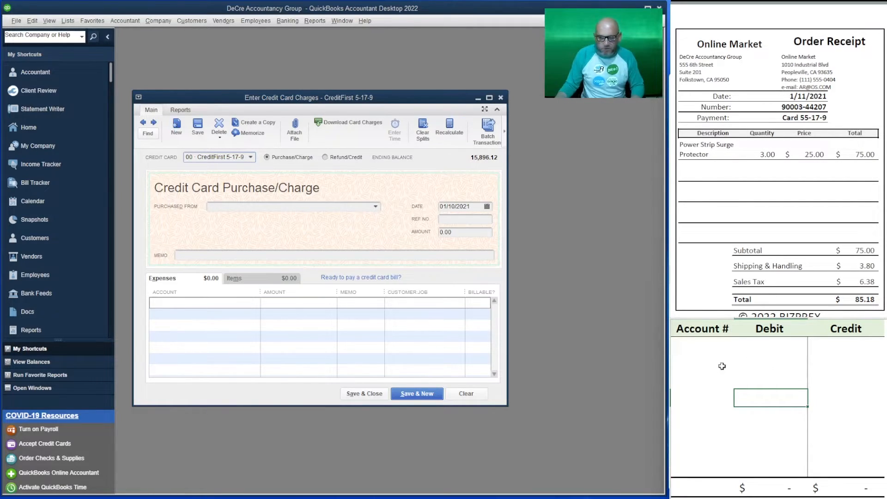
scroll(780, 159, "down", 1)
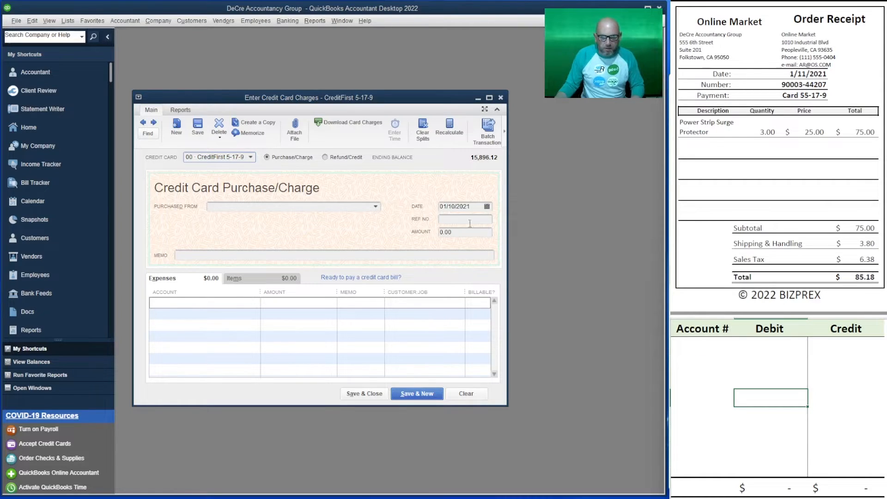
left_click(238, 207)
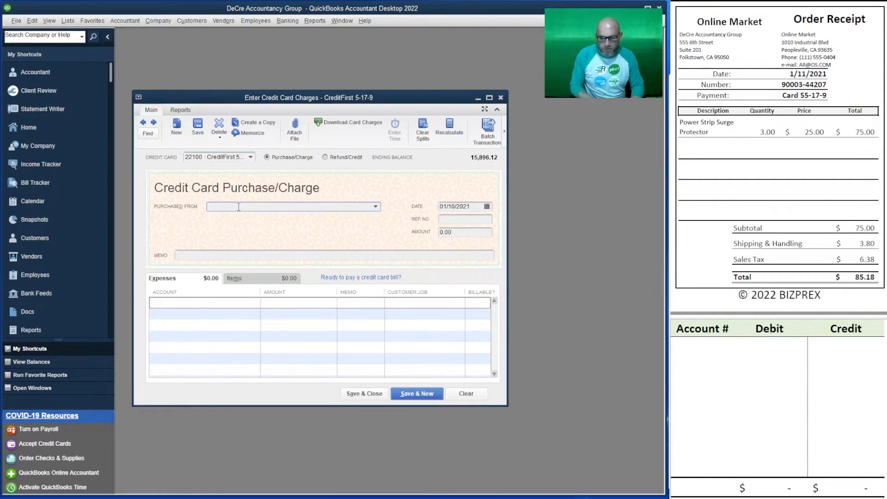
type("Online Market")
key("Tab")
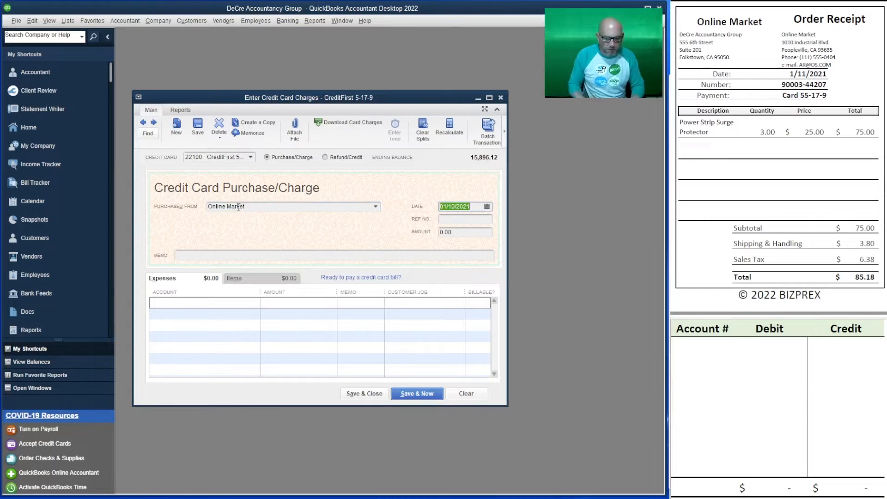
type("01/11/2021")
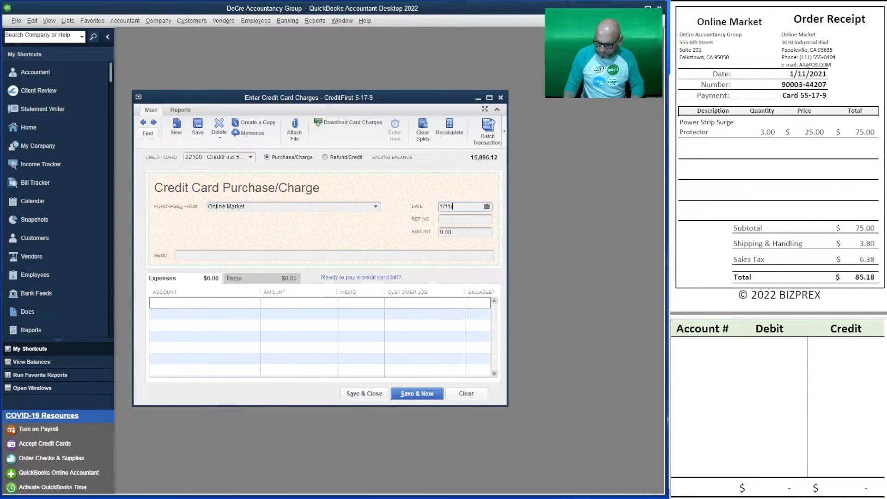
key("Tab")
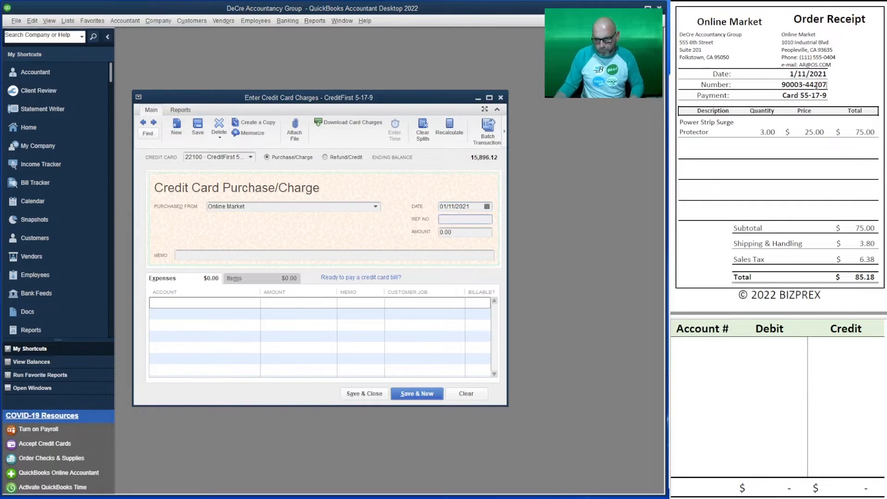
Copy the order number from the power strip receipt of Online Market into the charge's reference number.
left_click_drag(781, 85, 827, 84)
key("ctrl+c")
left_click(480, 219)
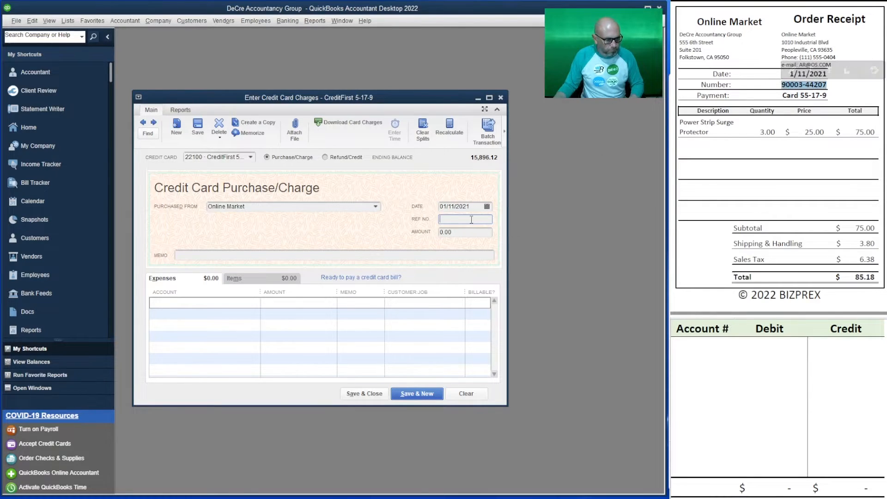
key("ctrl+v")
key("Tab")
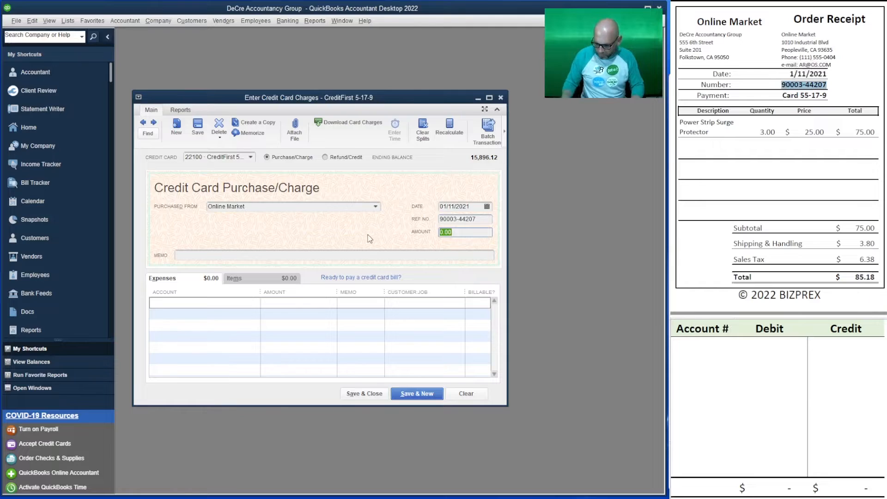
Set the Online Market charge's amount to 85.18 and paste the copied order number into its memo.
type("85.18")
key("Tab")
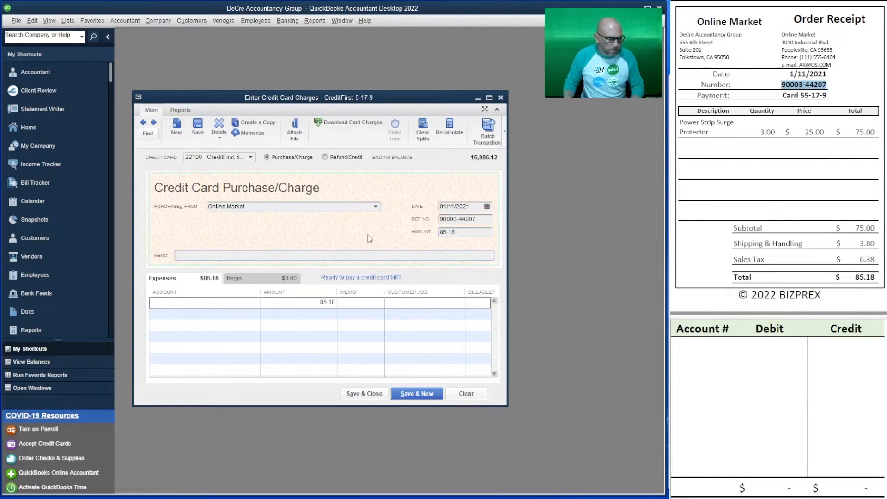
key("ctrl+v")
key("Tab")
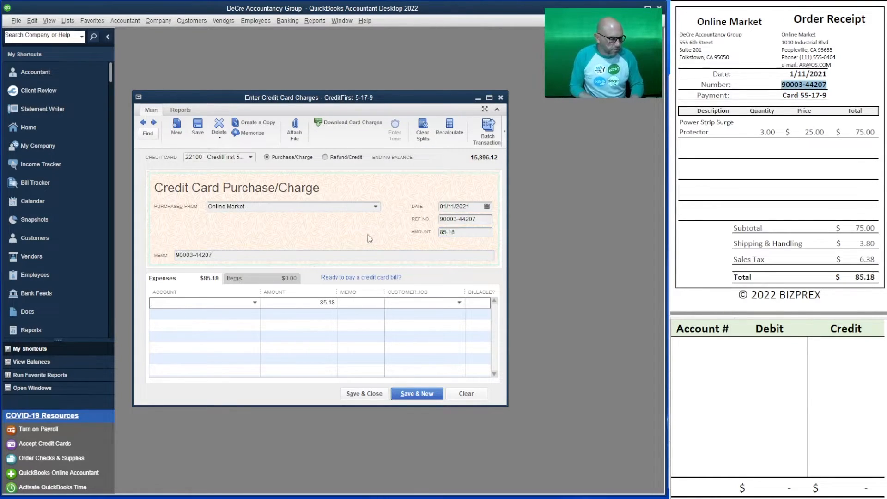
Assign the charge's 85.18 expense line to 64900 · Office Supplies with the line memo "power strip surge".
type("64900 · Office Supplies")
key("Tab")
key("Tab")
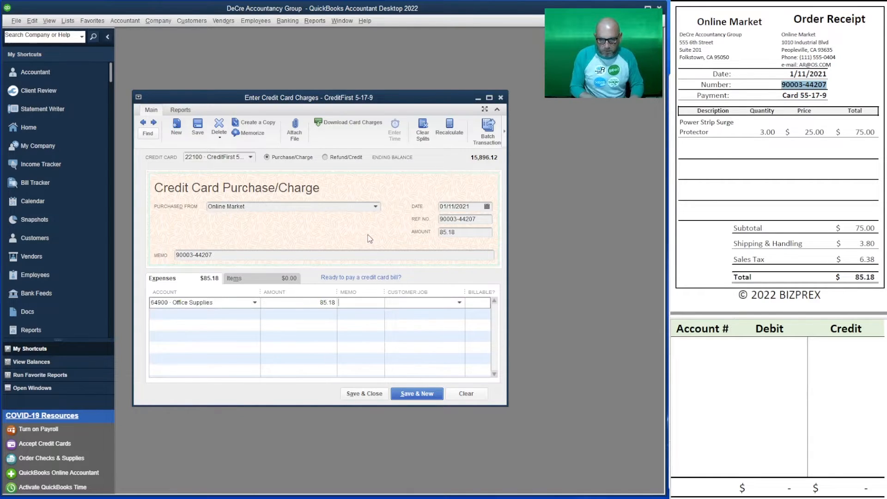
type("power s")
type("trip surge")
key("Tab")
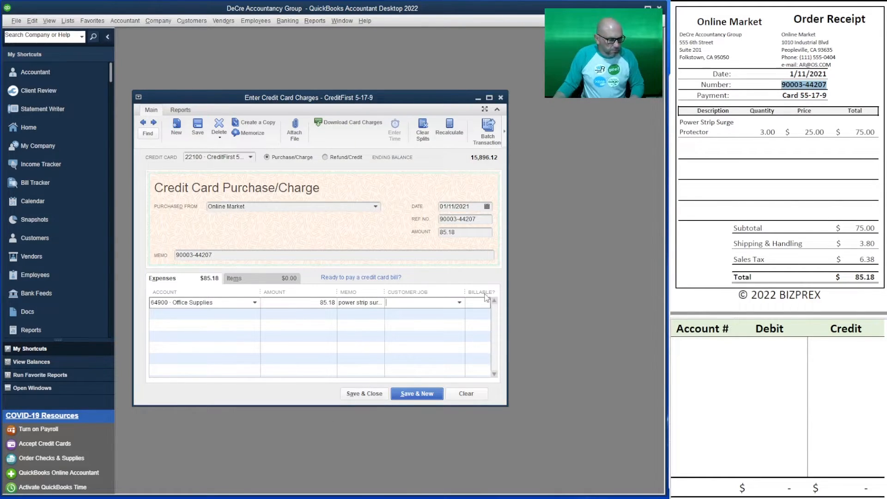
In the spreadsheet's first entry row, record a debit of 85.18 to account 64900.
left_click(703, 350)
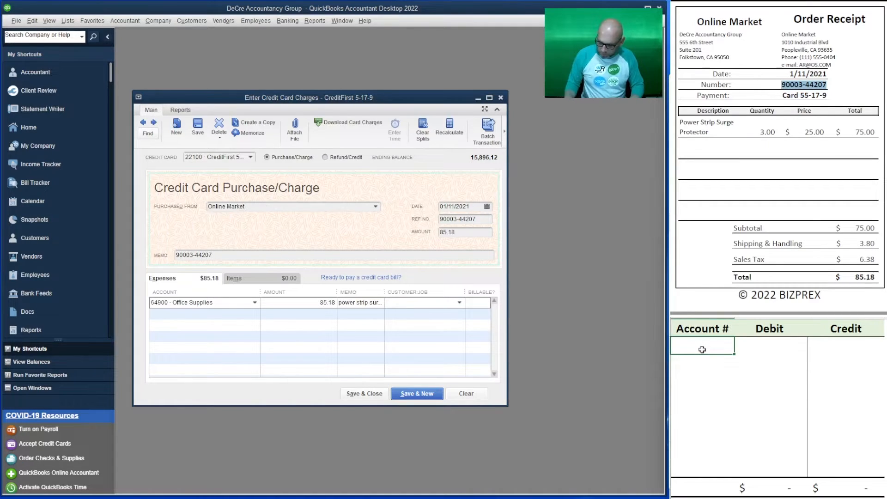
type("64900")
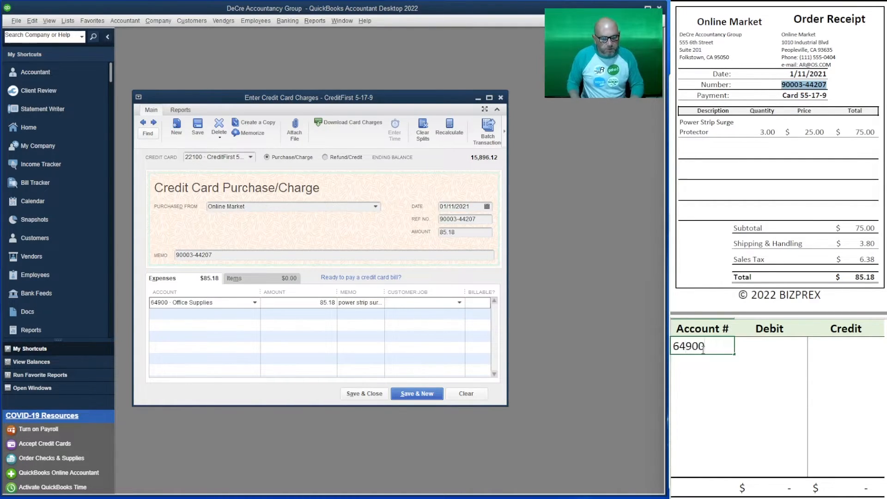
key("Tab")
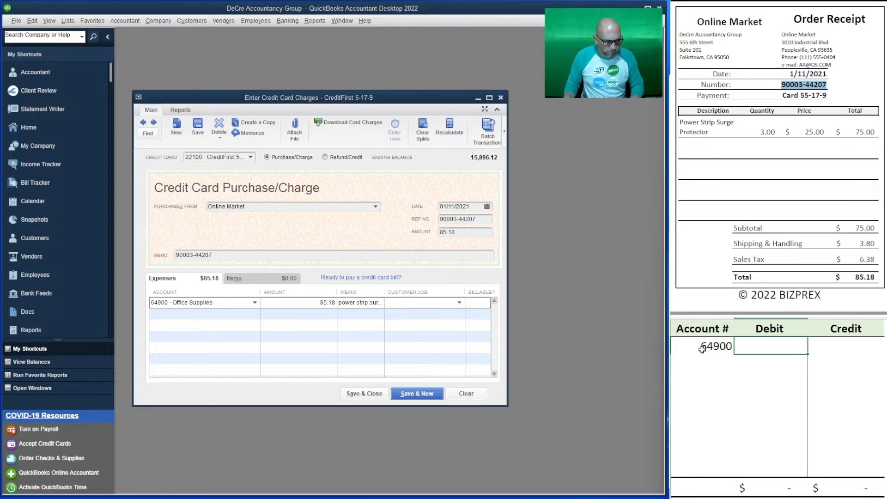
type("85.18")
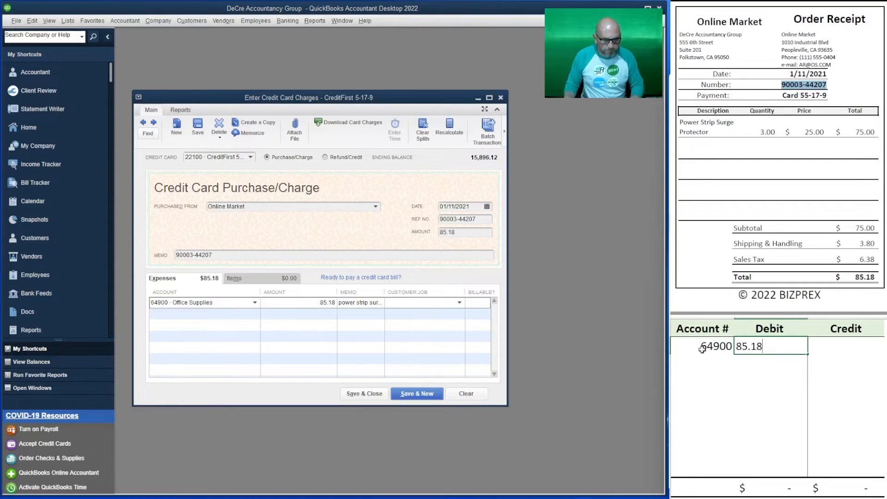
key("Return")
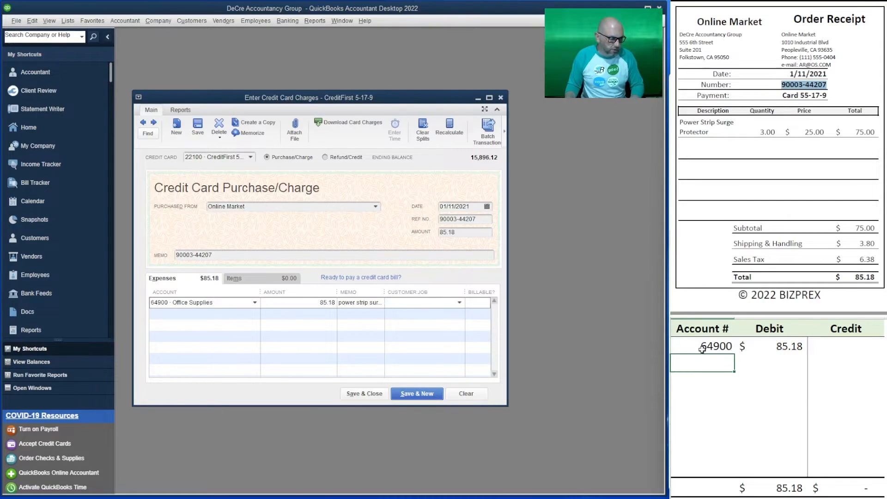
On the spreadsheet's second entry row, record a credit of 85.18 to account 22100.
type("22100")
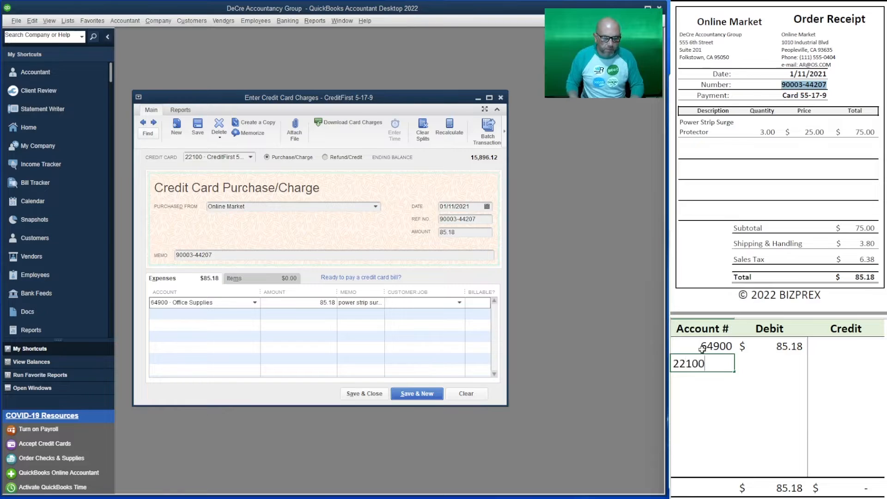
key("Tab")
key("Tab")
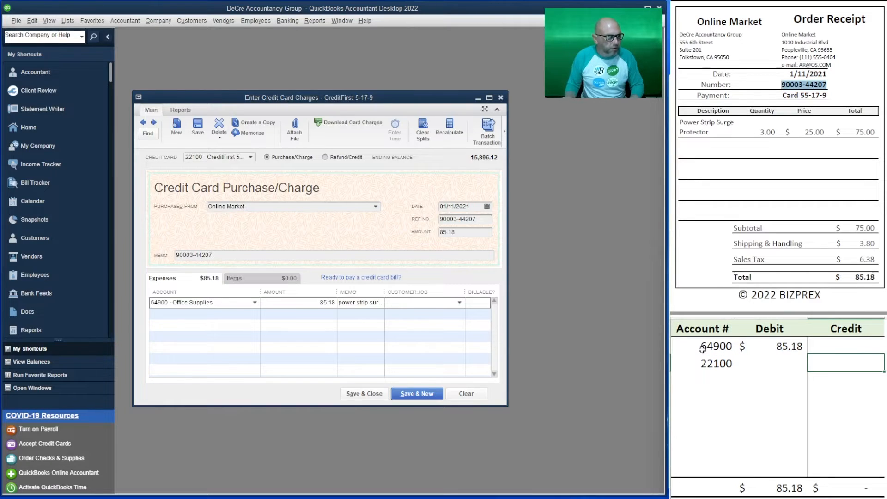
type("85.18")
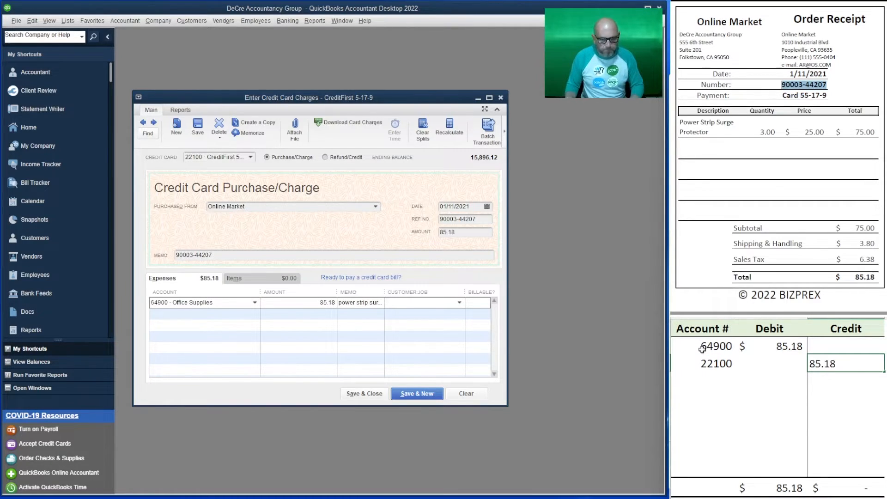
key("Return")
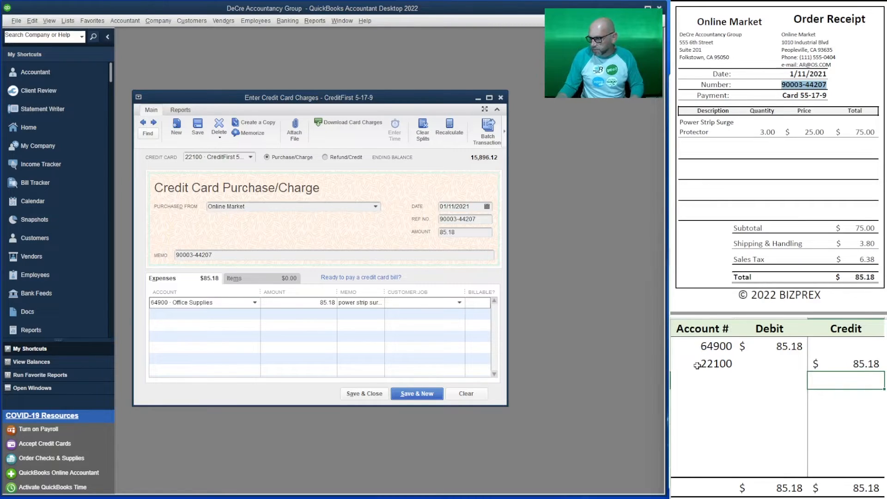
Save the power strip charge, start a new one, and bring up the 1/15/2021 Online Market receipt.
left_click(418, 394)
scroll(778, 160, "down", 1)
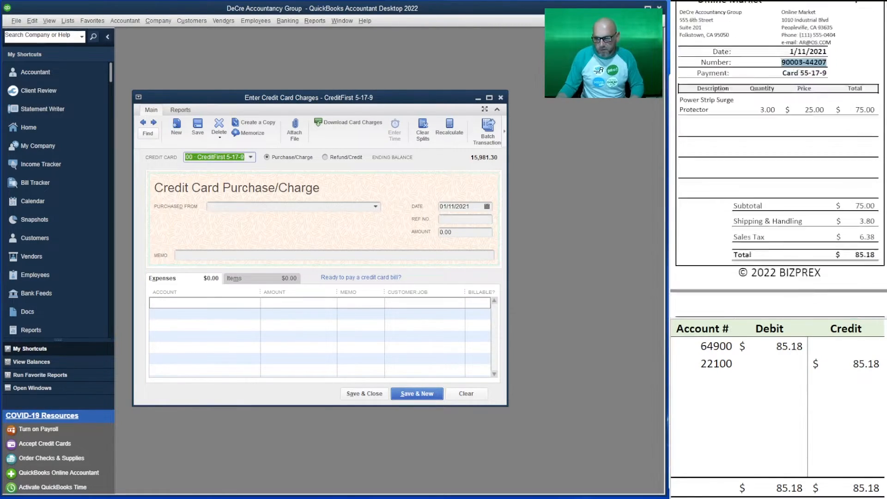
scroll(778, 159, "down", 10)
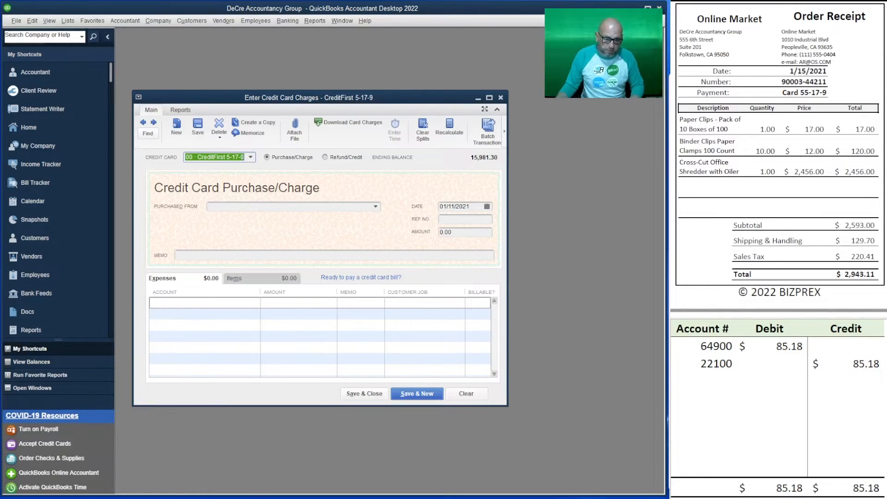
Clear the previous charge's account, debit and credit entries from the spreadsheet.
left_click_drag(862, 363, 712, 352)
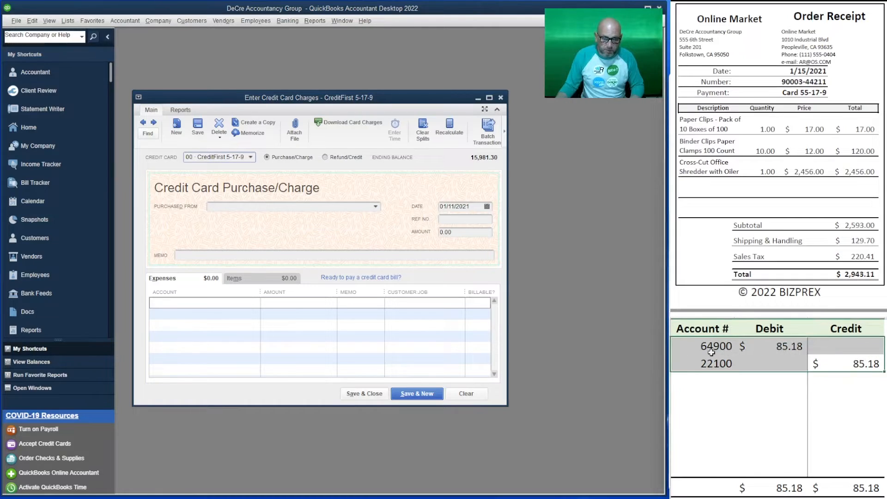
key("Delete")
left_click(774, 412)
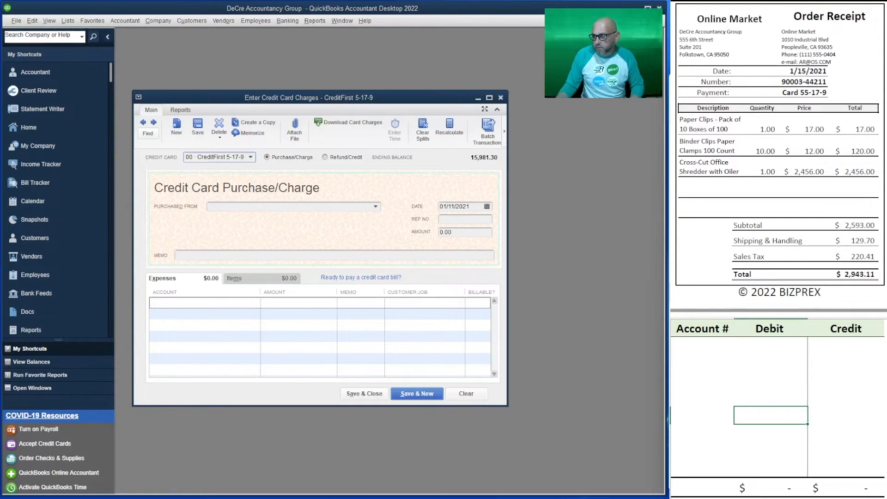
In the spreadsheet's allocation calculation, replace the two item subtotals with =17+120 for the clips and 2456 for the shredder.
scroll(742, 438, "down", 10)
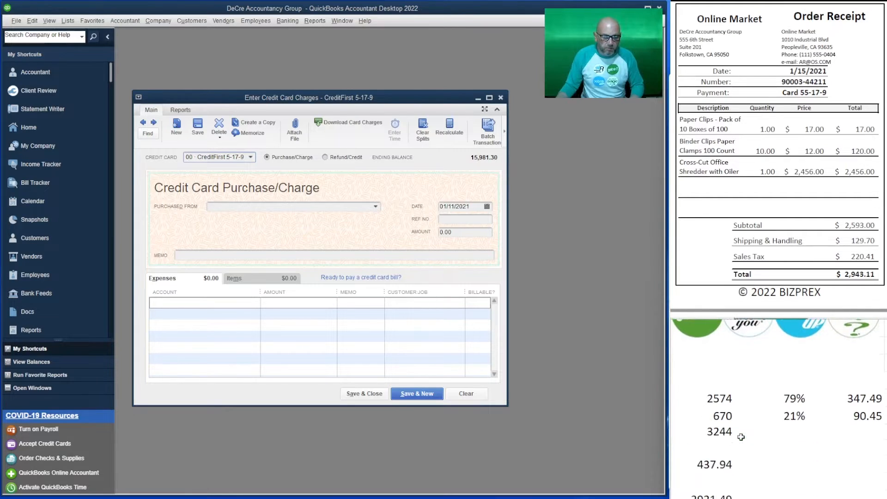
left_click(723, 397)
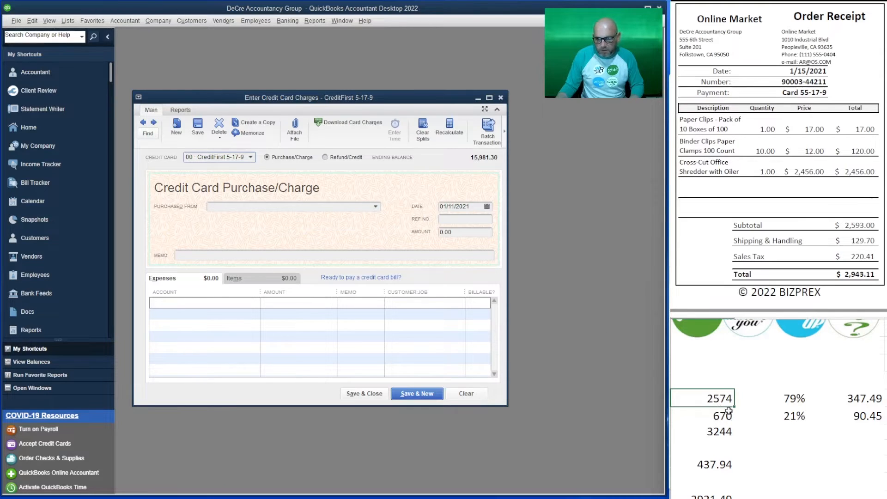
type("=")
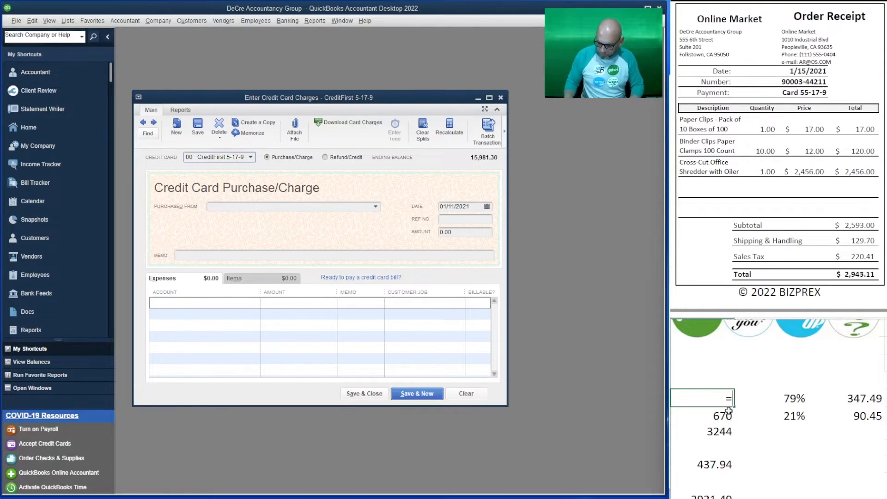
type("17+120")
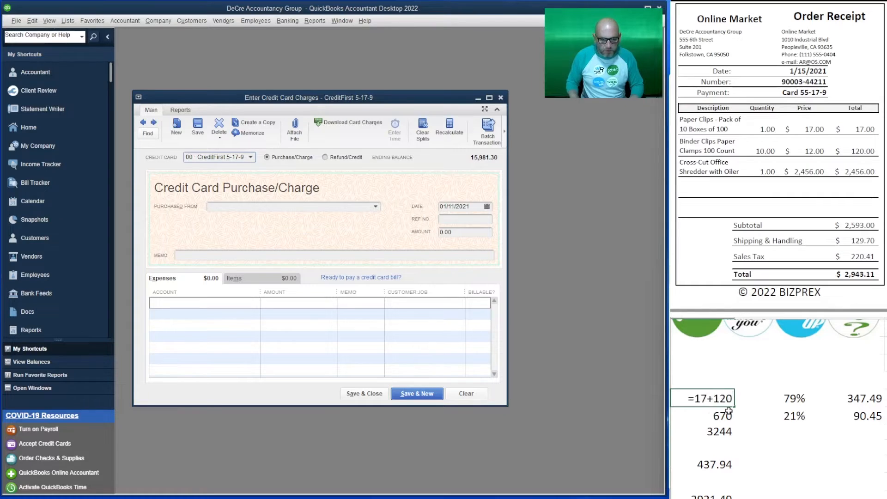
key("Return")
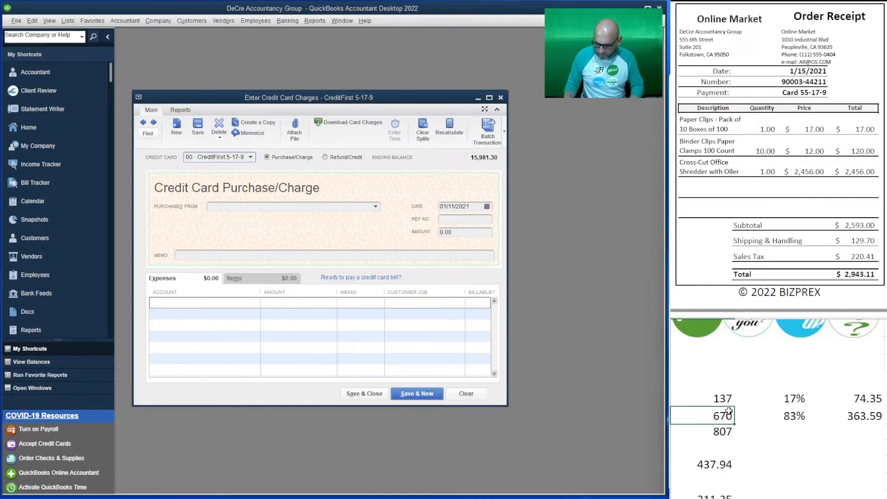
type("2456")
key("Return")
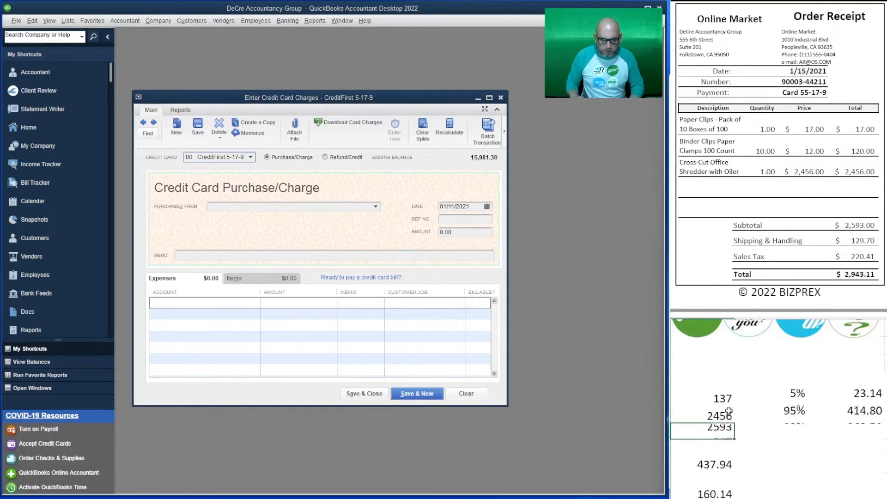
Set the calculation's combined shipping and sales tax to =129.70+220.41 and check the formula for the clips' allocated total.
left_click(719, 463)
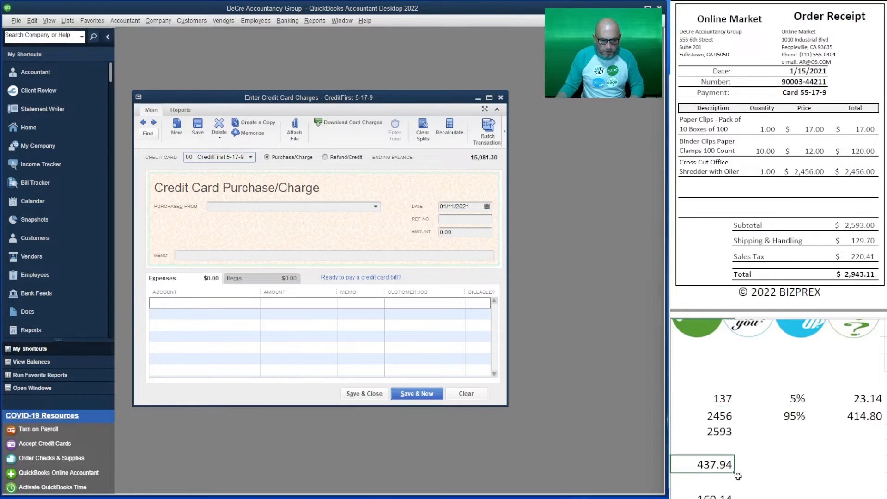
type("=")
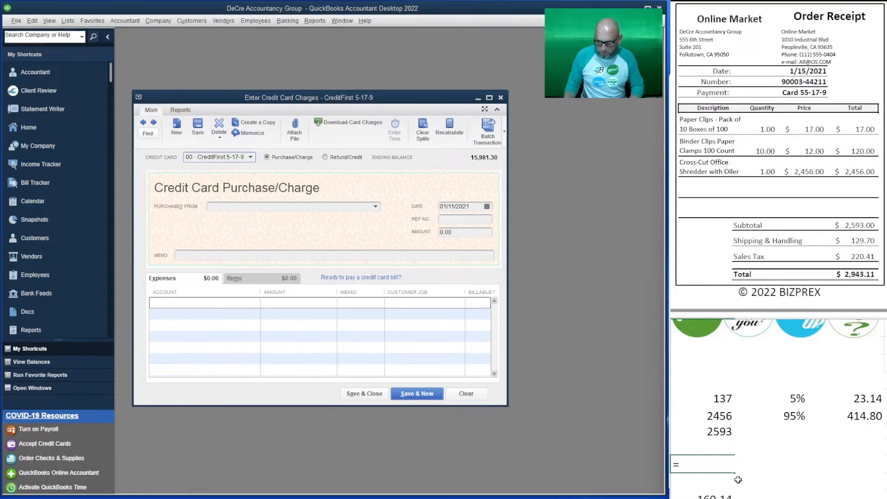
type("129")
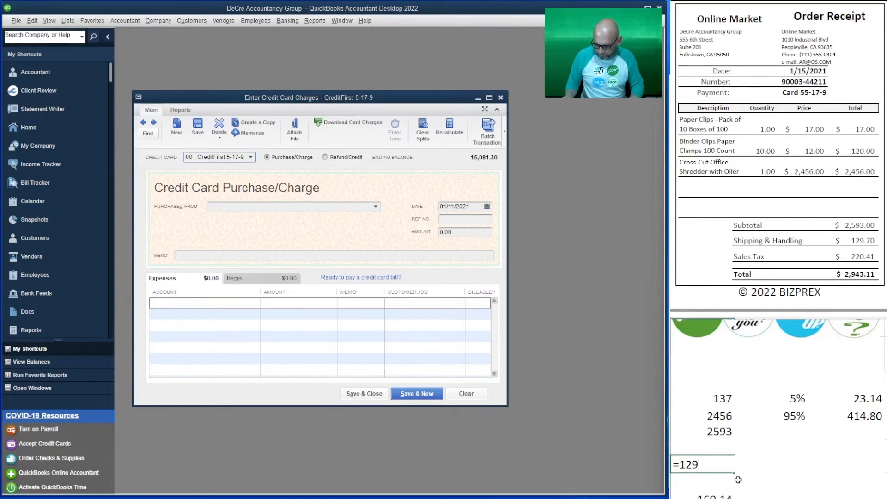
type(".70+22")
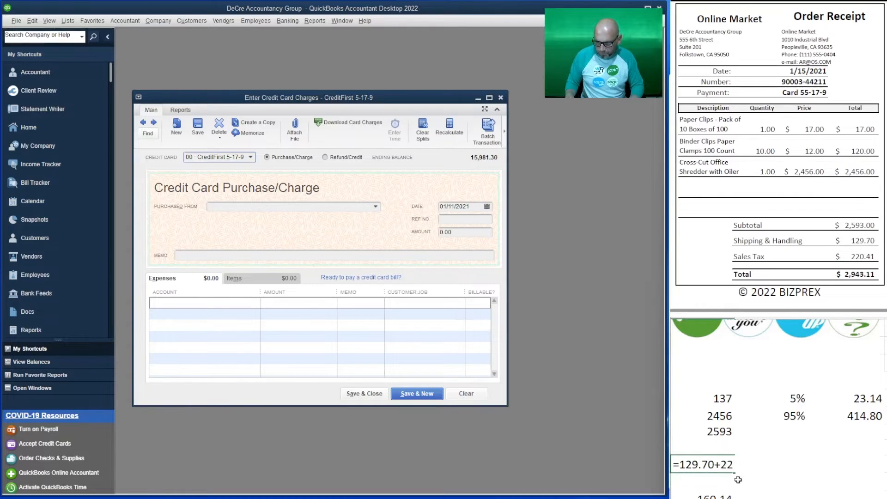
type("0.41")
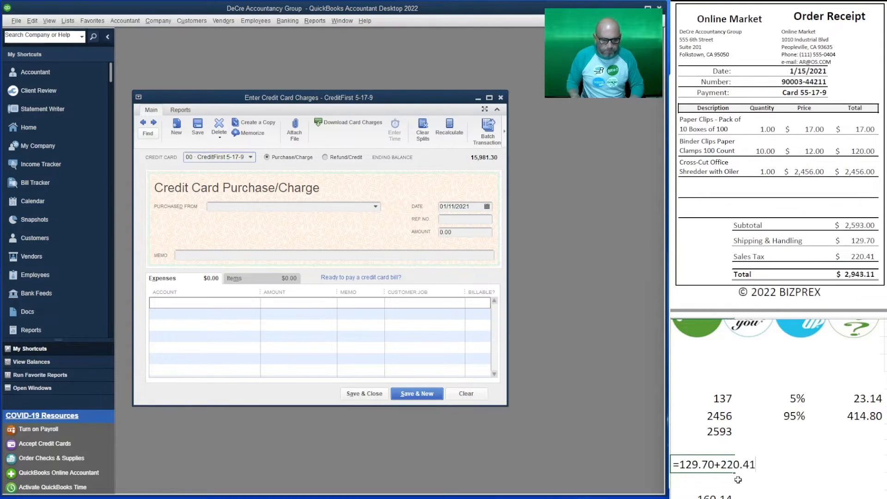
key("Return")
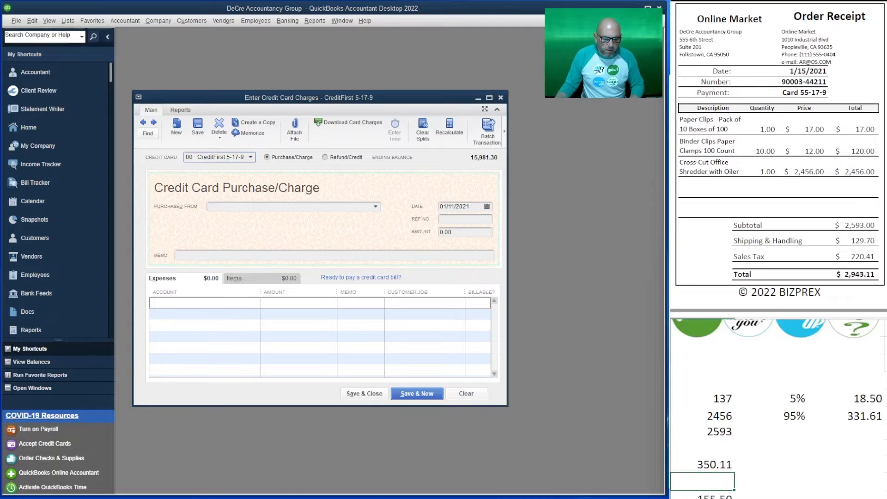
left_click(707, 497)
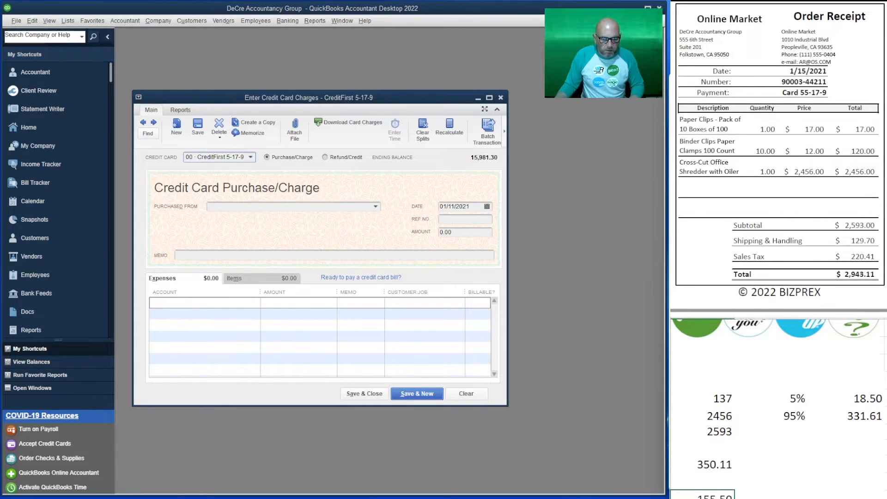
key("F2")
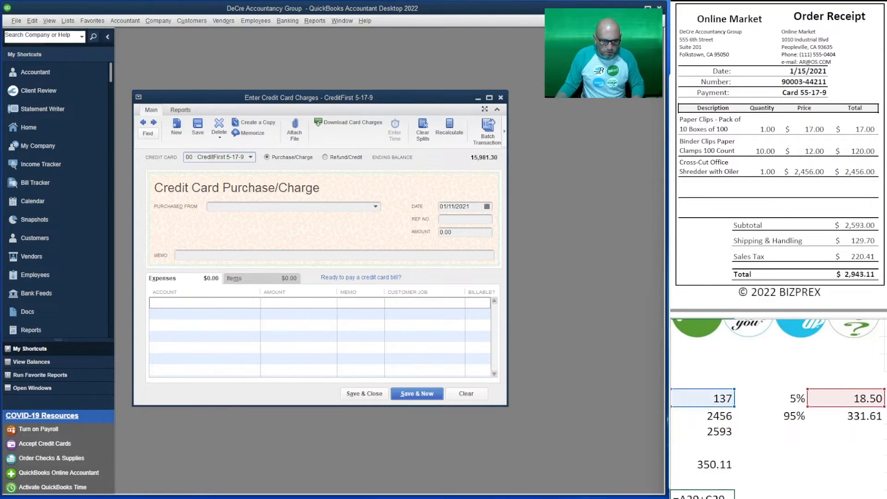
key("Return")
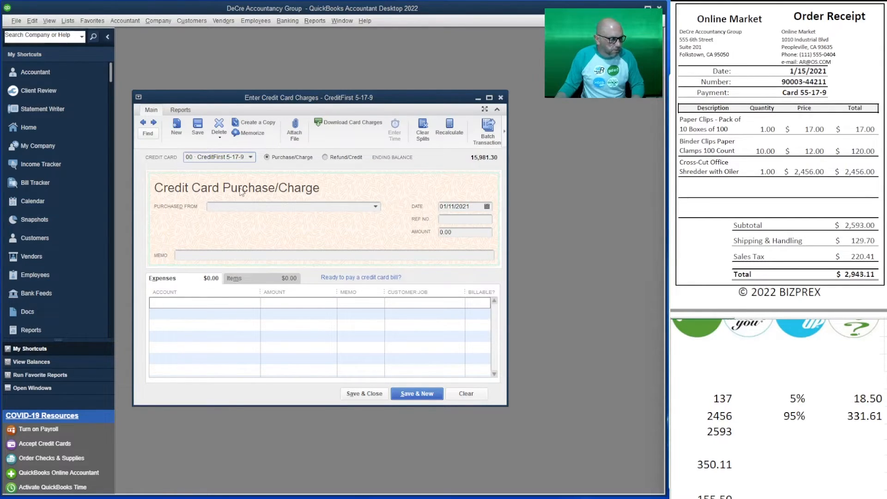
Set the new credit card charge's vendor to Online Market and its date to 01/15/2021.
left_click(241, 204)
type("Online Market")
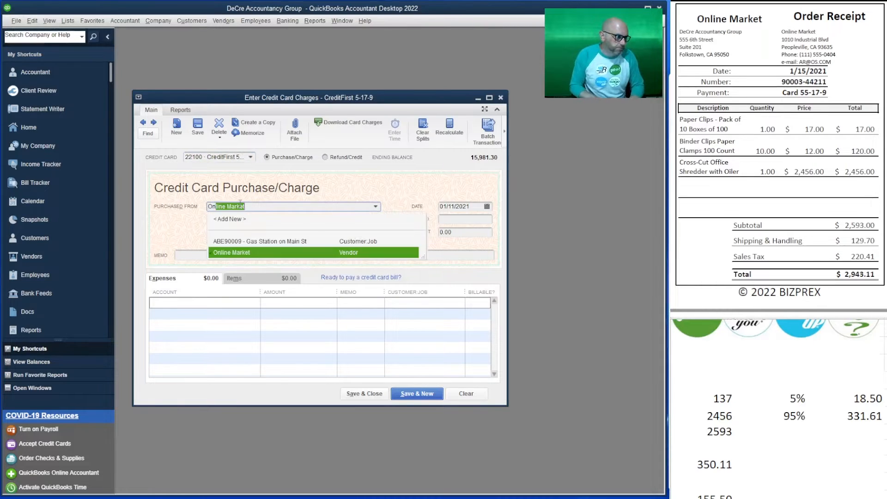
key("Tab")
type("1/15/2021")
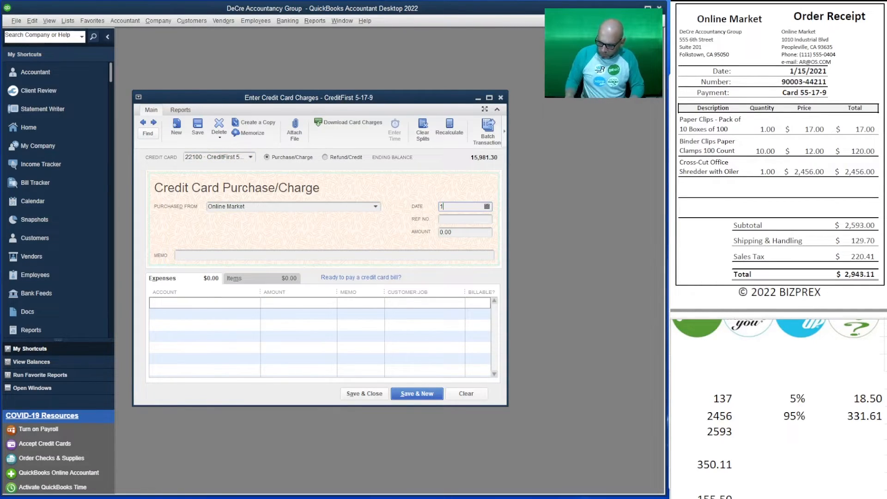
key("Tab")
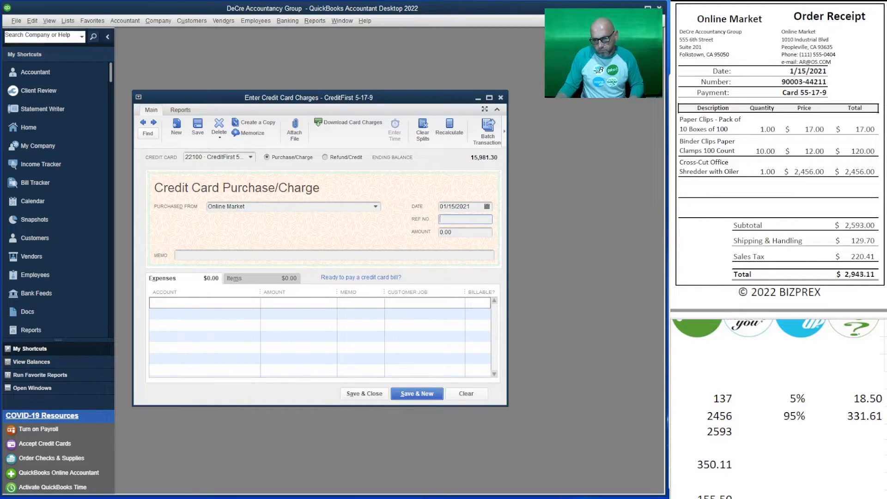
Copy the order number from the clips and shredder receipt into the charge's reference number.
left_click_drag(827, 82, 781, 82)
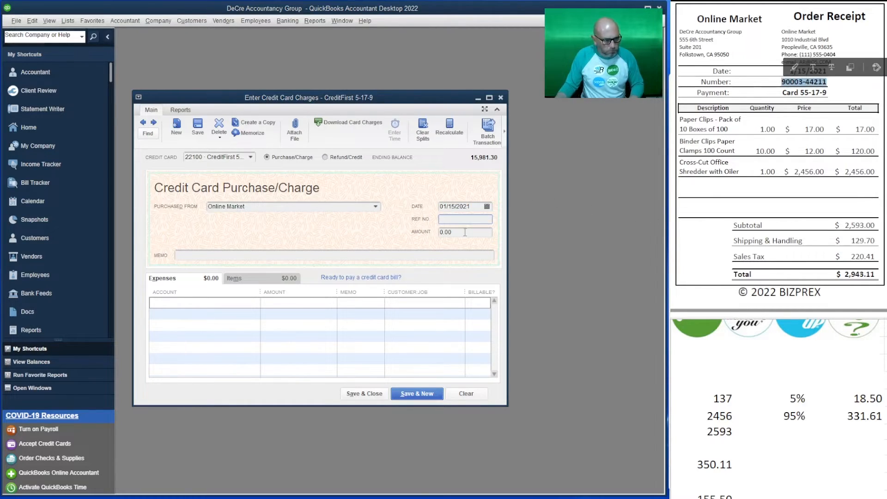
key("ctrl+v")
key("Tab")
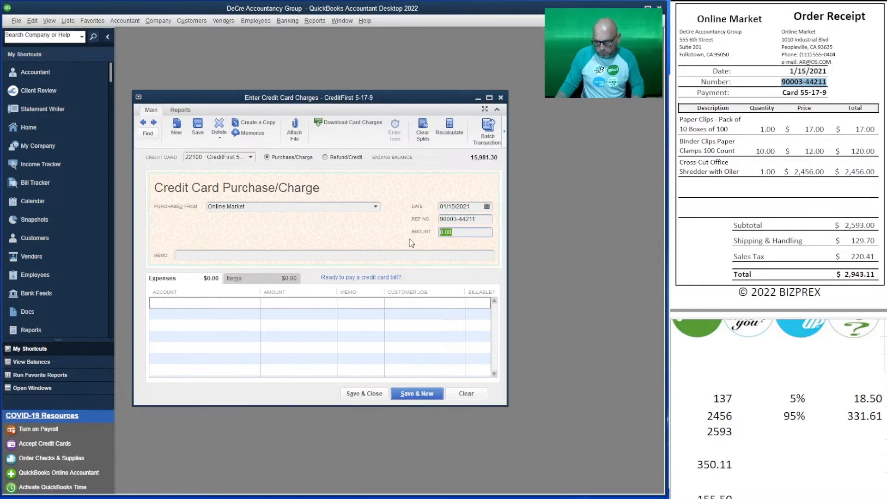
Set the charge's amount to 2943.11 and paste the copied order number into its memo.
type("2943.11")
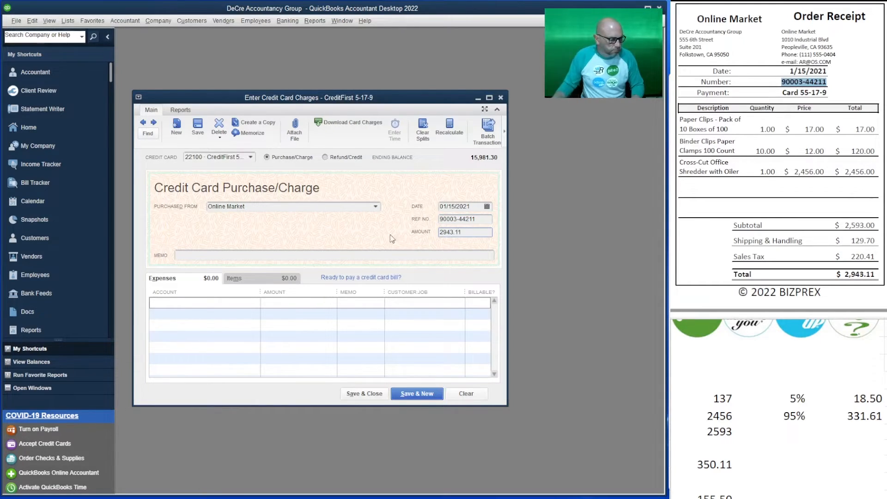
left_click(301, 255)
key("ctrl+v")
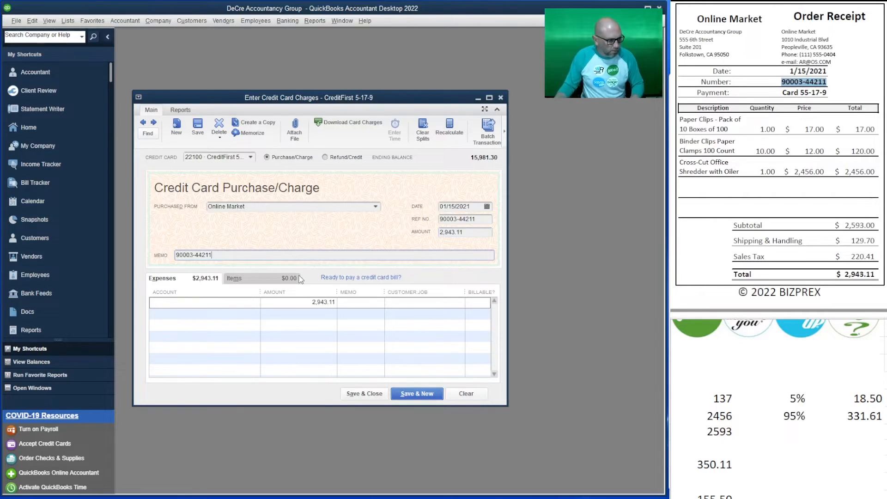
Add an Office Supplies expense line of 115.50 to the Online Market charge.
left_click(192, 303)
type("Office Supplies")
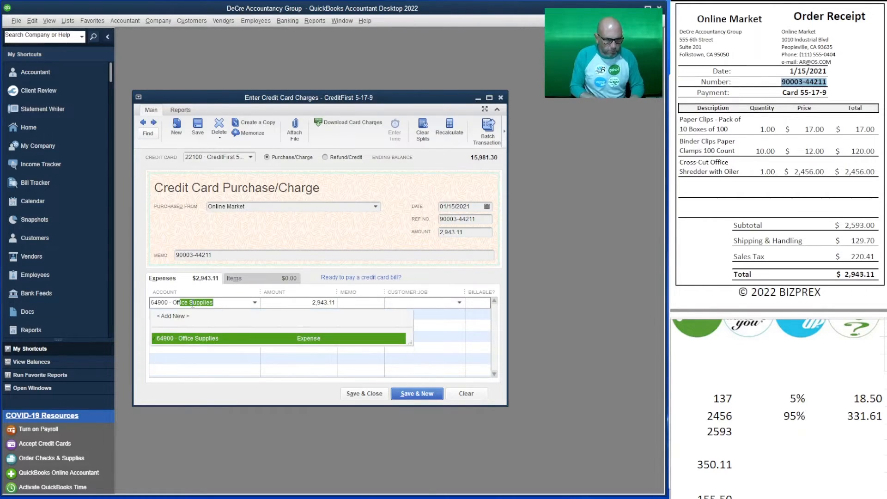
key("Tab")
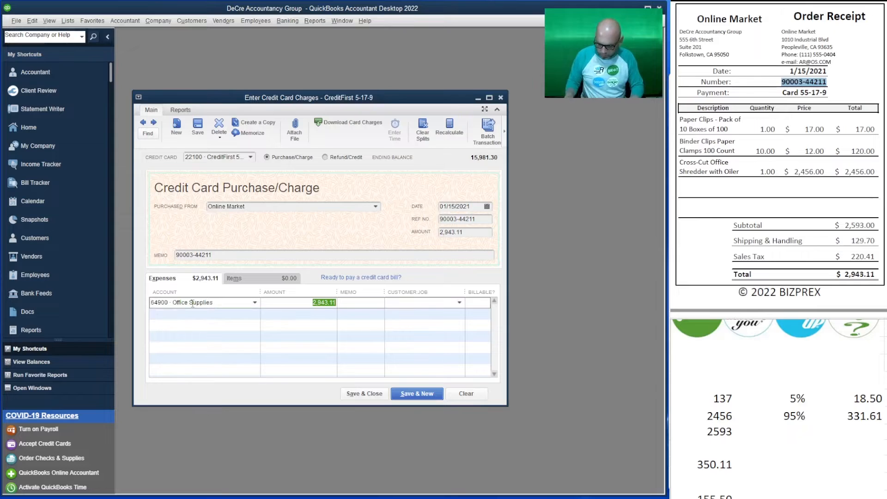
type("115.50")
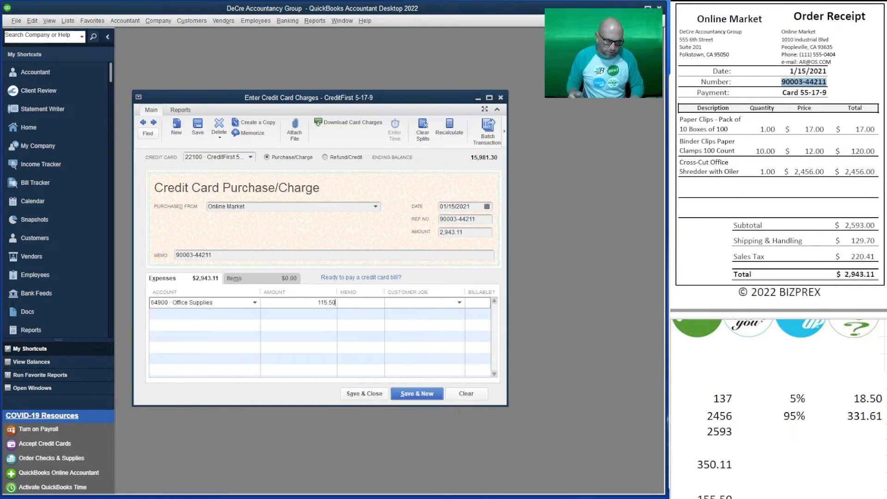
key("Tab")
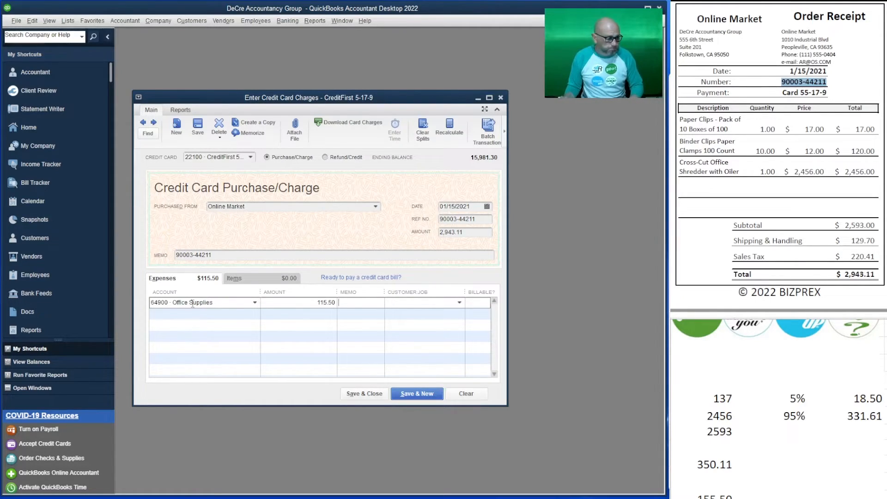
key("Tab")
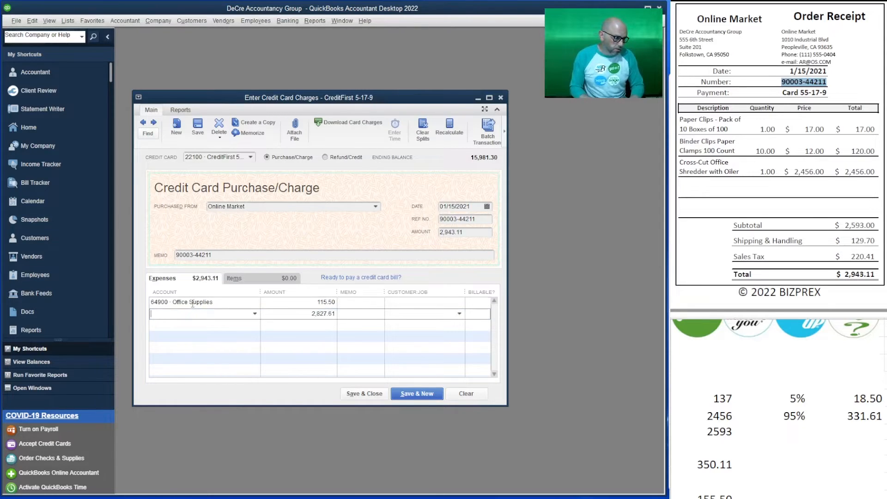
Assign the remaining 2,827.61 to Furniture and Equipment on the second expense line with the memo "shredder".
type("fu")
key("Tab")
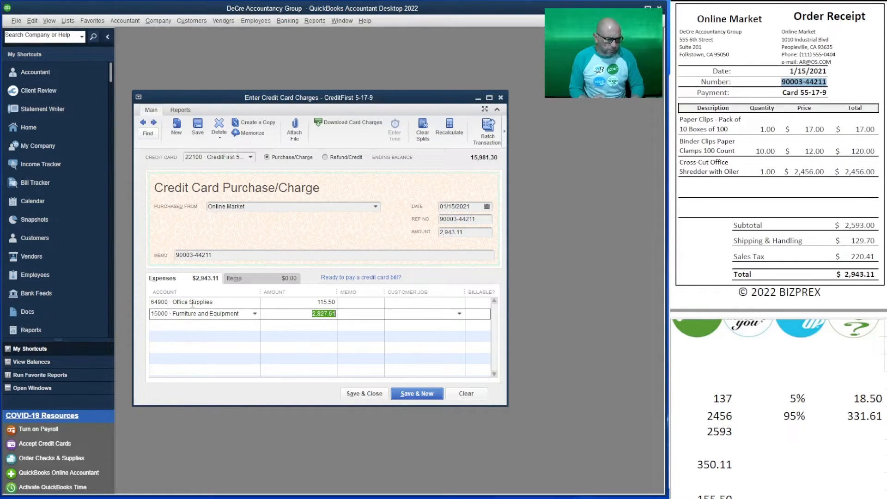
key("Tab")
type("sh")
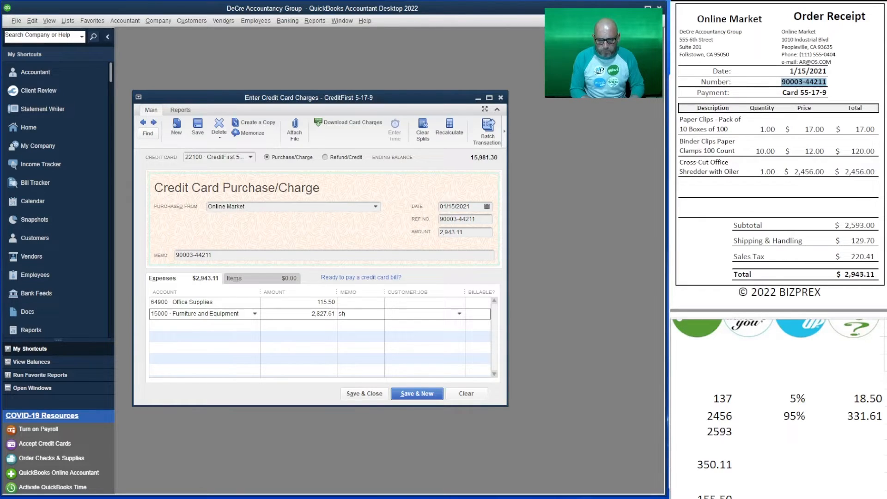
type("redde")
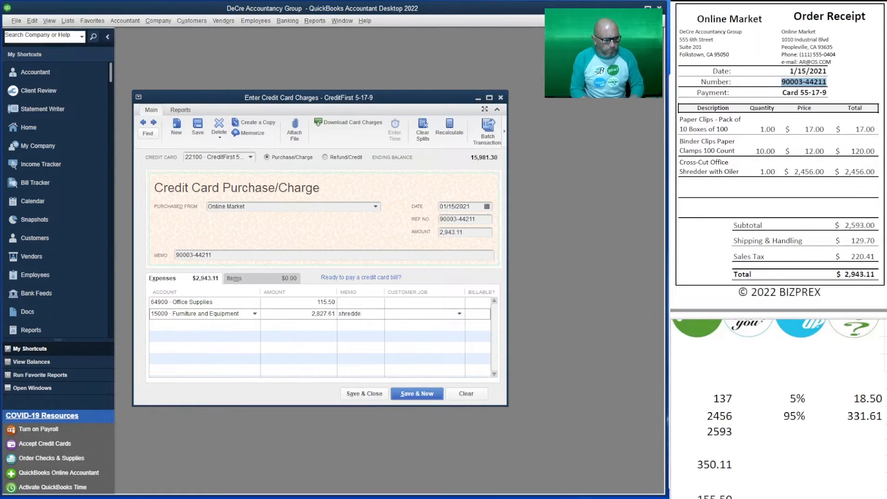
type("r")
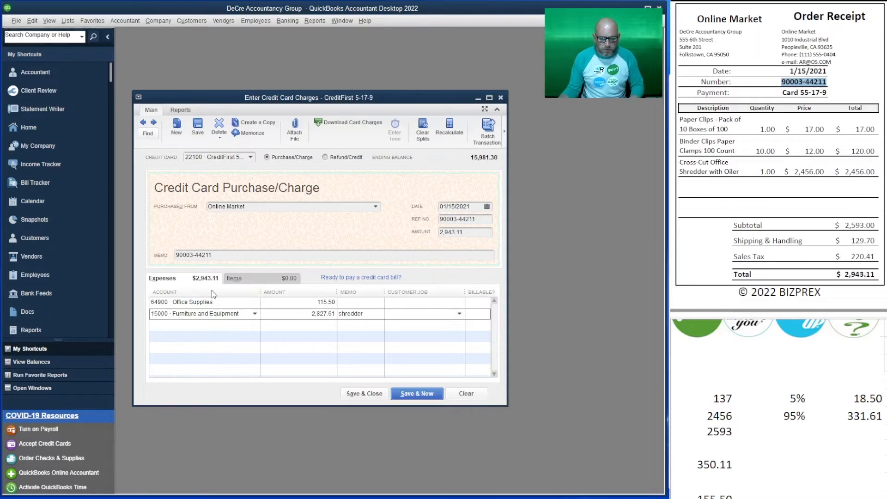
Enter "paper clips" as the memo of the Office Supplies expense line.
left_click(366, 304)
type("paper")
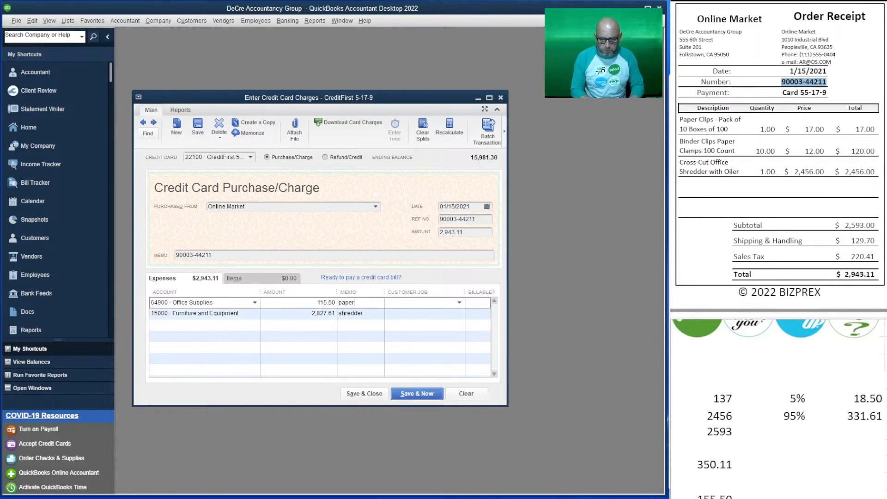
type(" clips")
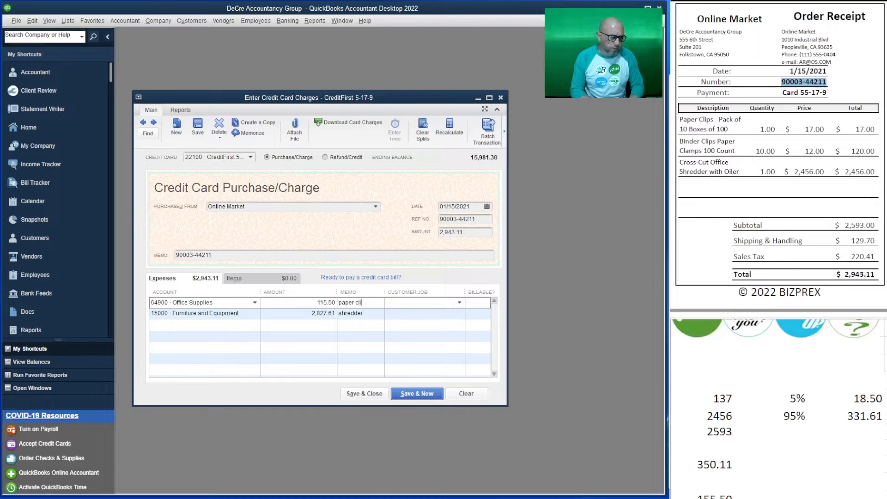
left_click(357, 343)
key("Tab")
key("Tab")
key("Tab")
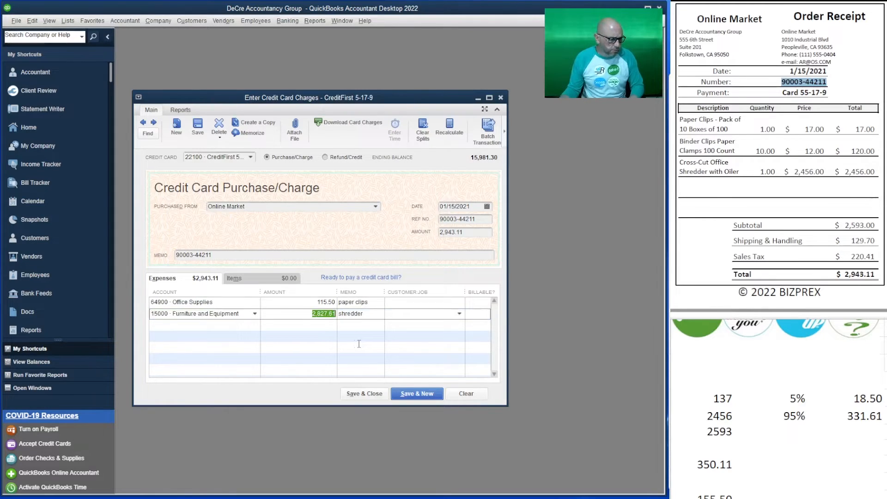
left_click(306, 324)
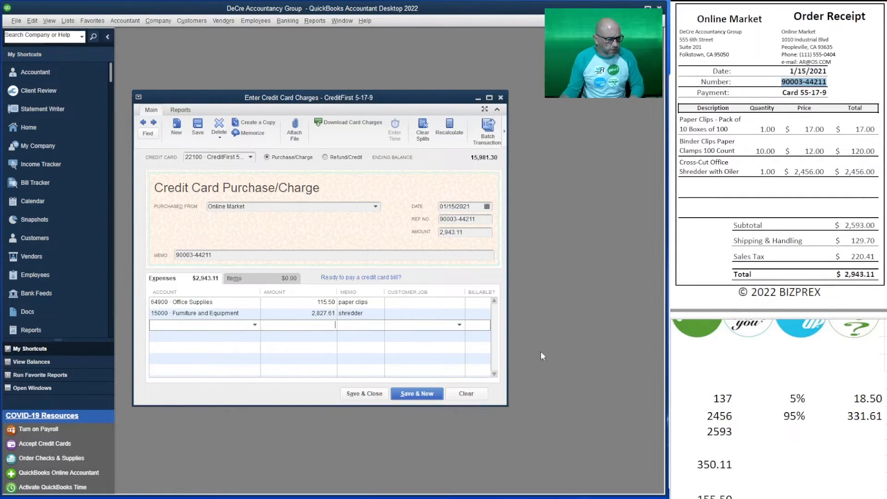
In the spreadsheet's debit and credit table, record a debit of 2827.61 to account 15000.
scroll(834, 406, "up", 4)
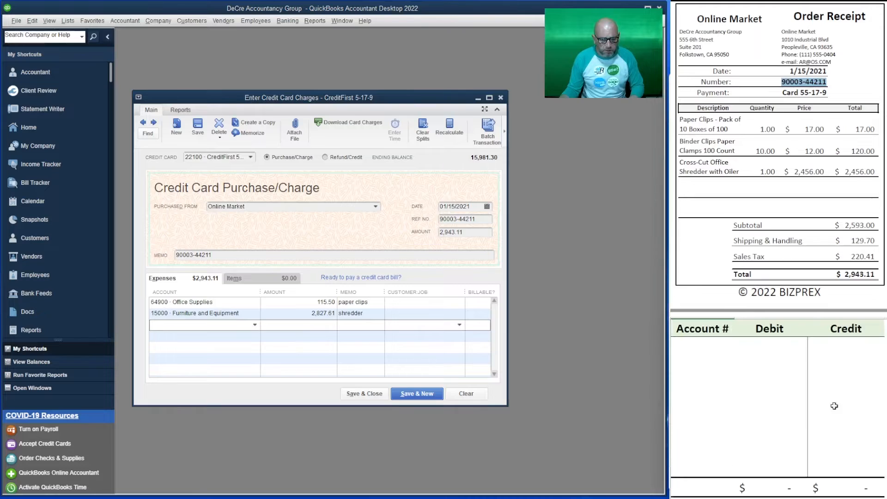
left_click(701, 344)
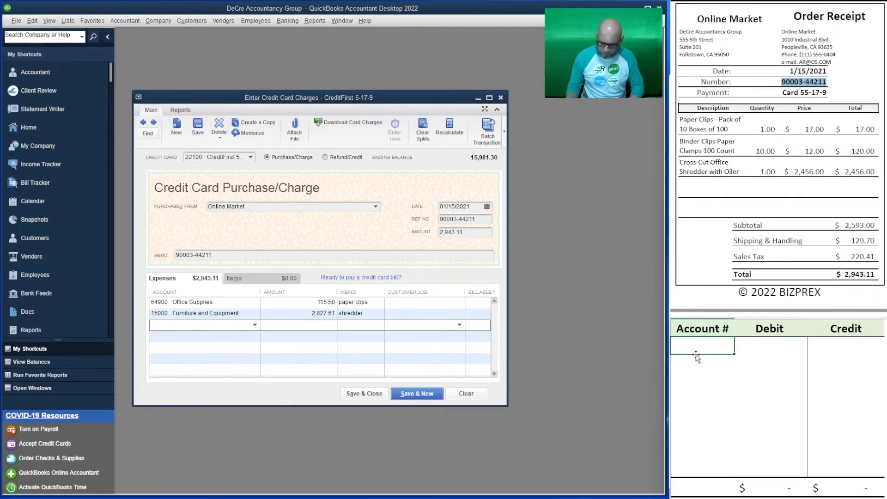
type("15000")
key("Tab")
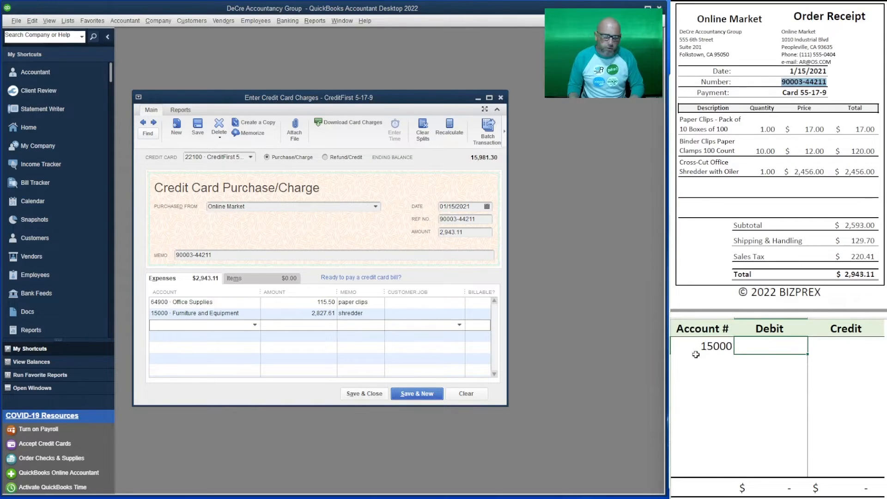
type("28")
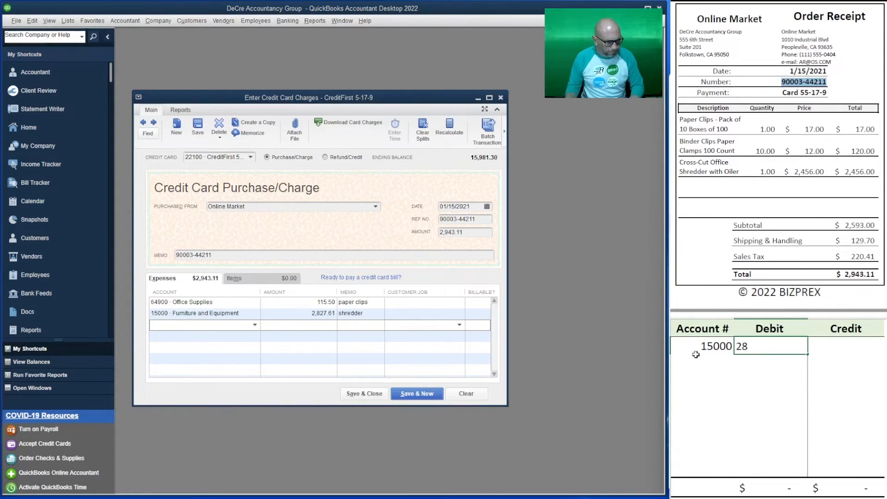
type("27.61")
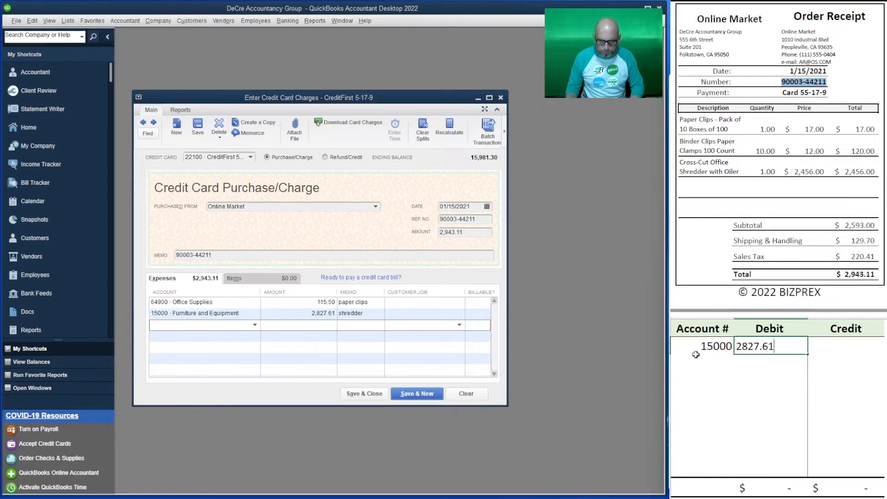
key("Return")
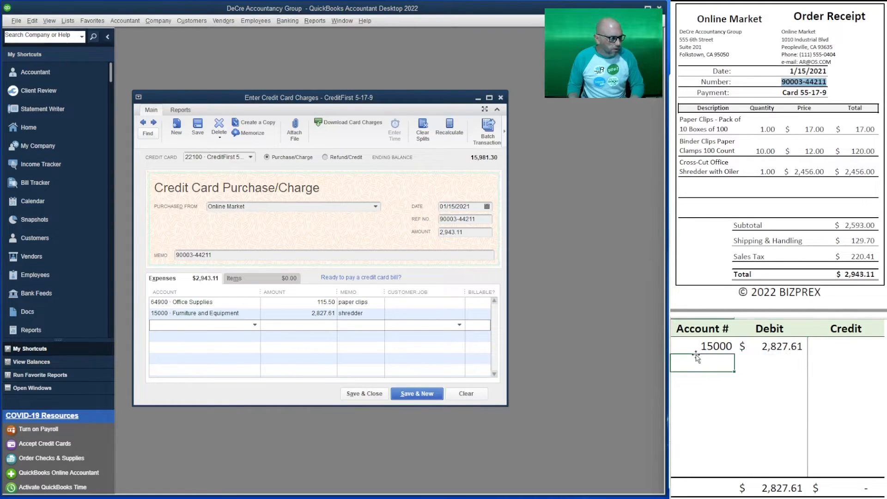
Record a debit of 115.50 to account 64900 on the table's second row.
type("64900")
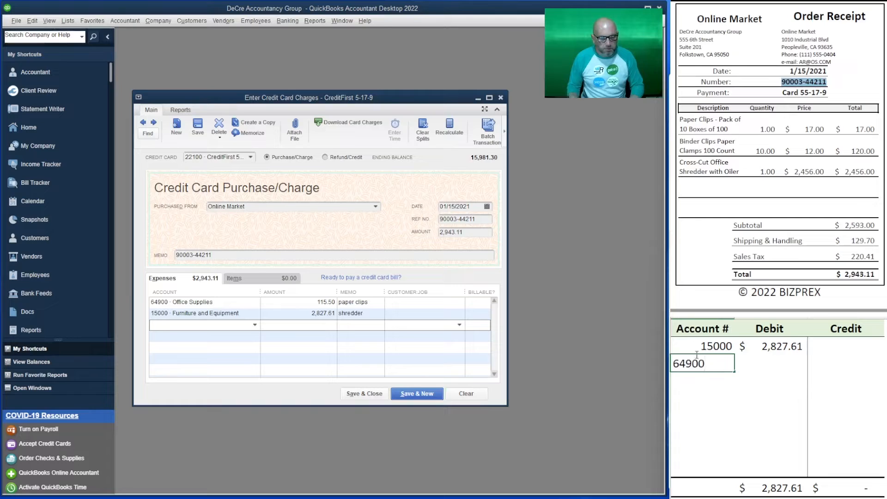
key("Tab")
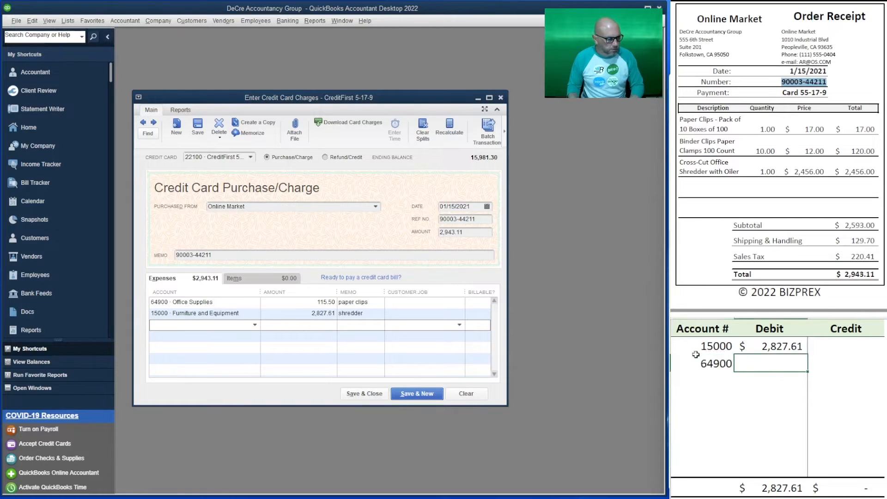
type("115.50")
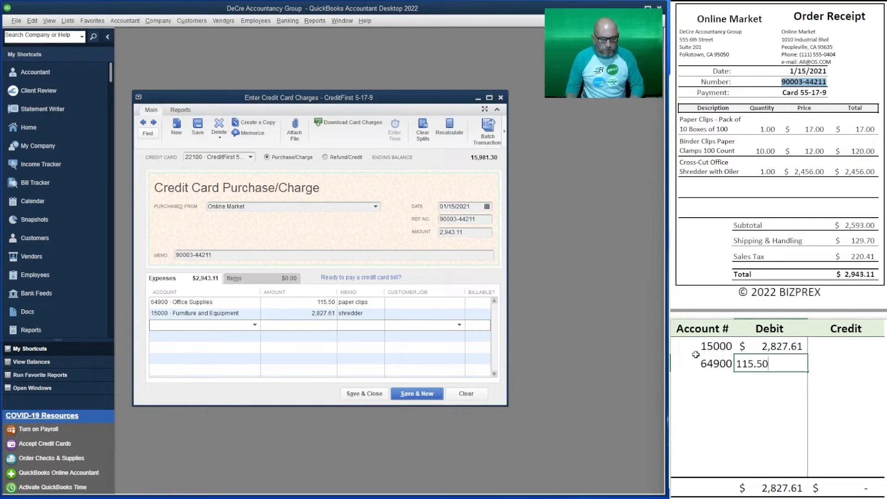
key("Return")
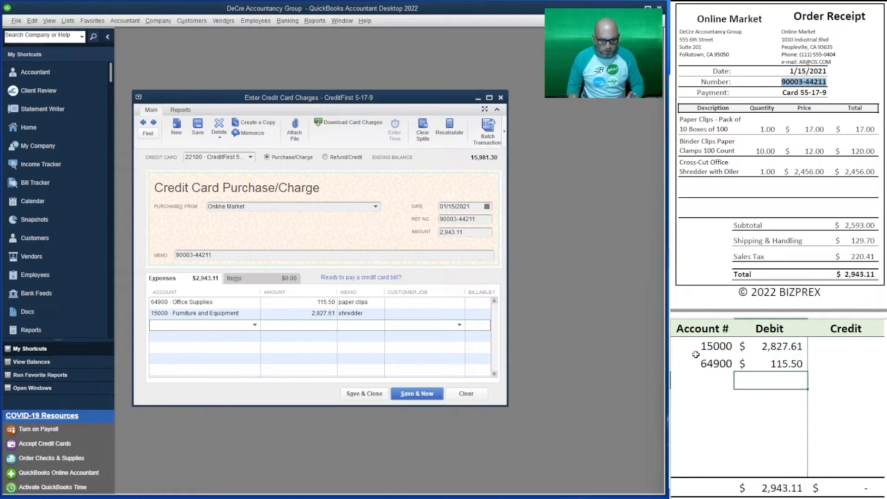
Record a credit of 2943.11 to account 22100 on the table's third row.
key("Left")
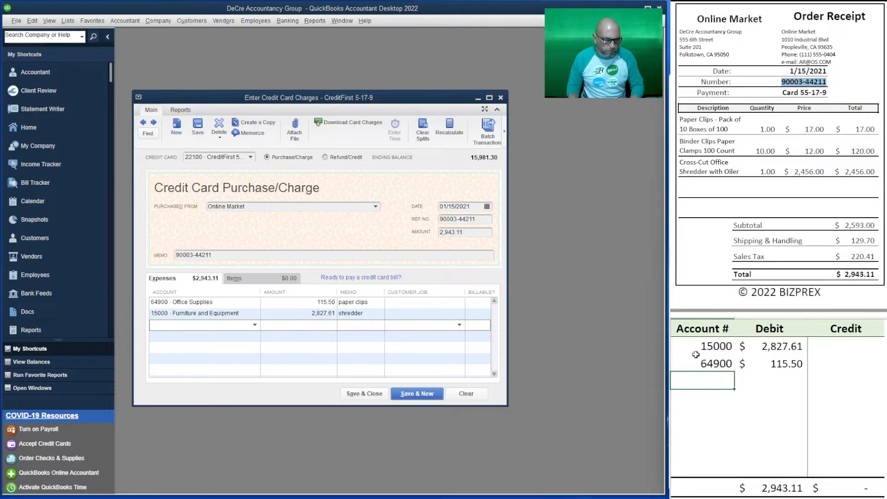
type("22100")
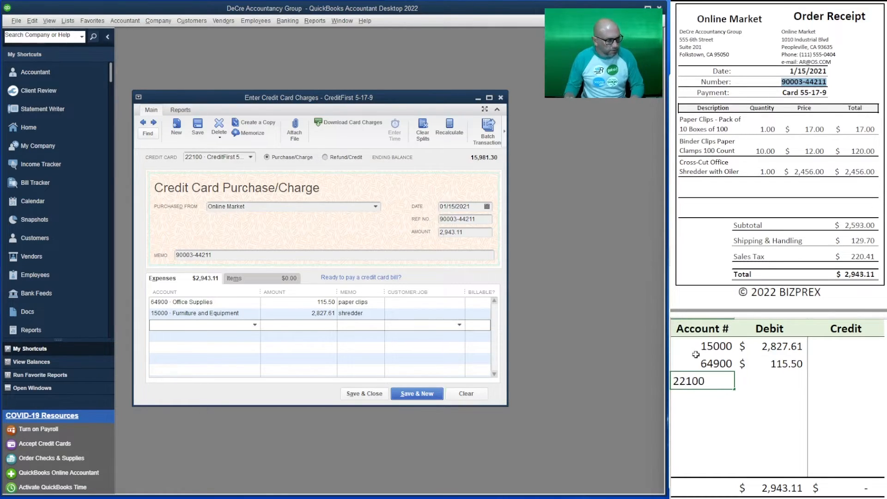
key("Tab")
key("Tab")
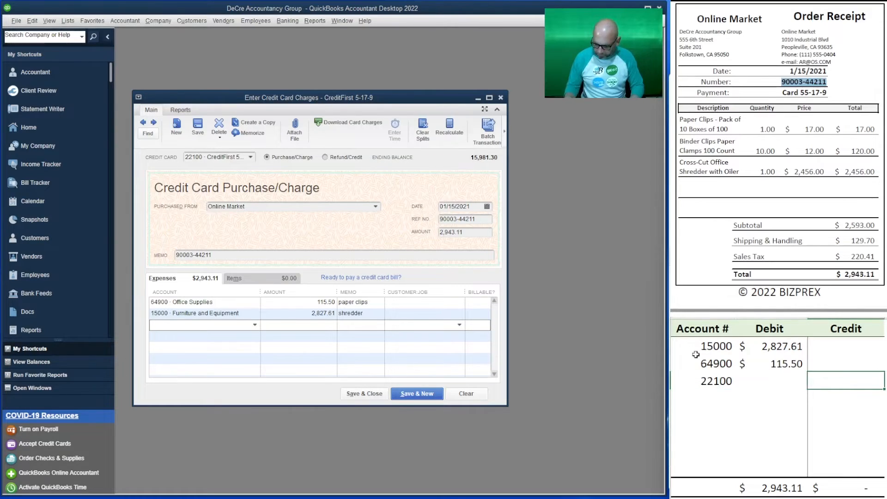
type("2,94")
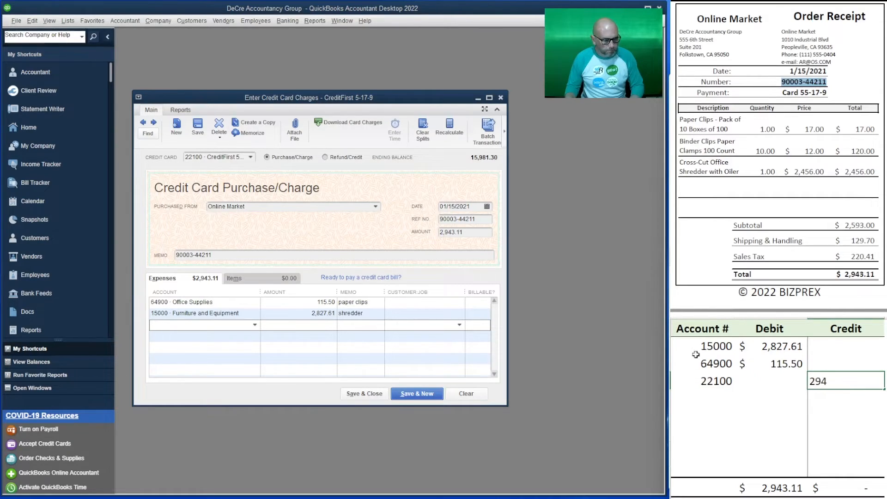
type("3.11")
key("Return")
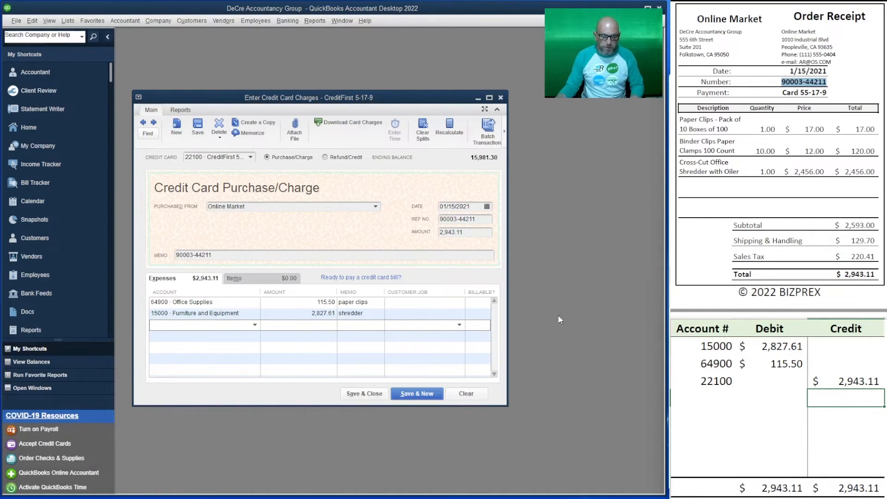
Save the Online Market charge, start a new one, and clear the spreadsheet's account, debit and credit entries.
left_click(417, 394)
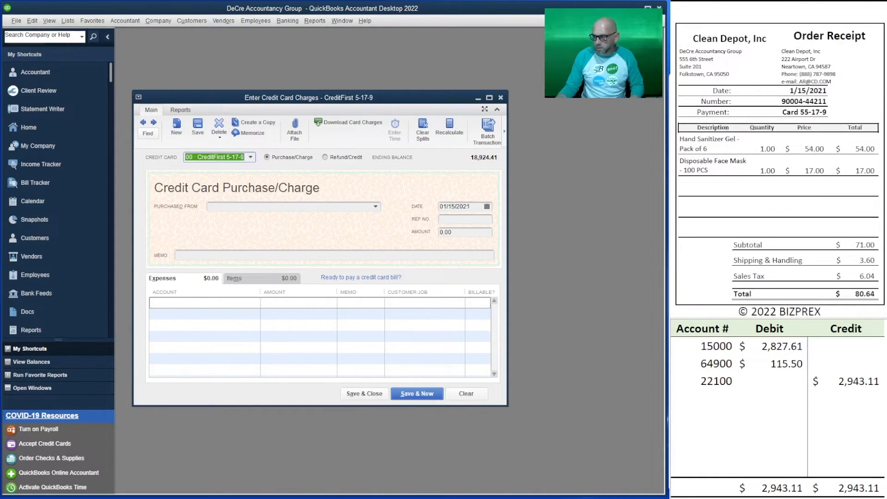
left_click_drag(847, 381, 719, 349)
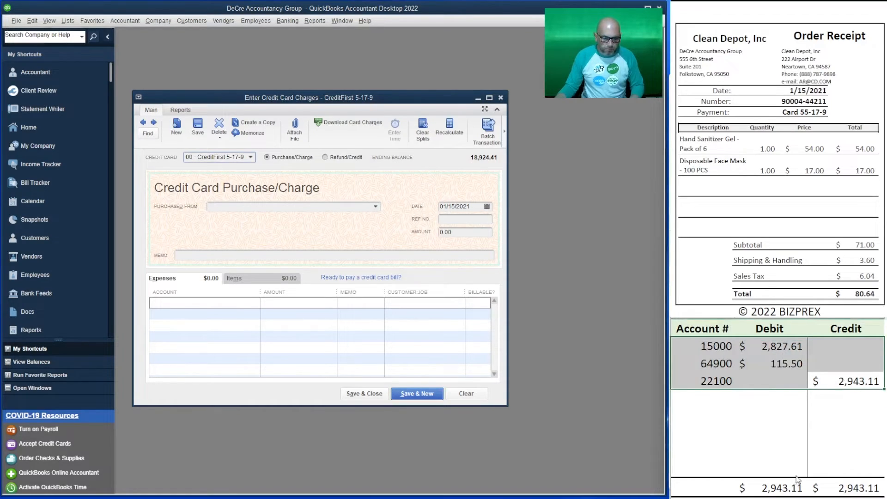
key("Delete")
Set the new charge's vendor to Clean Depot, Inc and keep 01/15/2021 as its date.
left_click(244, 206)
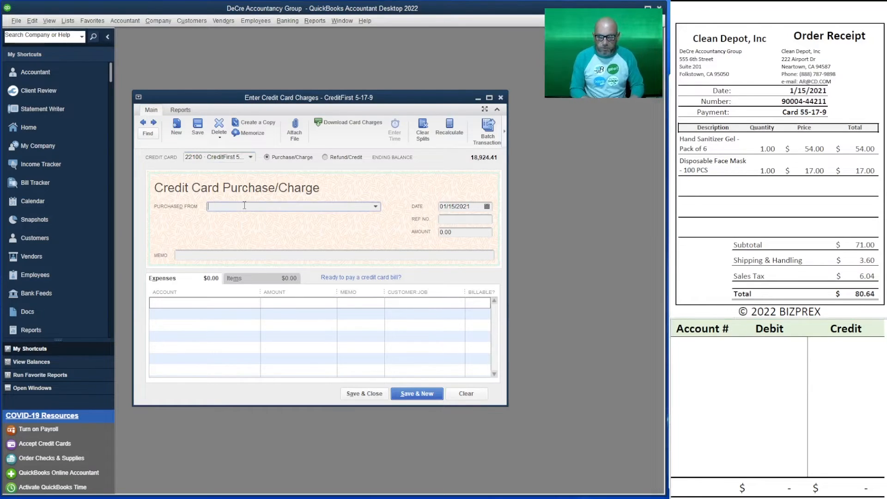
type("c")
key("Tab")
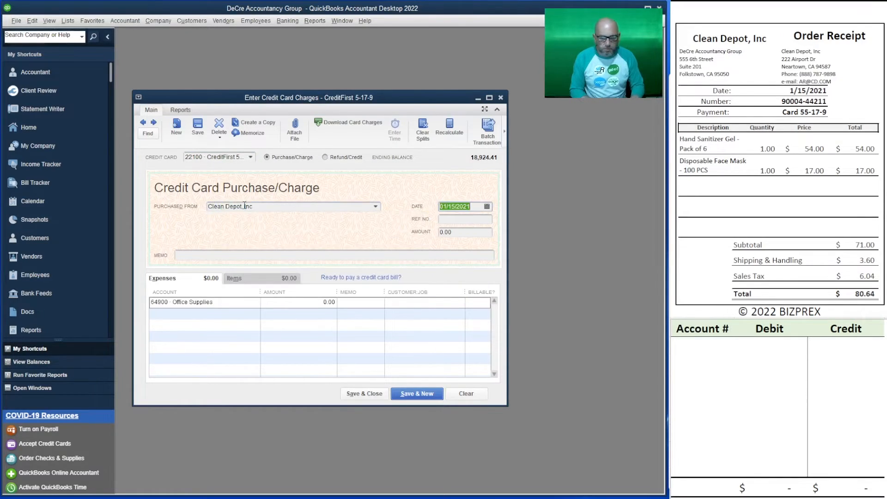
key("Caps_Lock")
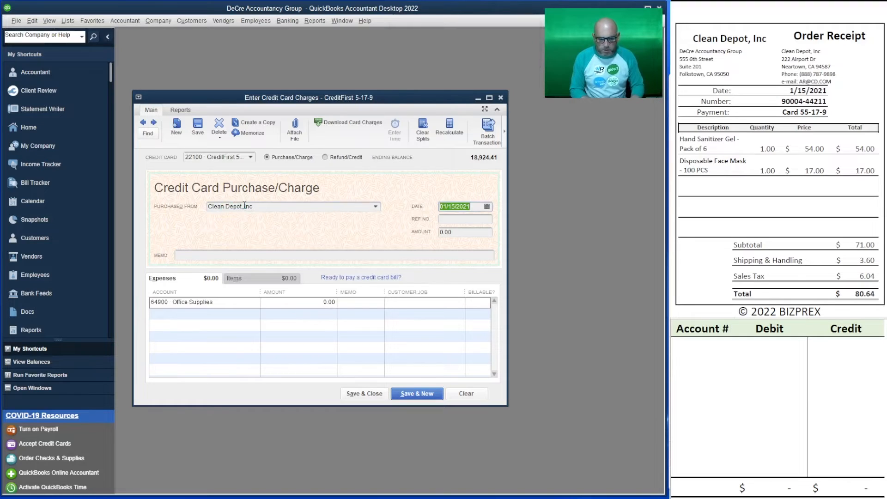
key("Caps_Lock")
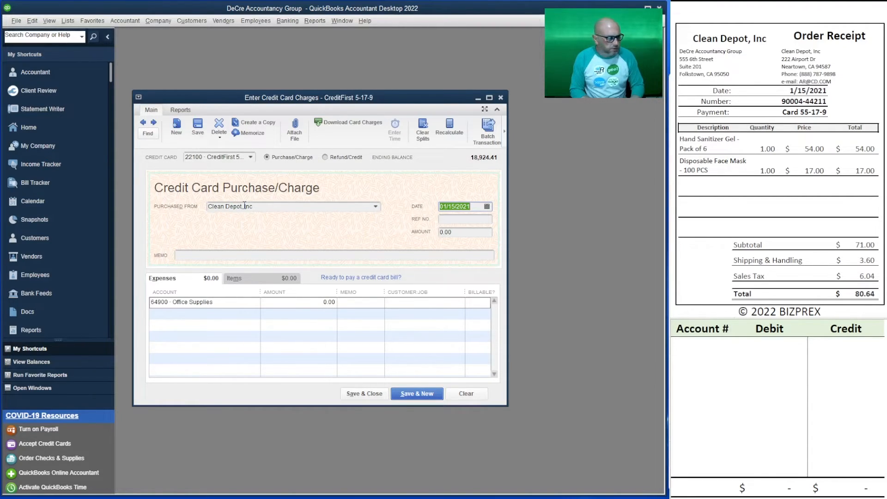
key("Tab")
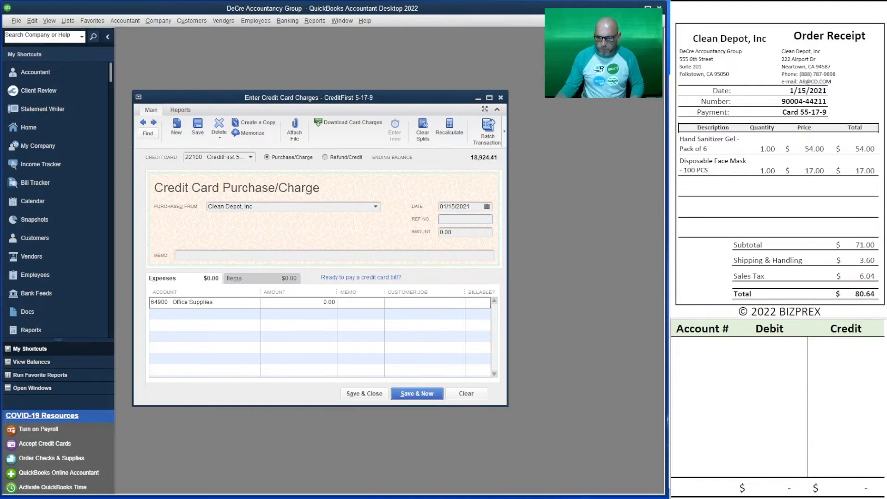
Copy the Clean Depot receipt number into the charge's reference number and set the amount to 80.64.
left_click_drag(828, 102, 780, 101)
key("ctrl+c")
left_click(476, 219)
key("ctrl+v")
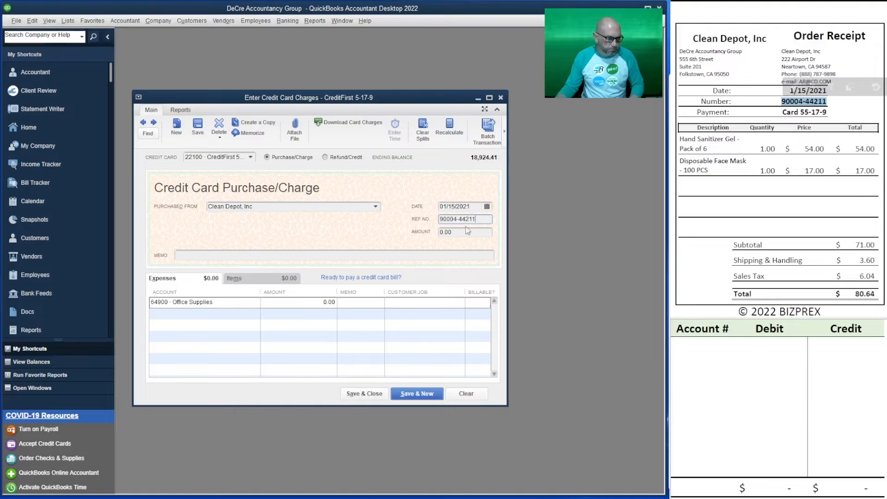
key("Tab")
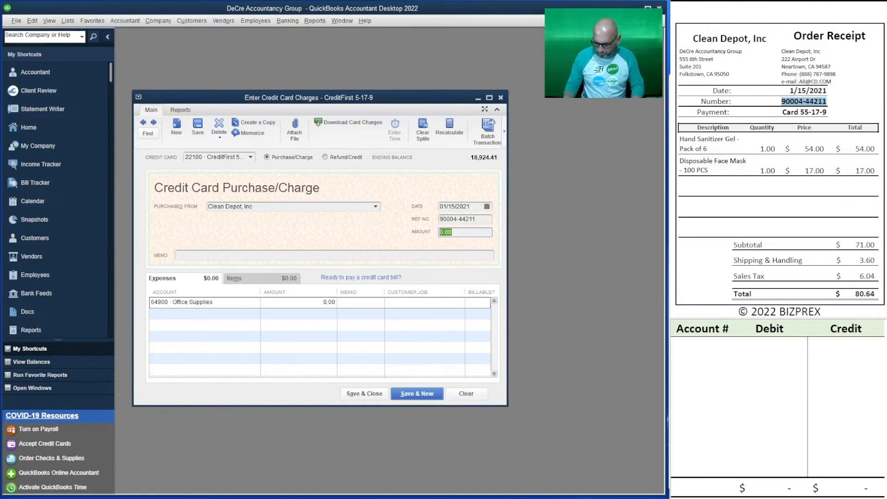
type("80.64")
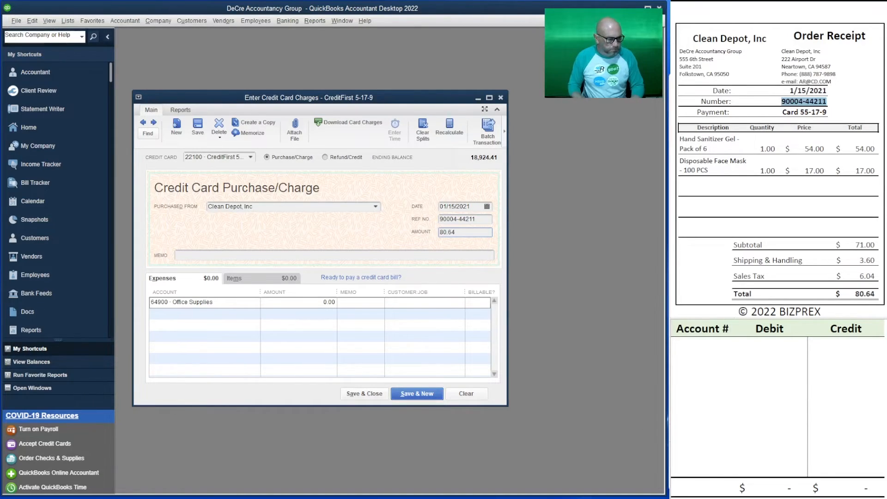
key("Tab")
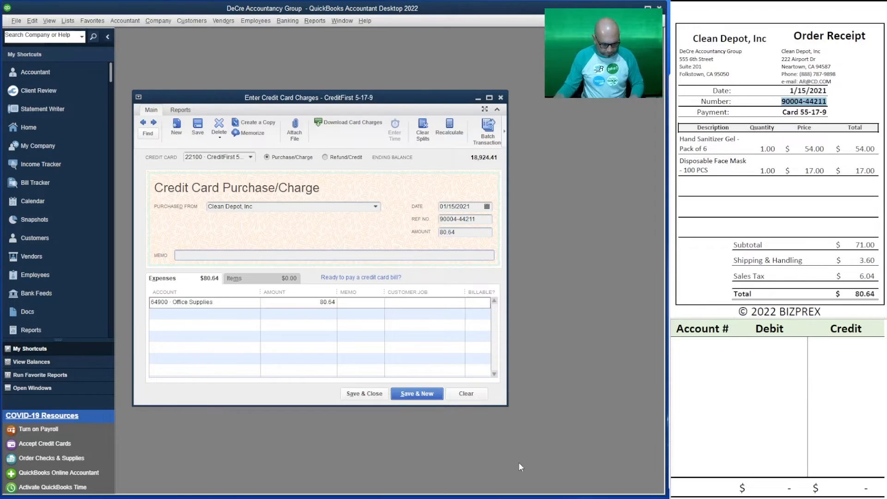
Enter the receipt number as the charge's memo and keep the Office Supplies expense line as is.
key("ctrl+v")
key("Tab")
key("Tab")
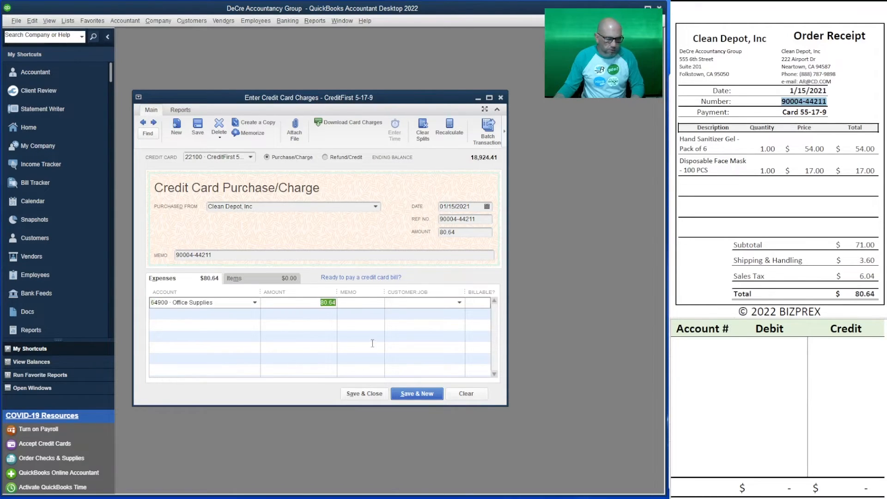
key("Tab")
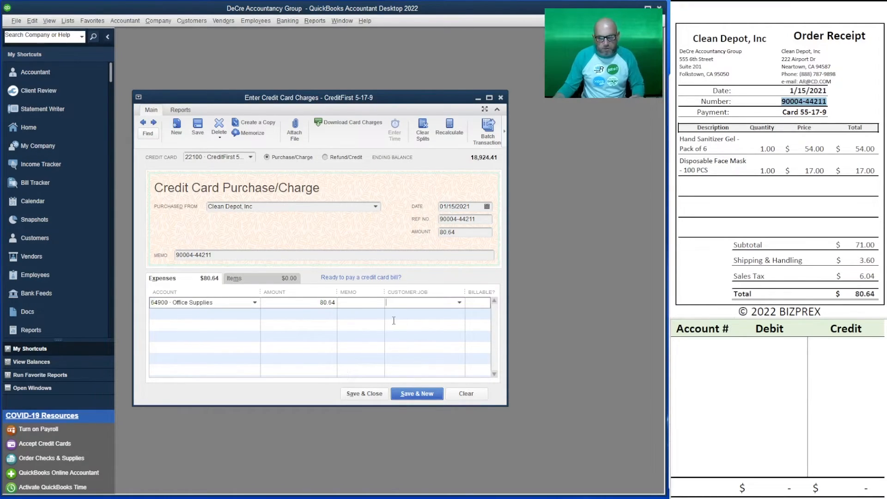
left_click(830, 110)
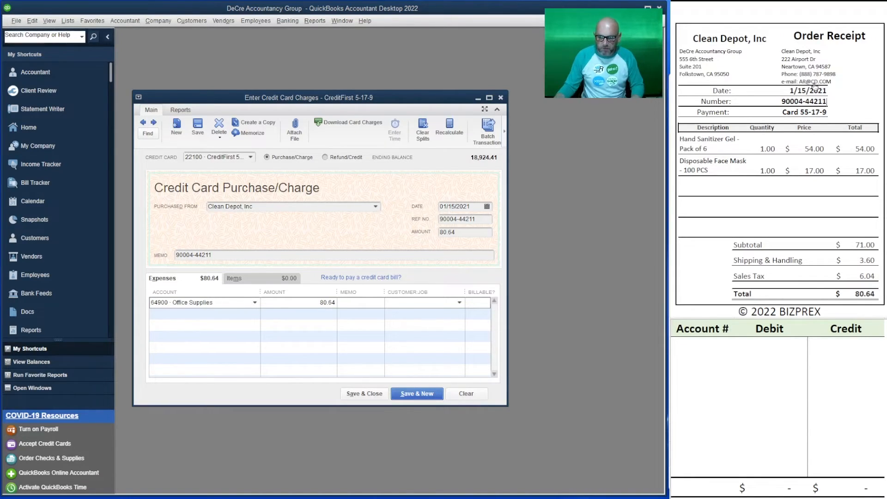
Record a credit of 80.64 to account 22100 on the spreadsheet table's first row.
left_click(696, 342)
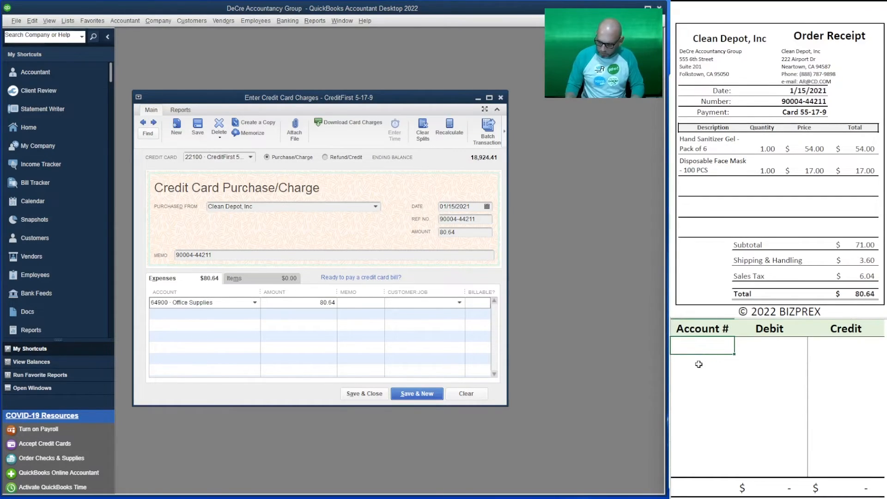
type("22100")
key("Tab")
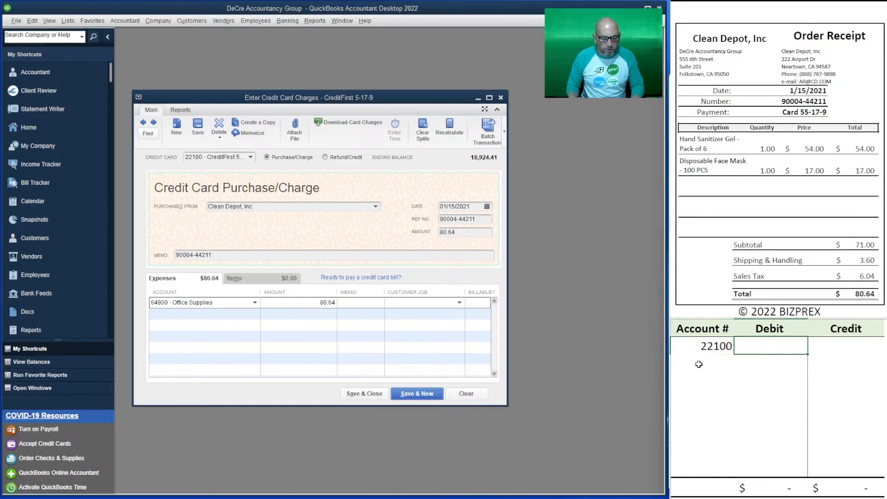
key("Tab")
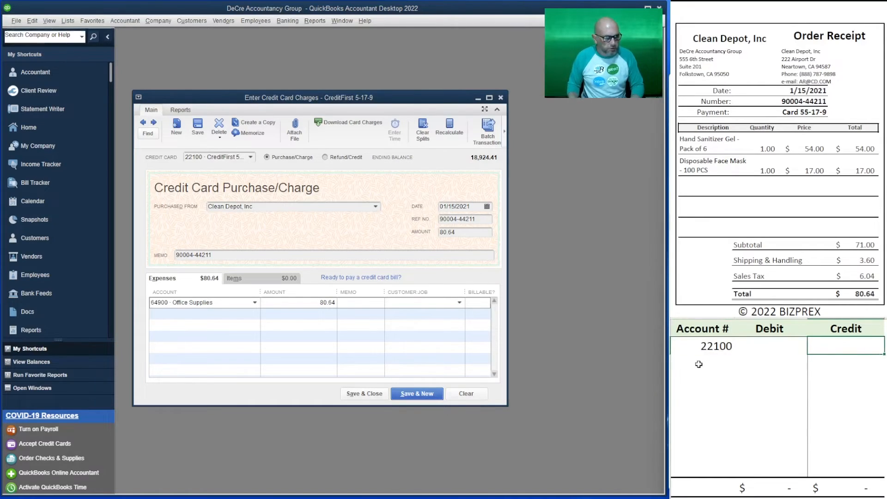
type("80.")
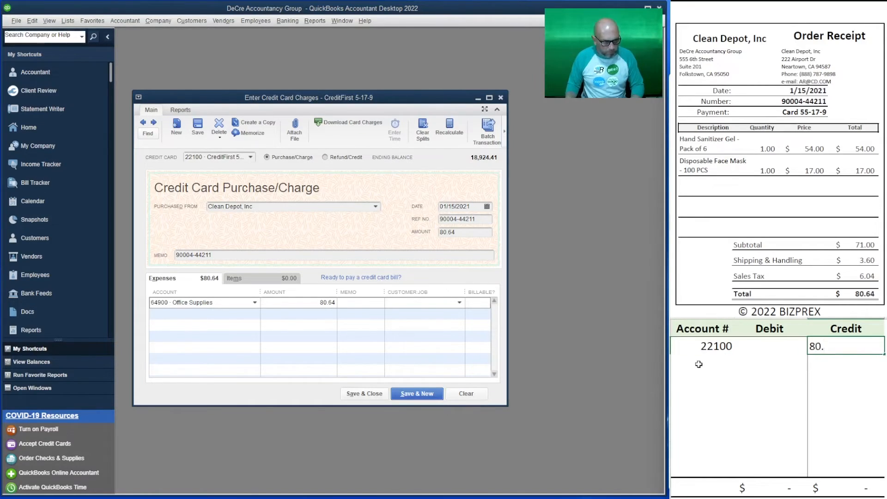
type("64")
key("Return")
Record a debit of 80.64 to account 64900 on the spreadsheet table's second row.
left_click(699, 364)
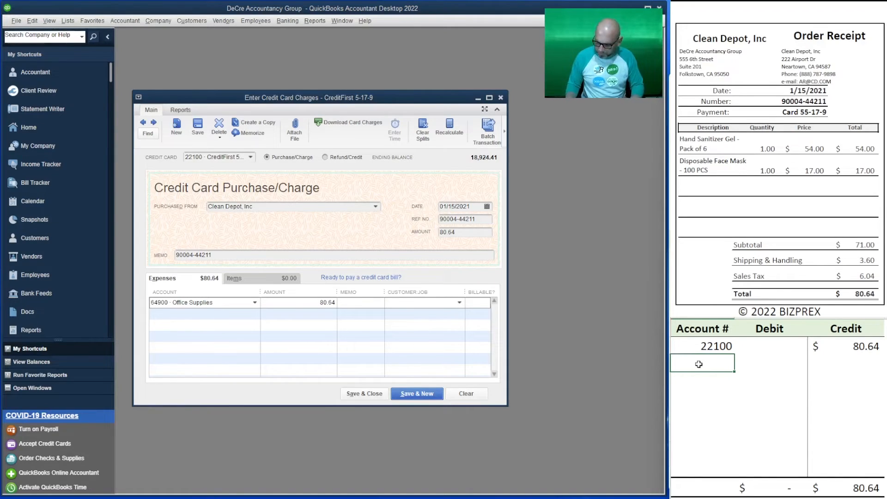
type("64900")
key("Tab")
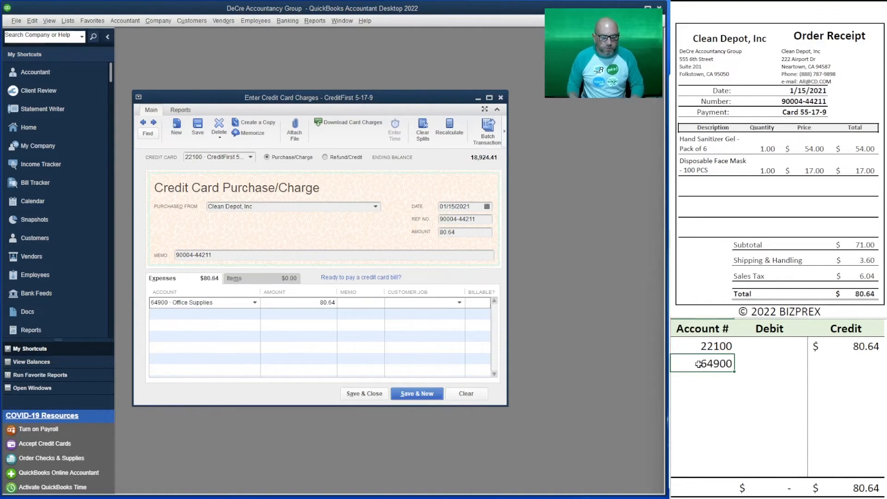
type("80.64")
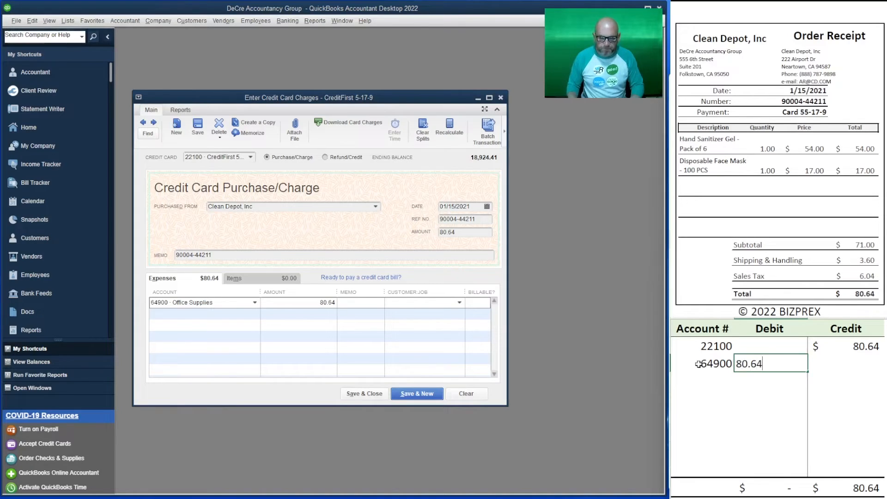
key("Return")
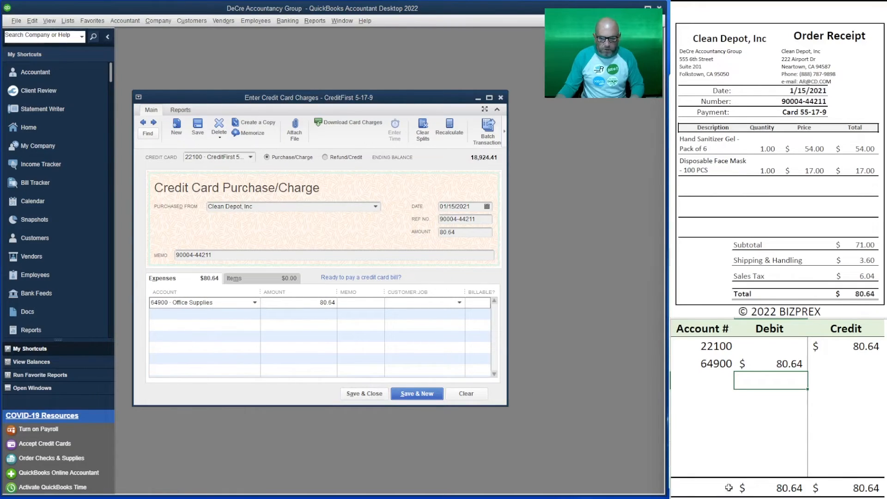
Save and close the Clean Depot charge, and clear the spreadsheet's account, debit and credit entries.
scroll(779, 138, "down", 3)
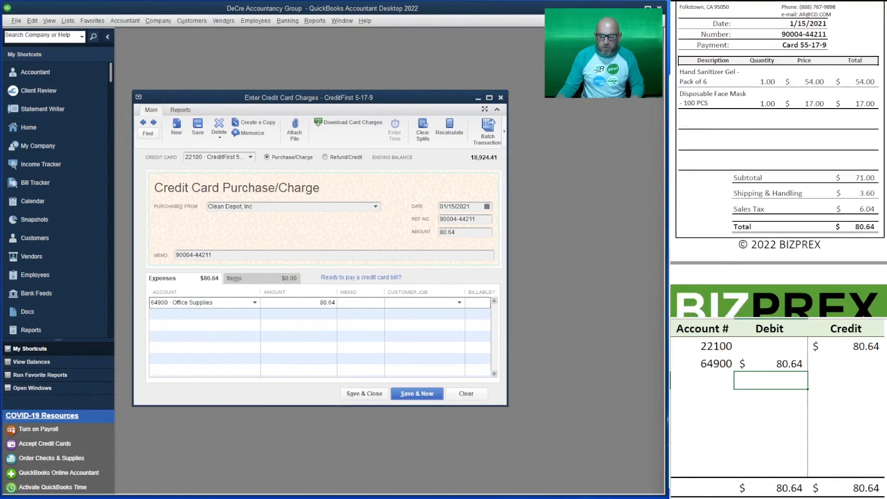
scroll(778, 139, "down", 5)
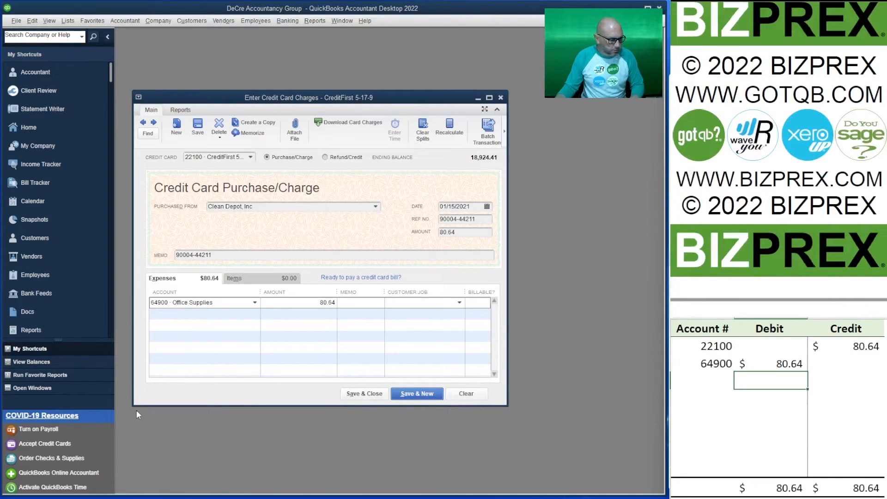
left_click(387, 394)
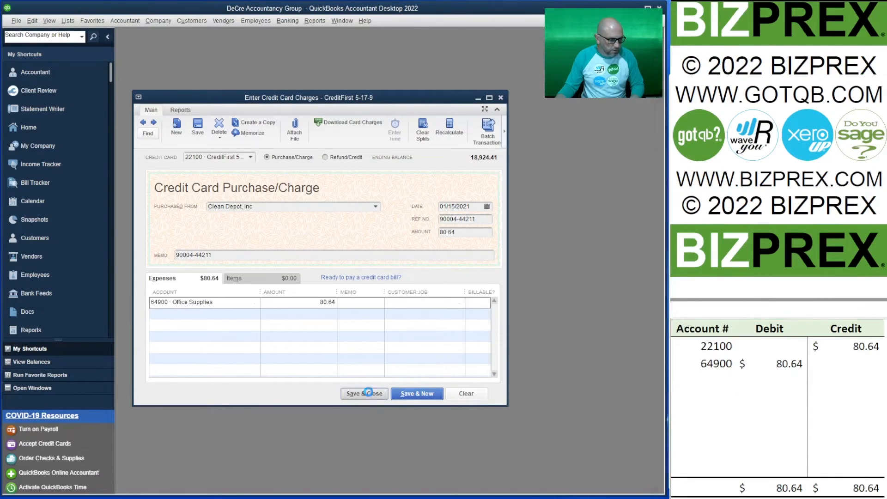
left_click_drag(846, 364, 709, 345)
key("Delete")
left_click(771, 415)
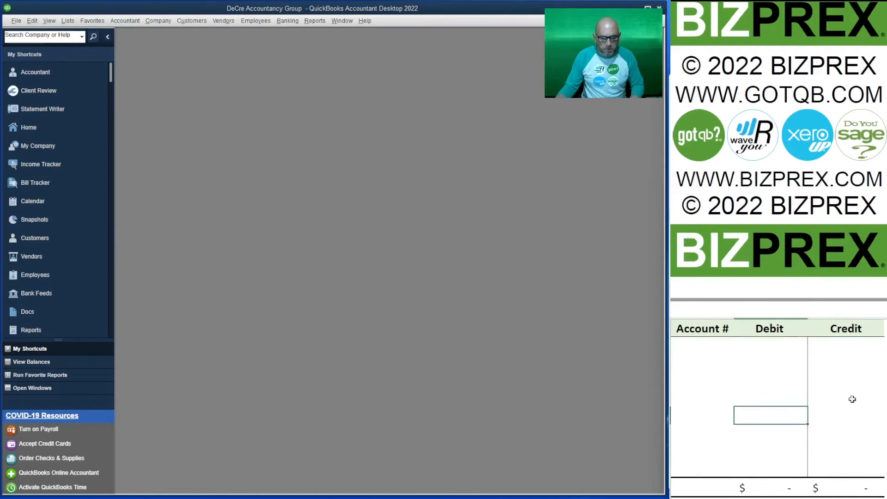
Bring up the Food 4U Mart return receipt and start a new credit card entry of type Refund/Credit.
scroll(778, 159, "down", 5)
scroll(778, 159, "down", 3)
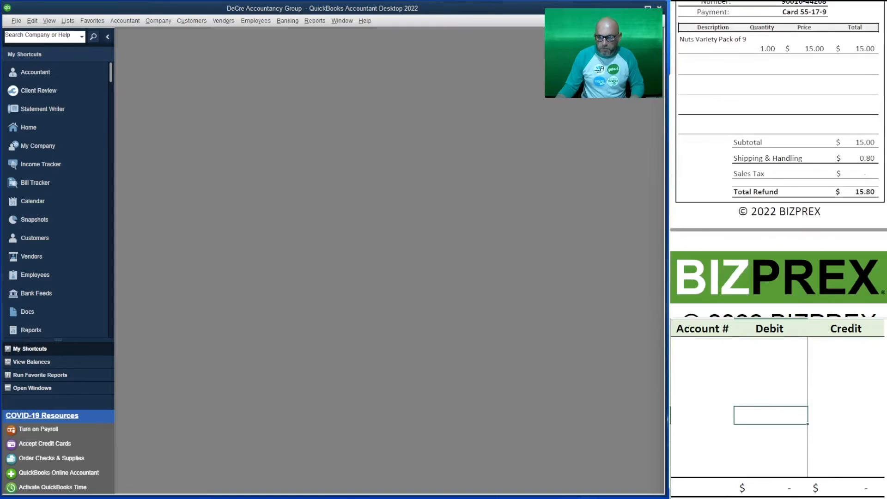
scroll(778, 160, "up", 2)
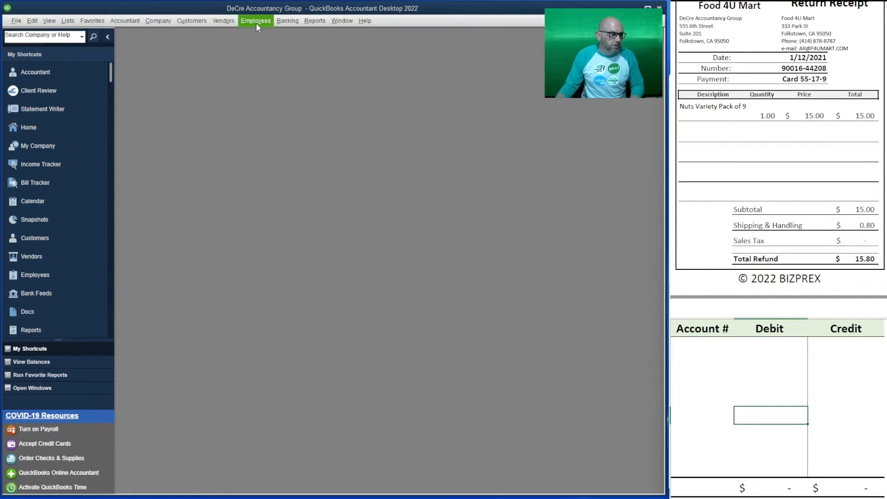
left_click(287, 21)
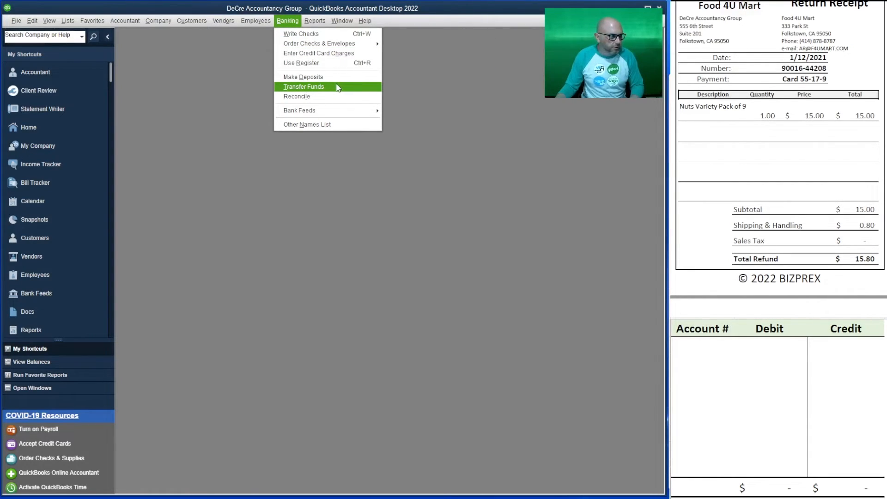
left_click(331, 54)
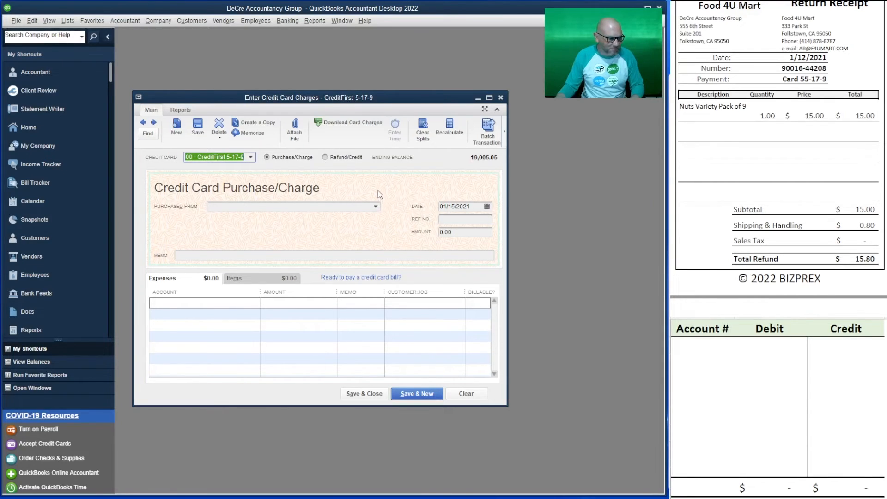
left_click(325, 157)
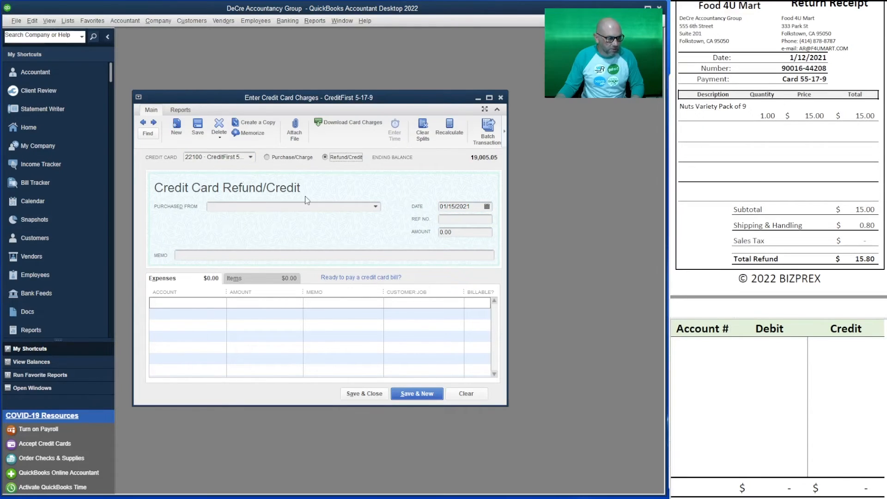
Set the refund's vendor to Food 4U Mart and its date to 01/12/2021.
left_click(301, 208)
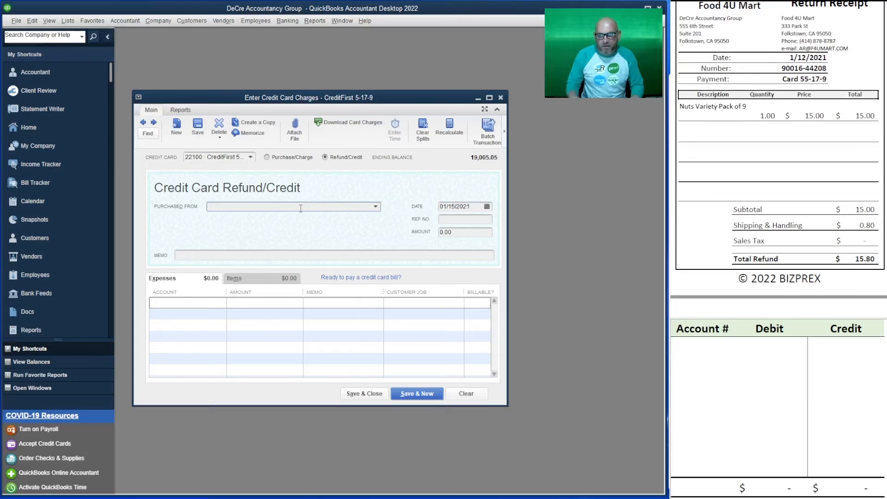
type("Food 4U Mart")
key("Tab")
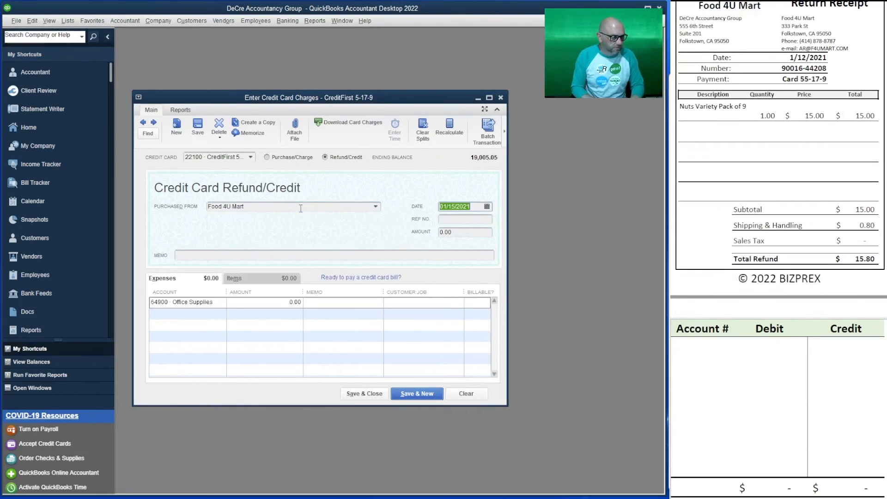
type("1/12/2021")
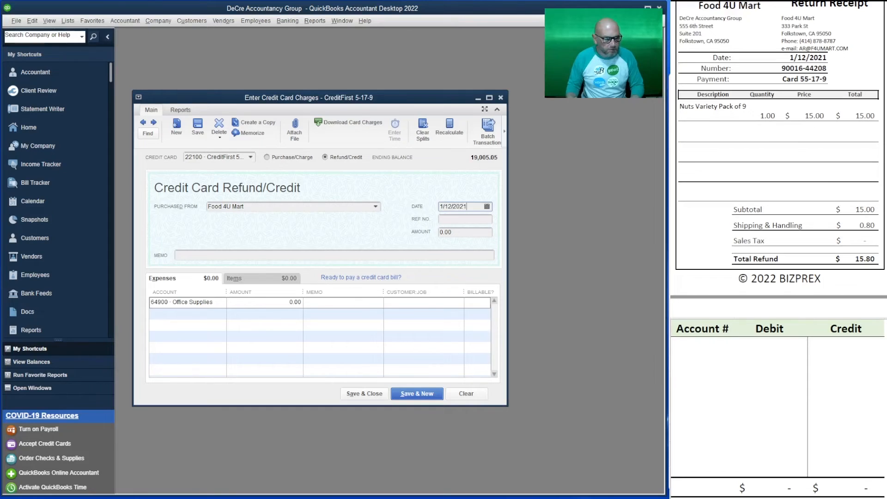
key("Tab")
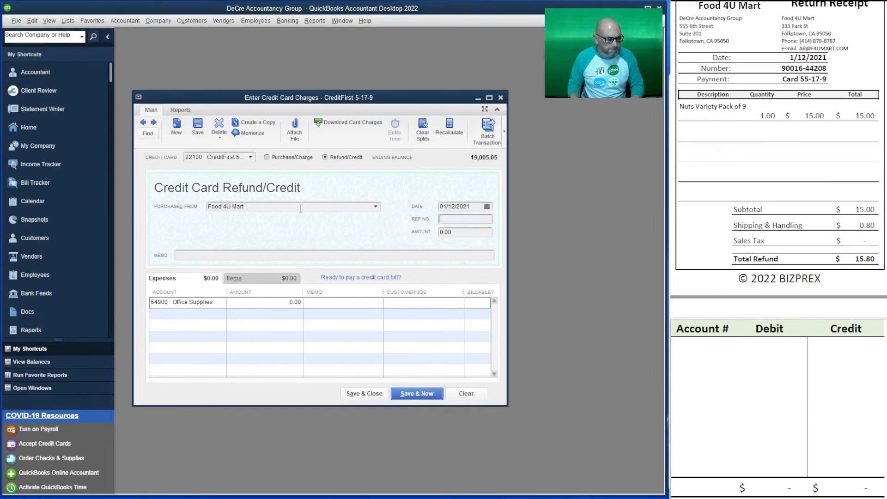
Copy the return receipt's number into the refund's reference number and memo, and set the amount to 15.80.
left_click_drag(828, 69, 781, 69)
key("ctrl+c")
left_click(451, 219)
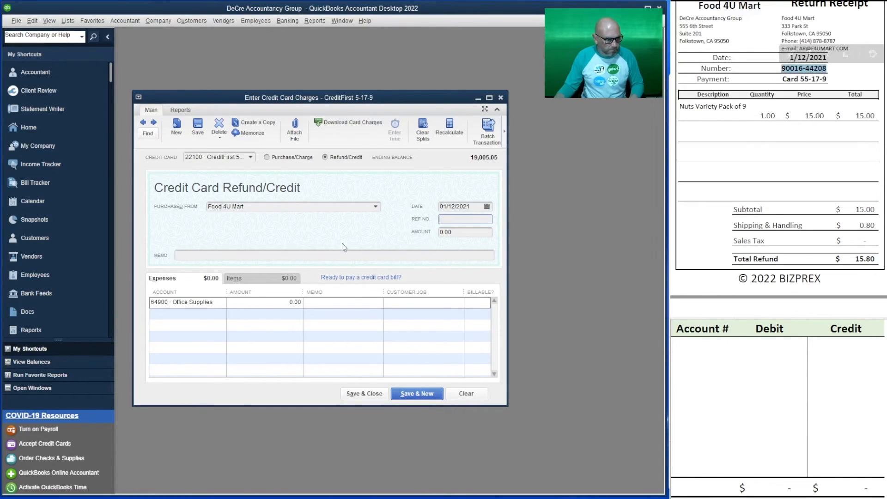
key("ctrl+v")
left_click(342, 255)
key("ctrl+v")
left_click(480, 236)
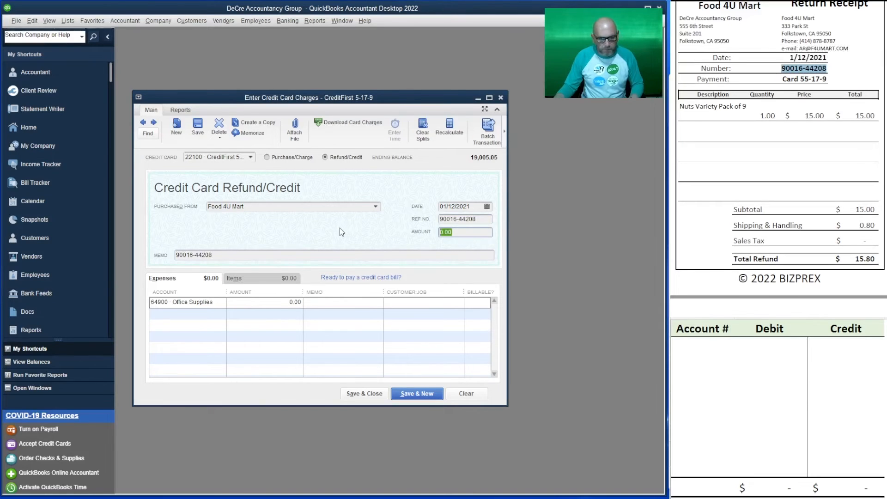
type("15.80")
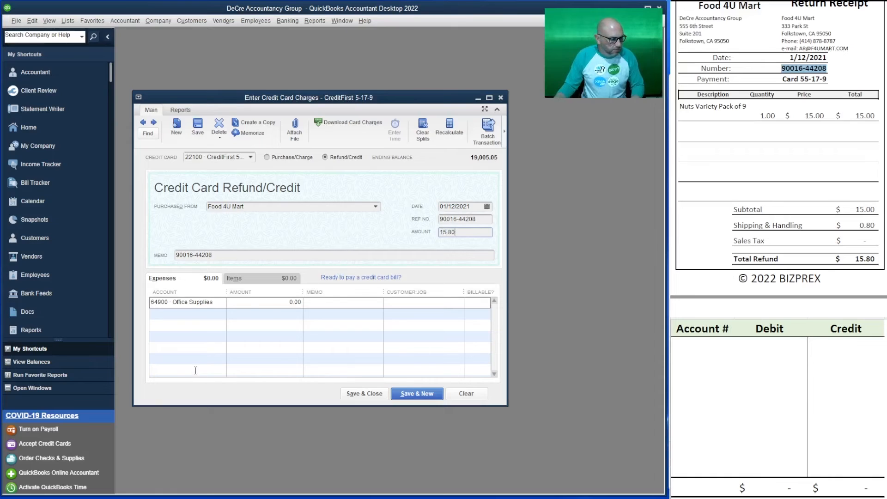
left_click(206, 319)
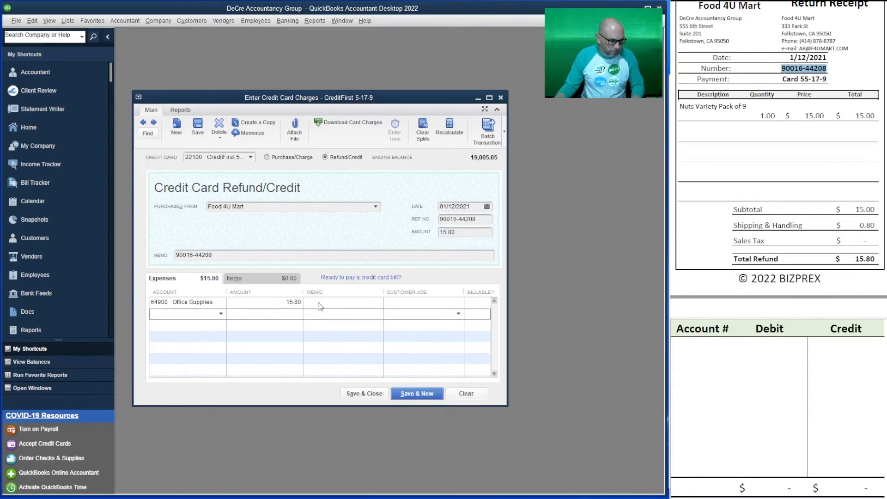
Add the memo "snacks returned" to the refund's 64900 Office Supplies expense line.
left_click(343, 306)
type("f")
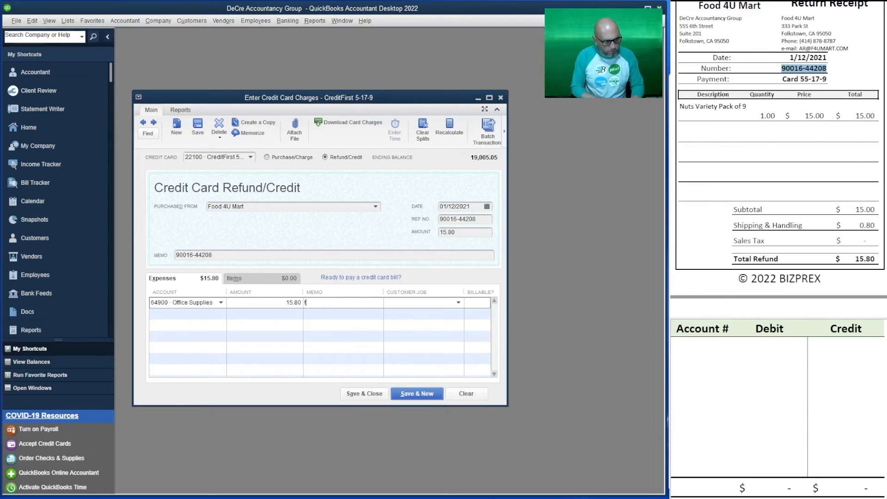
type("oo")
key("BackSpace")
key("BackSpace")
key("BackSpace")
type("s")
type("nack")
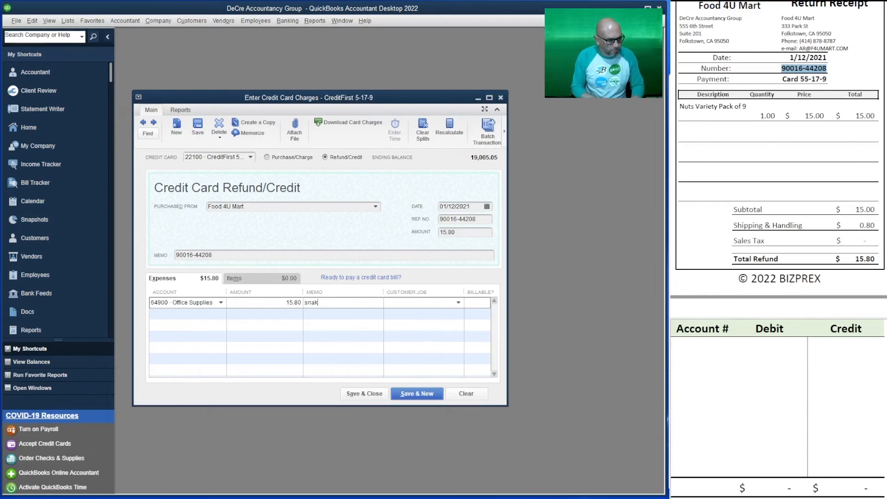
type("s returned")
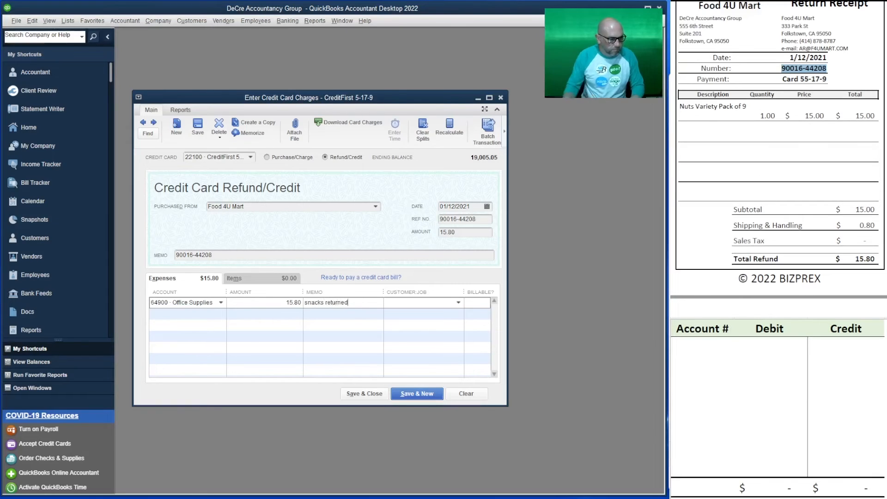
Enter account 22100 on the spreadsheet's first entry row with a debit of 15.80.
left_click(710, 349)
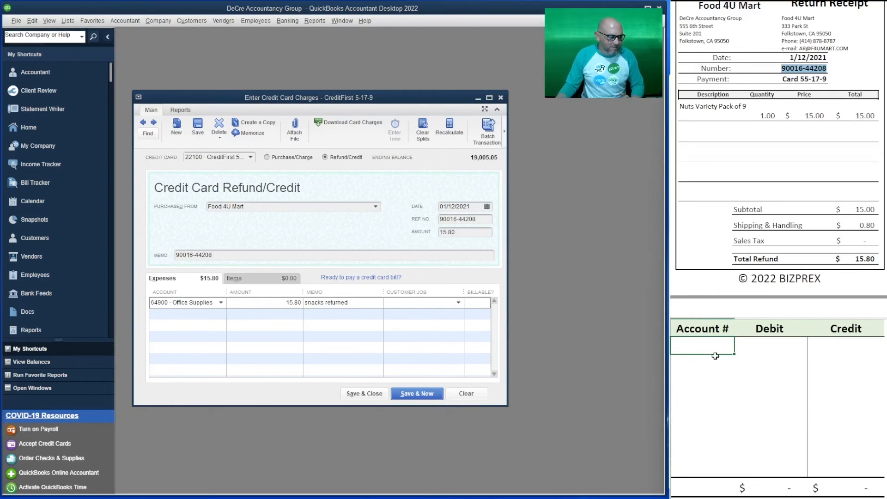
type("22100")
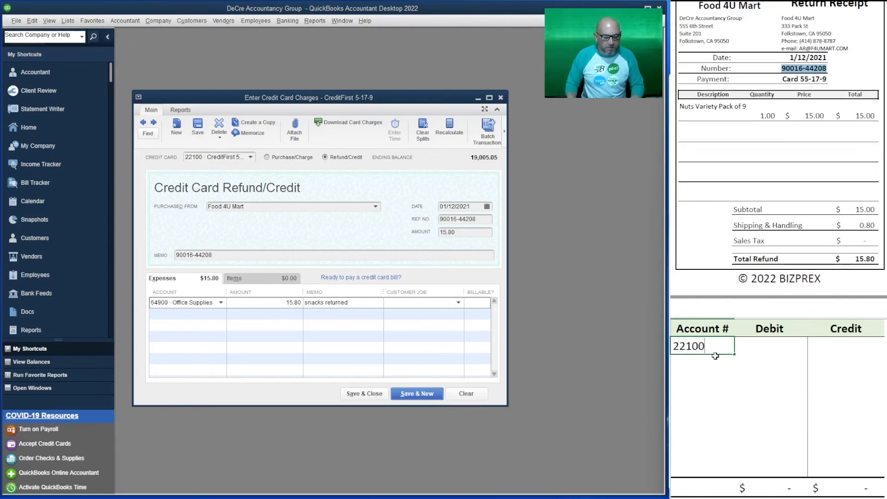
key("Tab")
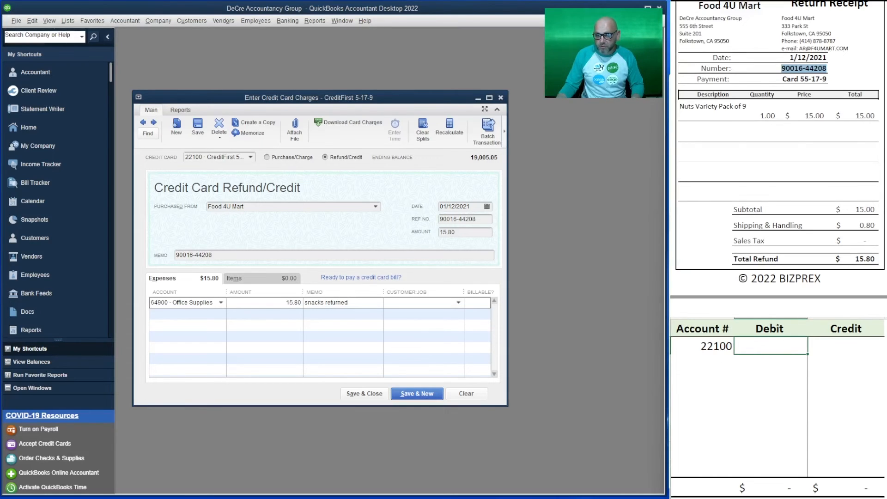
left_click(840, 159)
scroll(840, 159, "up", 1)
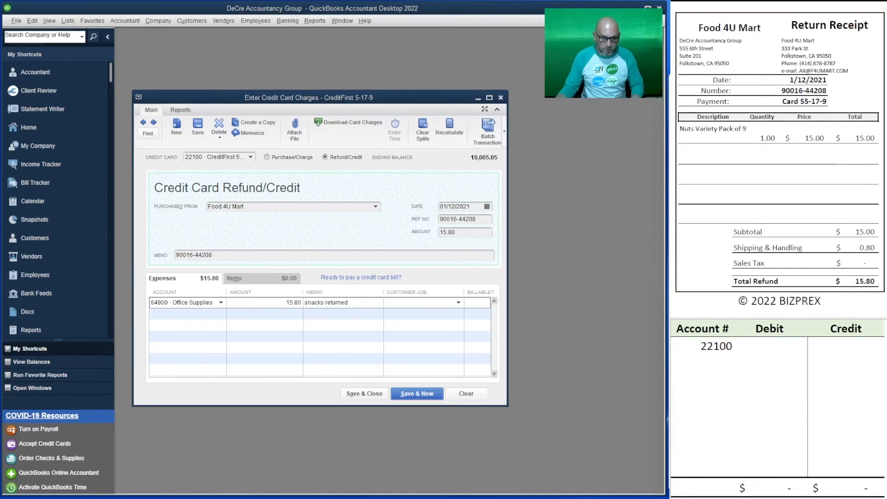
left_click(781, 352)
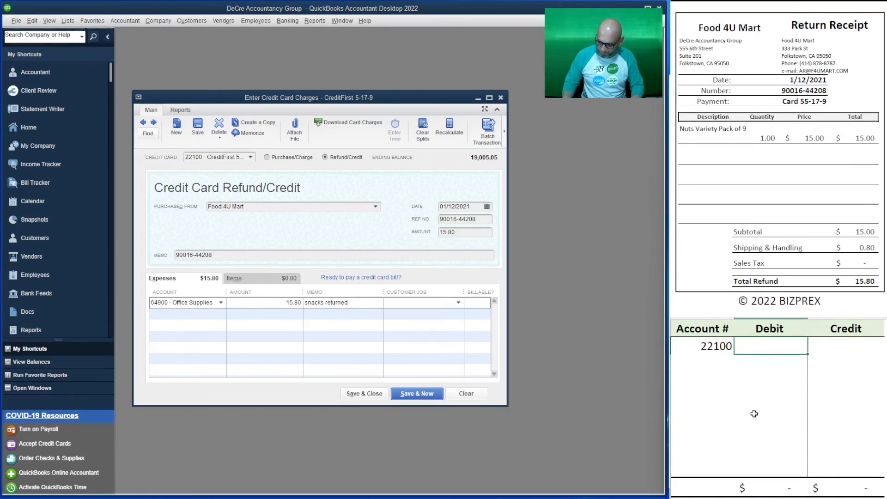
type("15.80")
key("Return")
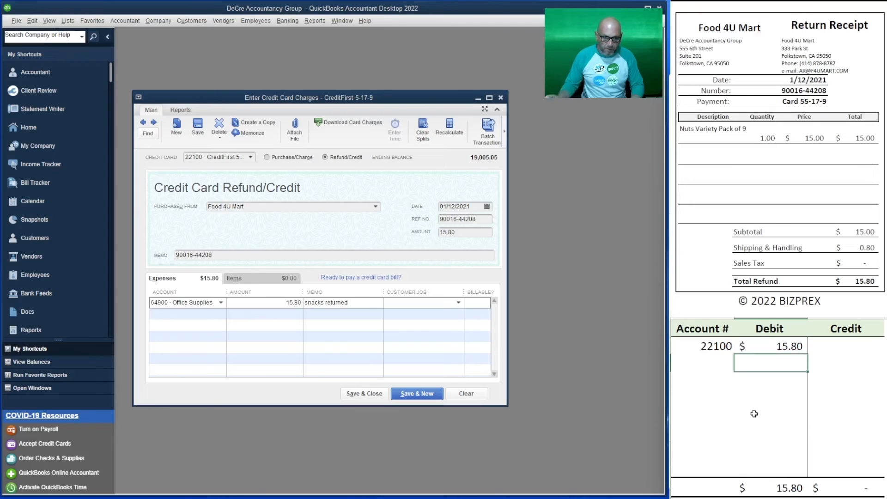
Enter account 64900 on the spreadsheet's second entry row with a credit of 15.80.
left_click(730, 366)
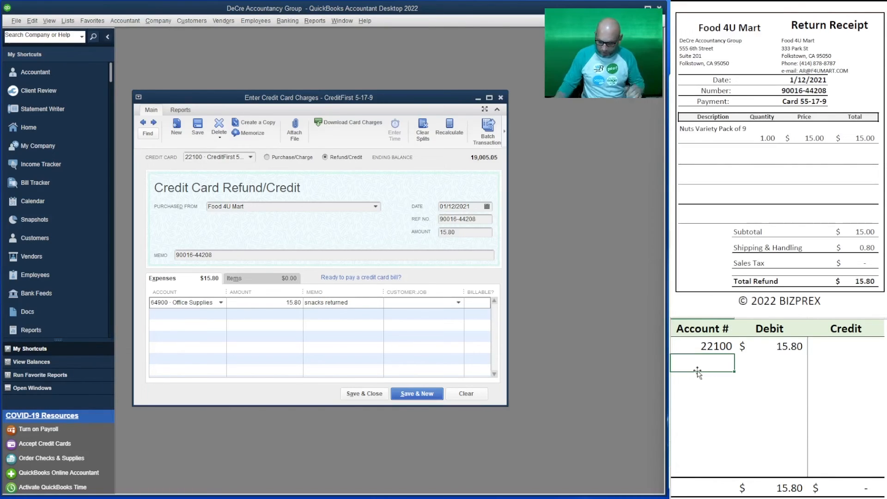
type("64900")
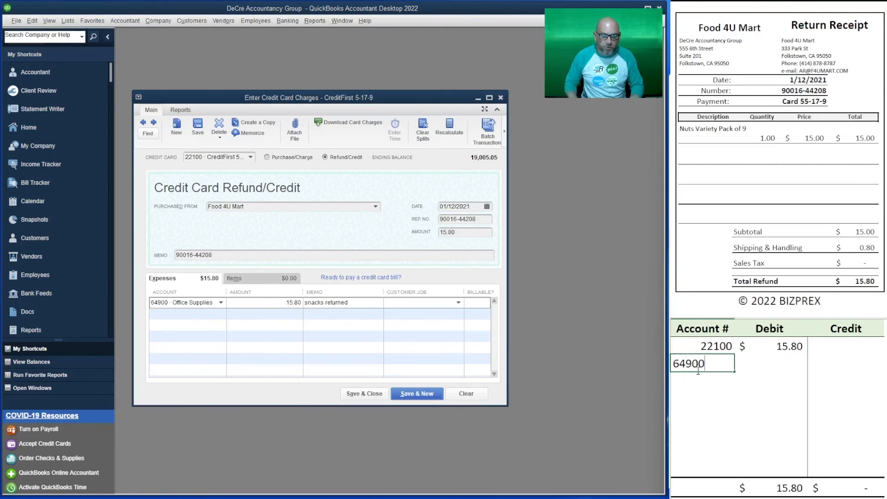
key("Tab")
key("Tab")
type("15.80")
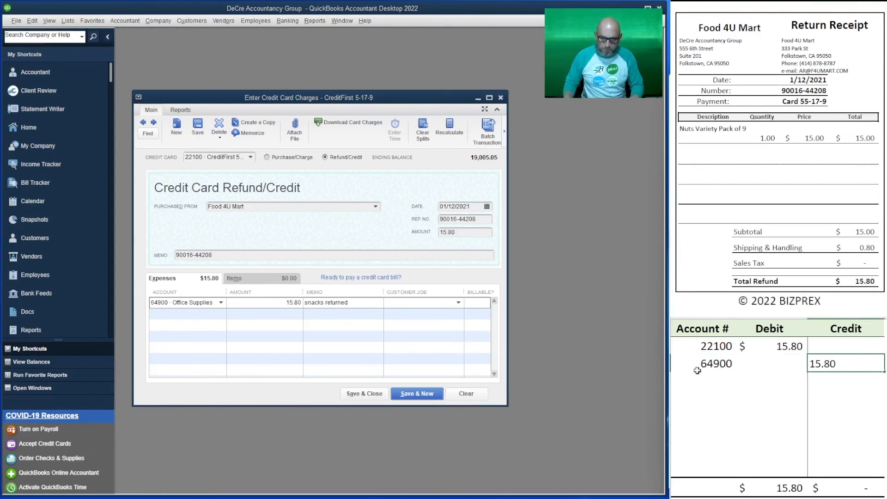
key("Return")
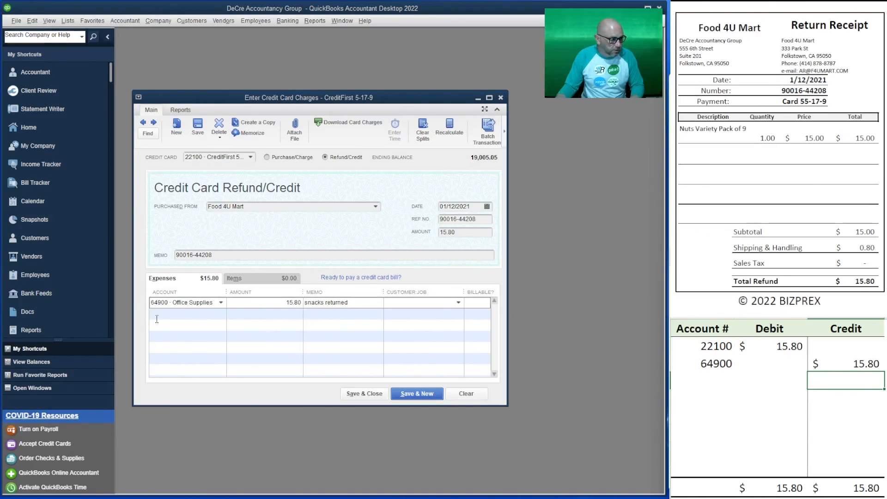
Widen the account column of the refund's expense table slightly, and save and close the Food 4U Mart credit card refund.
left_click_drag(224, 292, 230, 292)
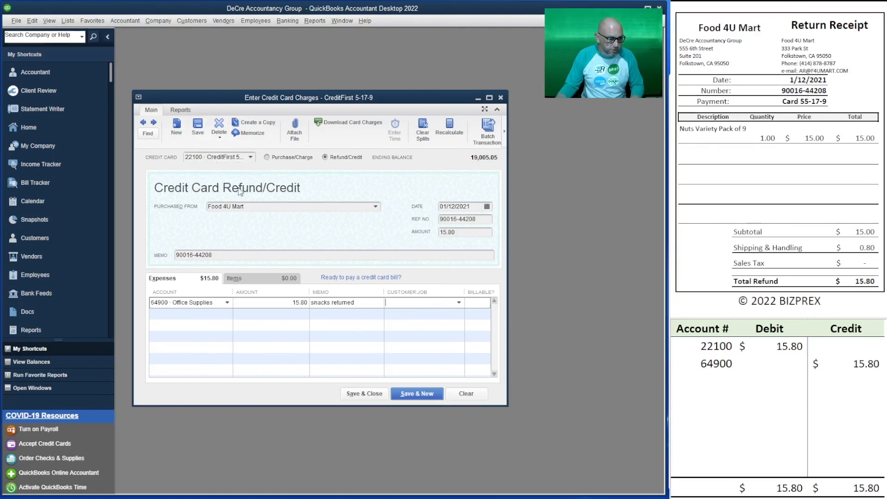
left_click(365, 397)
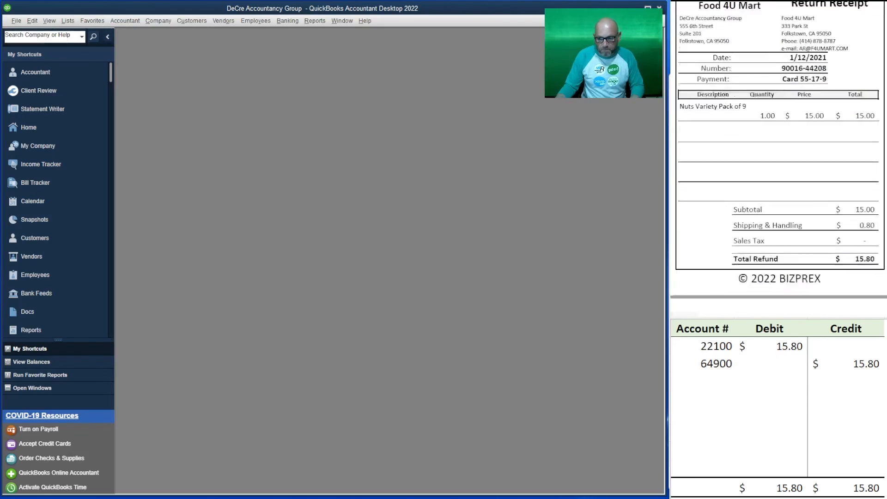